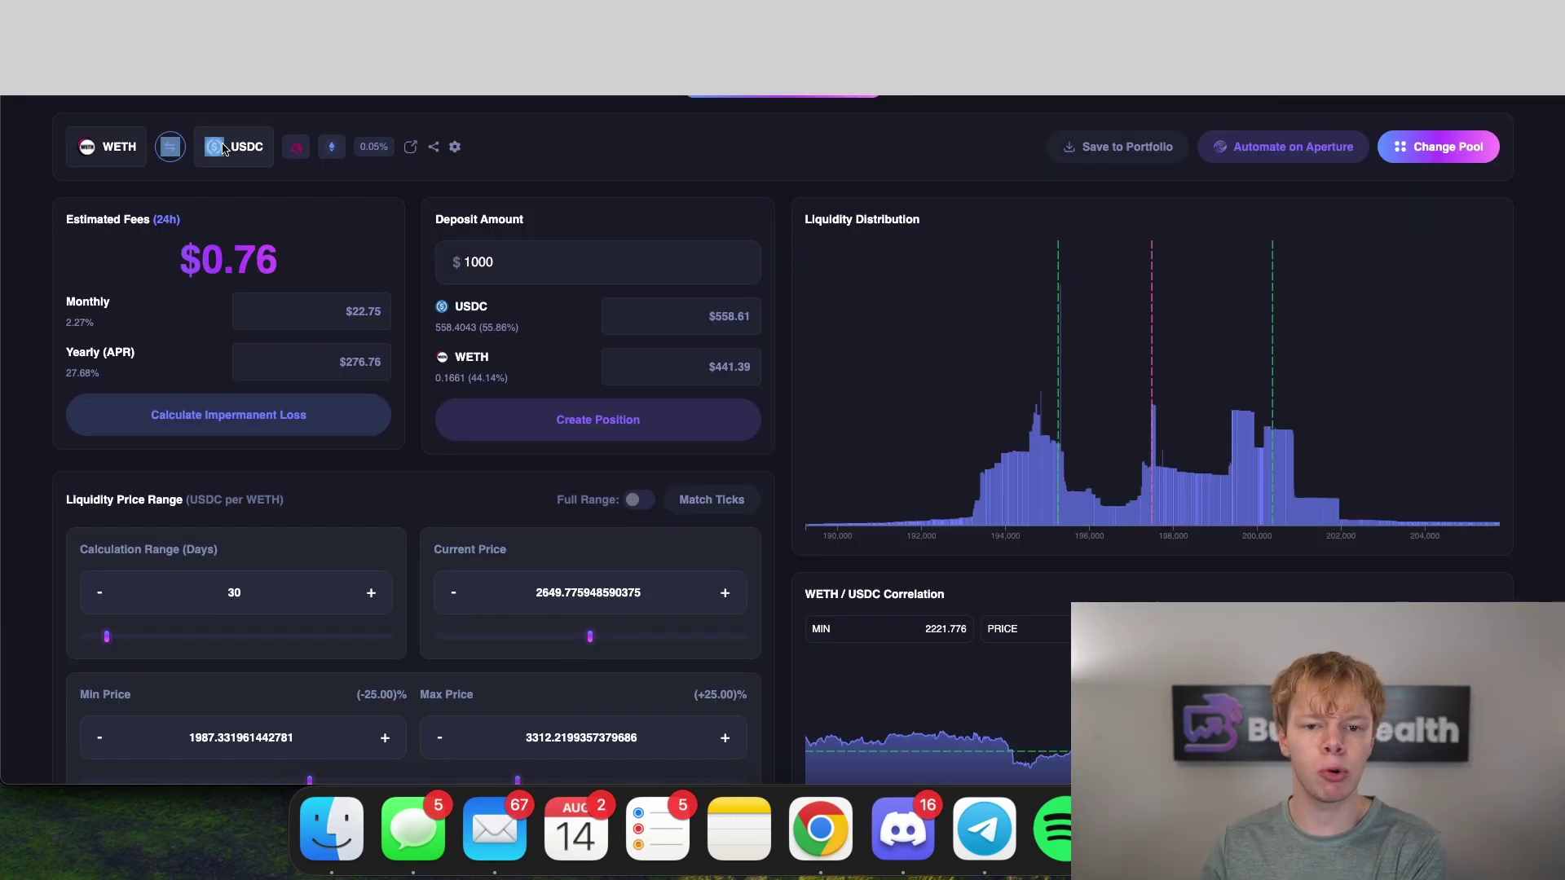
Switch the WETH/USDC Position Breakdown chart to By Total Value
scroll(587, 261, down, 12)
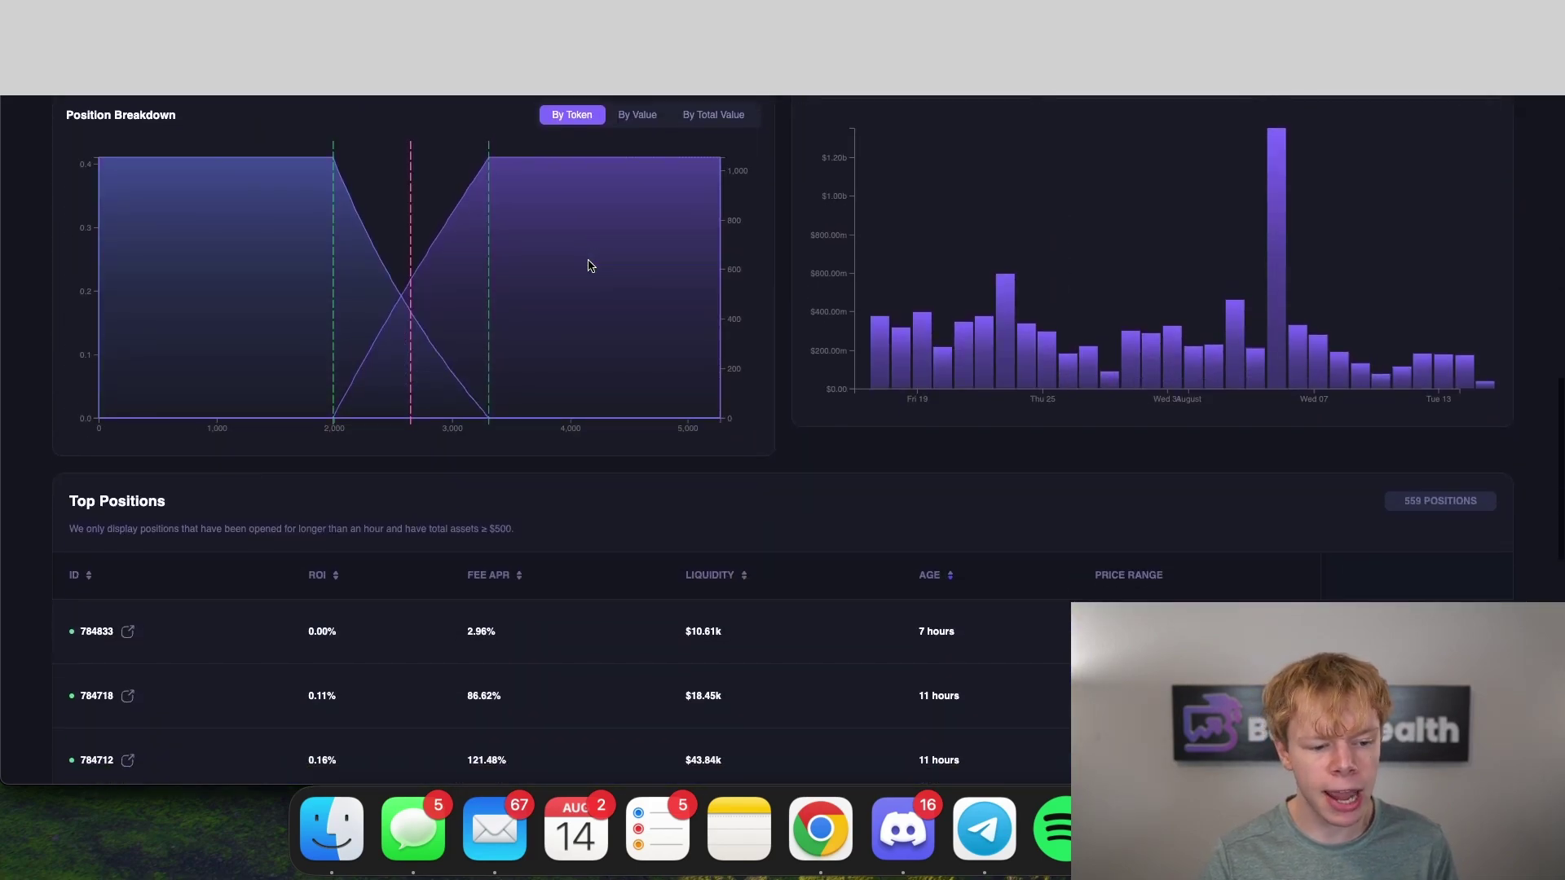
scroll(590, 266, up, 2)
scroll(591, 266, up, 2)
click(731, 336)
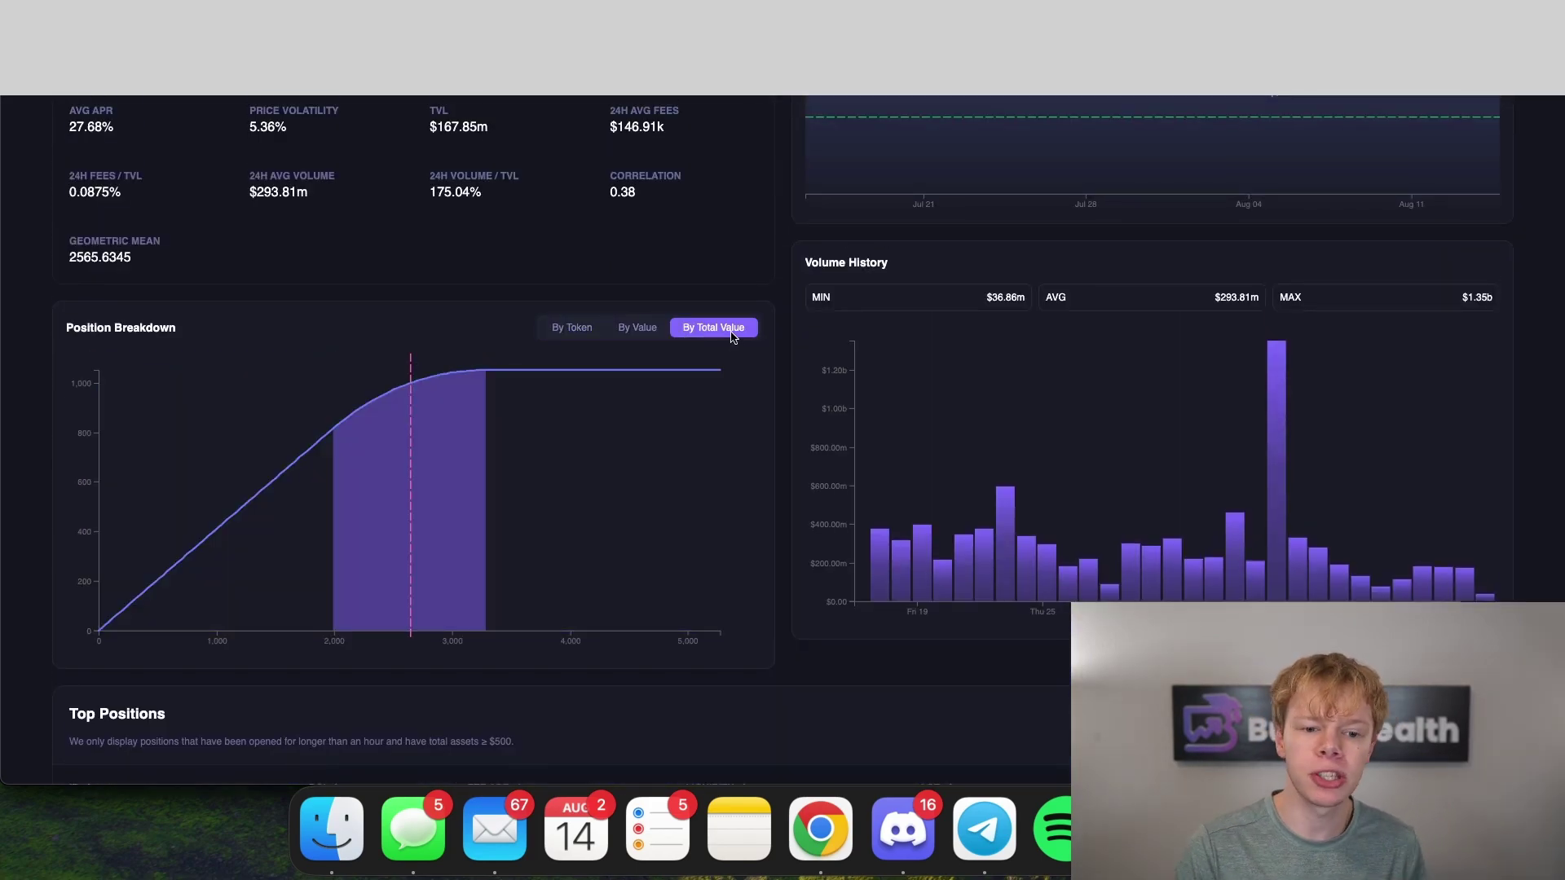
Inspect the total-value curve across the WETH price range
scroll(244, 367, down, 3)
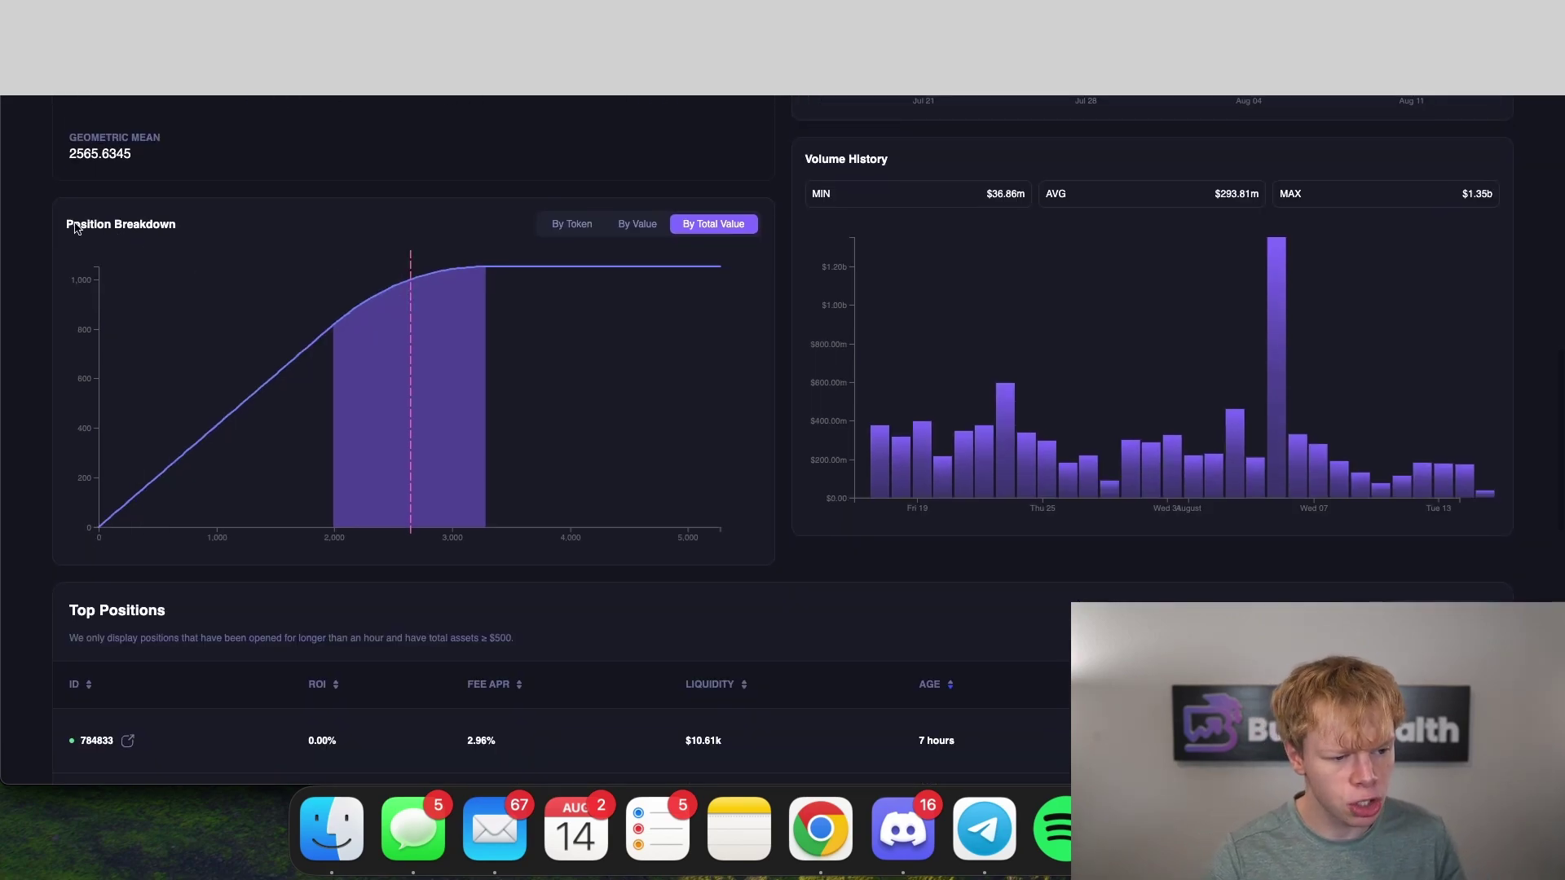
drag(68, 226, 363, 232)
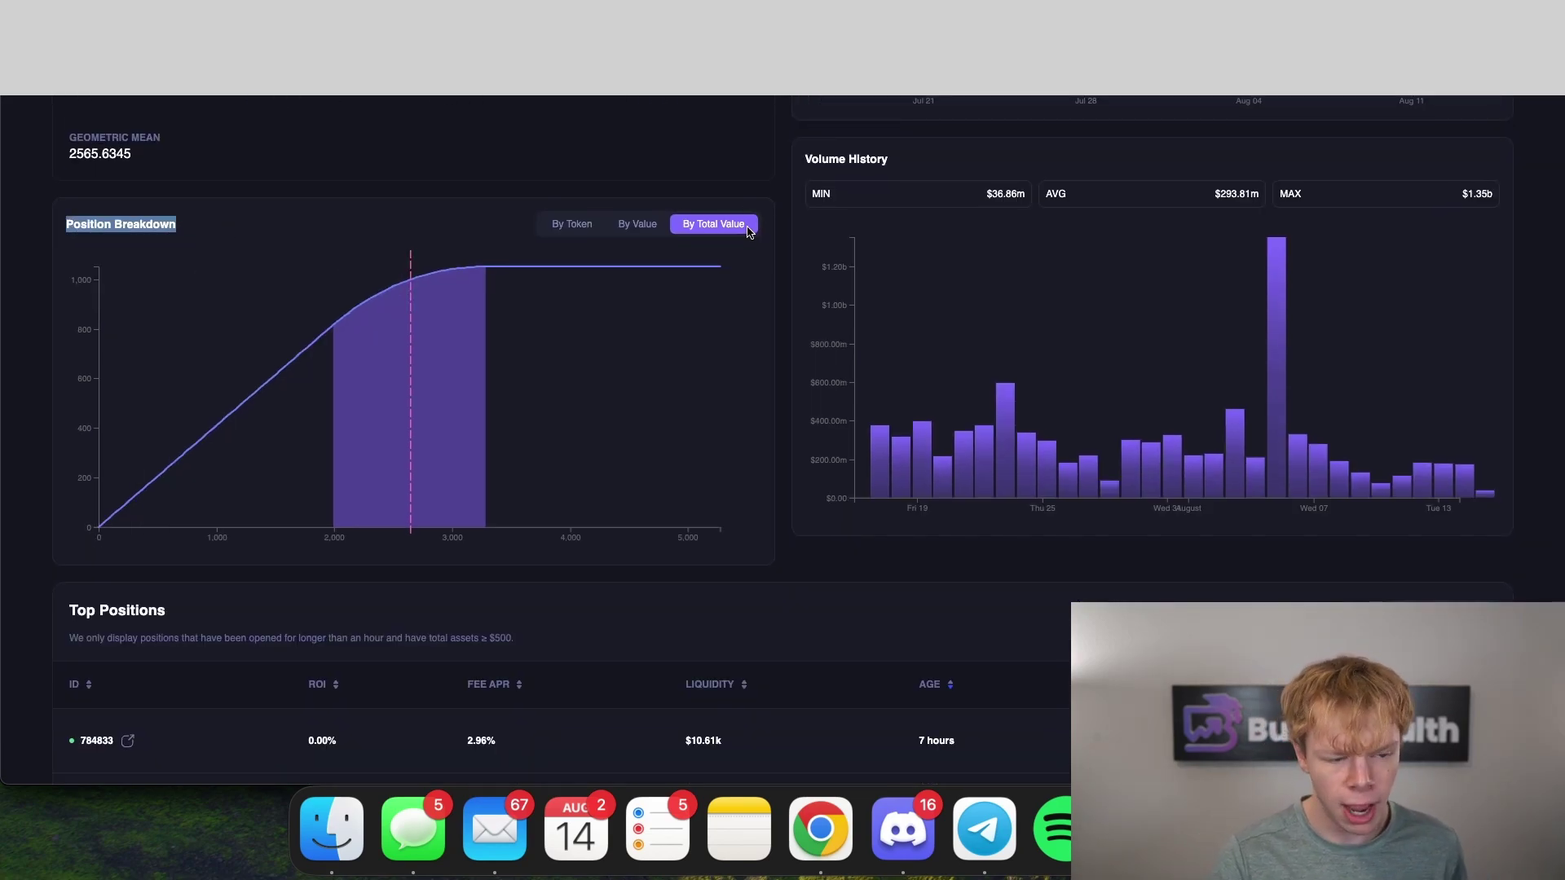
scroll(750, 232, up, 10)
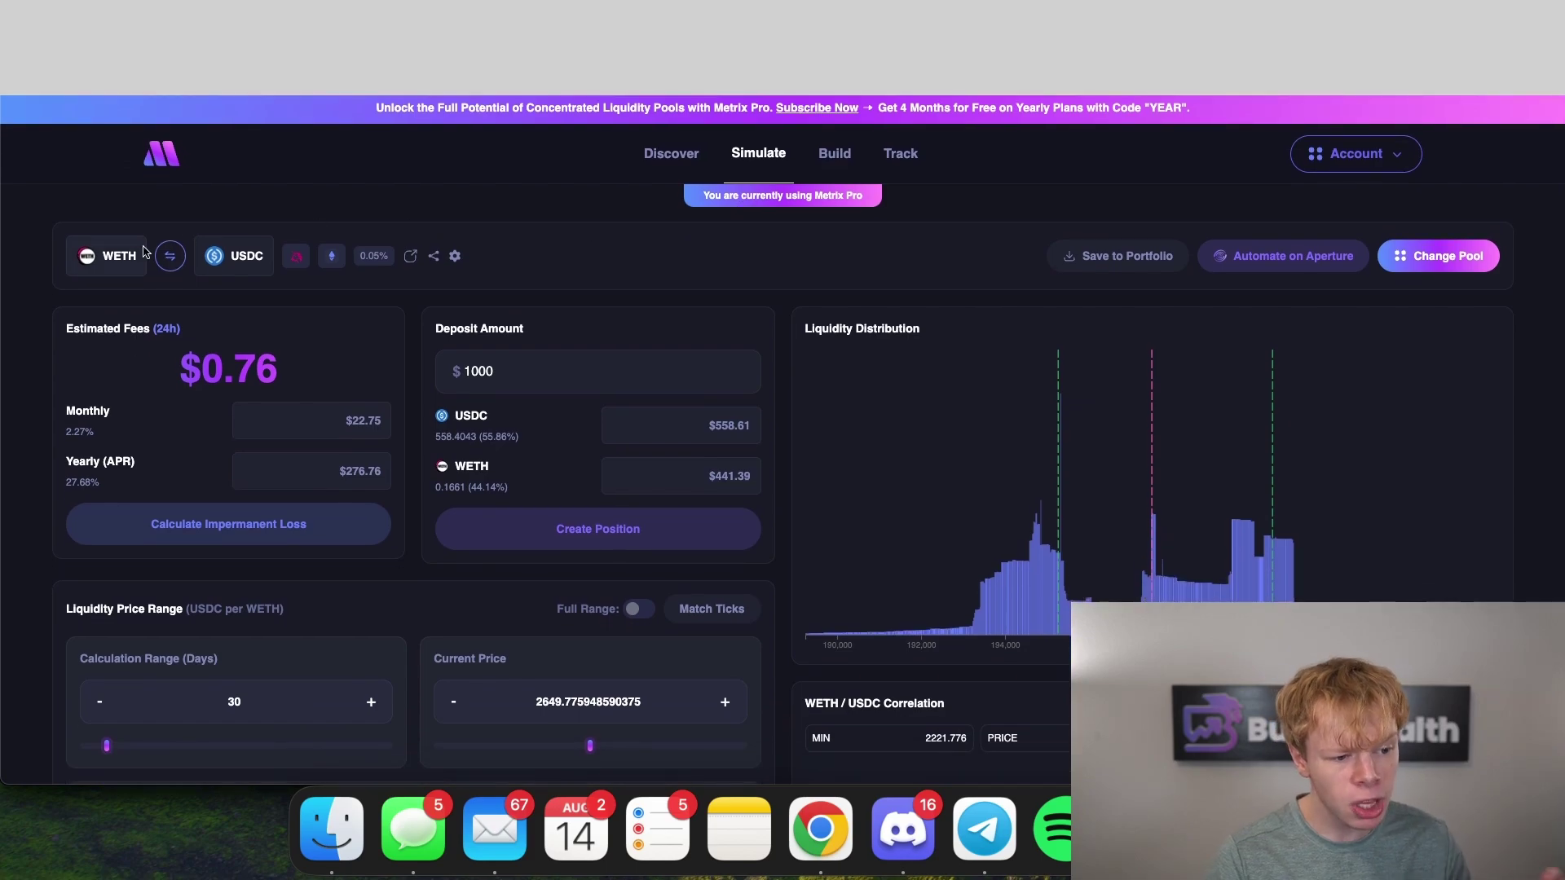
scroll(136, 255, down, 7)
scroll(137, 255, down, 8)
scroll(326, 326, up, 2)
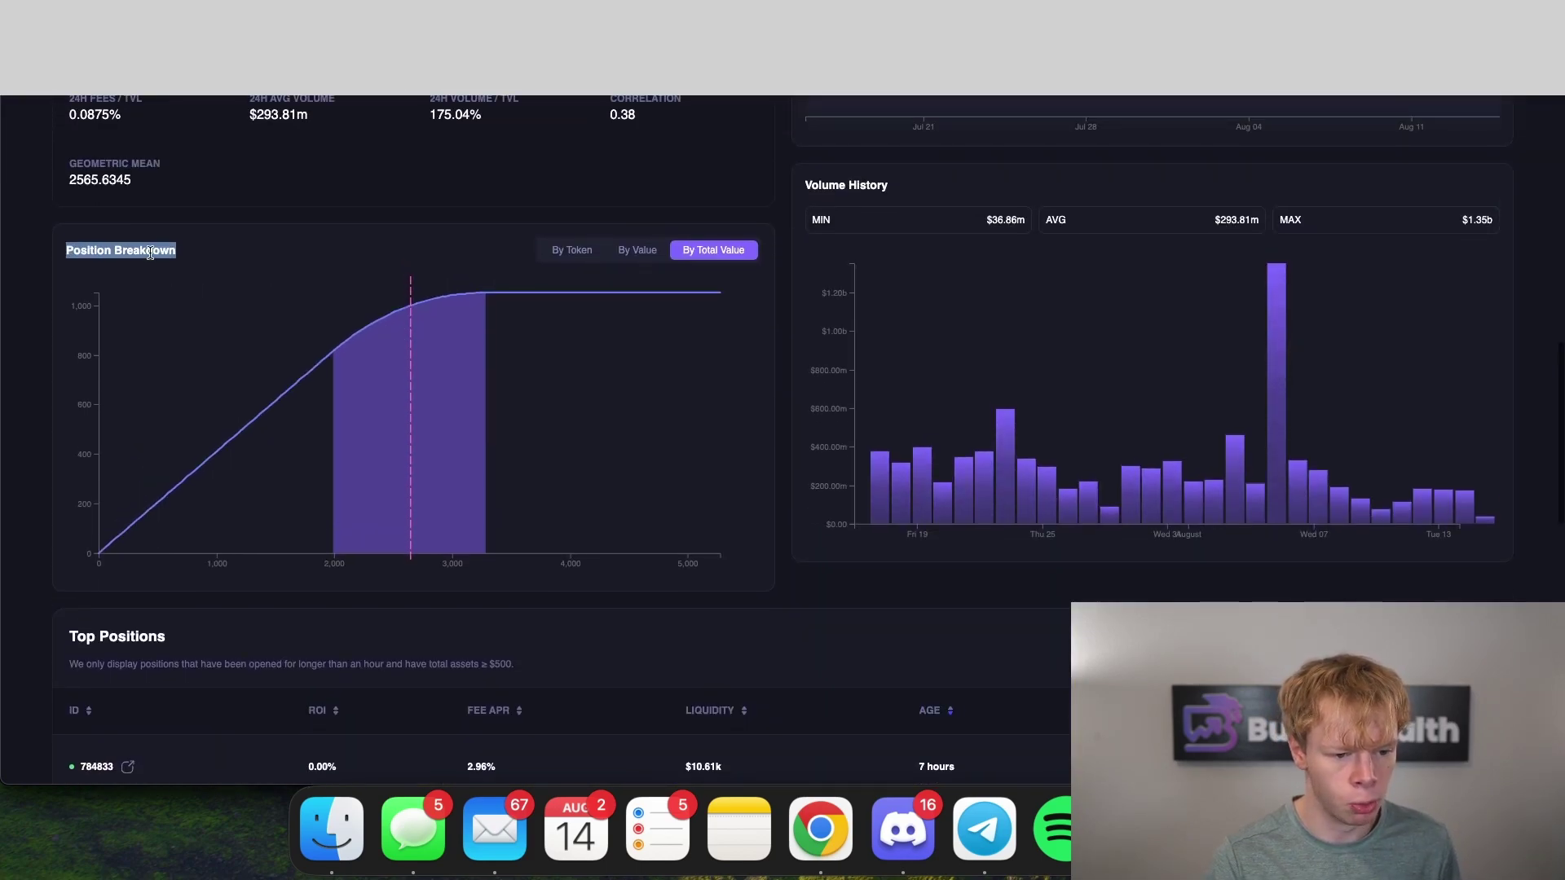
mouse_move(412, 338)
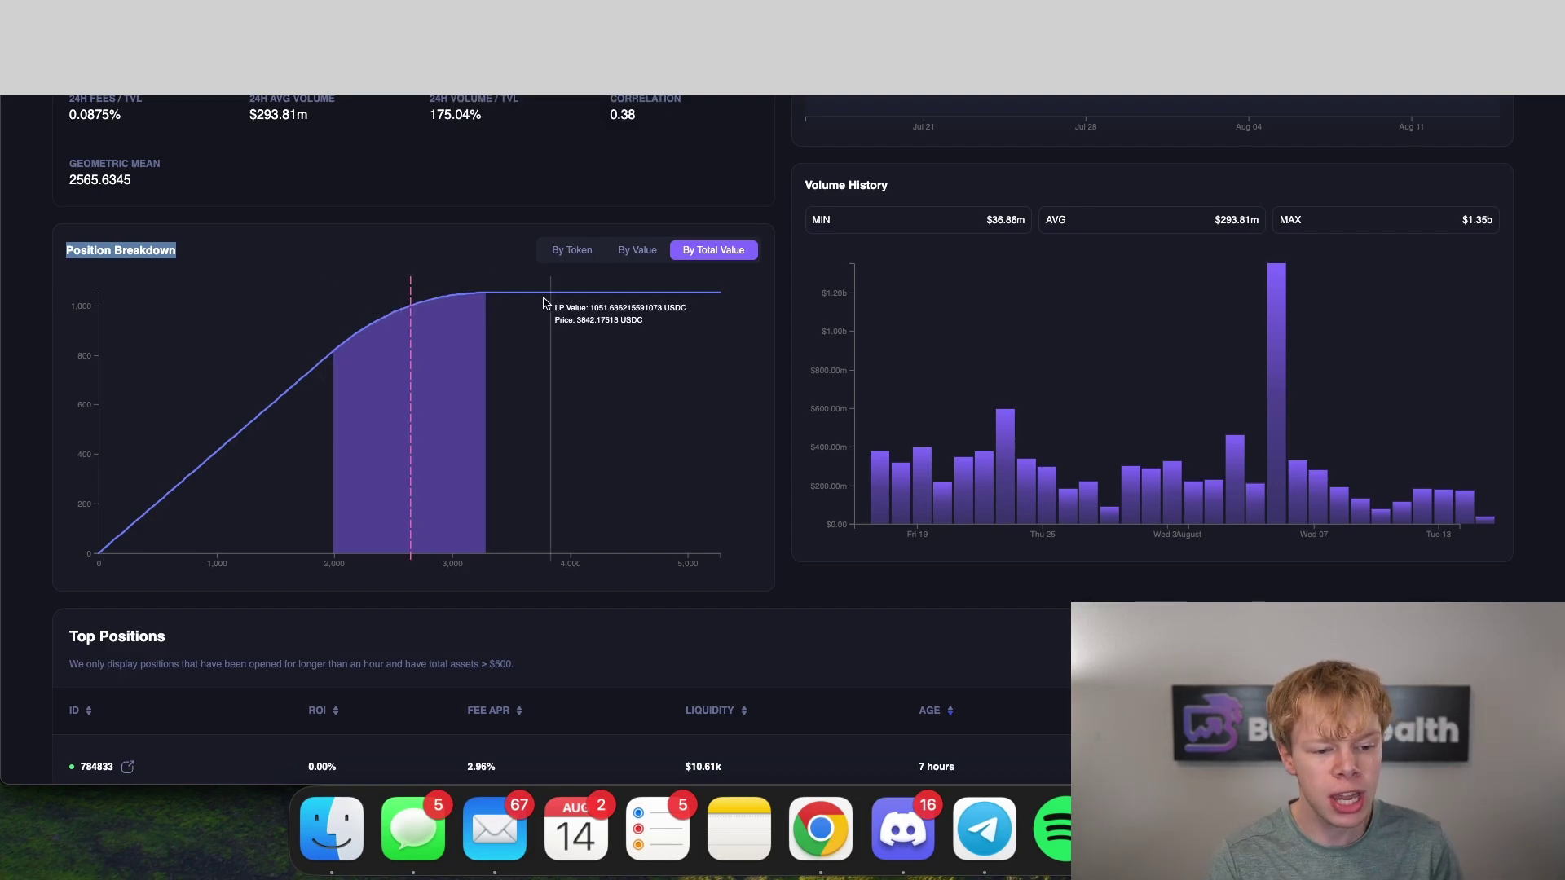
scroll(306, 356, up, 8)
scroll(305, 355, up, 3)
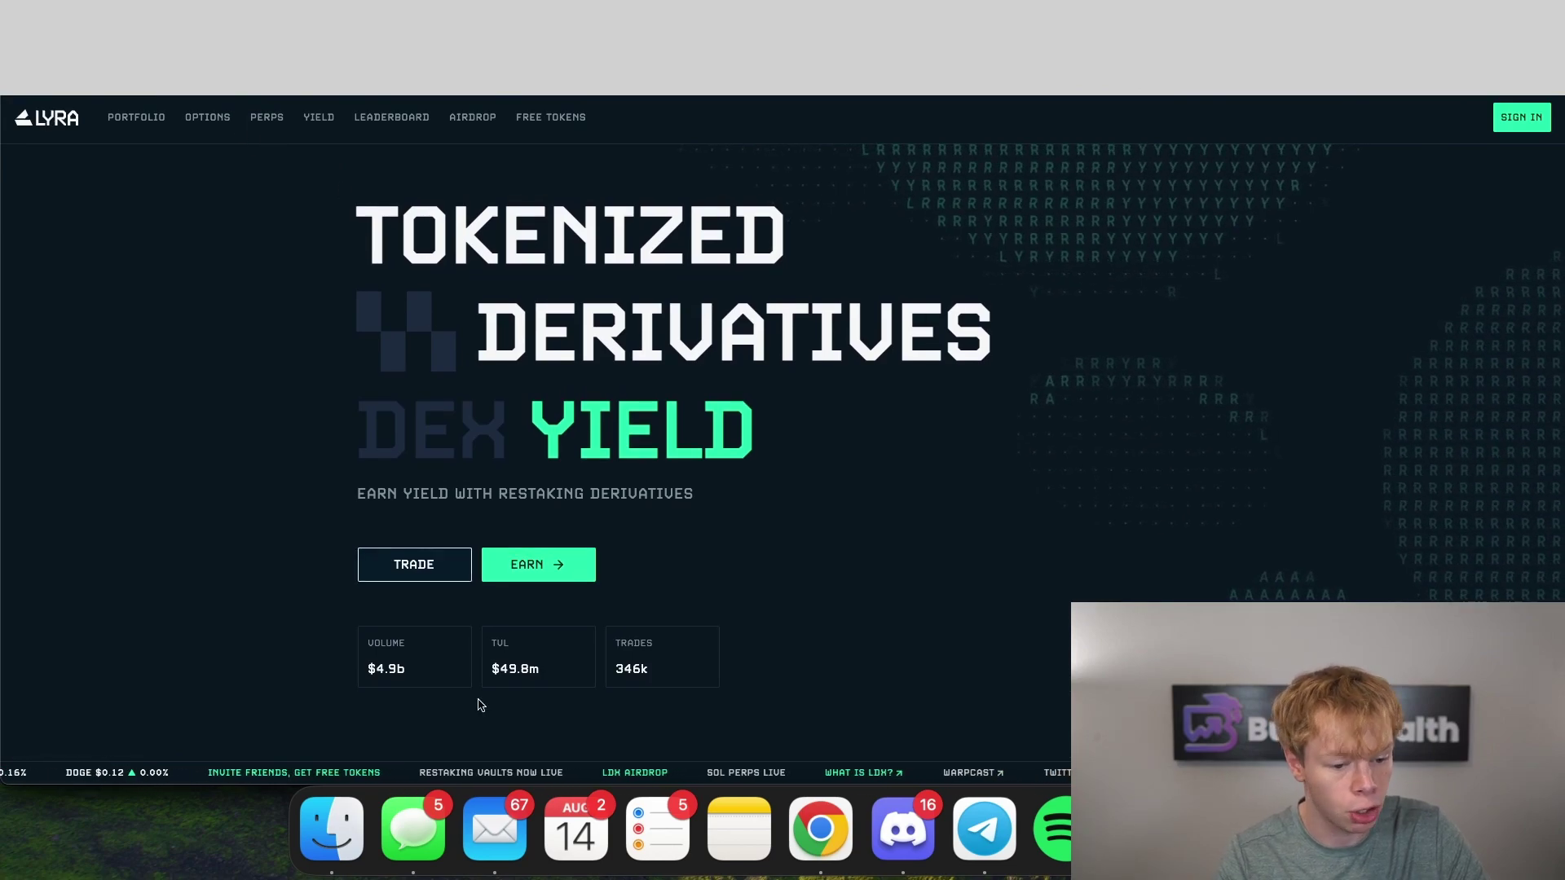
Note Lyra's $49.8m TVL figure on the homepage
scroll(513, 691, down, 3)
double_click(514, 463)
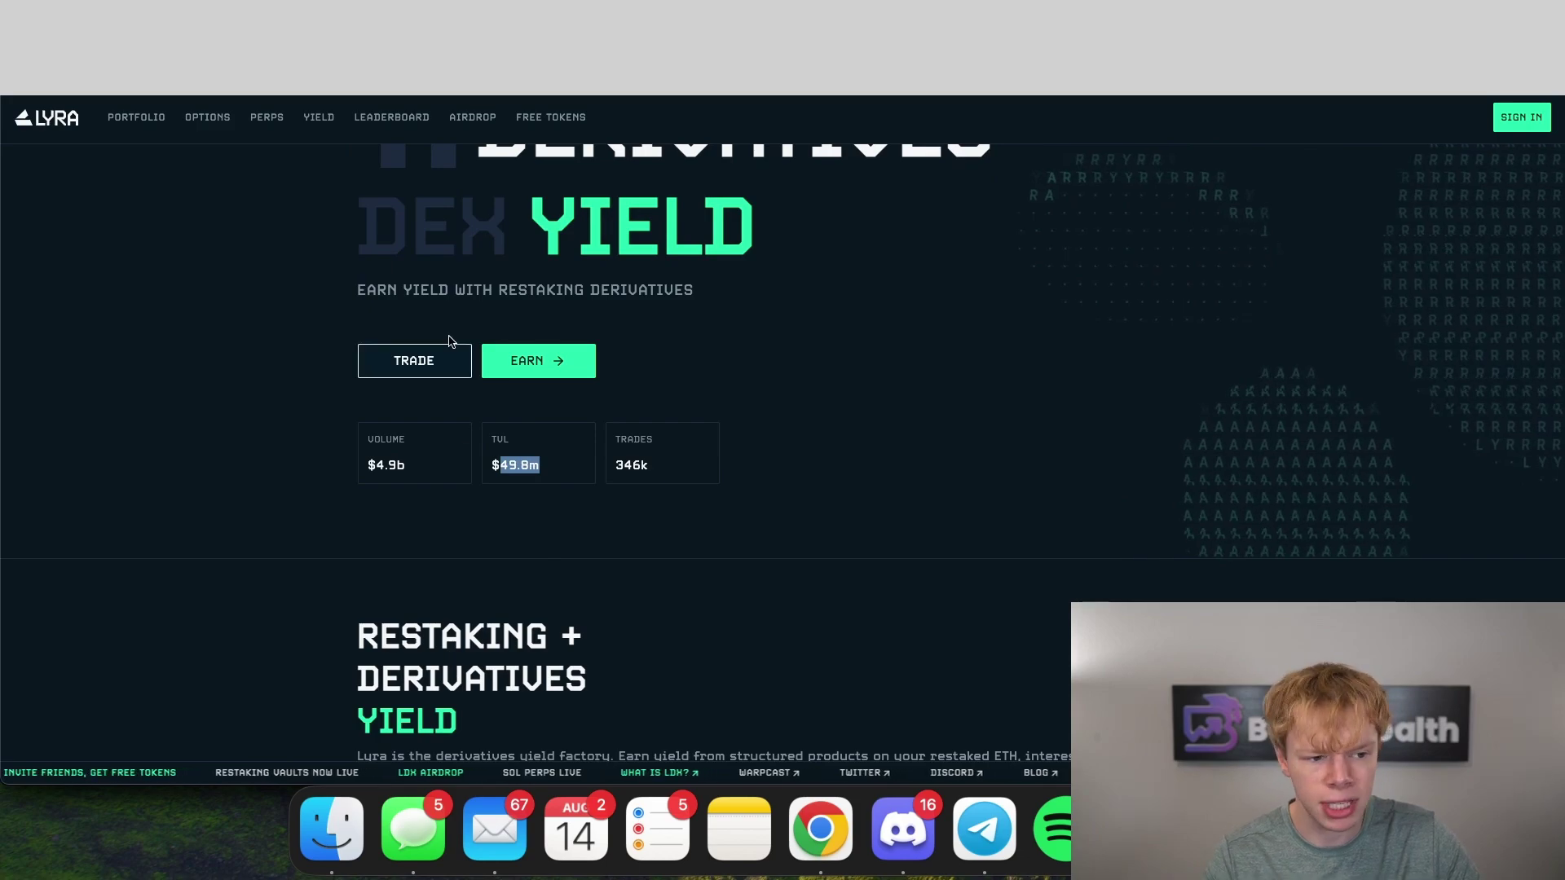
scroll(454, 342, up, 2)
Select buying the ETH $2600 put expiring Aug 30 at its $116 ask
click(218, 120)
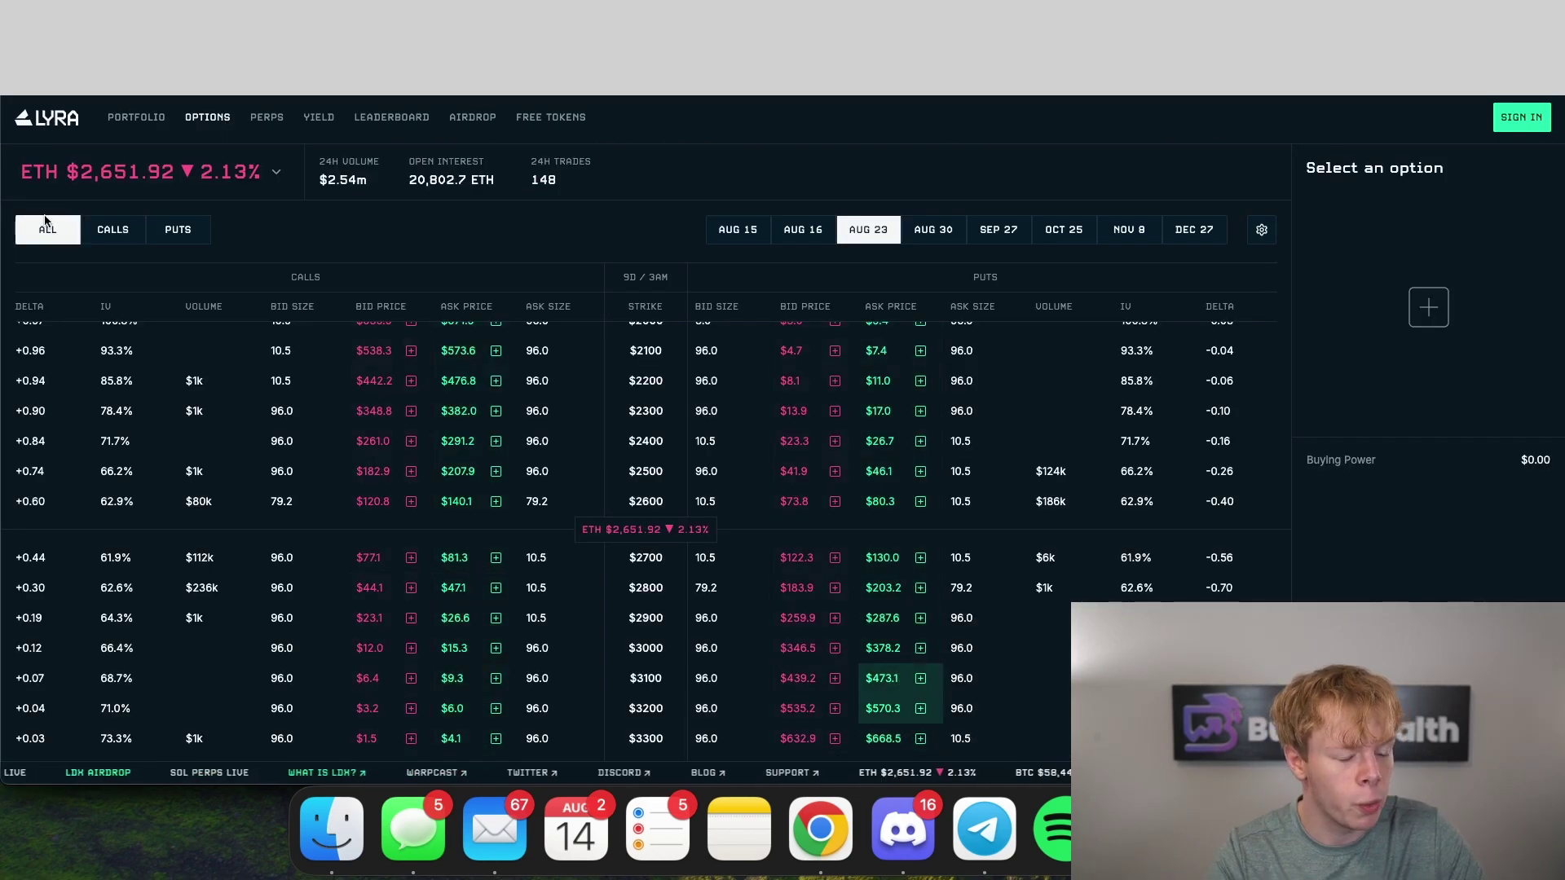
click(176, 229)
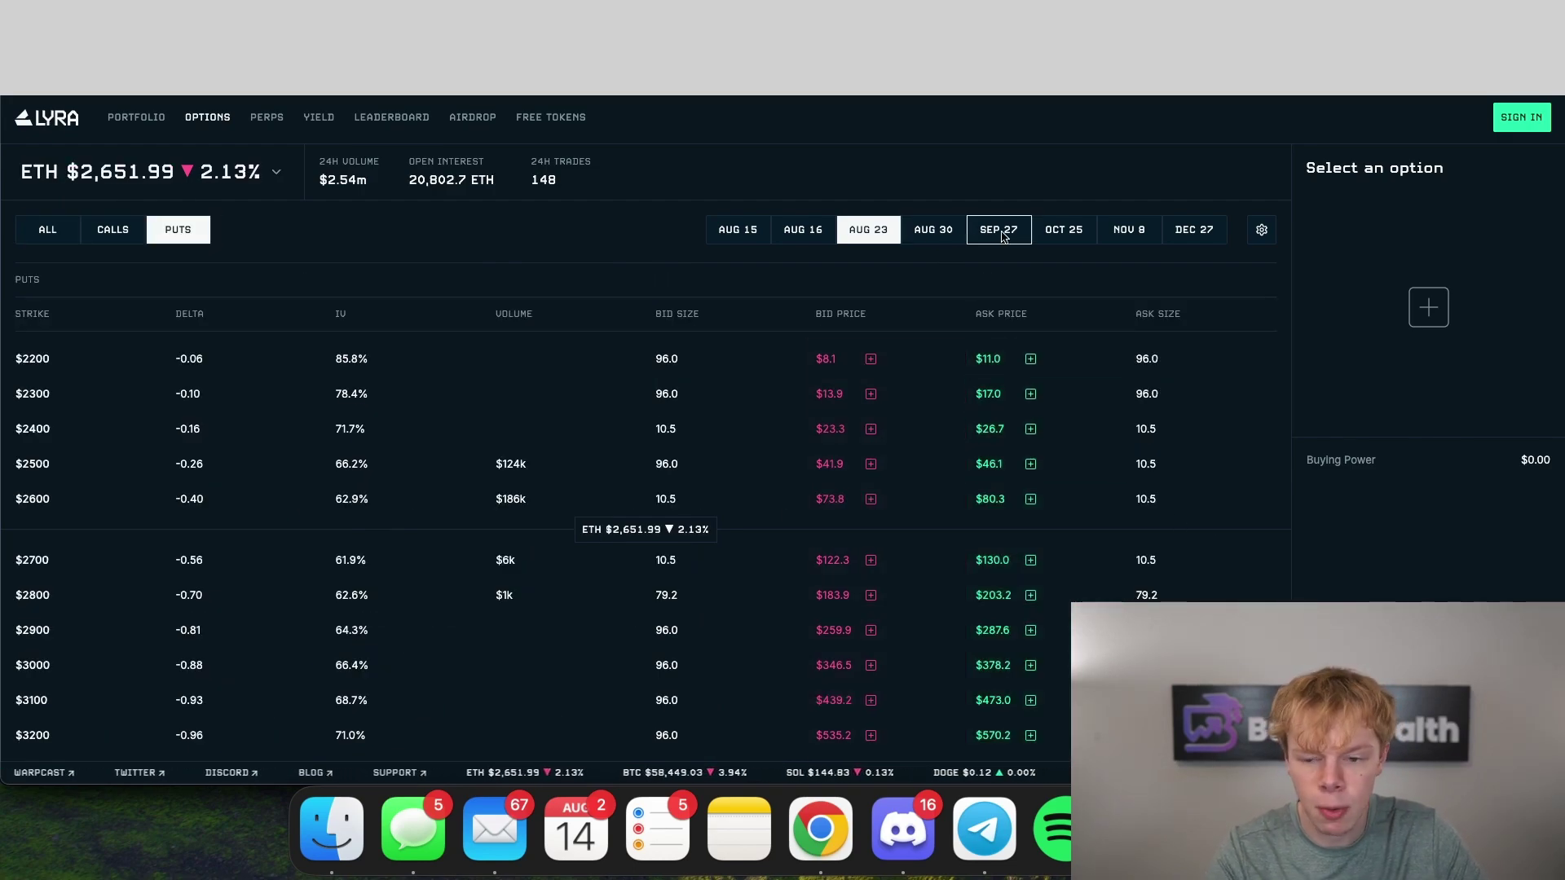
click(937, 231)
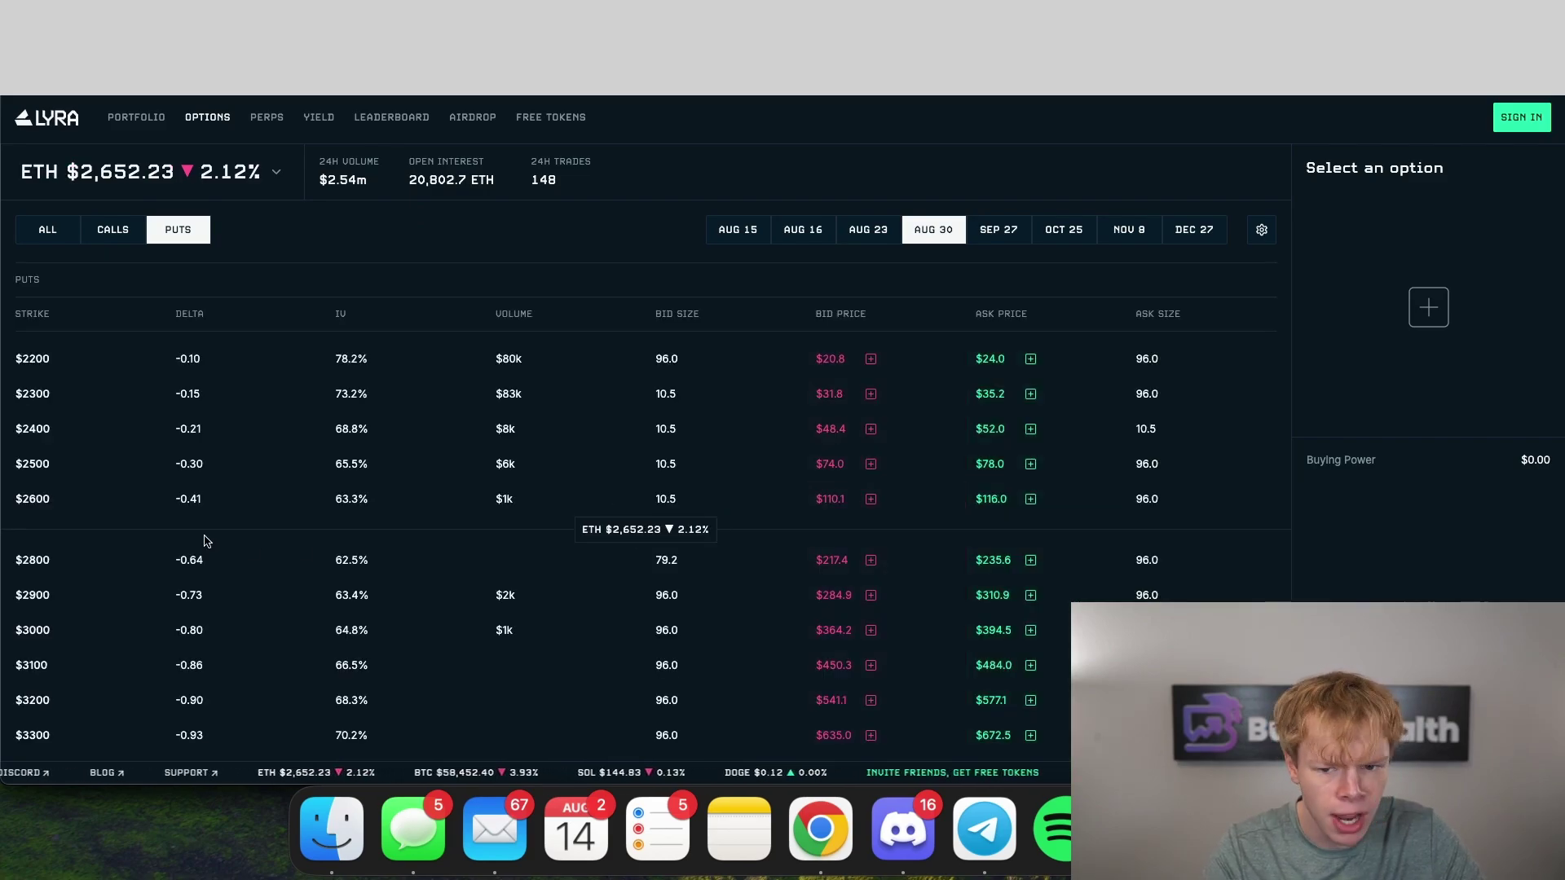
click(997, 504)
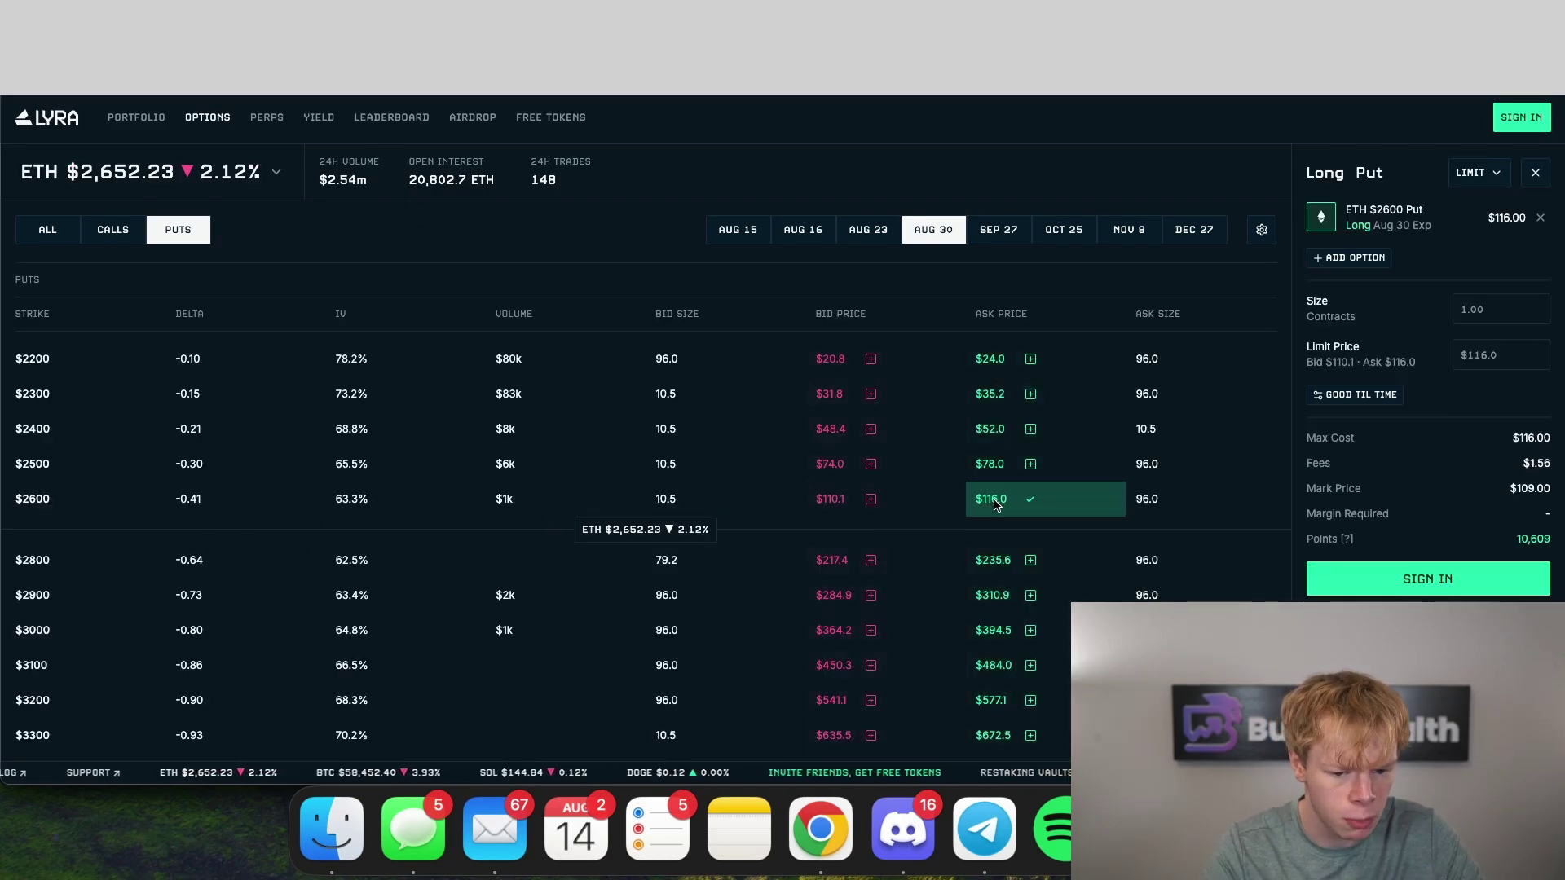
scroll(1380, 458, down, 8)
scroll(1416, 570, up, 3)
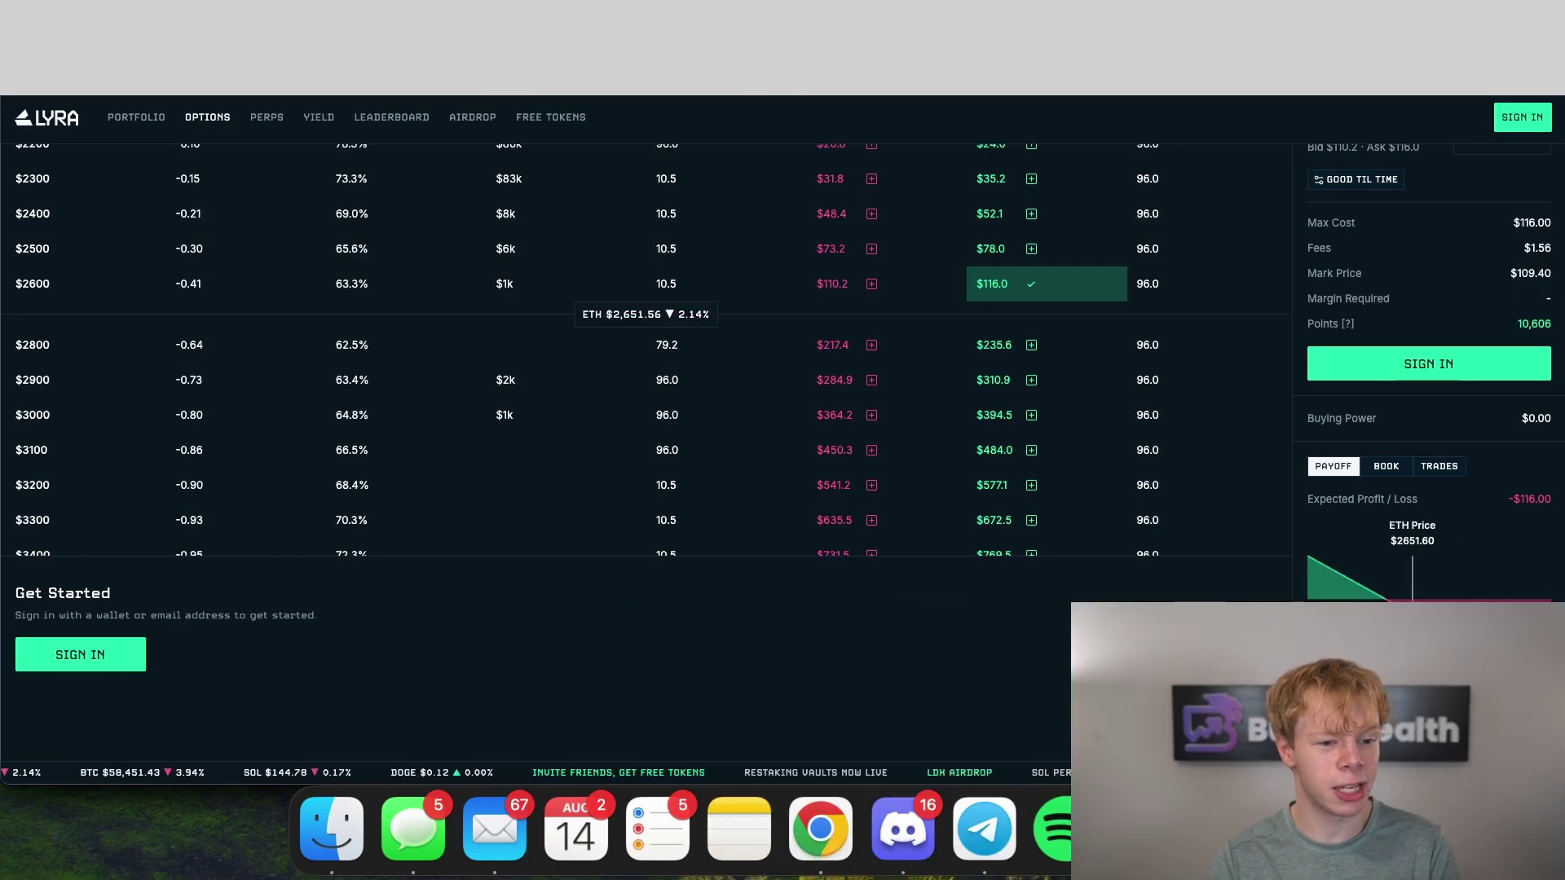
key(ctrl+Tab)
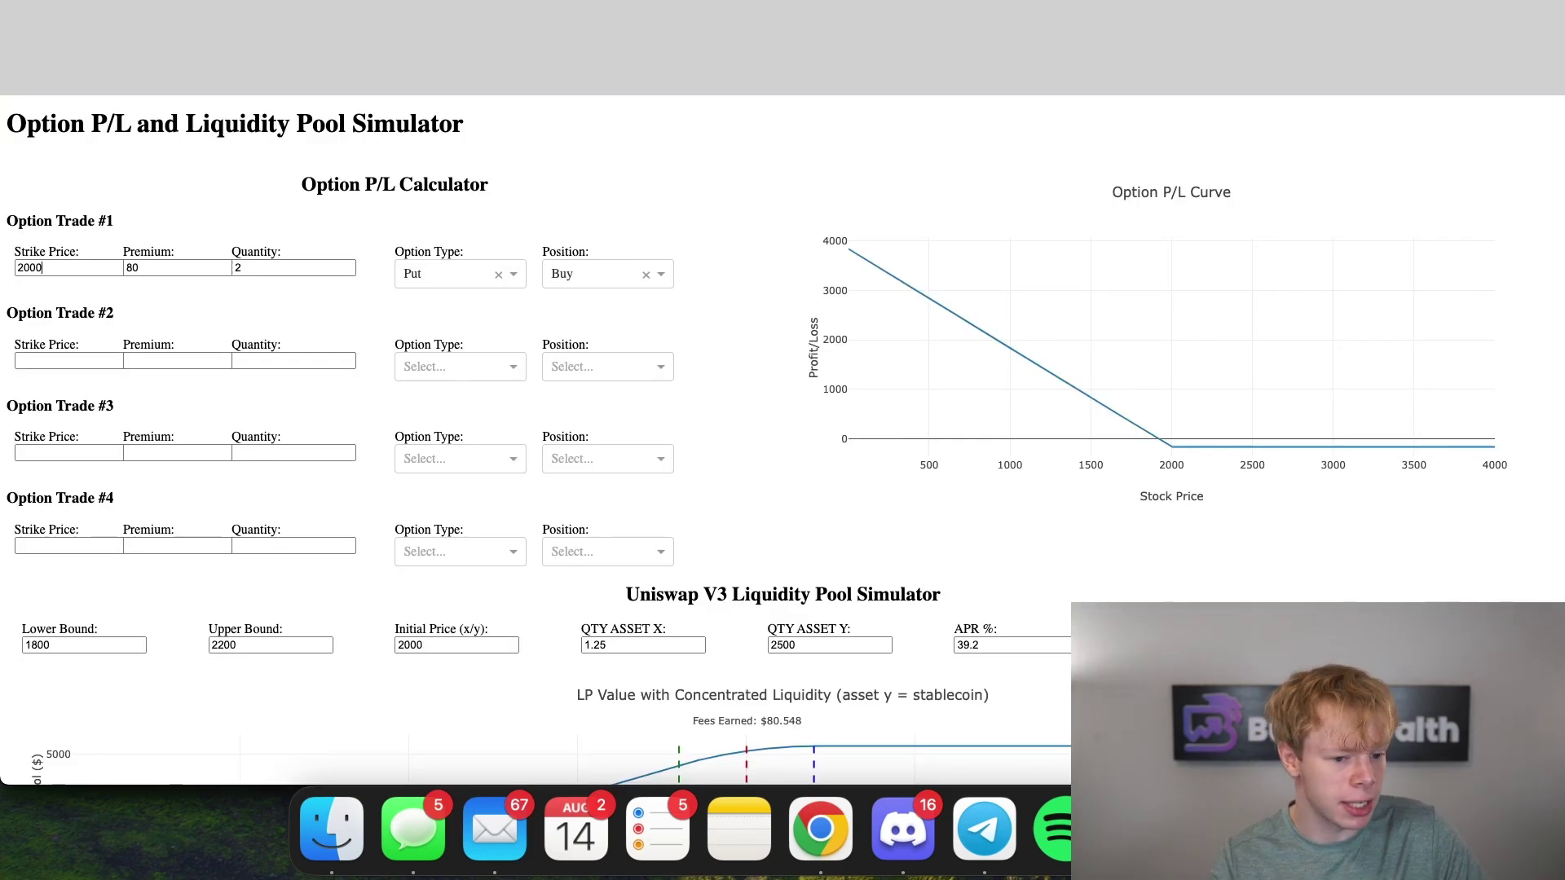
Make Option Trade #1 one bought 2600-strike put at premium 116, checked against Lyra
scroll(472, 203, down, 2)
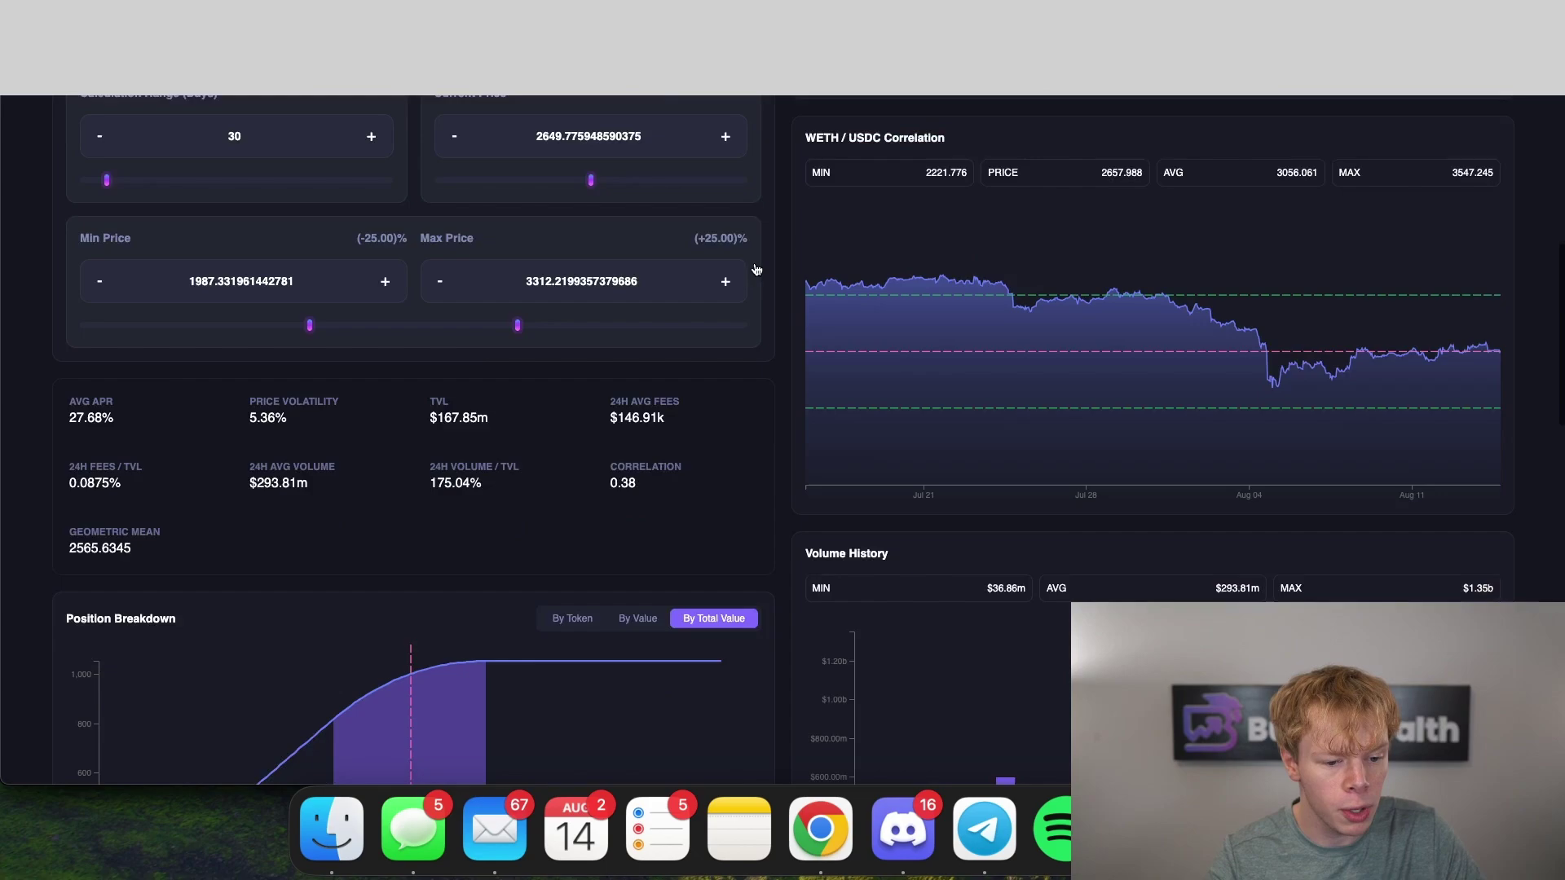
scroll(479, 395, down, 5)
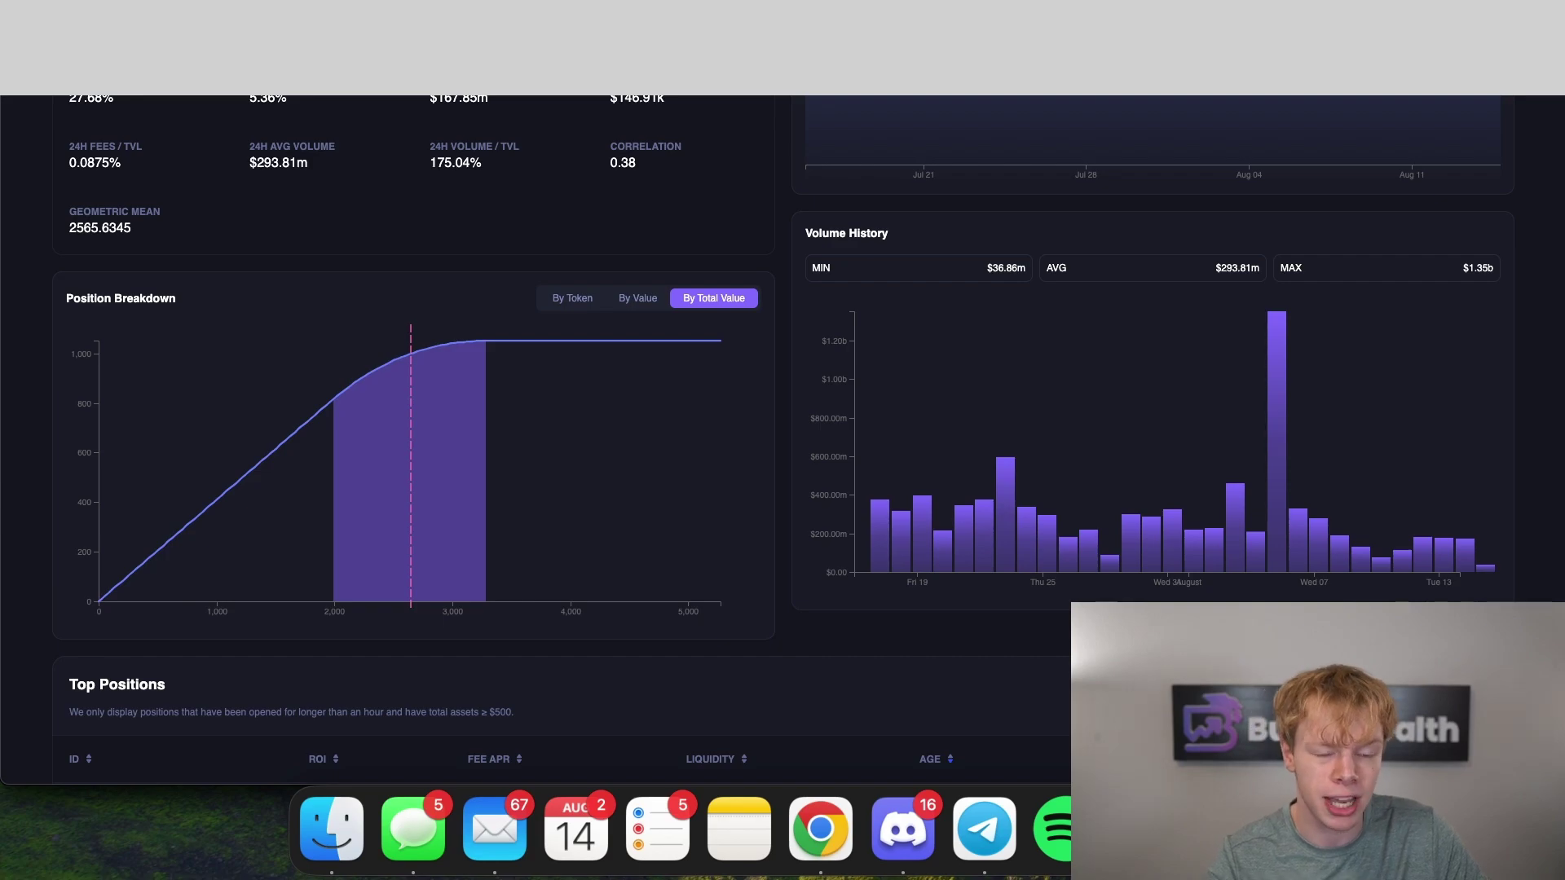
key(ctrl+Tab)
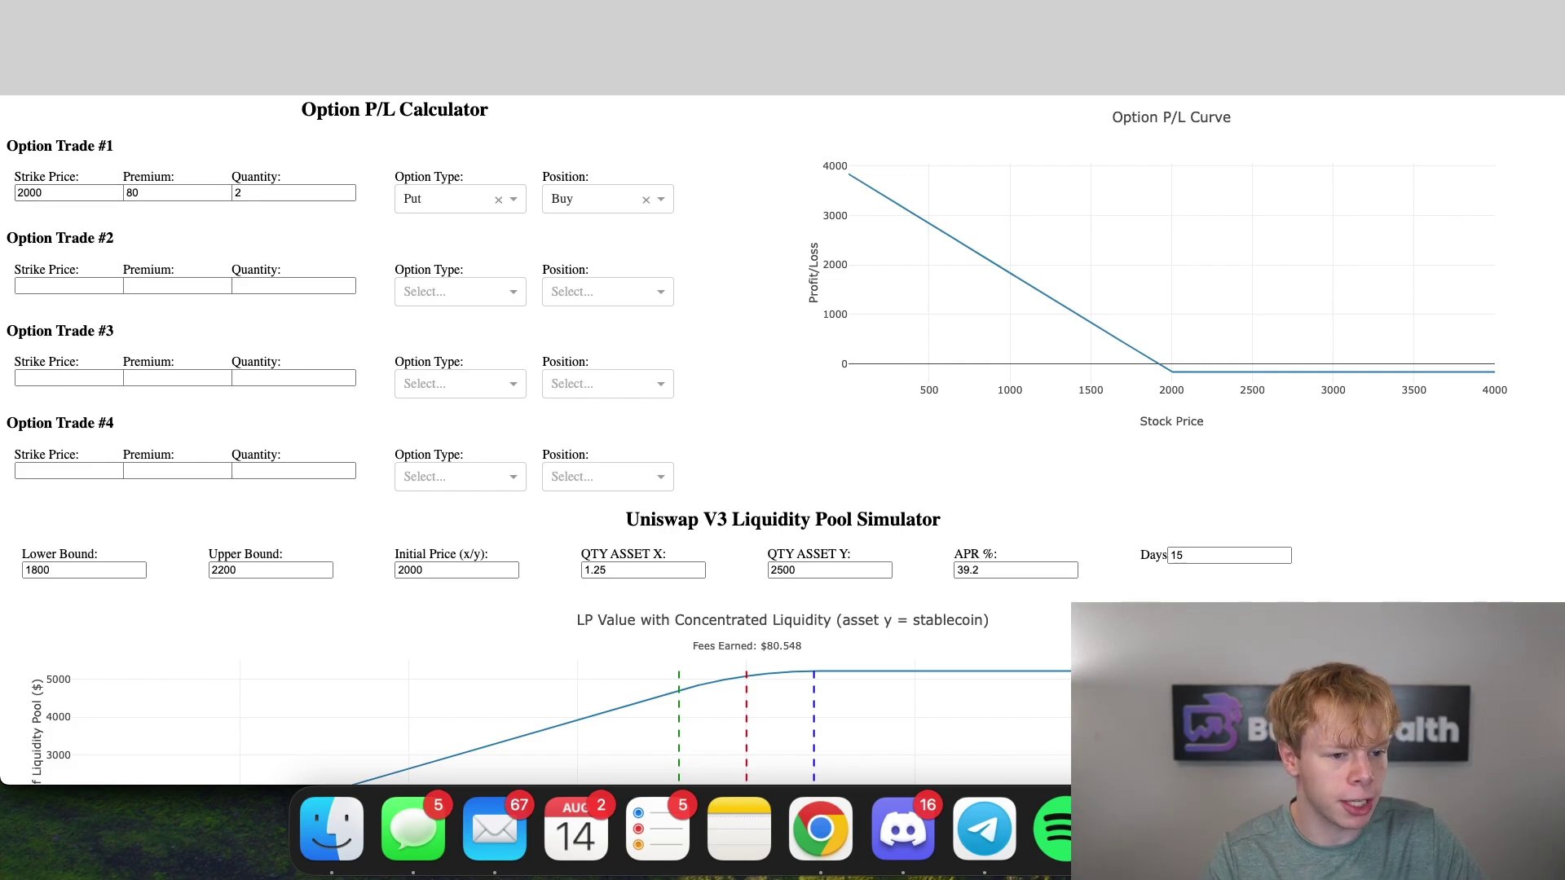
key(ctrl+Tab)
scroll(814, 268, up, 3)
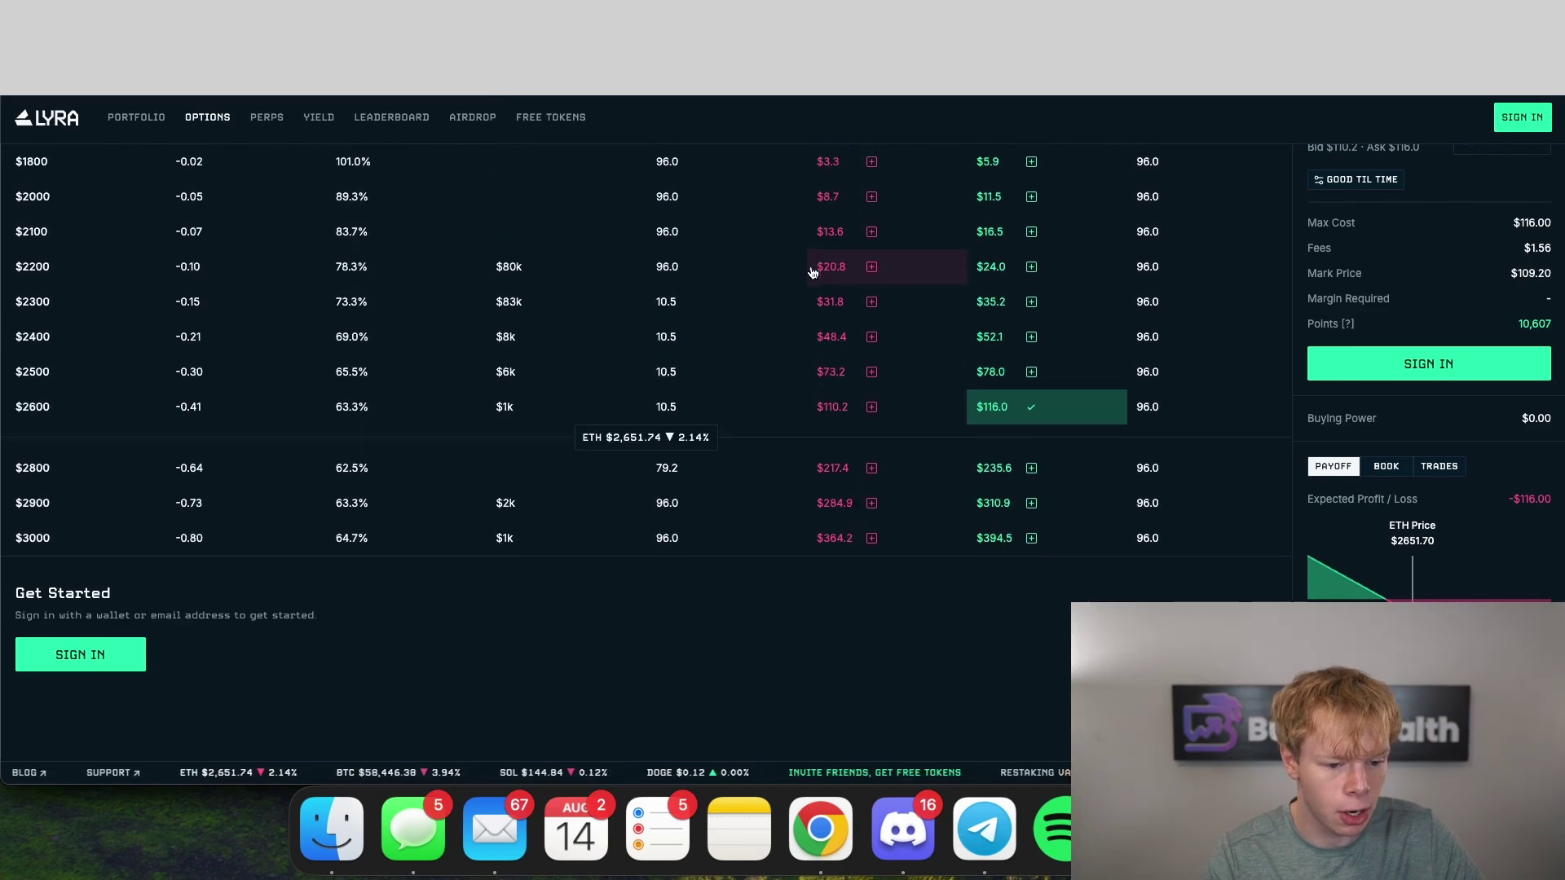
key(ctrl+Tab)
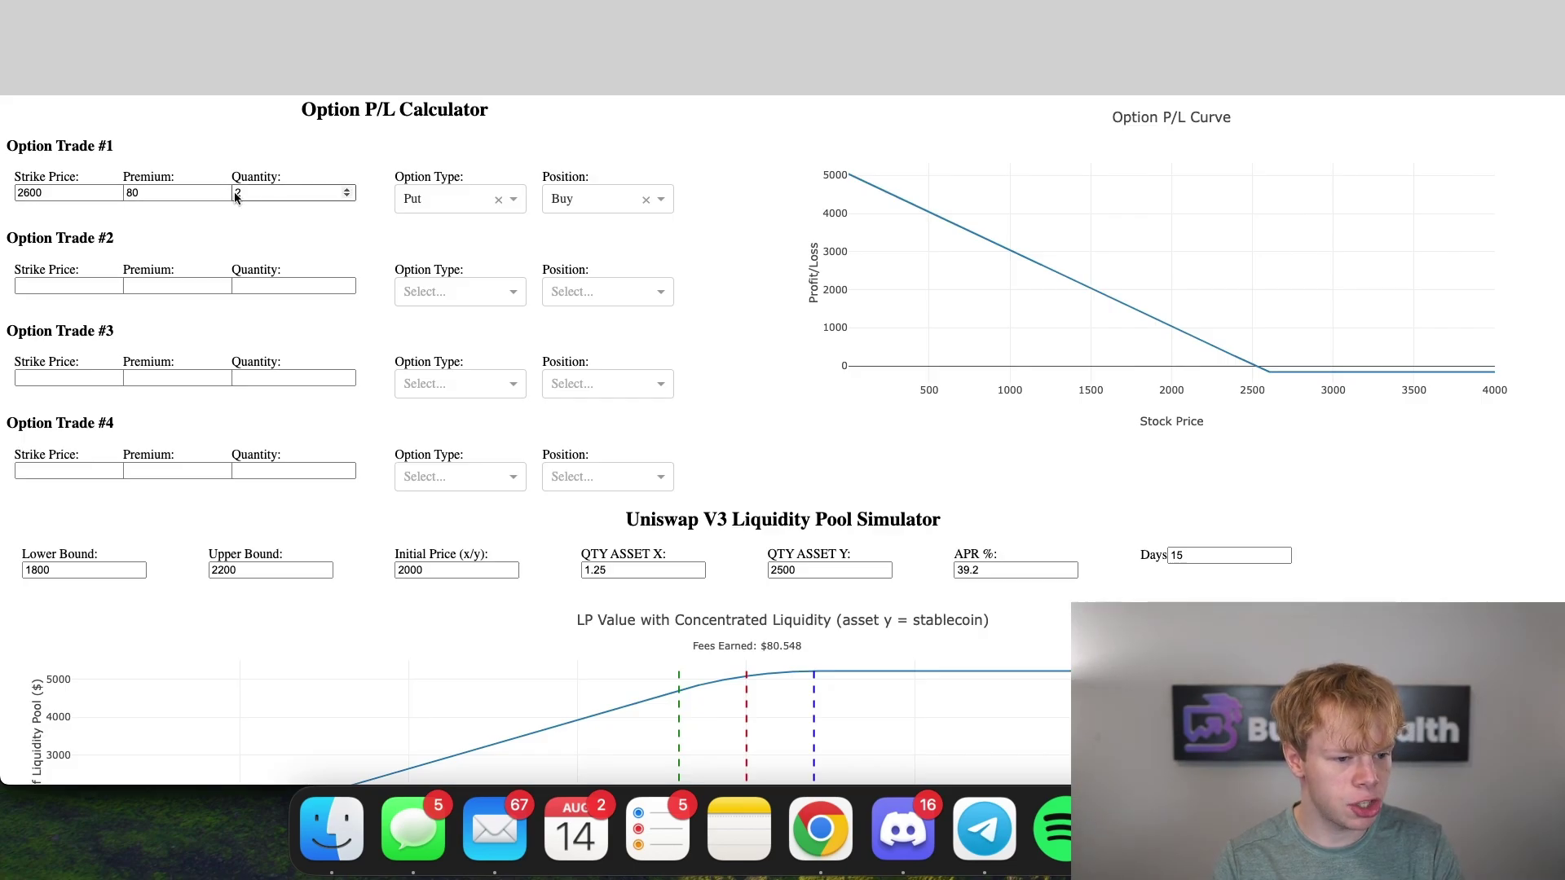
key(shift+Tab)
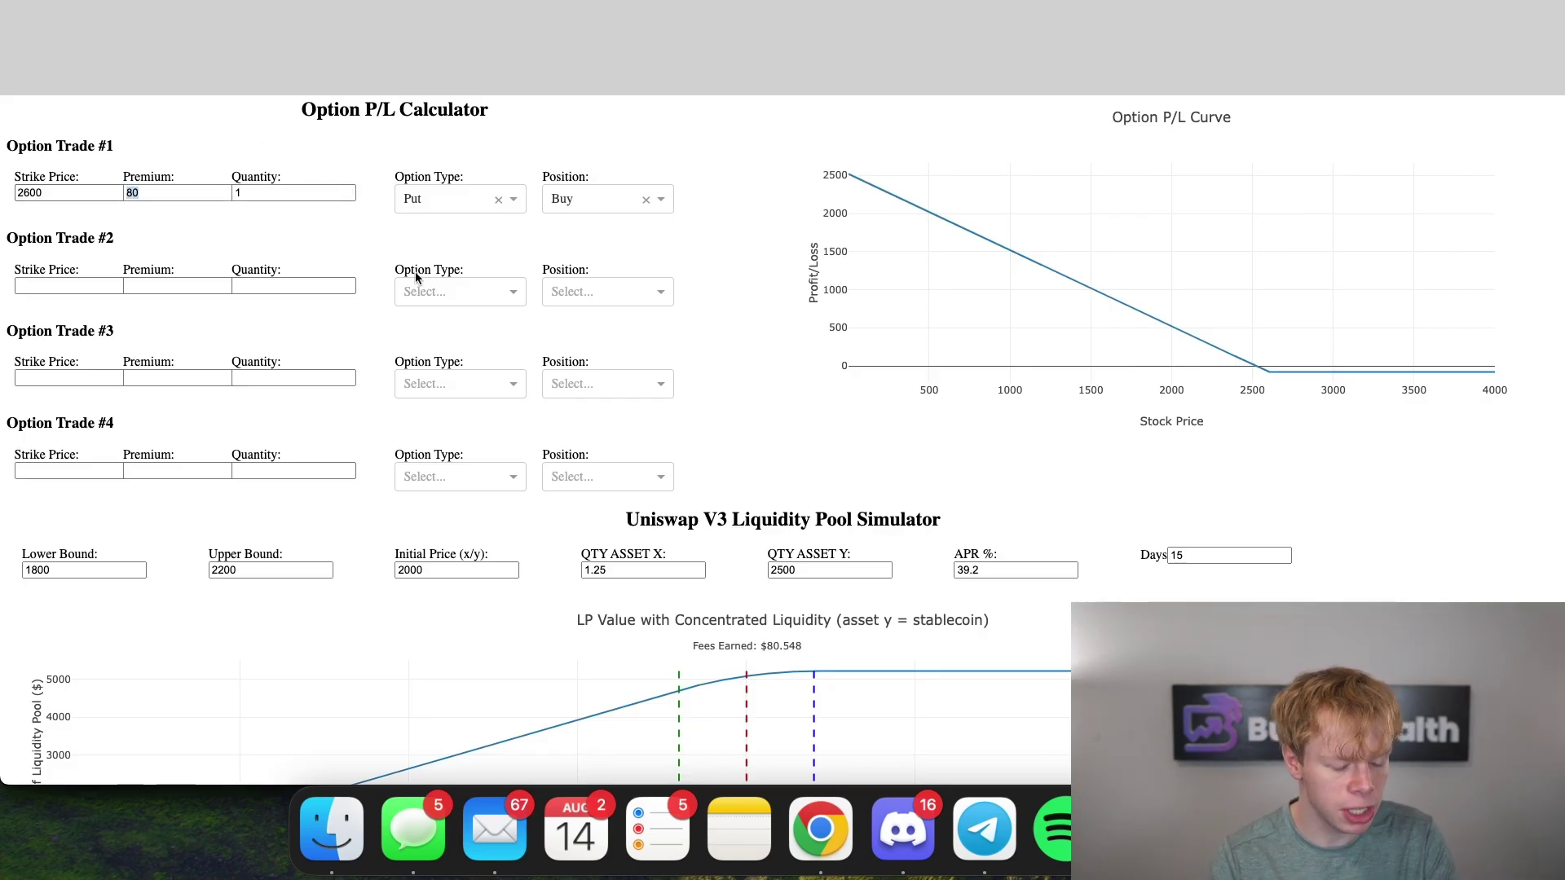
text(116)
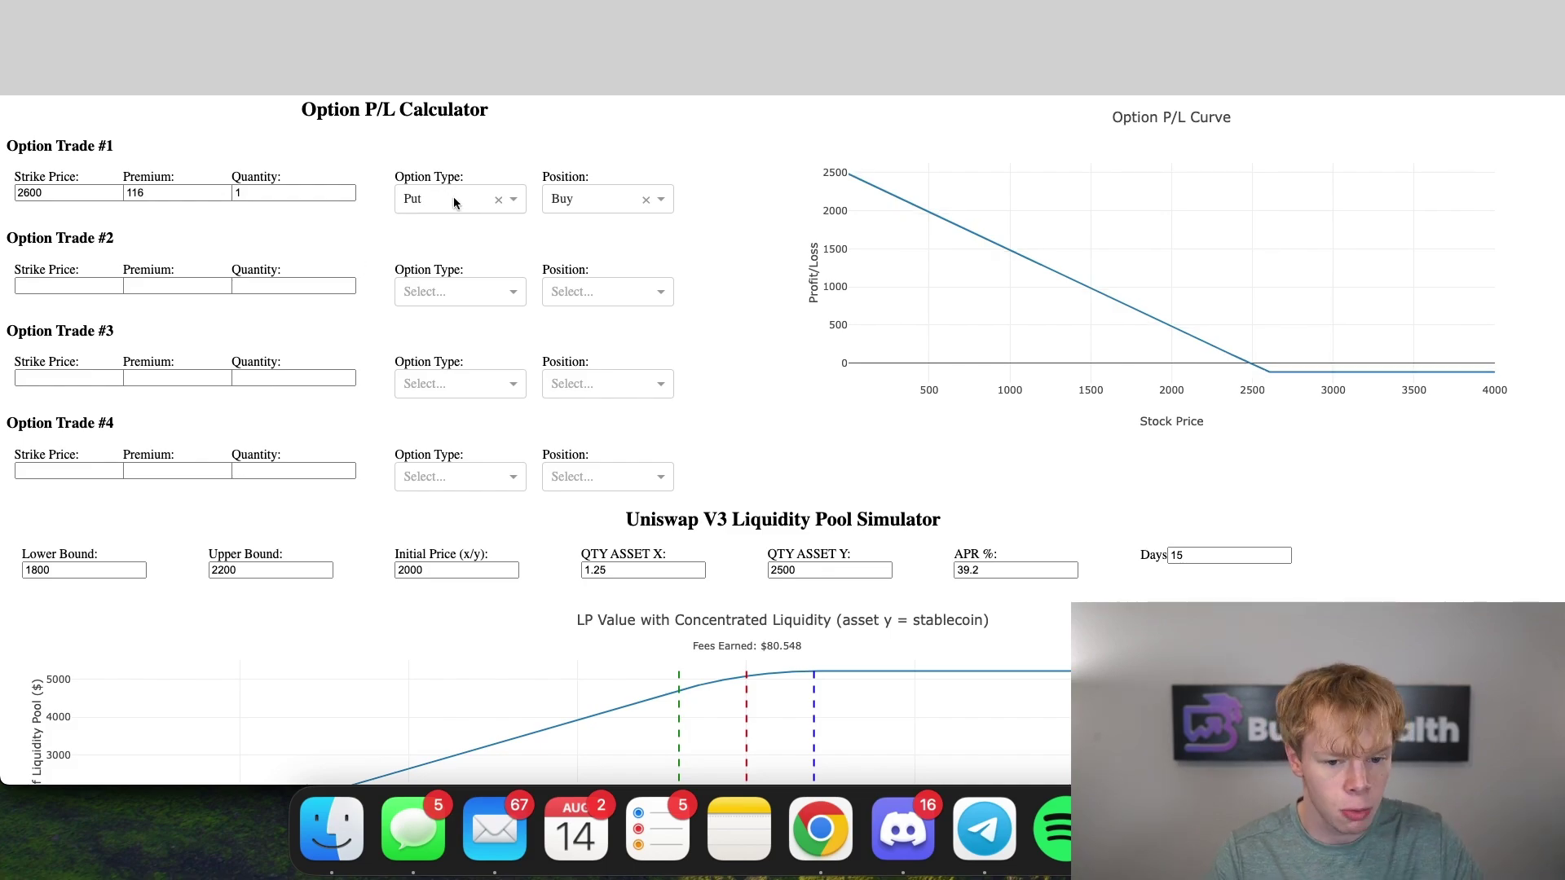
scroll(705, 150, down, 3)
scroll(600, 477, down, 4)
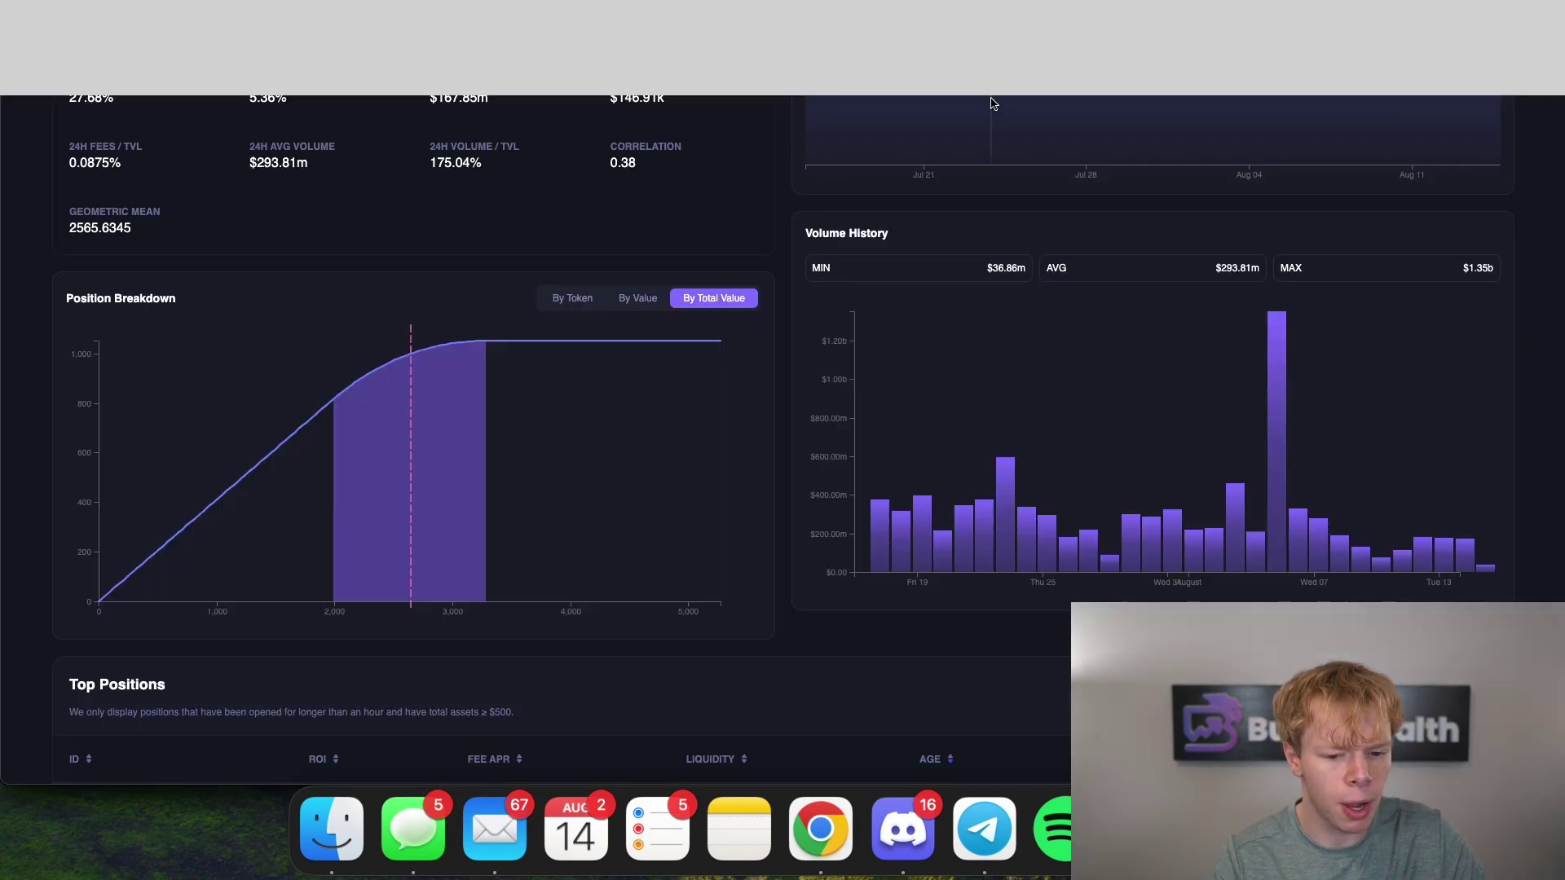
scroll(1096, 437, down, 4)
Set the Metrix position's price range to min 2250 and max 3050
scroll(1096, 440, up, 10)
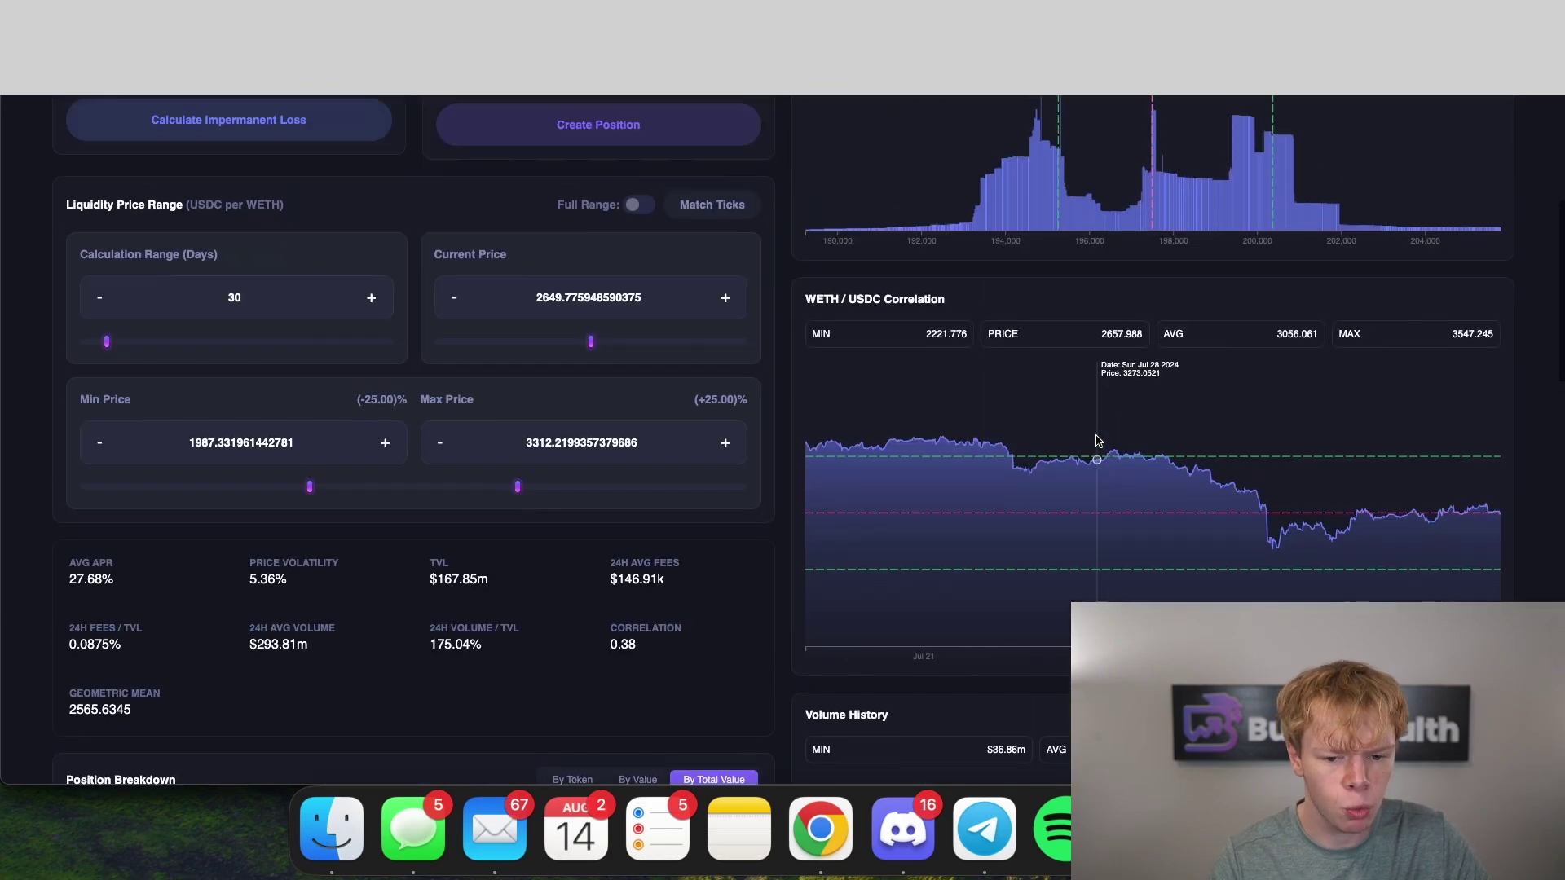
scroll(1096, 440, down, 1)
scroll(1096, 440, down, 1)
drag(308, 406, 346, 412)
double_click(211, 368)
text(2250)
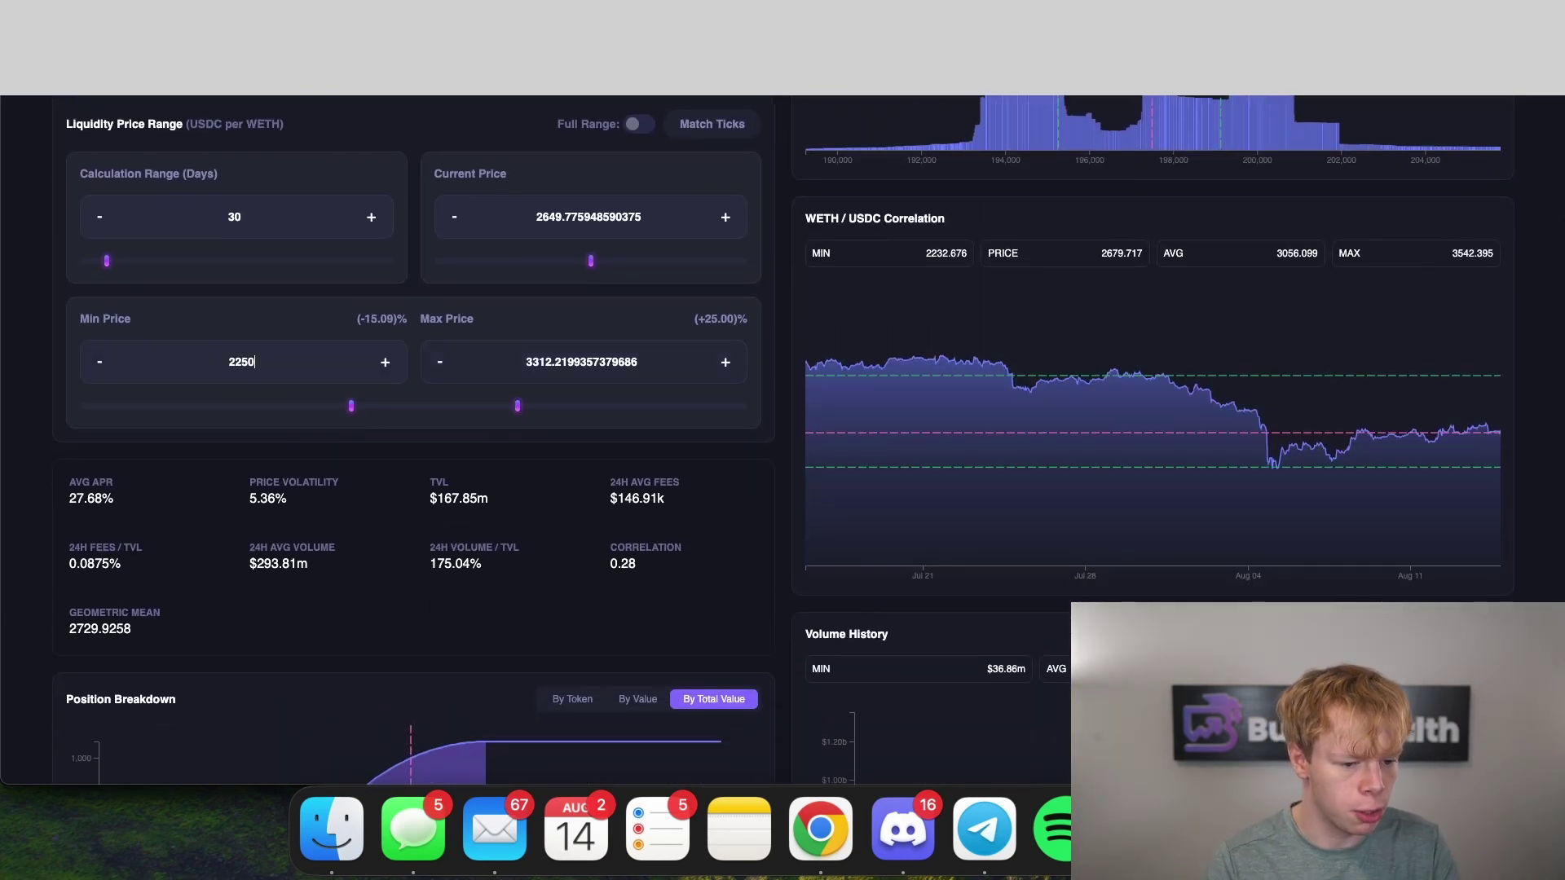
drag(518, 409, 481, 407)
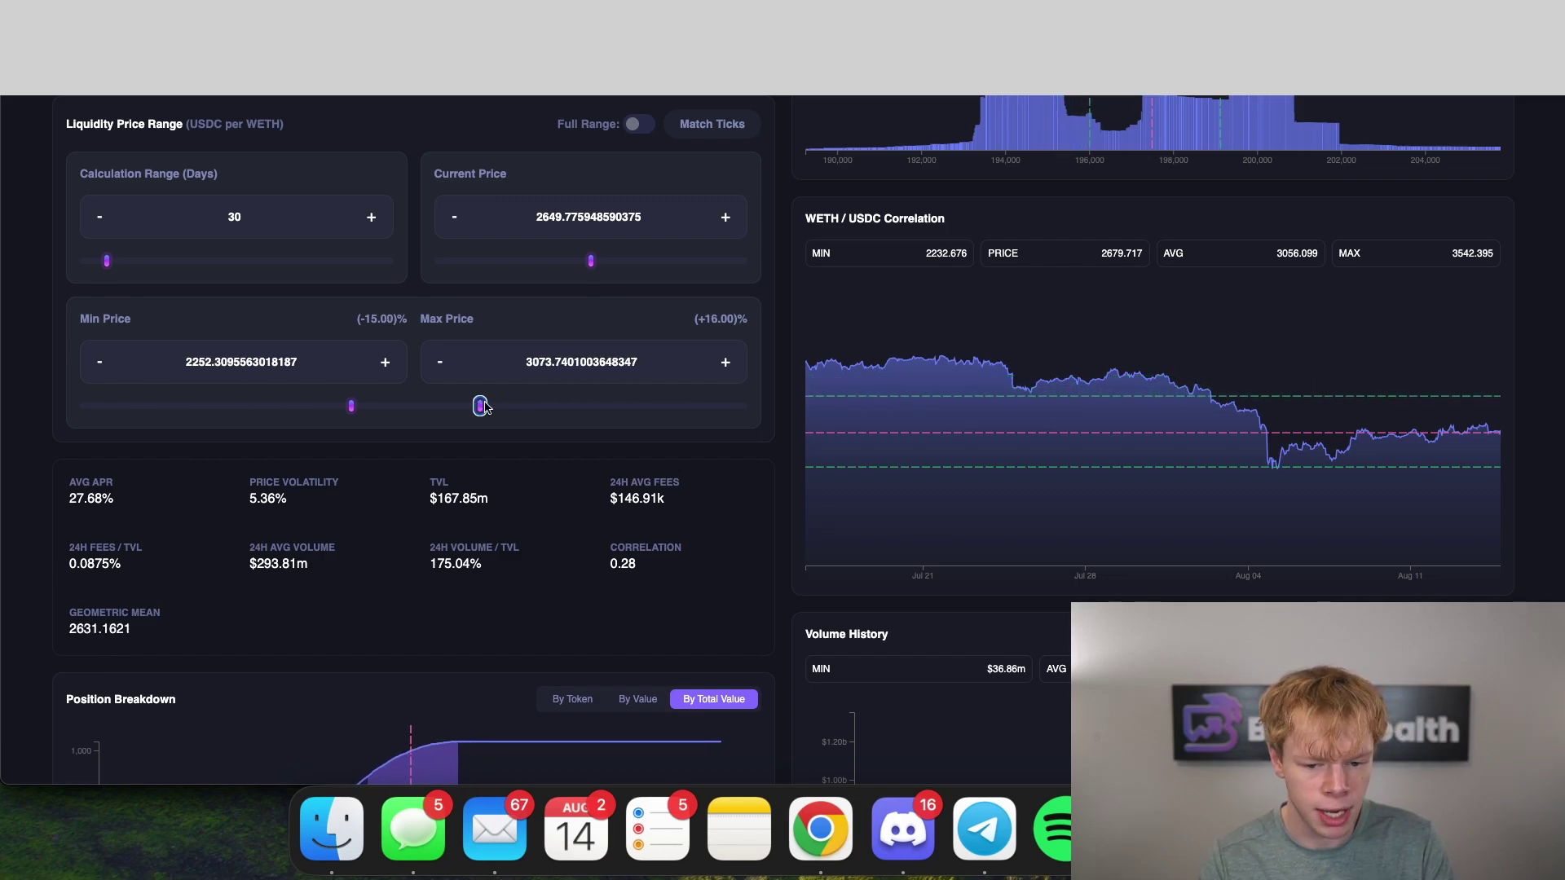
double_click(601, 371)
text(3050)
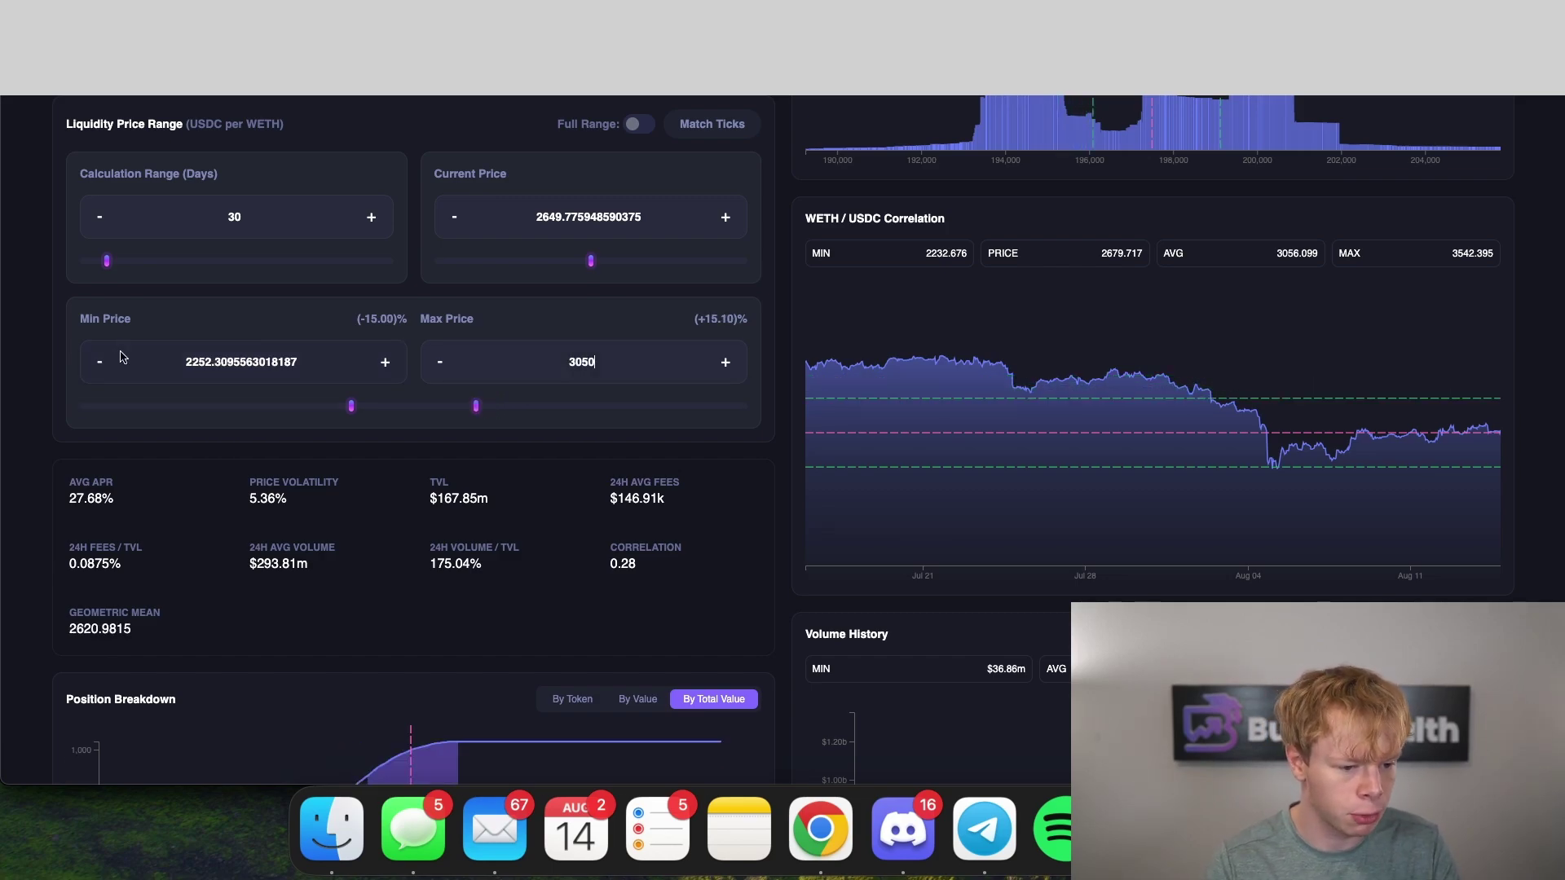
double_click(194, 368)
text(2250)
Review the -15.09% and +15.10% range offsets and the WETH share
double_click(381, 319)
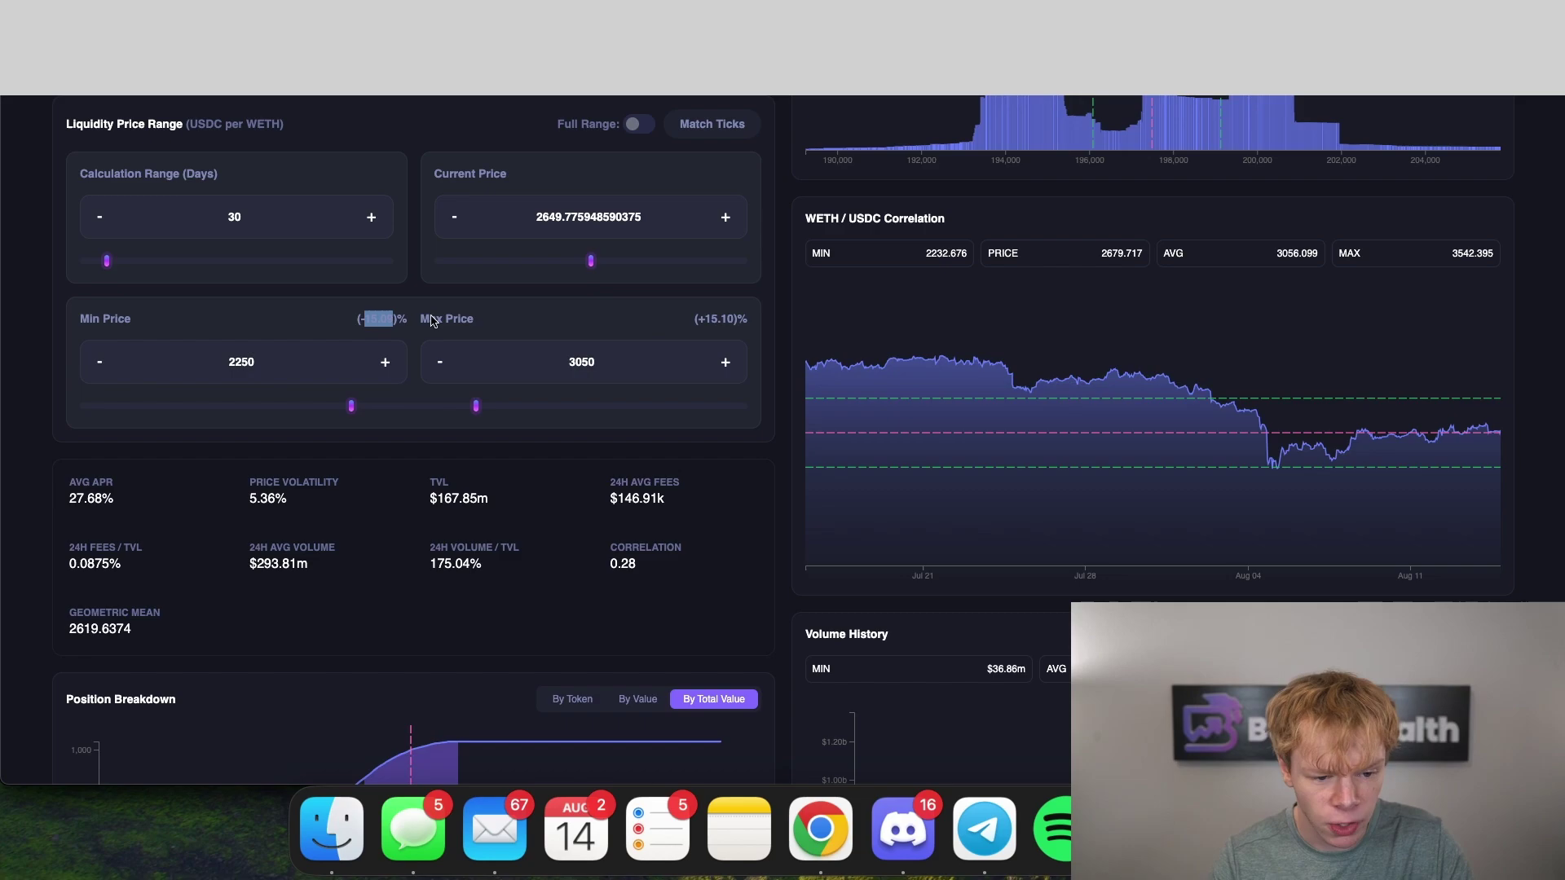
double_click(720, 319)
scroll(1019, 298, up, 1)
scroll(1019, 298, up, 5)
click(491, 463)
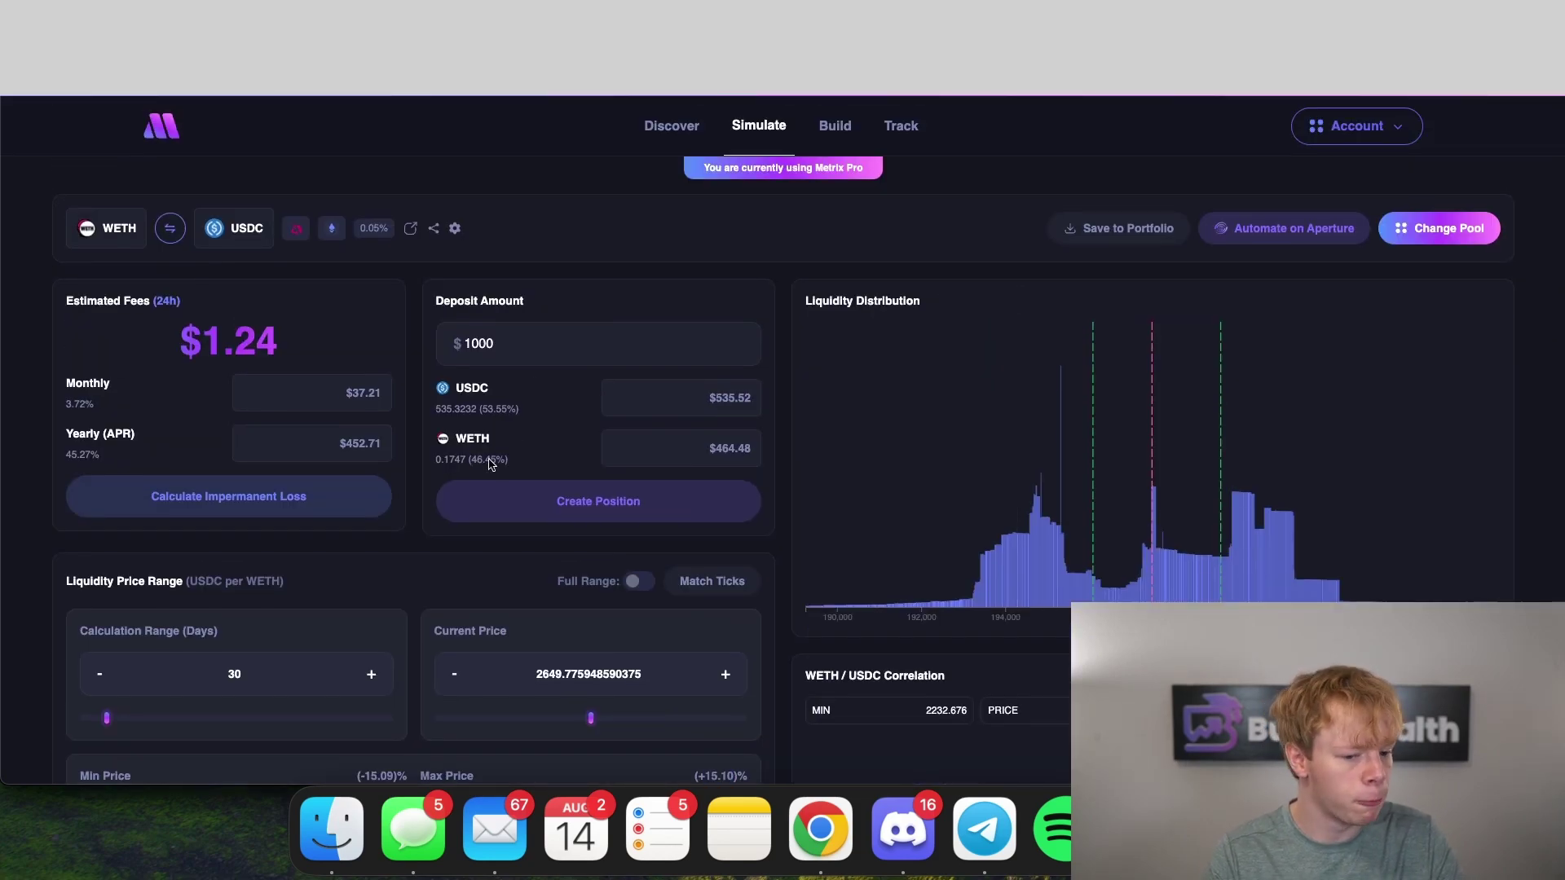
click(492, 463)
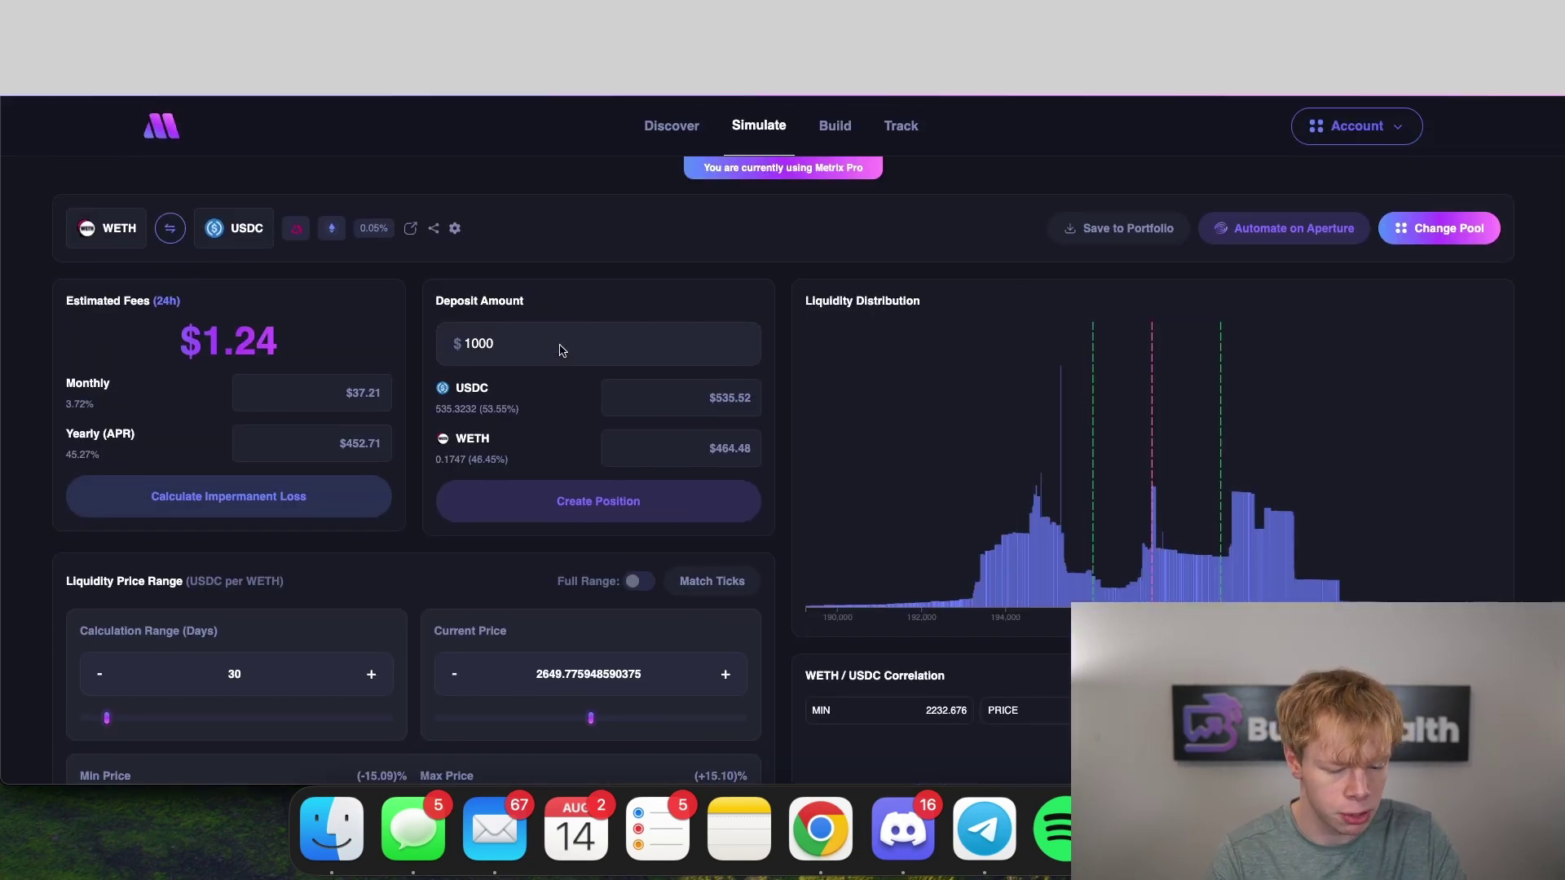
Set the Metrix deposit amount to $2600
click(560, 350)
text(0)
key(super+a)
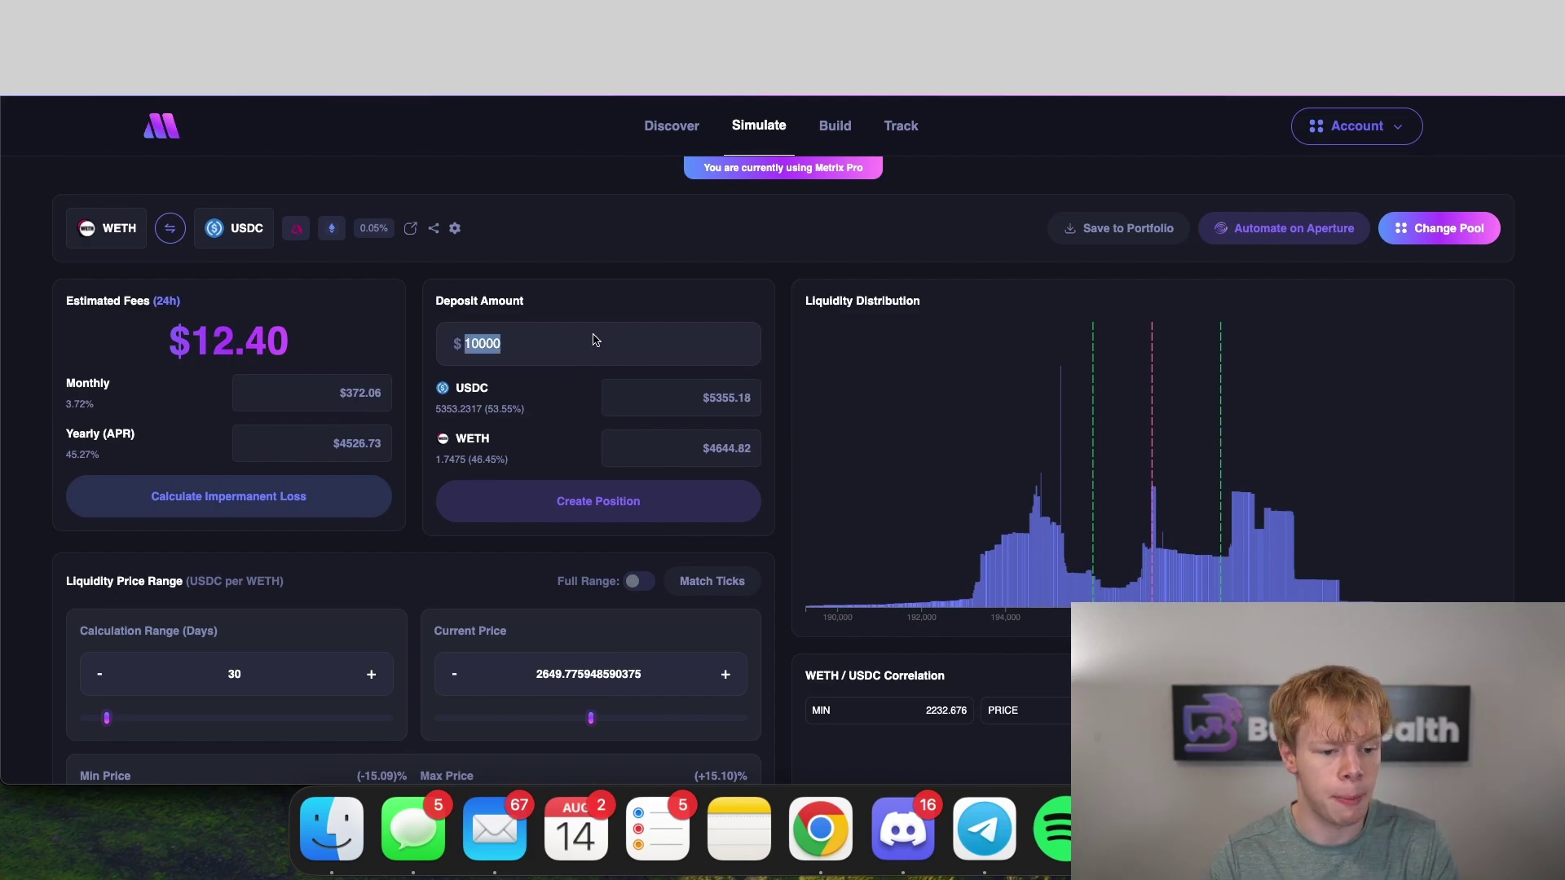
key(ctrl+Tab)
scroll(431, 181, up, 3)
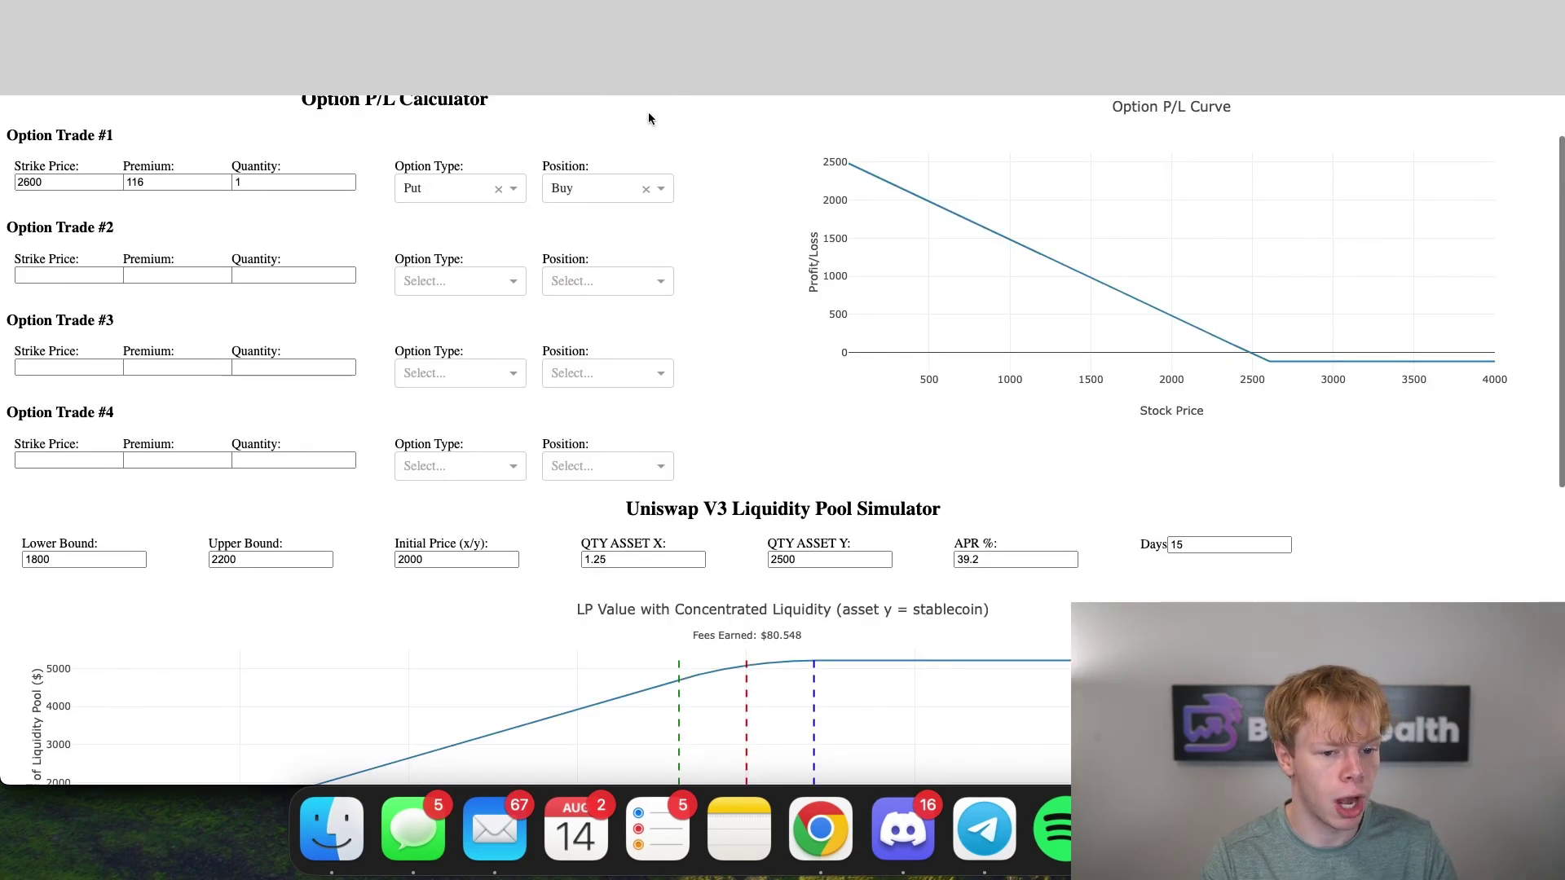
key(ctrl+shift+Tab)
text(2600)
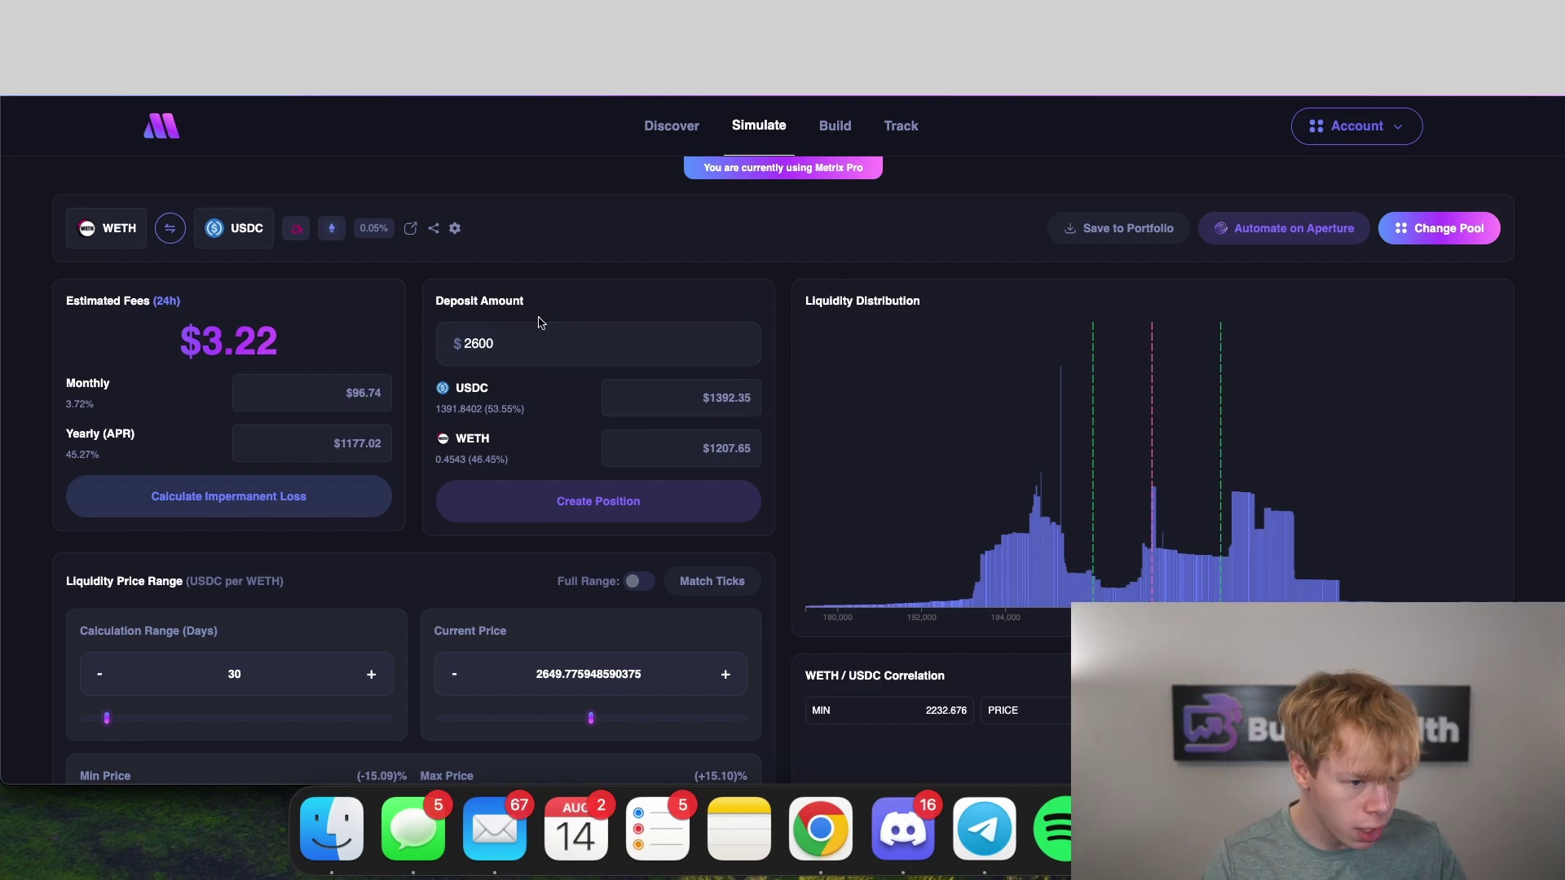
double_click(561, 356)
Enter 116 as the put premium in the option simulator
key(ctrl+Tab)
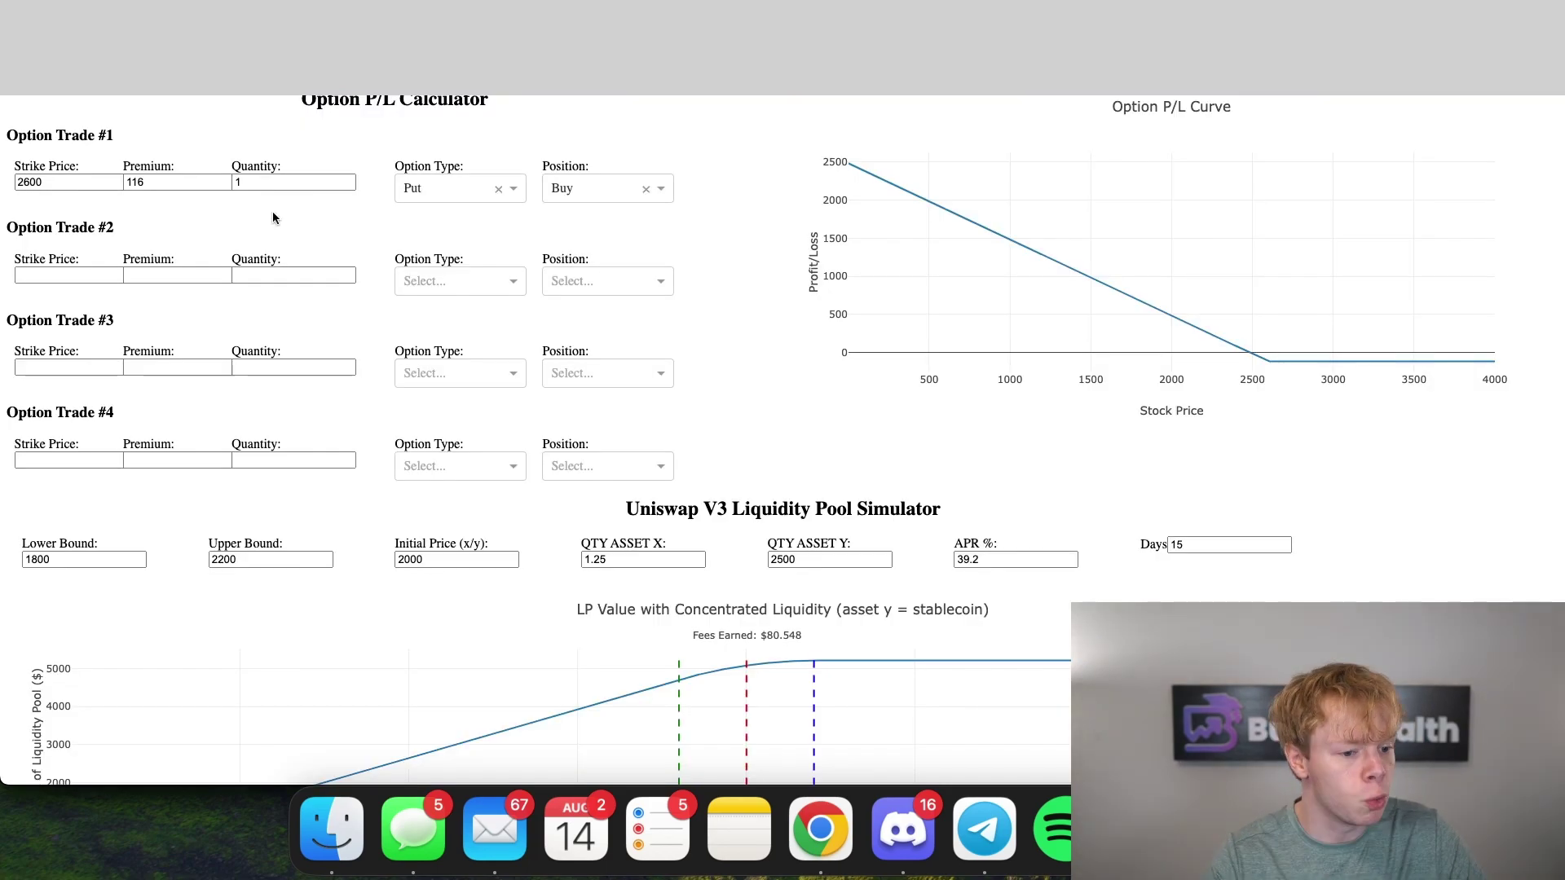
key(ctrl+shift+Tab)
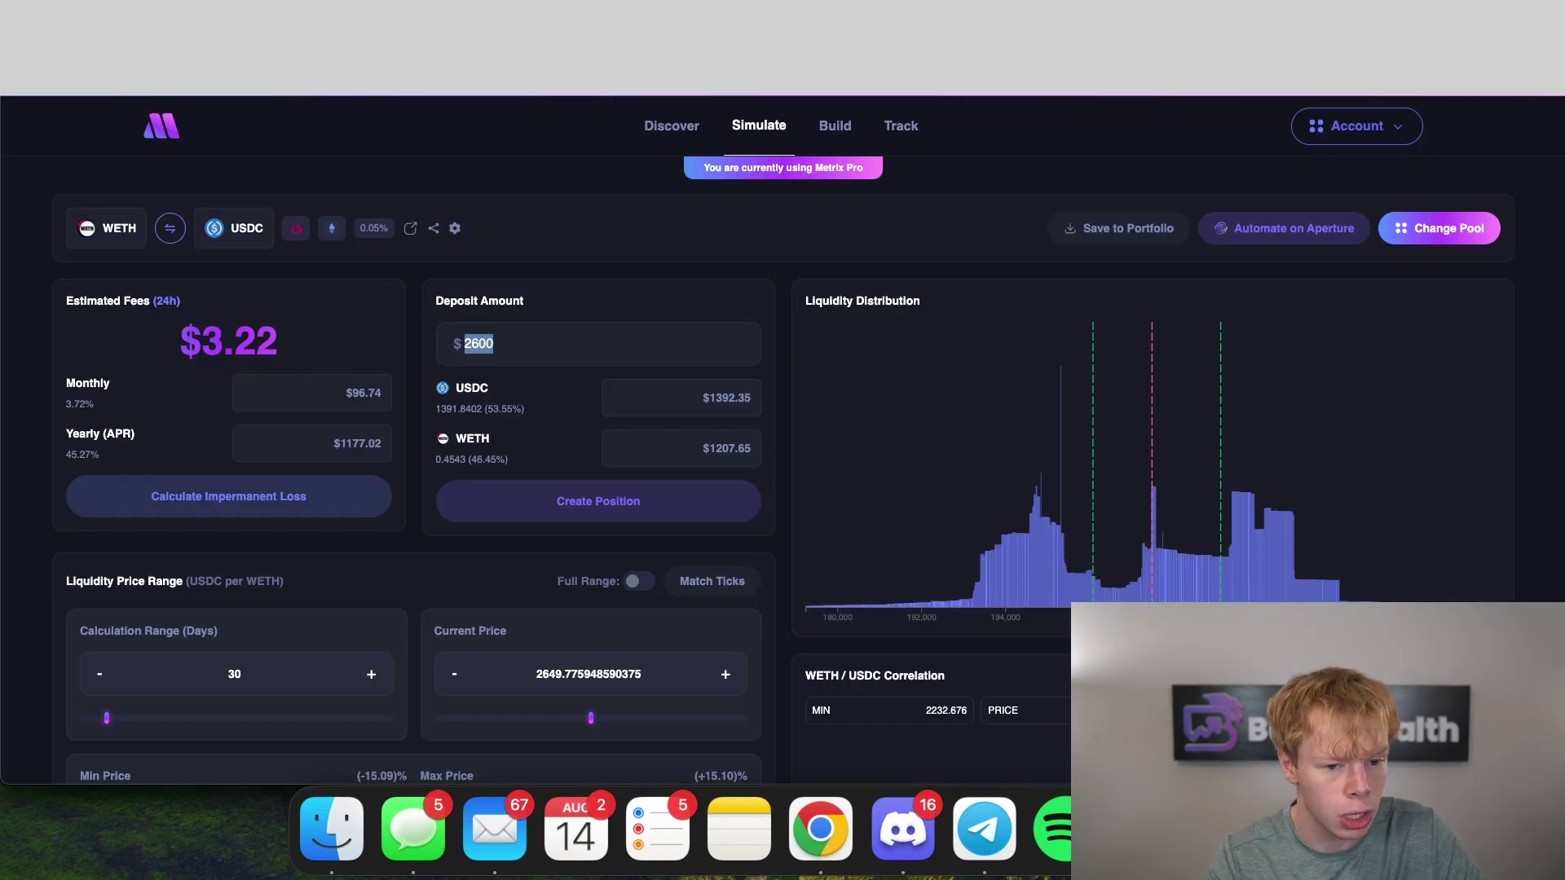
key(ctrl+Tab)
double_click(181, 183)
text(116)
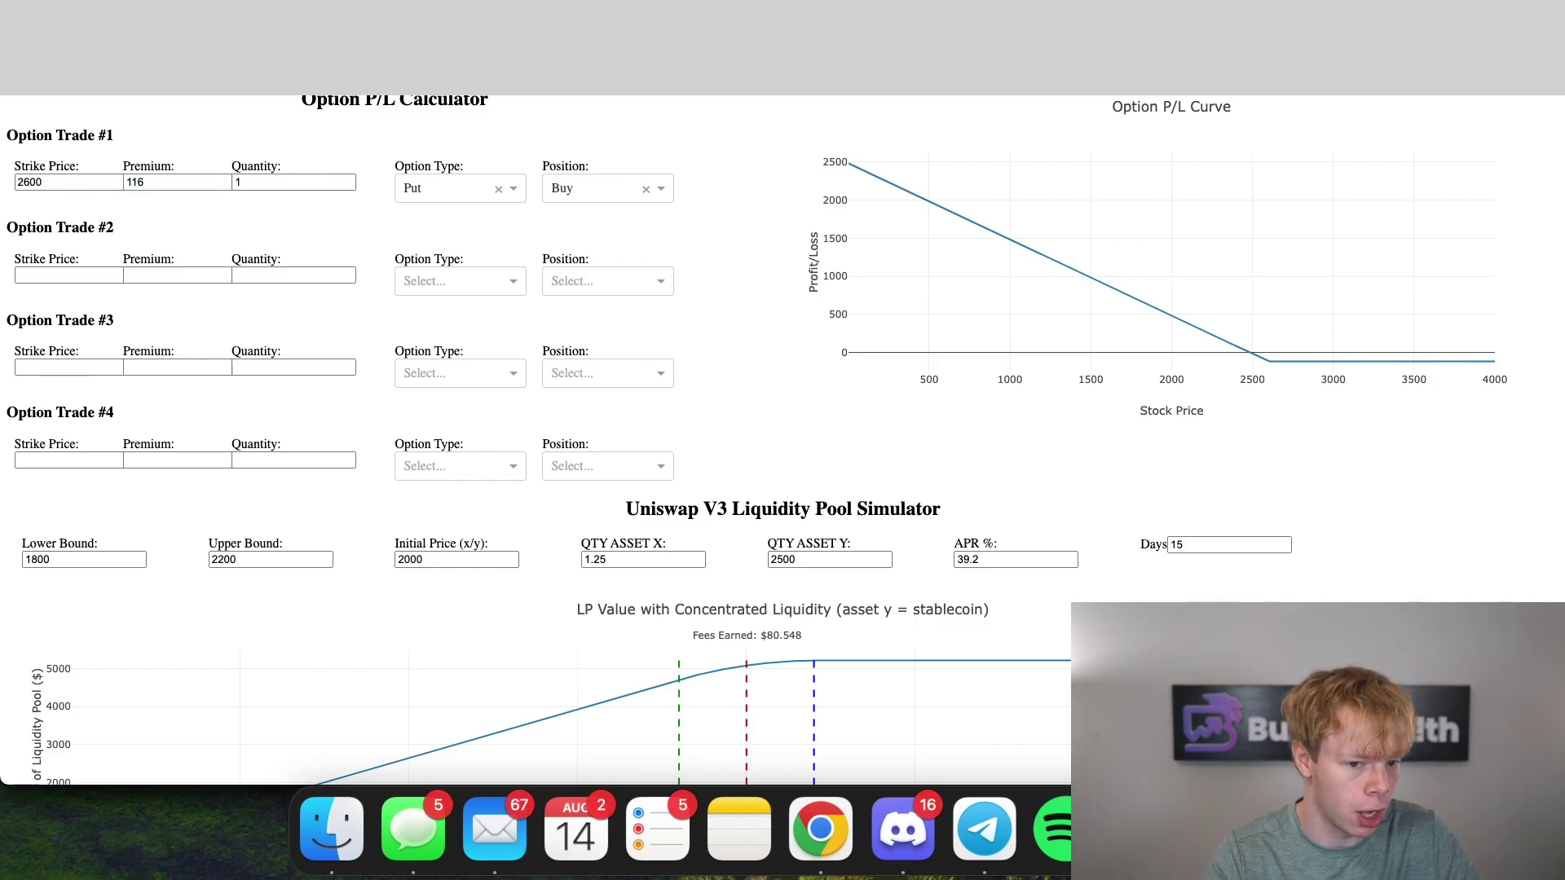
scroll(807, 383, down, 4)
Copy the 2250 minimum price from the Metrix position
key(ctrl+shift+Tab)
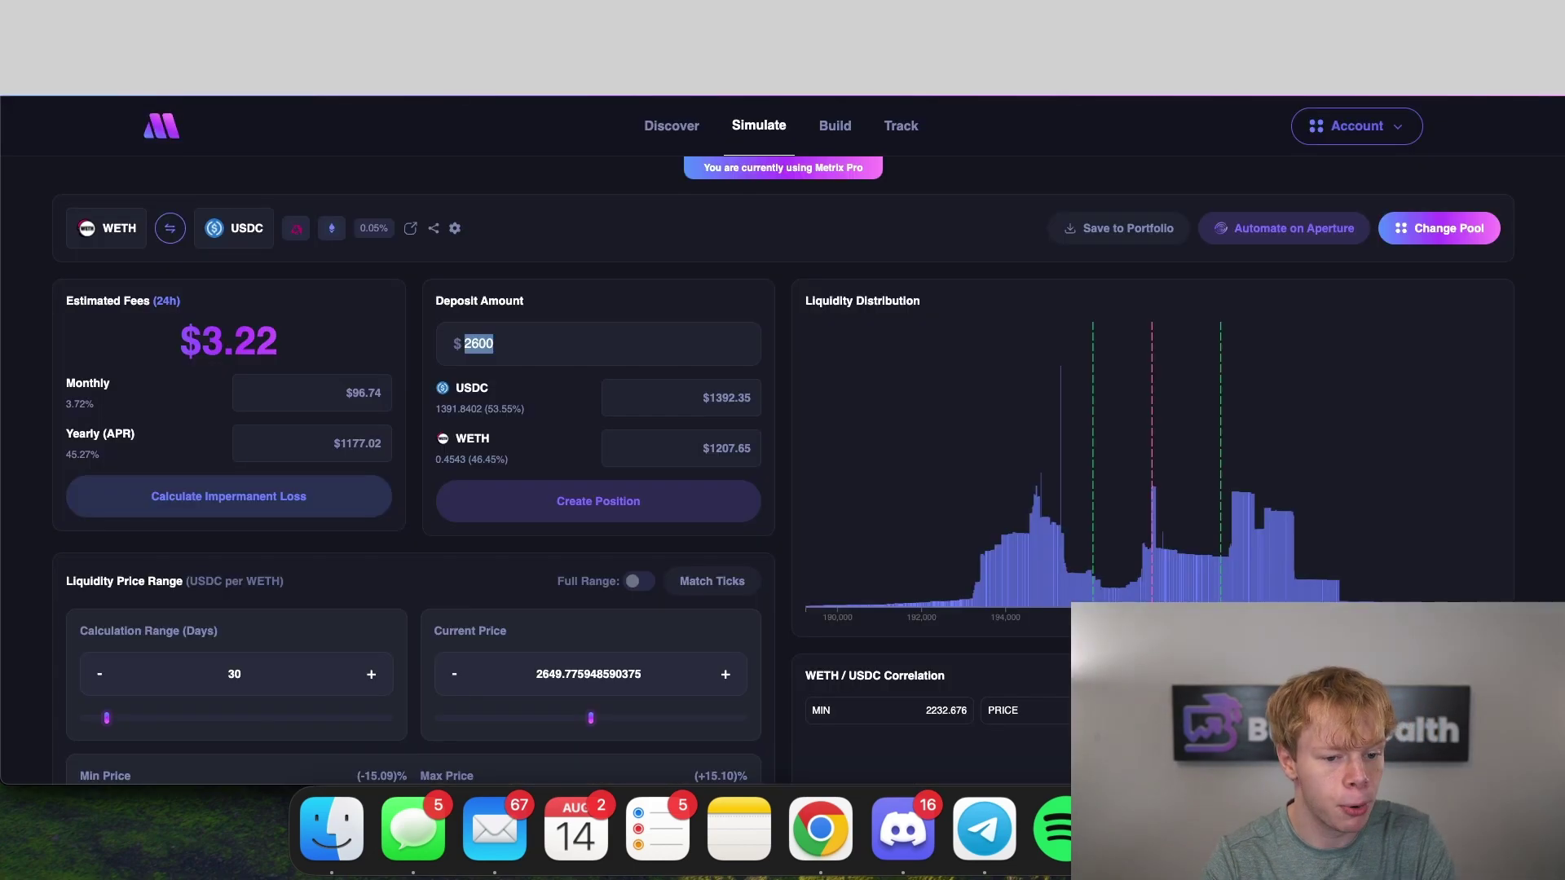
scroll(925, 323, down, 5)
scroll(925, 323, down, 1)
scroll(570, 350, up, 1)
click(282, 362)
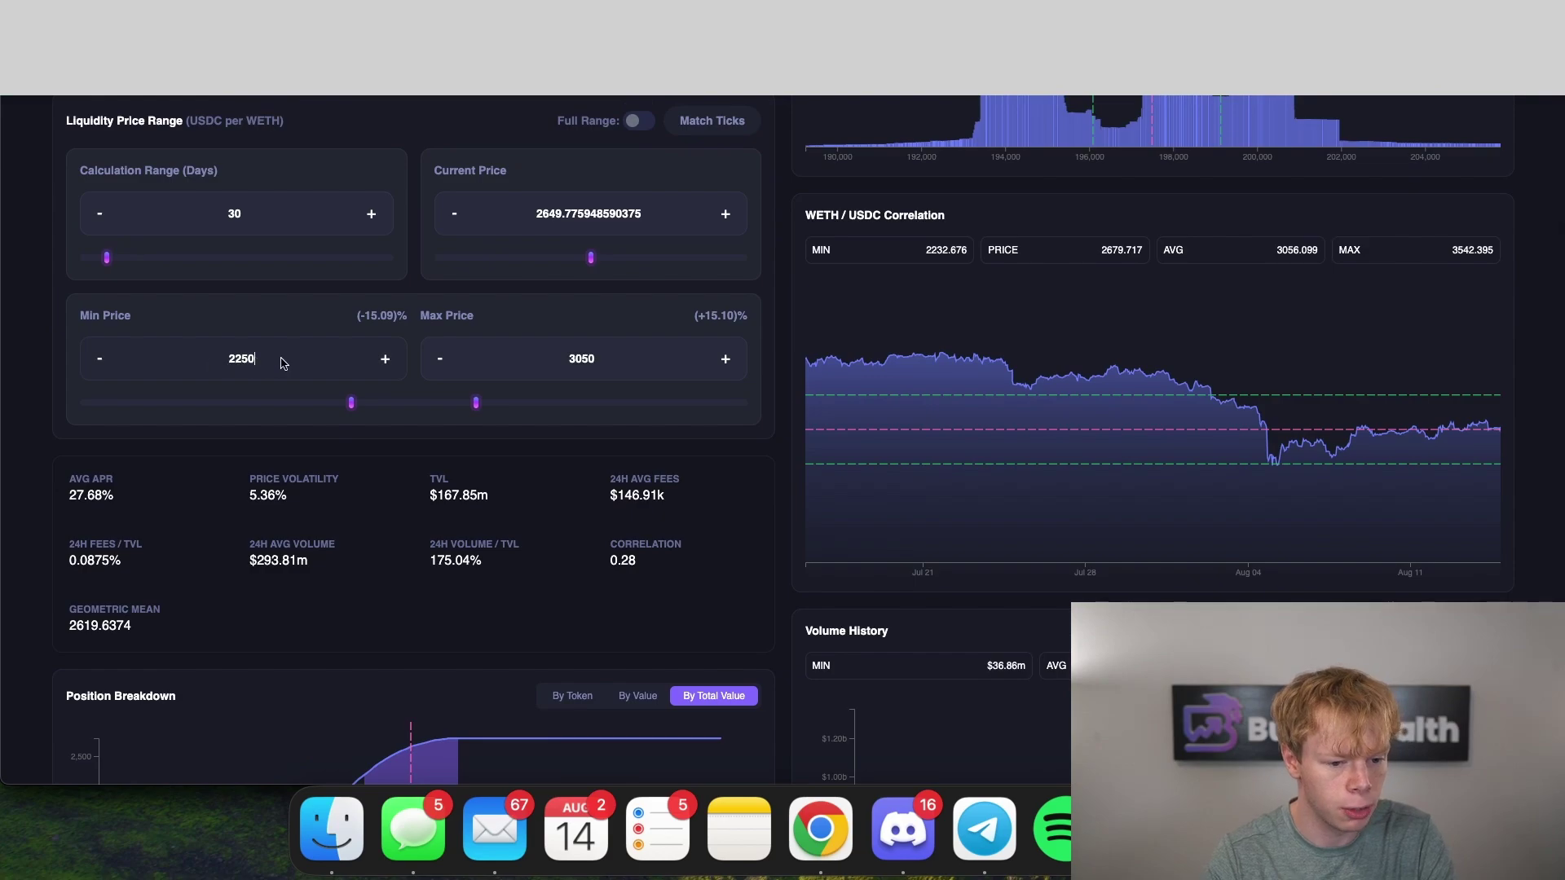
key(ctrl+Tab)
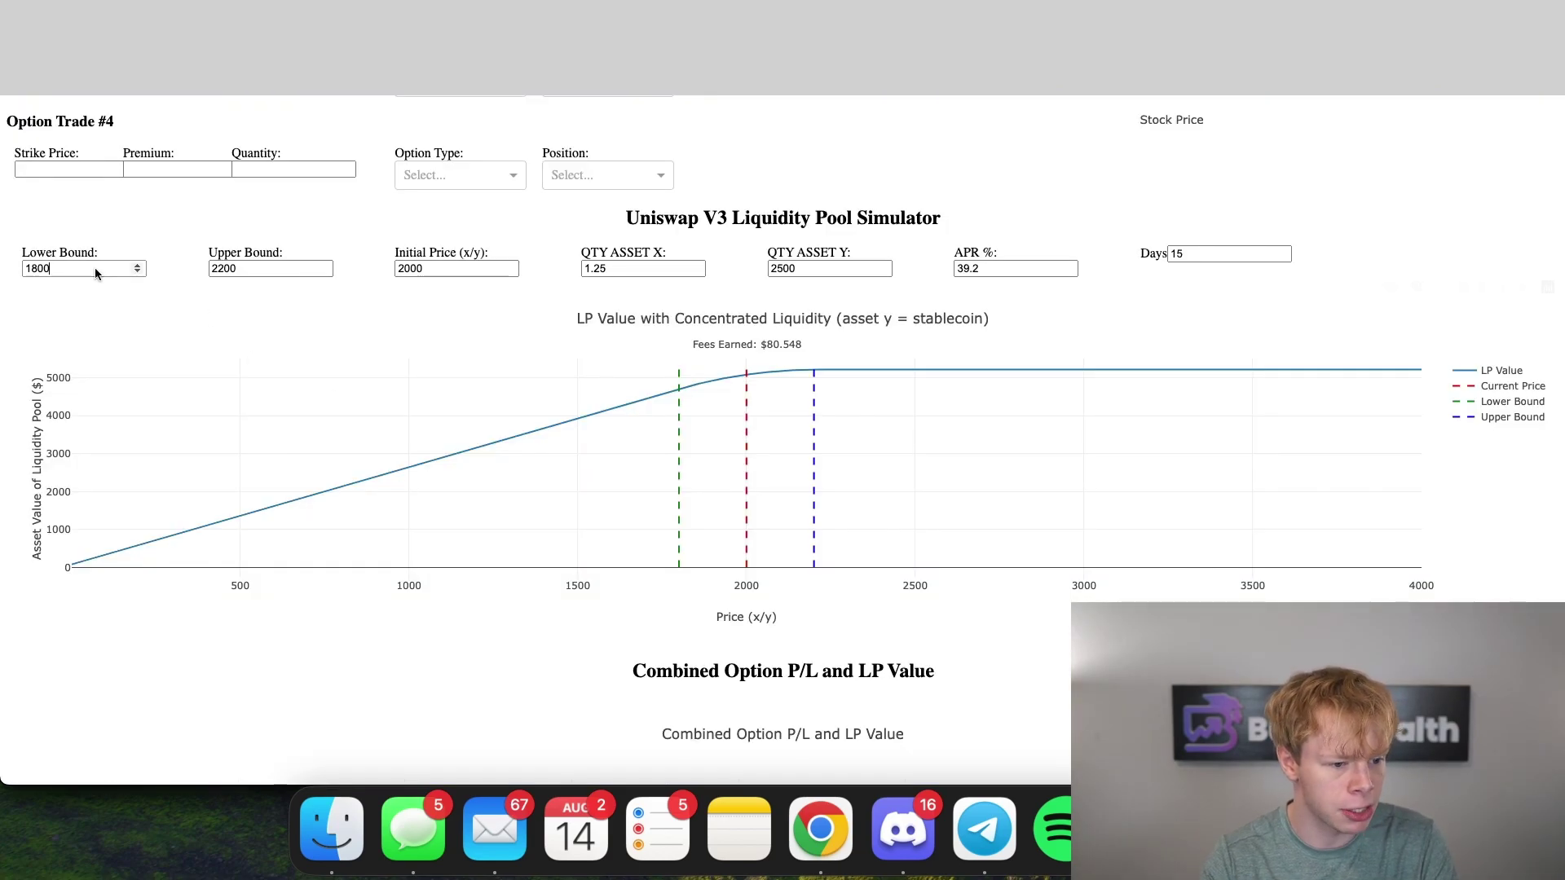
Set the lower bound to 2250 and paste Metrix's current price as initial price
double_click(41, 268)
text(2250)
key(ctrl+shift+Tab)
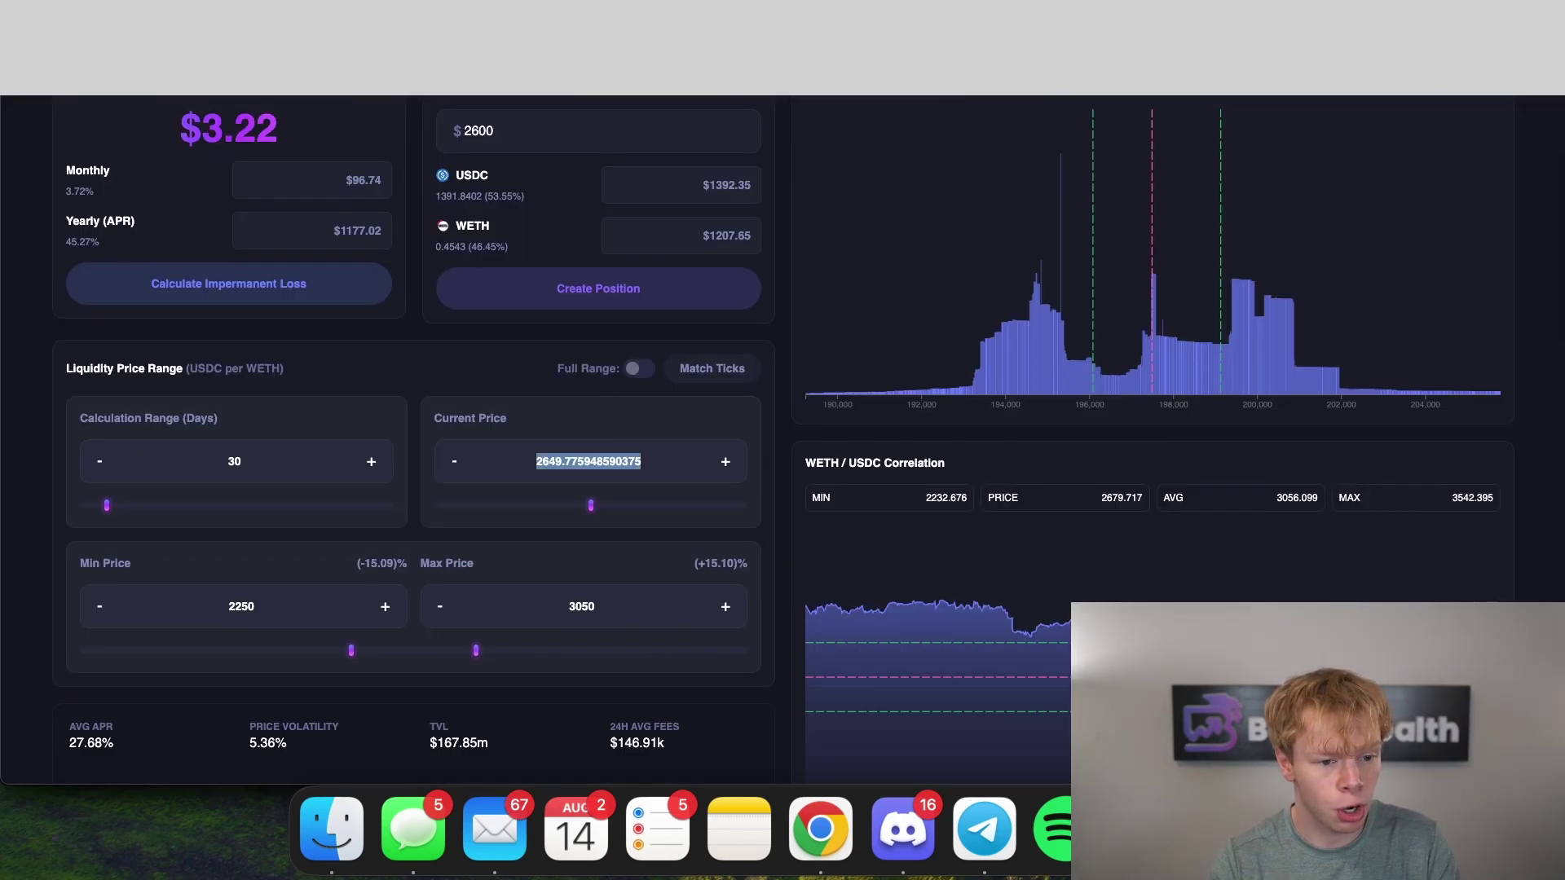
key(ctrl+Tab)
double_click(436, 268)
text(2649.775948590375)
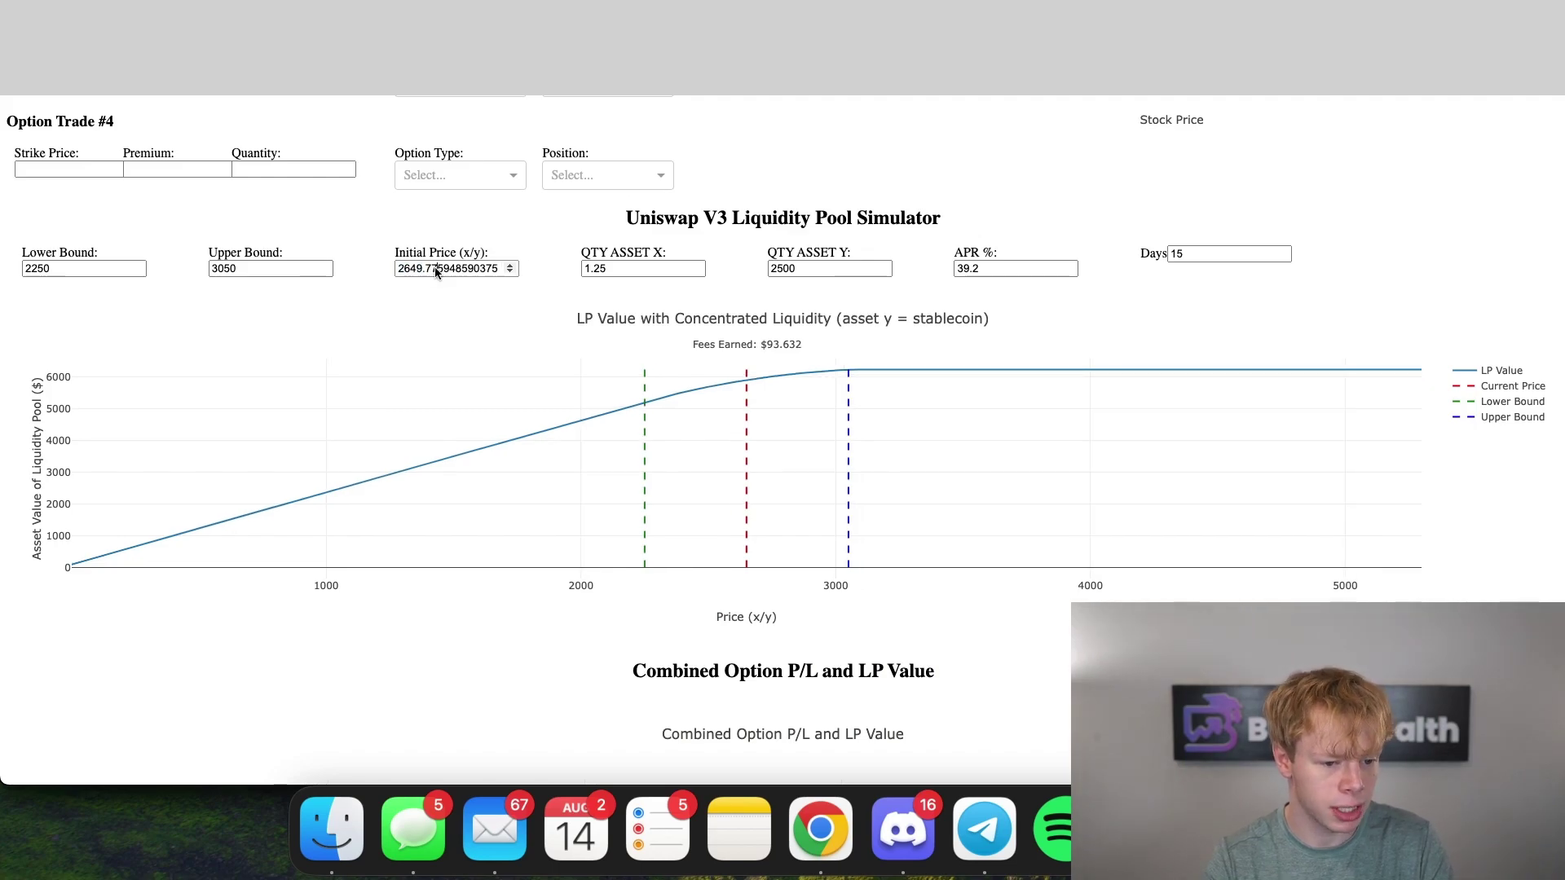
Copy 0.4543 WETH and 1391.8402 USDC from Metrix into asset X and Y quantities
key(ctrl+shift+Tab)
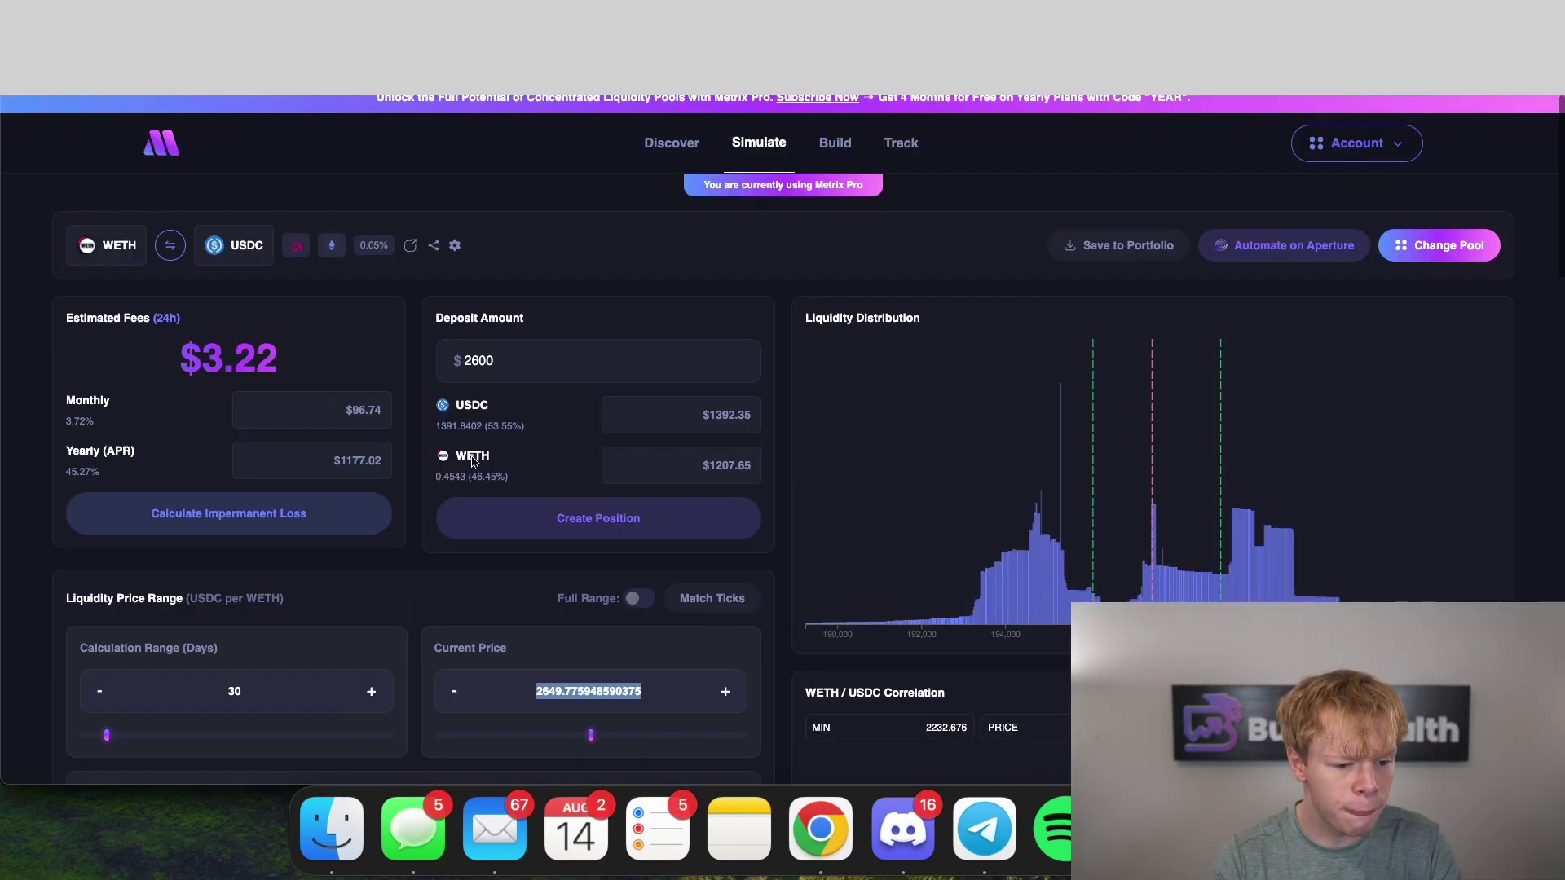
double_click(450, 476)
key(ctrl+c)
key(ctrl+Tab)
double_click(607, 269)
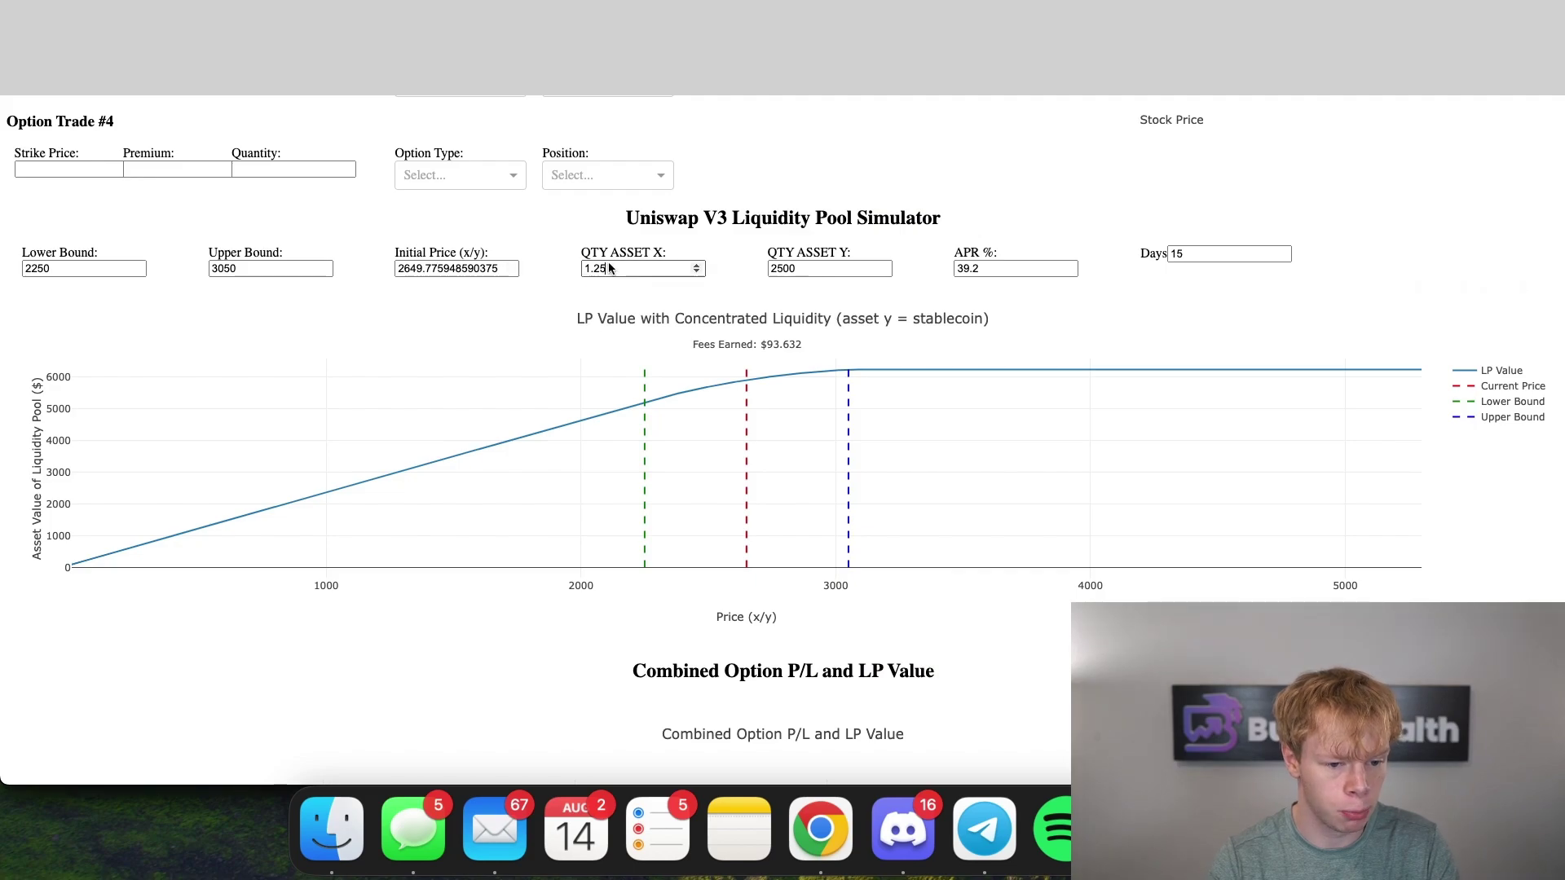
key(ctrl+v)
key(ctrl+shift+Tab)
double_click(459, 430)
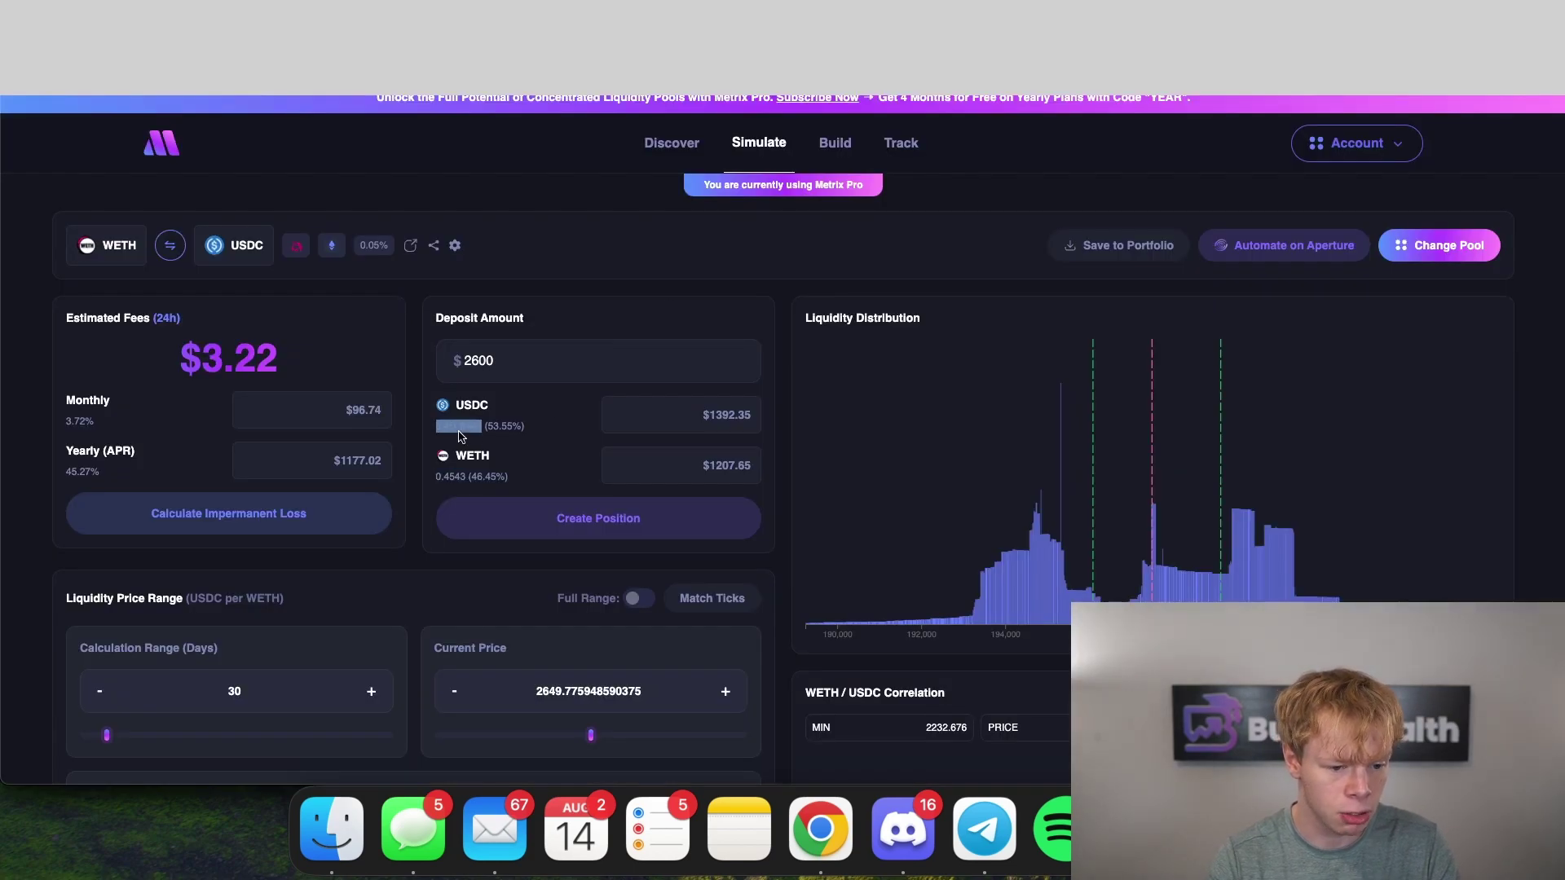
key(ctrl+c)
key(ctrl+Tab)
double_click(828, 268)
key(ctrl+v)
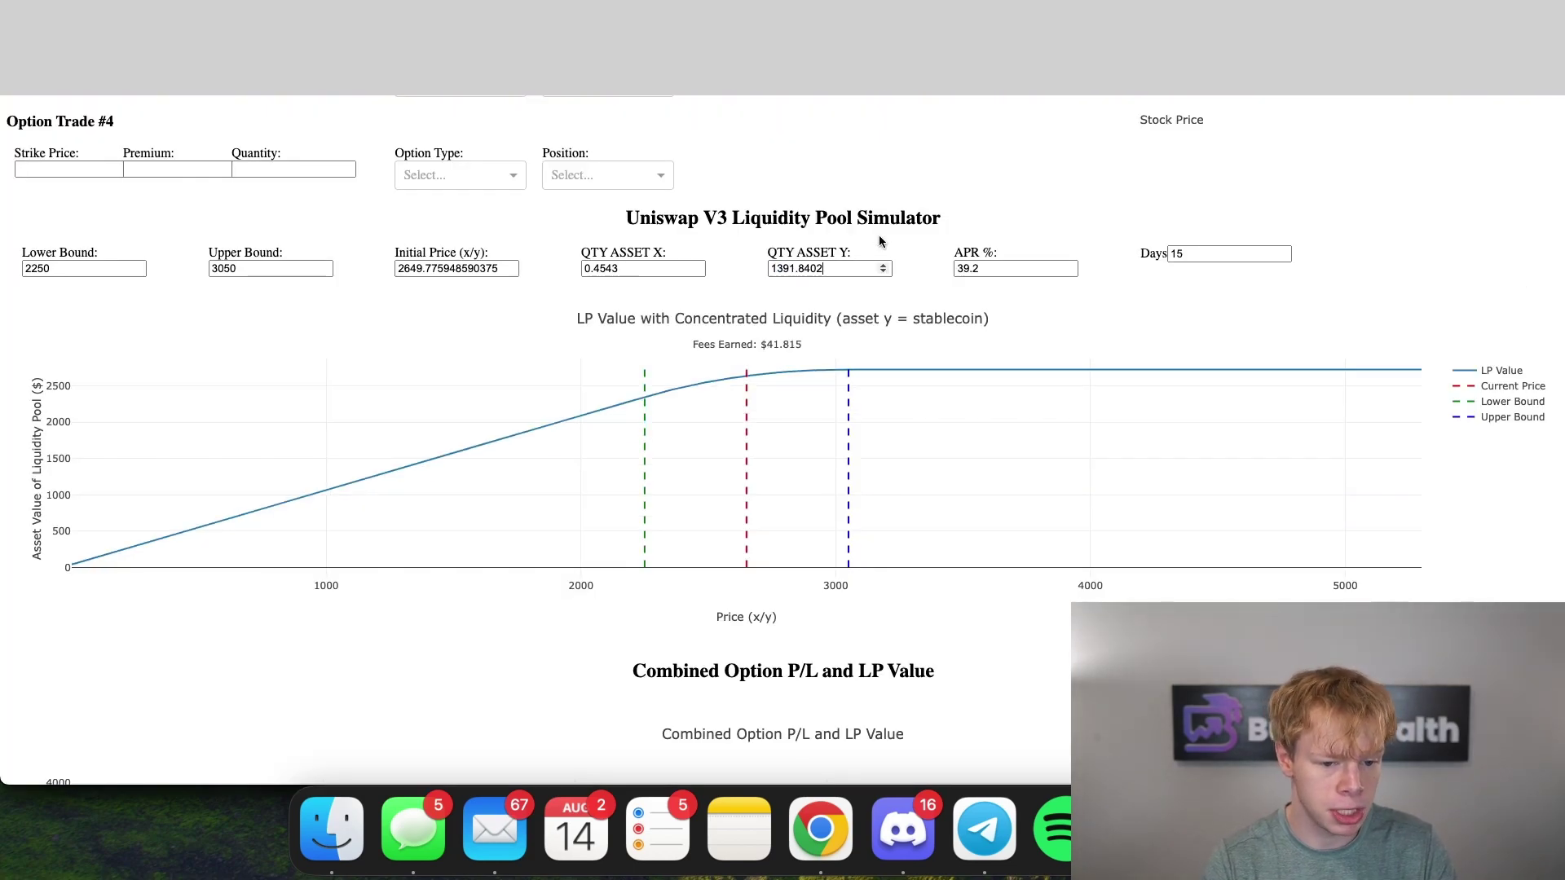
Set the pool APR to 0 after checking the Lyra and Metrix pages
click(987, 274)
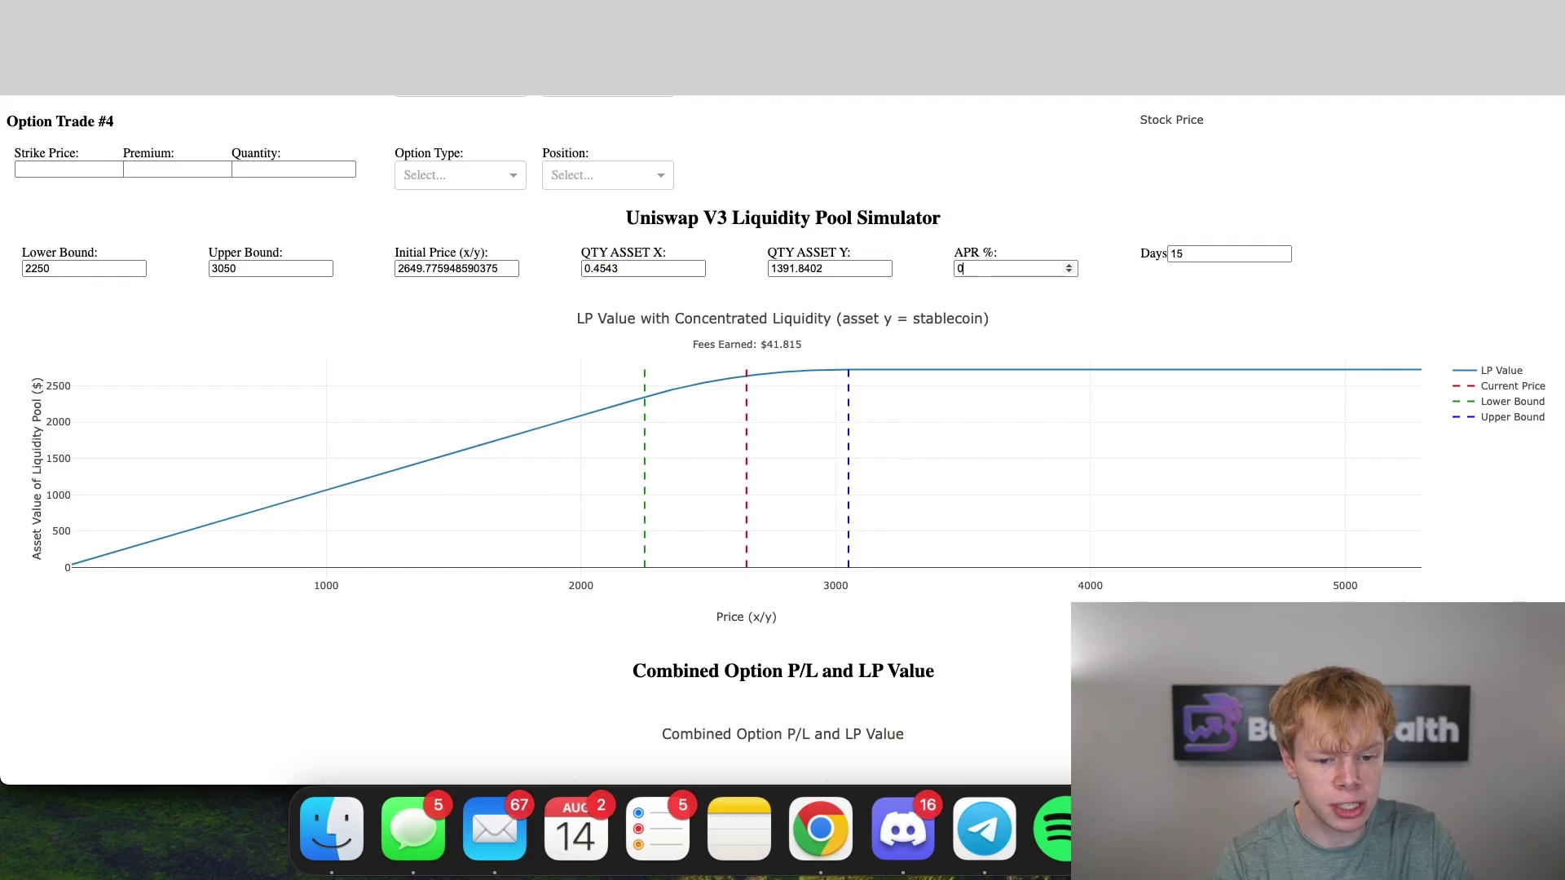
scroll(1053, 224, up, 3)
key(ctrl+Tab)
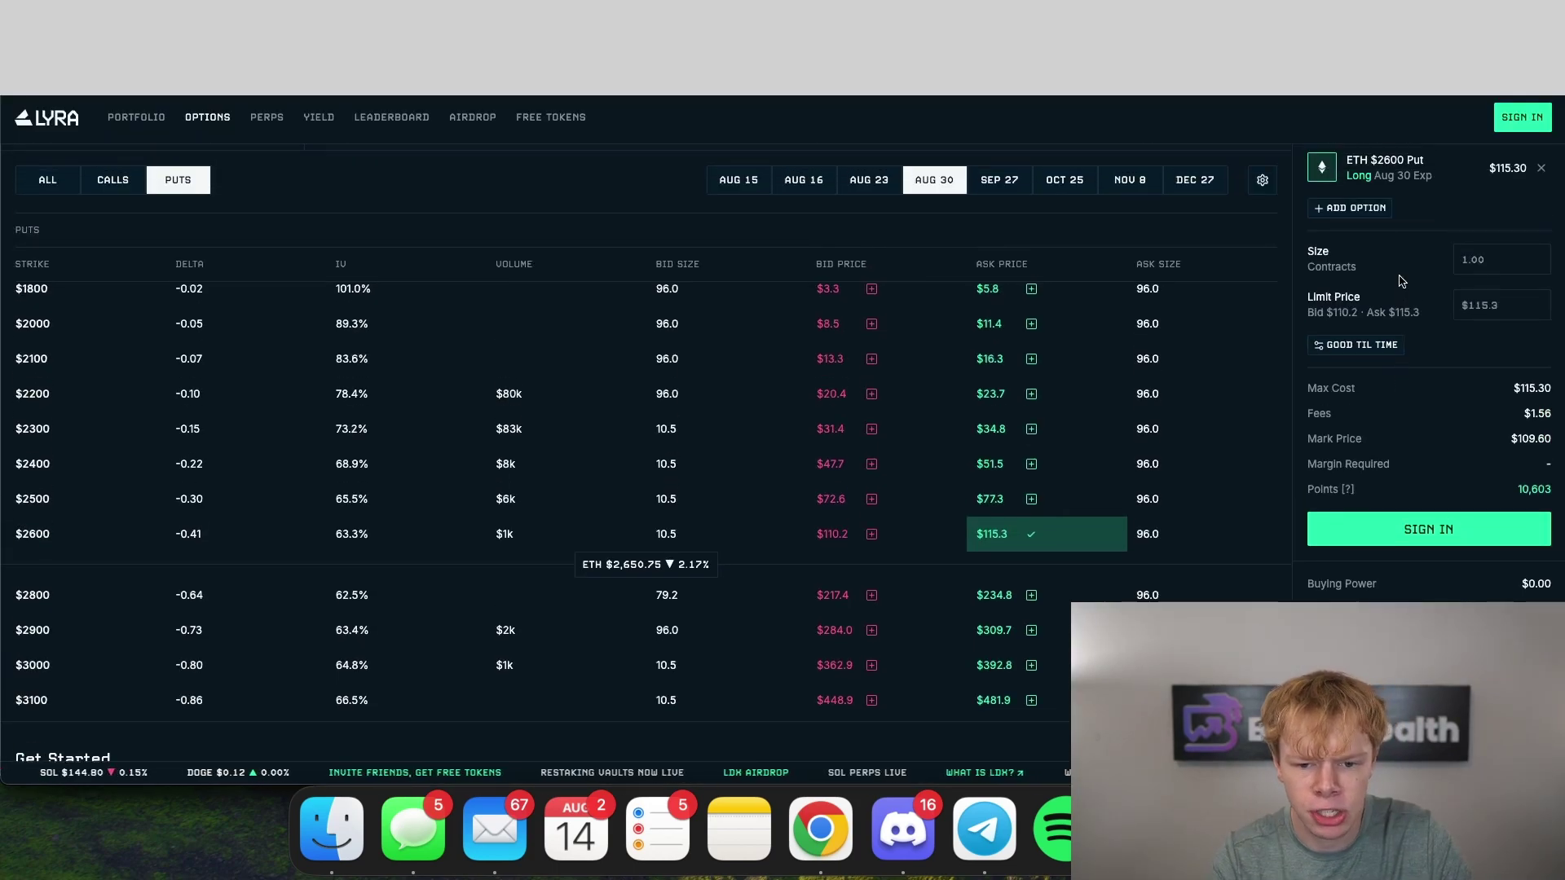
scroll(1401, 280, up, 1)
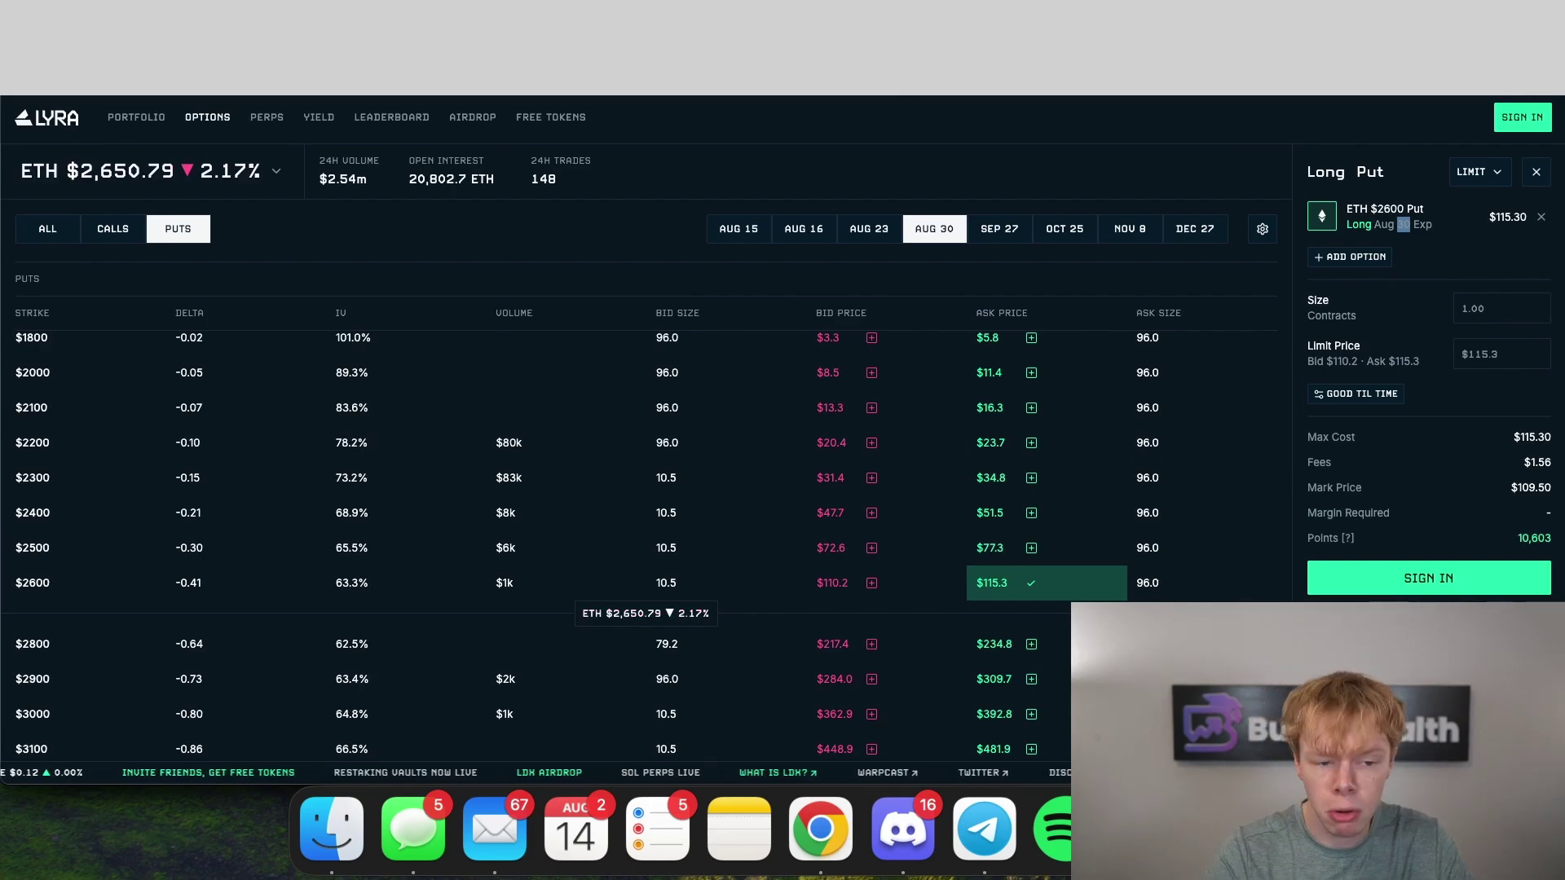
key(ctrl+Tab)
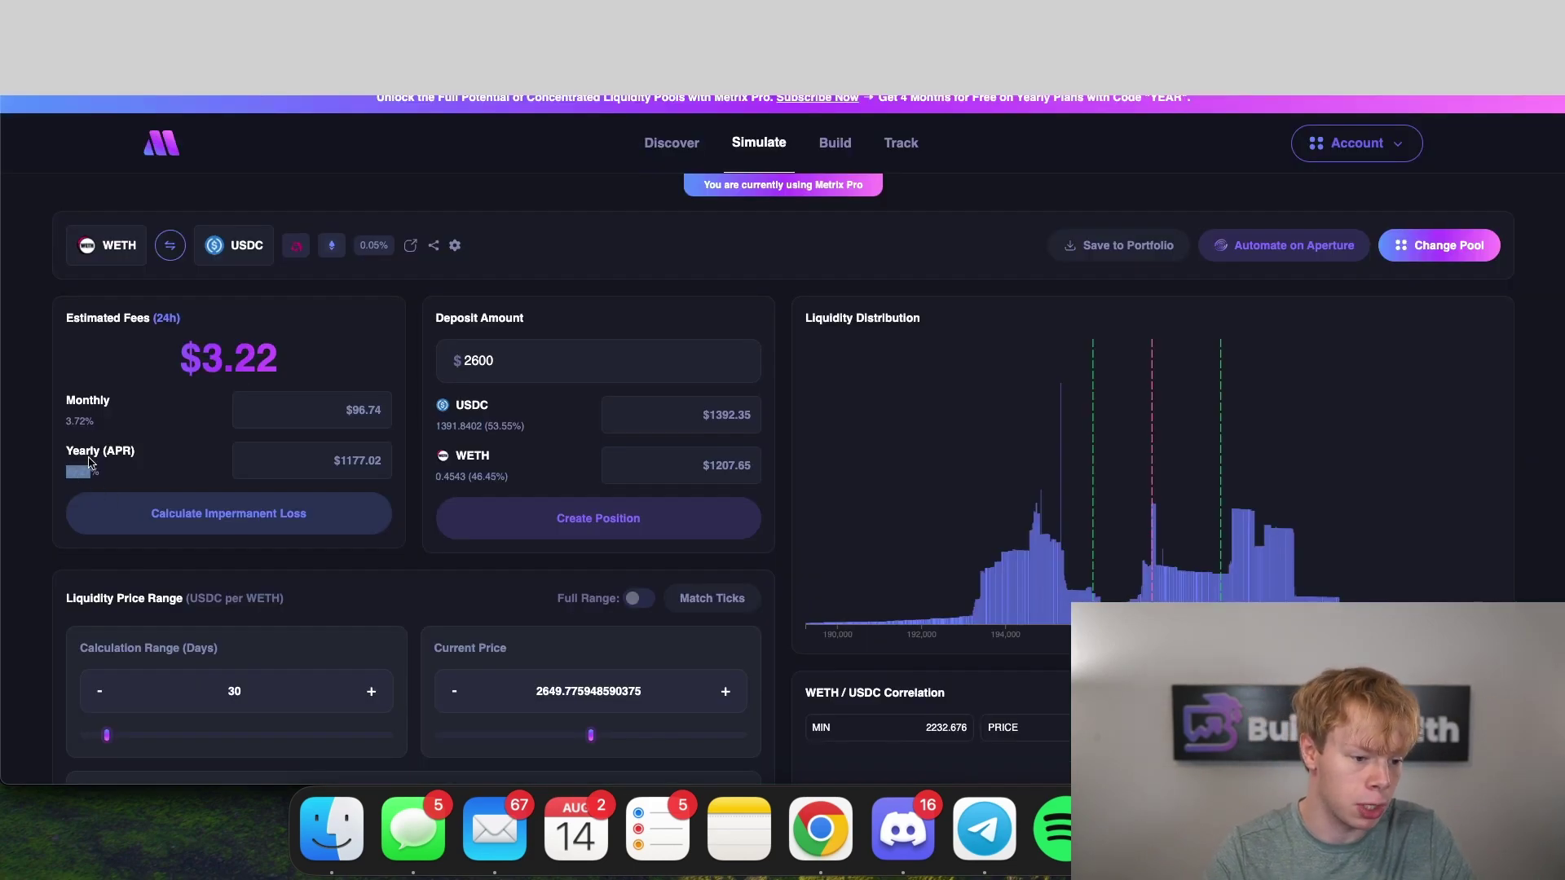
key(ctrl+Tab)
click(1190, 358)
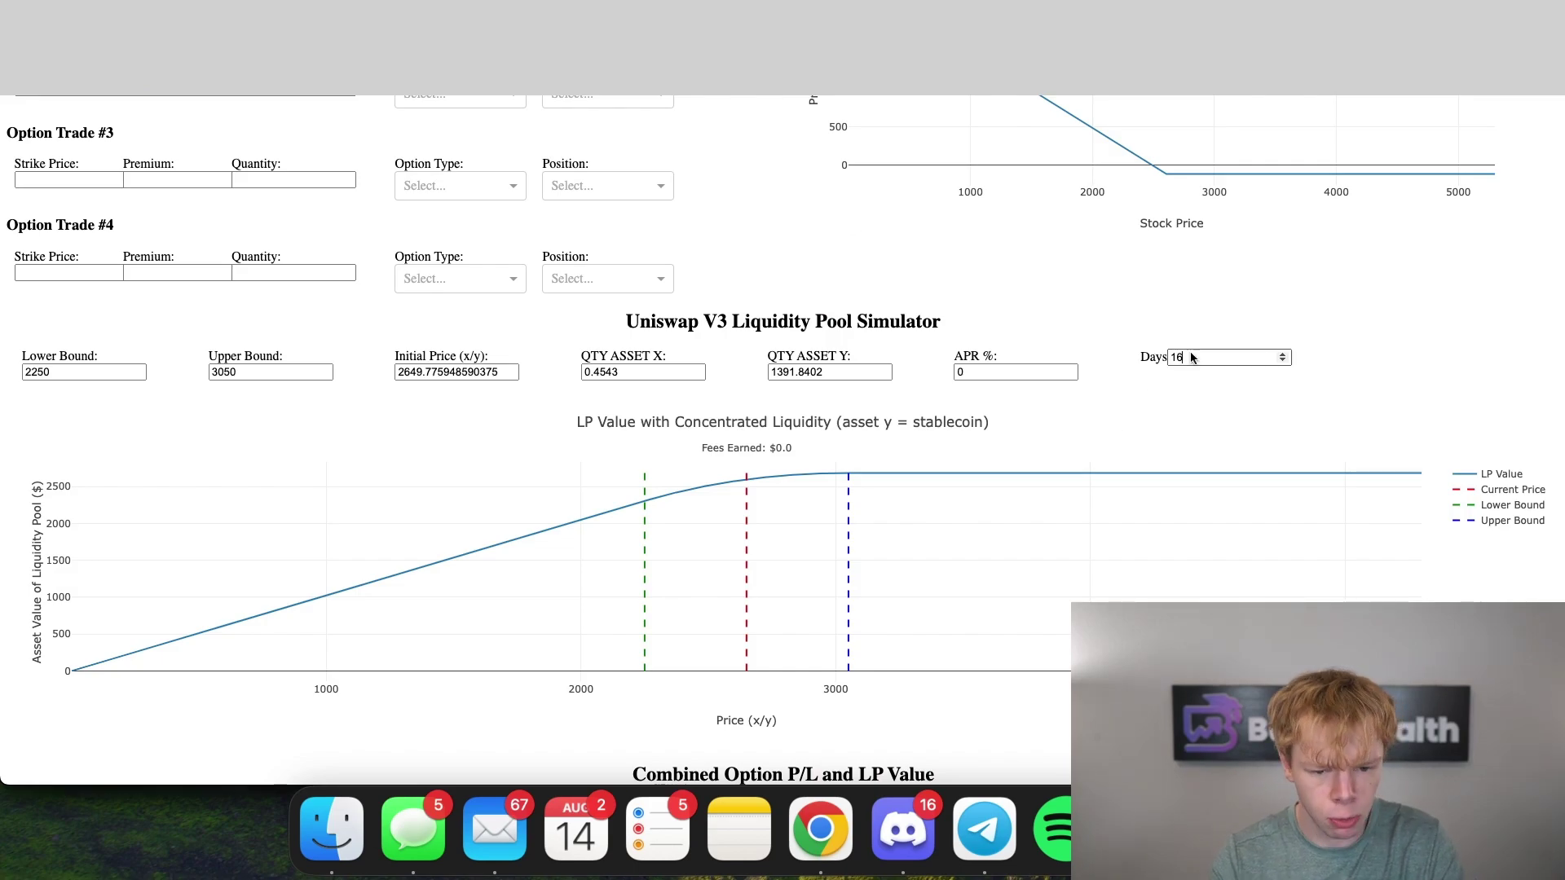
Set the simulation length to 16 days and review the 116 premium
text(16)
scroll(1093, 310, down, 3)
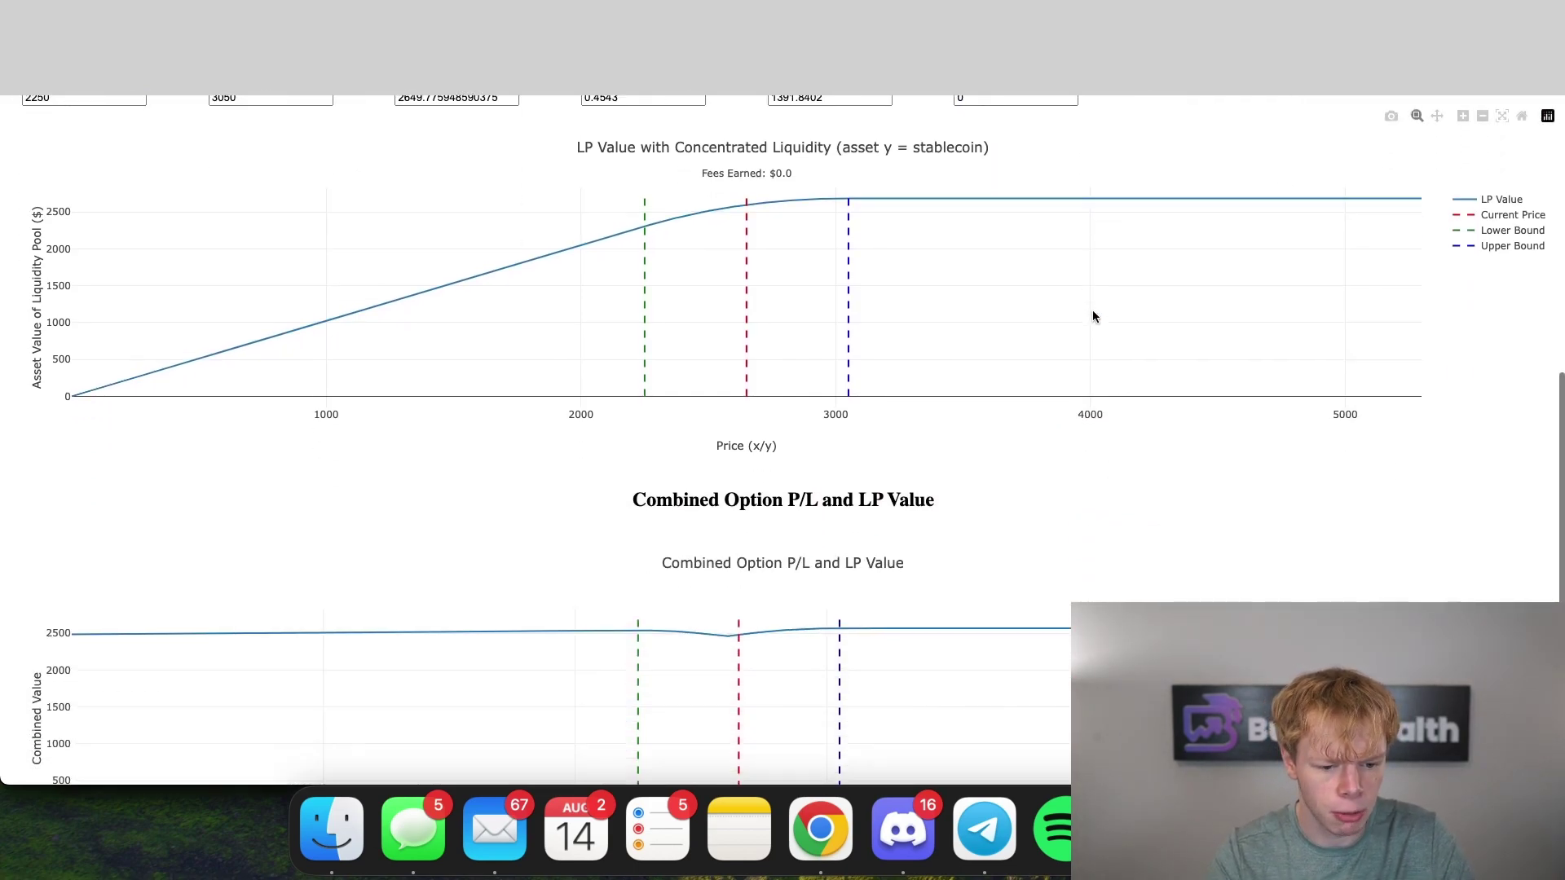
scroll(1093, 315, down, 2)
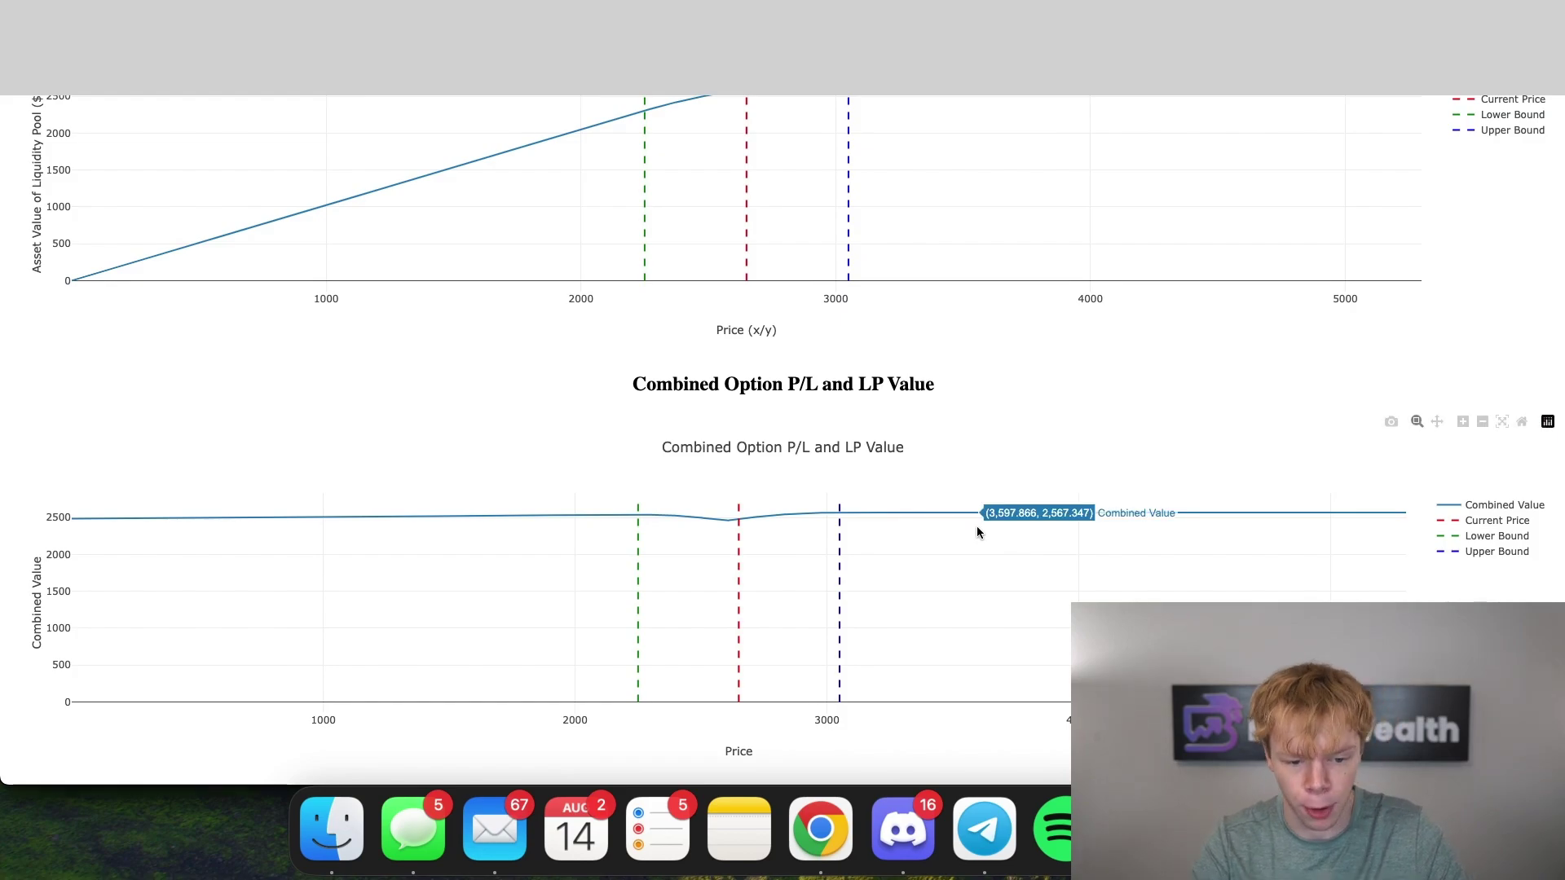
scroll(821, 521, up, 2)
scroll(821, 521, up, 5)
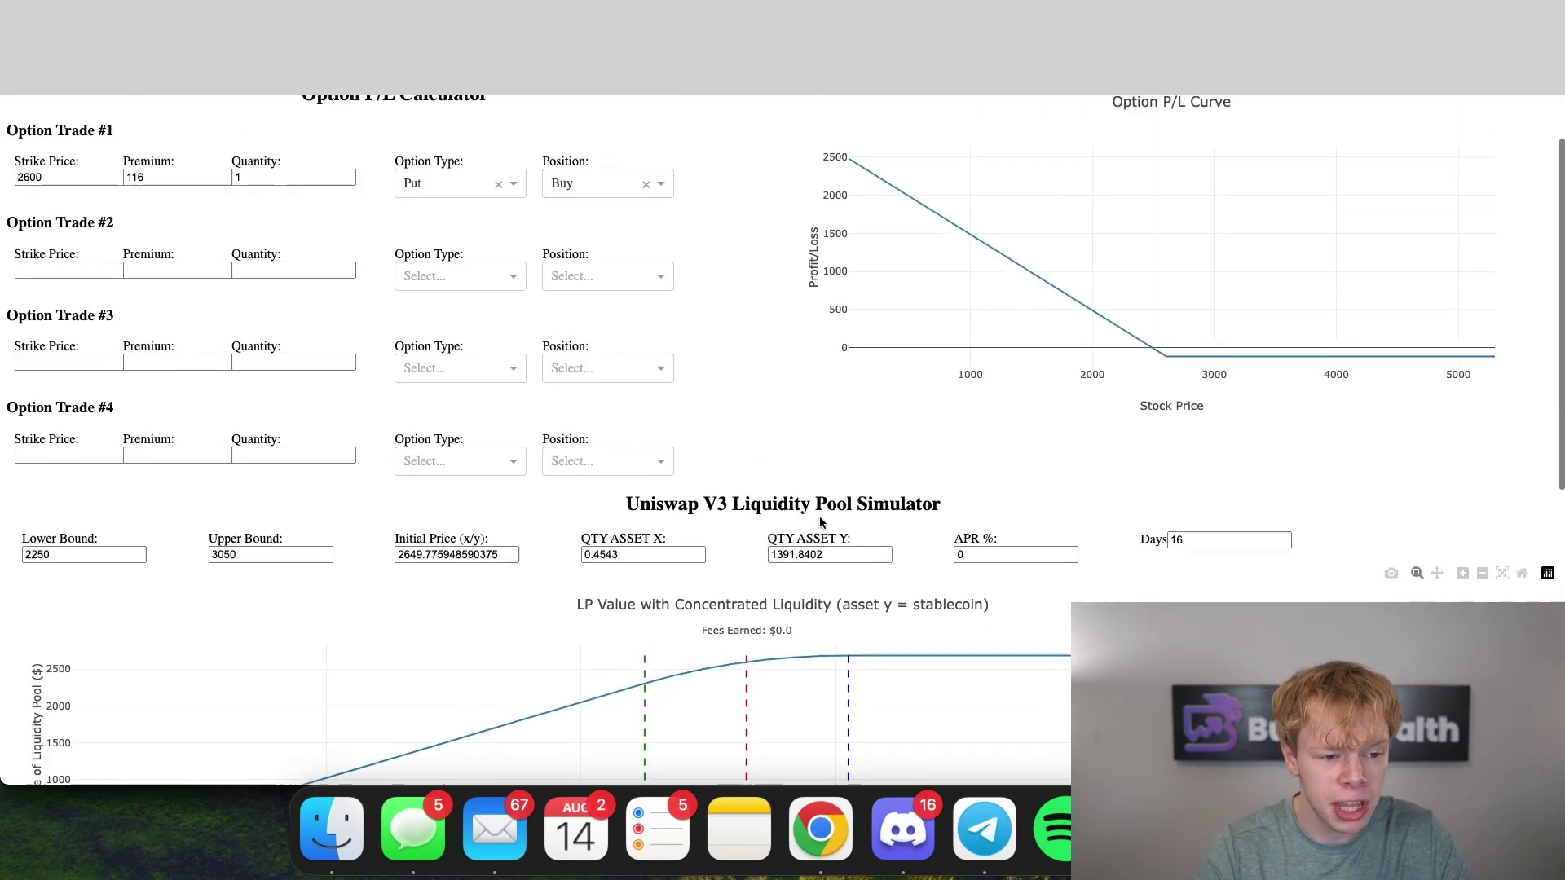
double_click(133, 210)
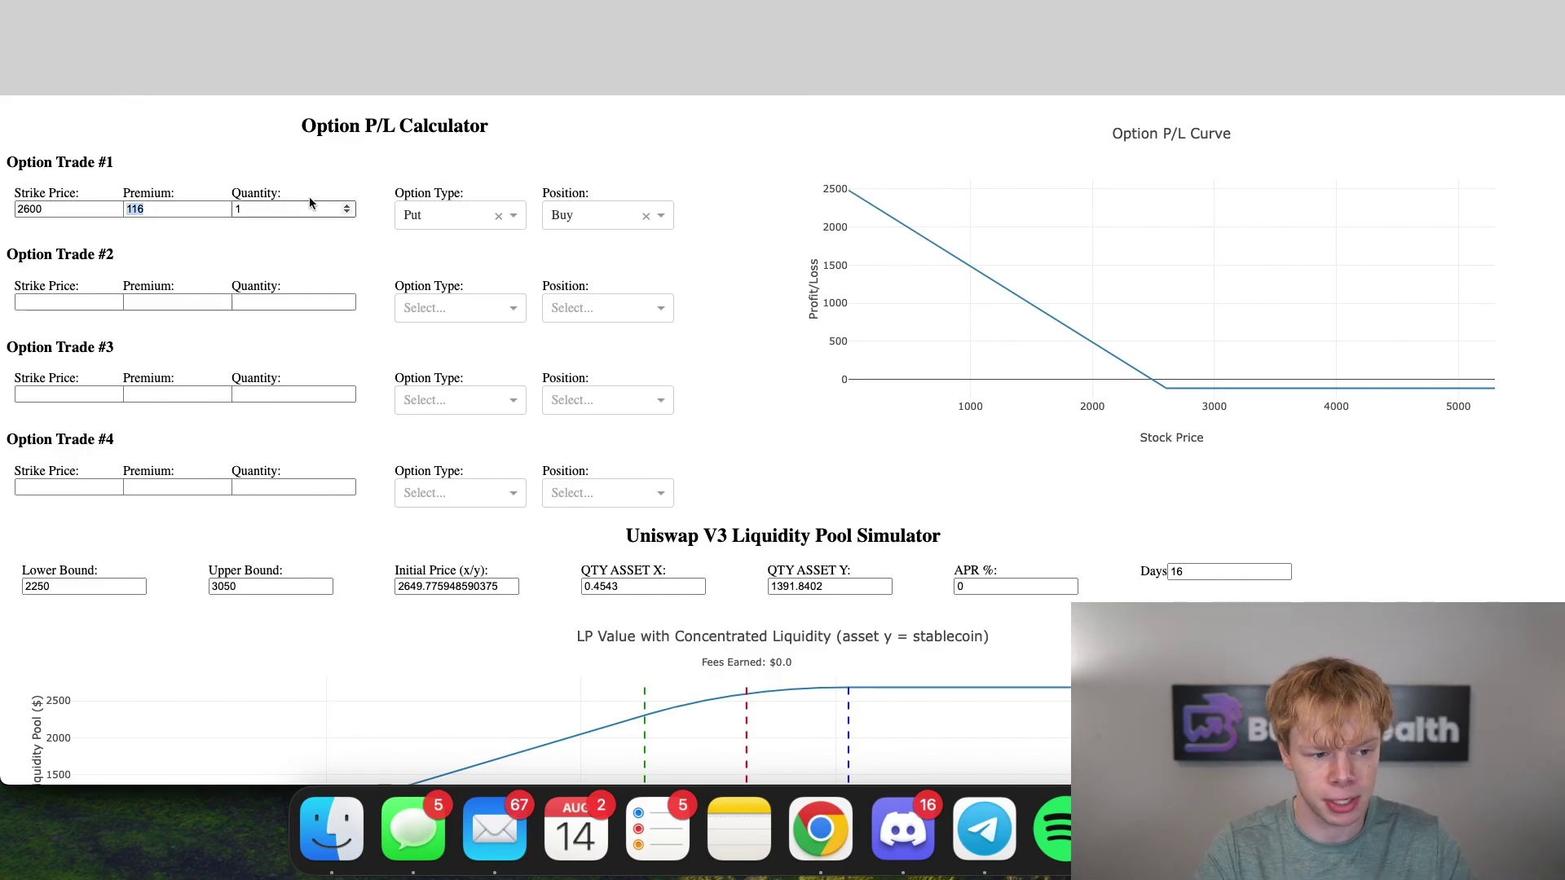
scroll(744, 530, down, 7)
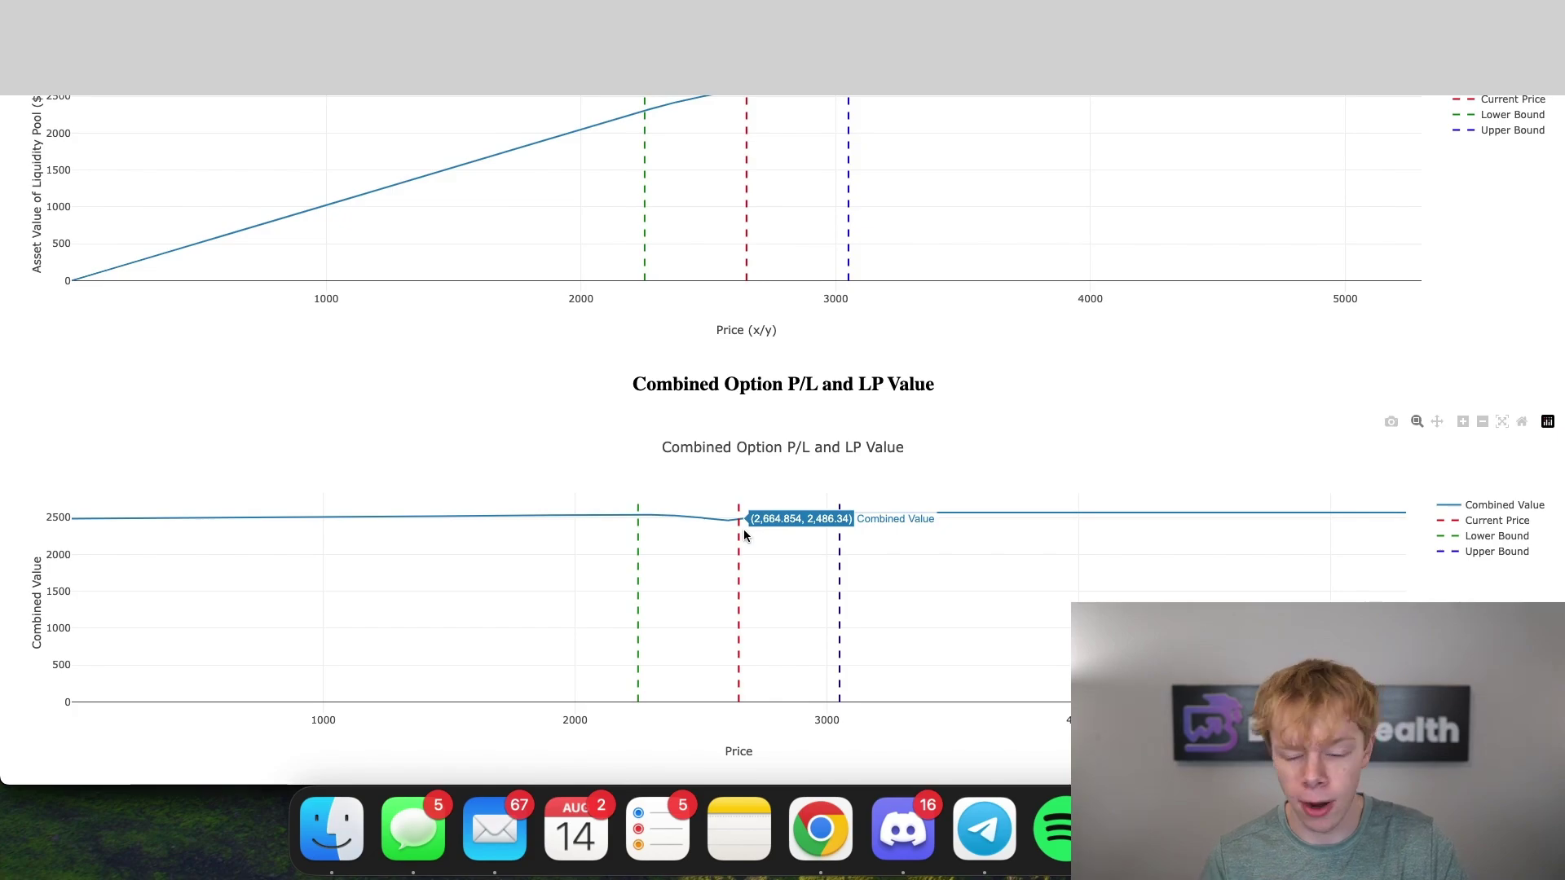
scroll(743, 530, up, 7)
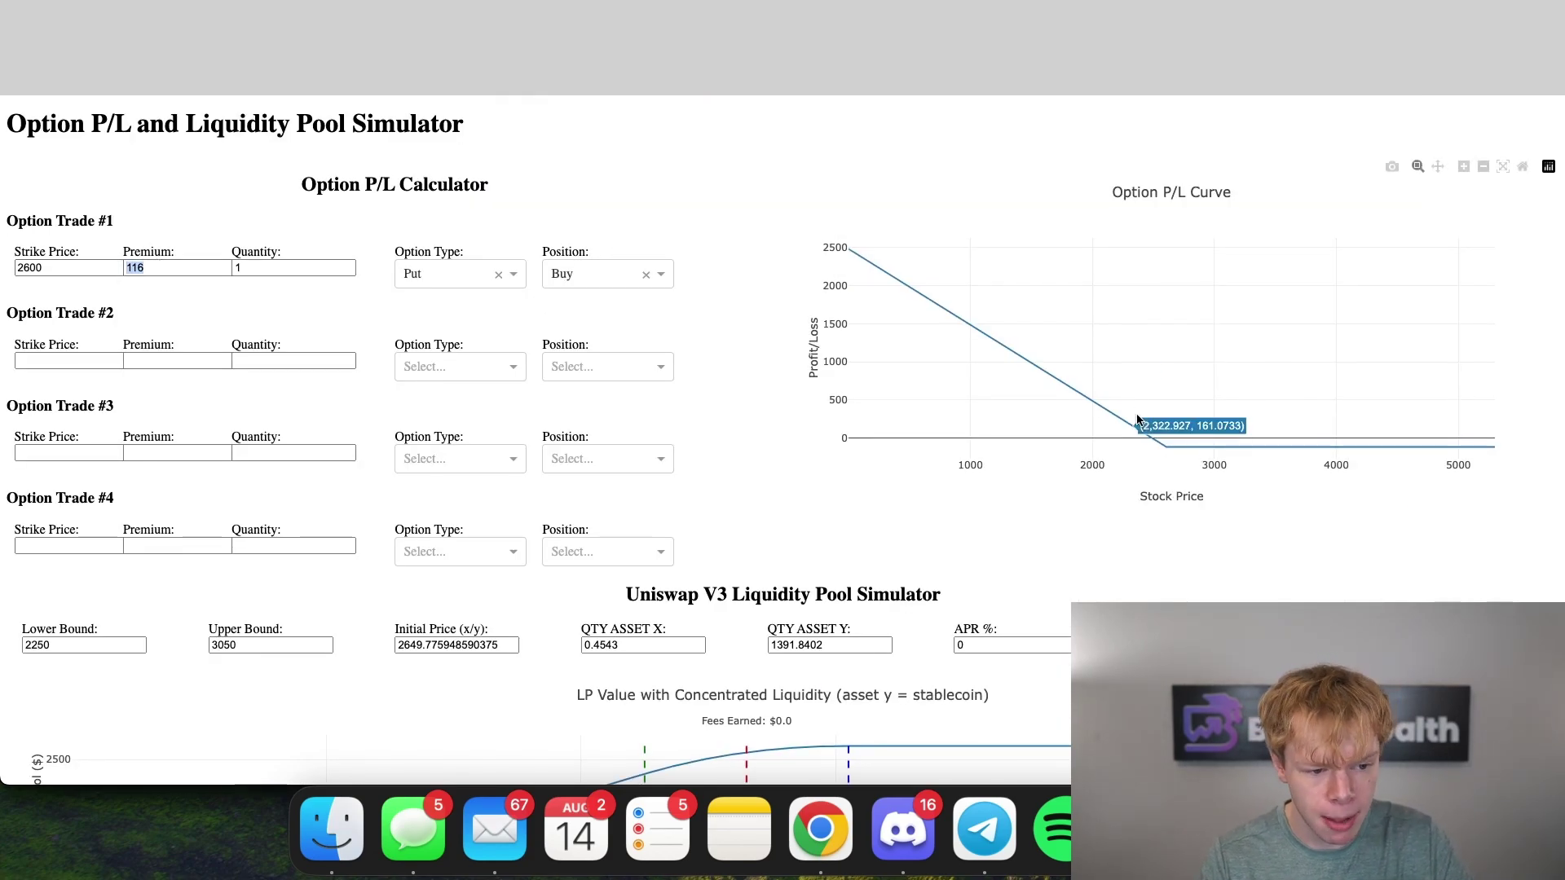
Zoom into part of the option P/L curve, then reset it to full range
drag(1122, 416, 811, 235)
click(1550, 151)
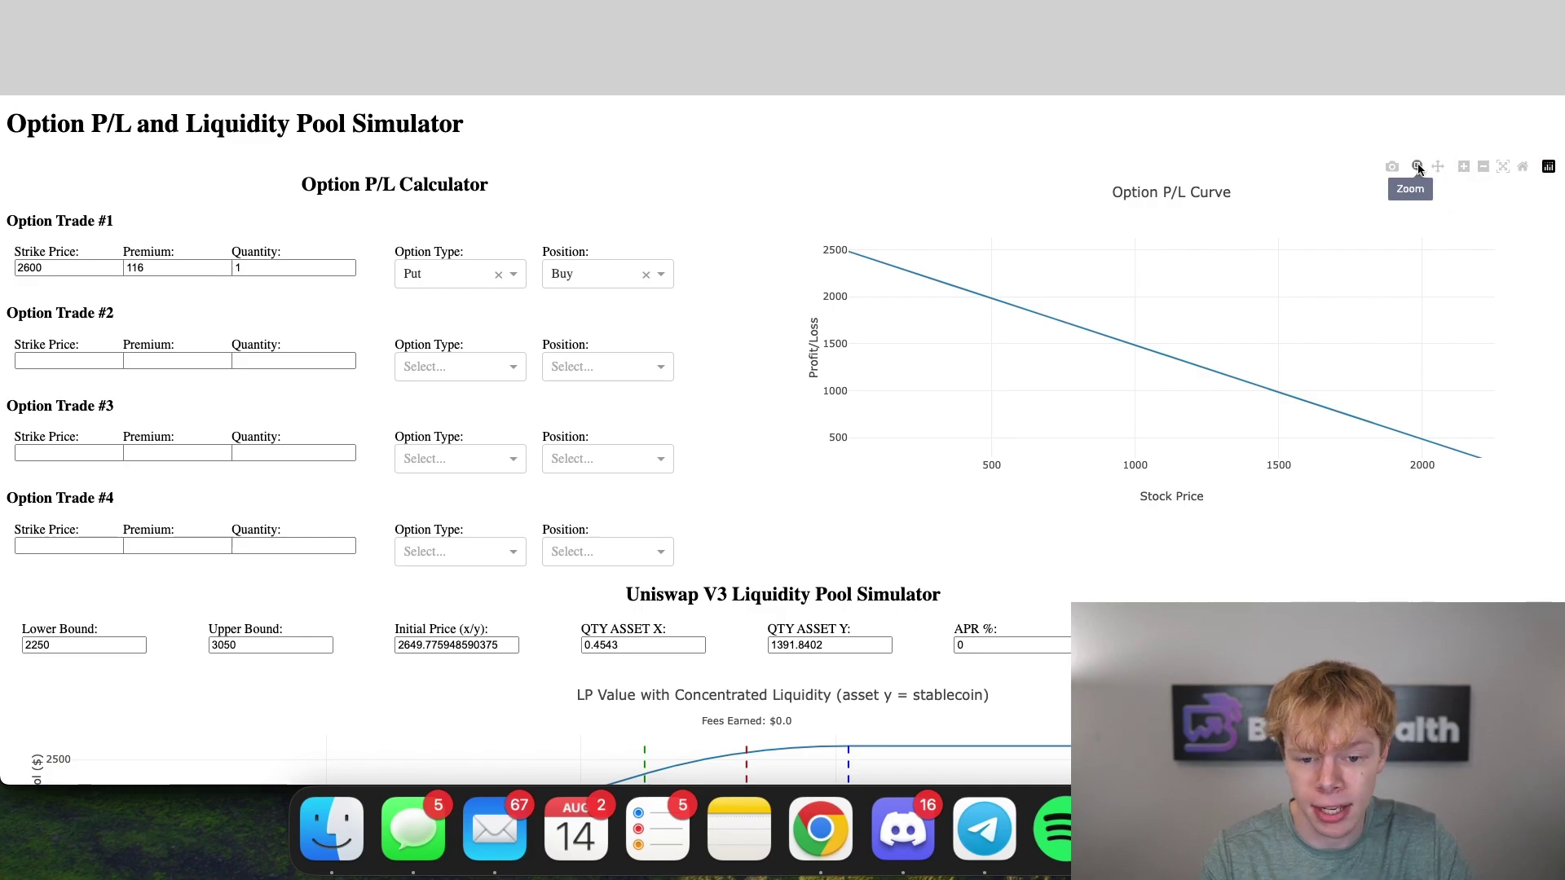
click(1522, 167)
scroll(1376, 353, down, 5)
Set the pool APR to 45% and view the combined chart
double_click(961, 218)
text(45)
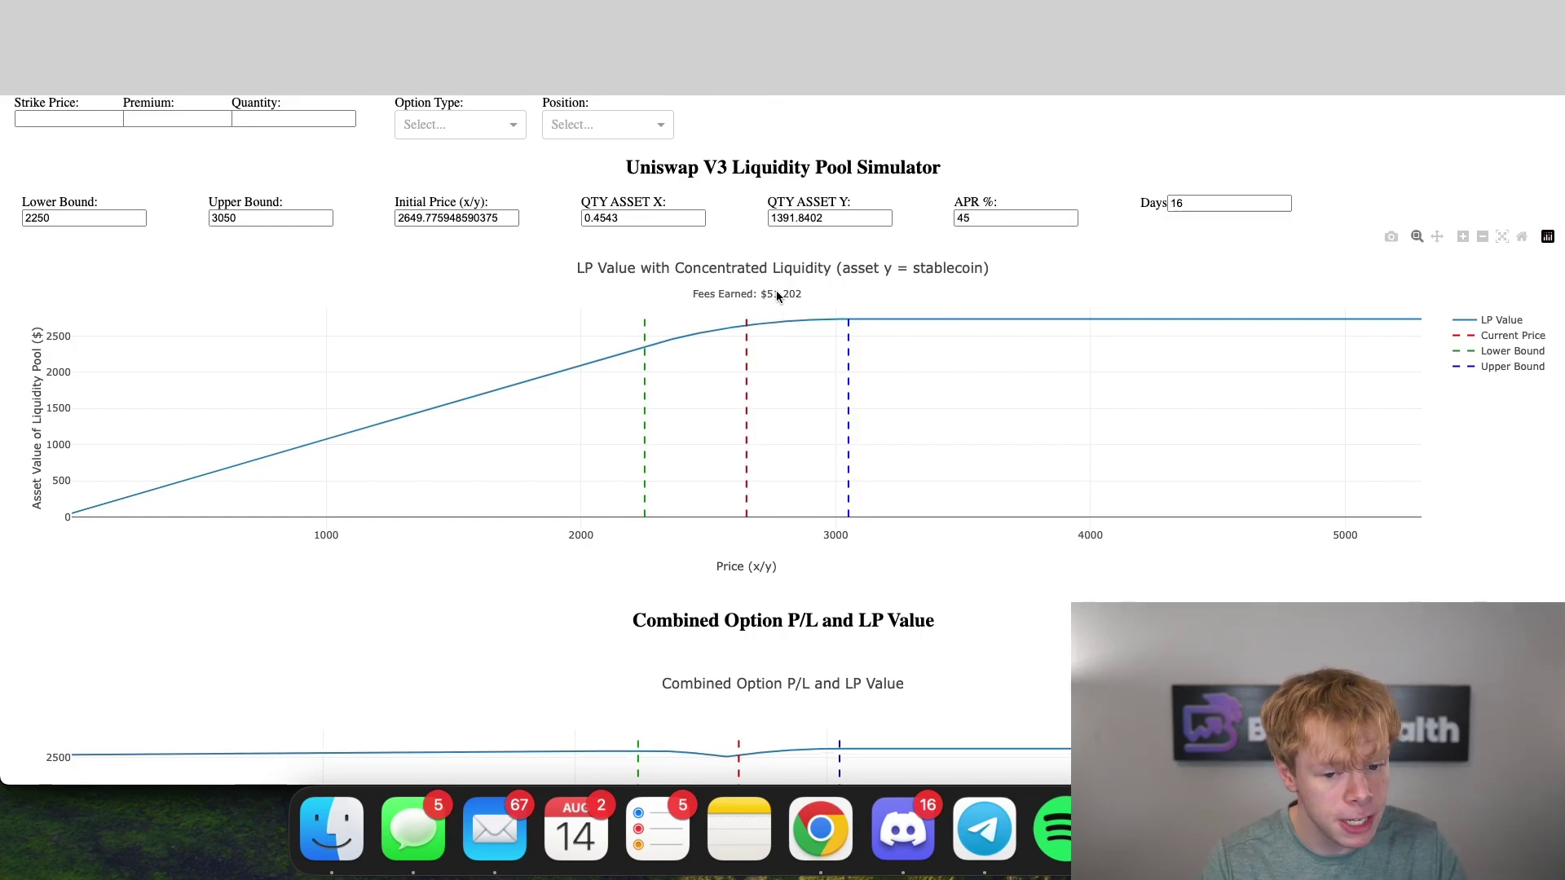
scroll(1142, 244, down, 1)
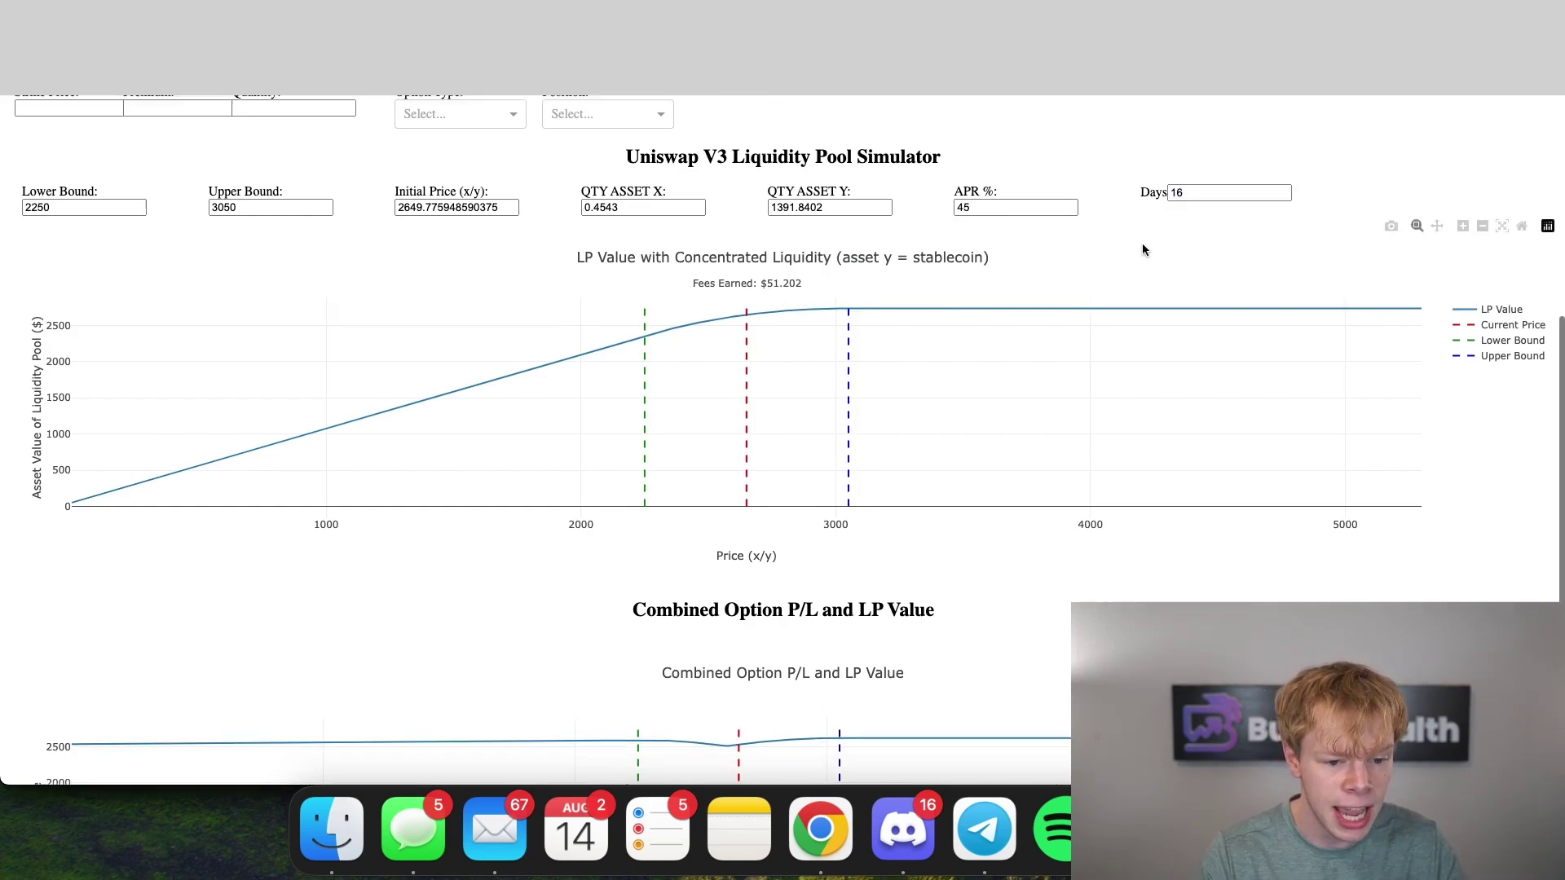
scroll(1142, 249, down, 5)
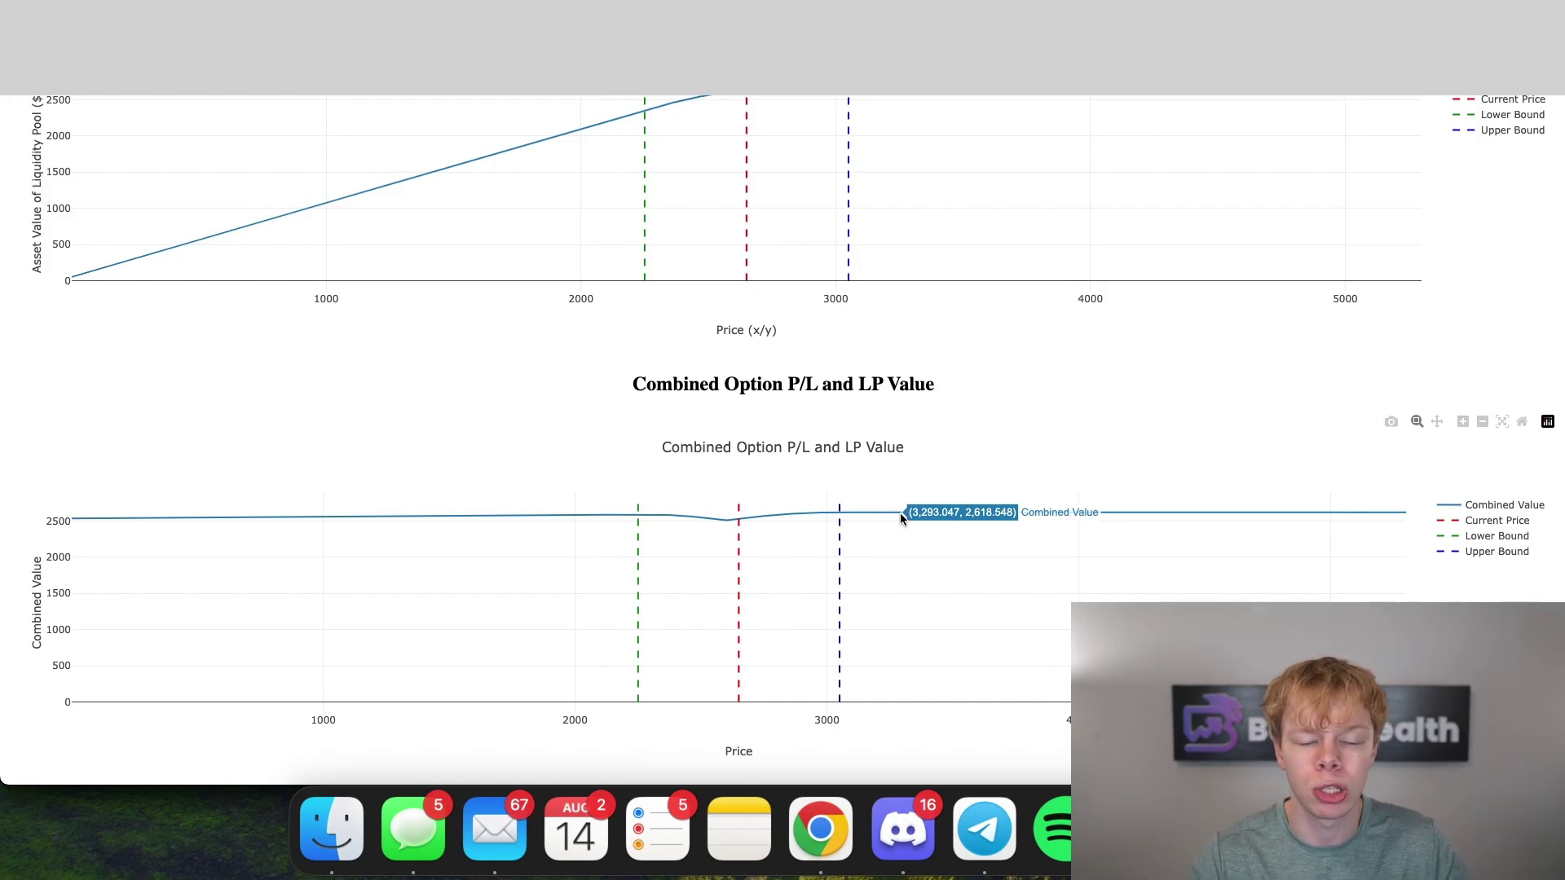
Find the $2200 put strike with its $23.7 ask in Lyra's puts table
click(549, 98)
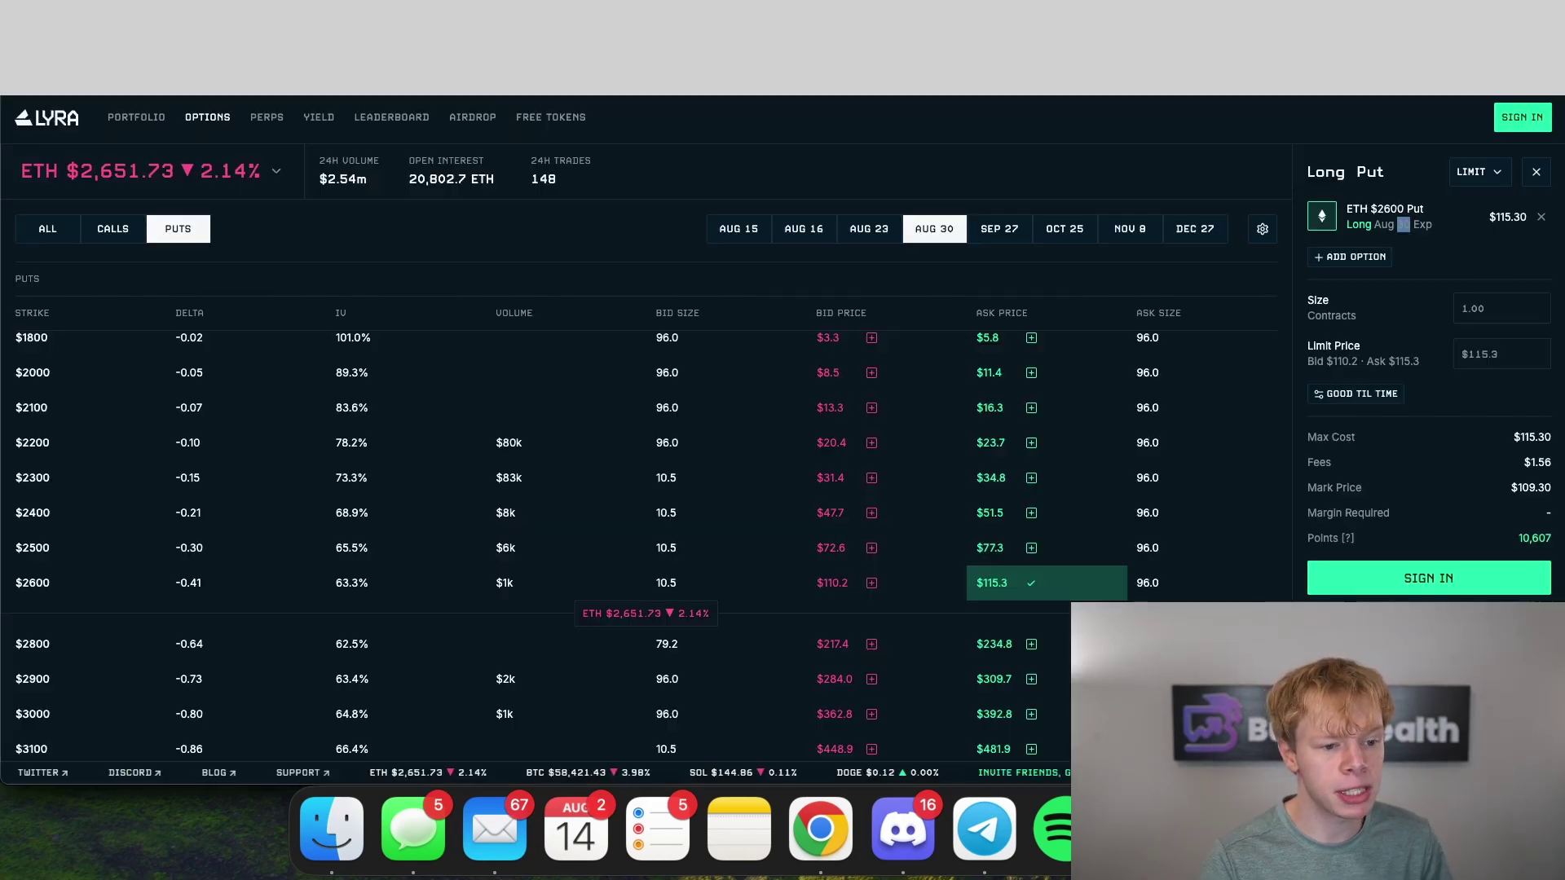
scroll(1017, 594, down, 2)
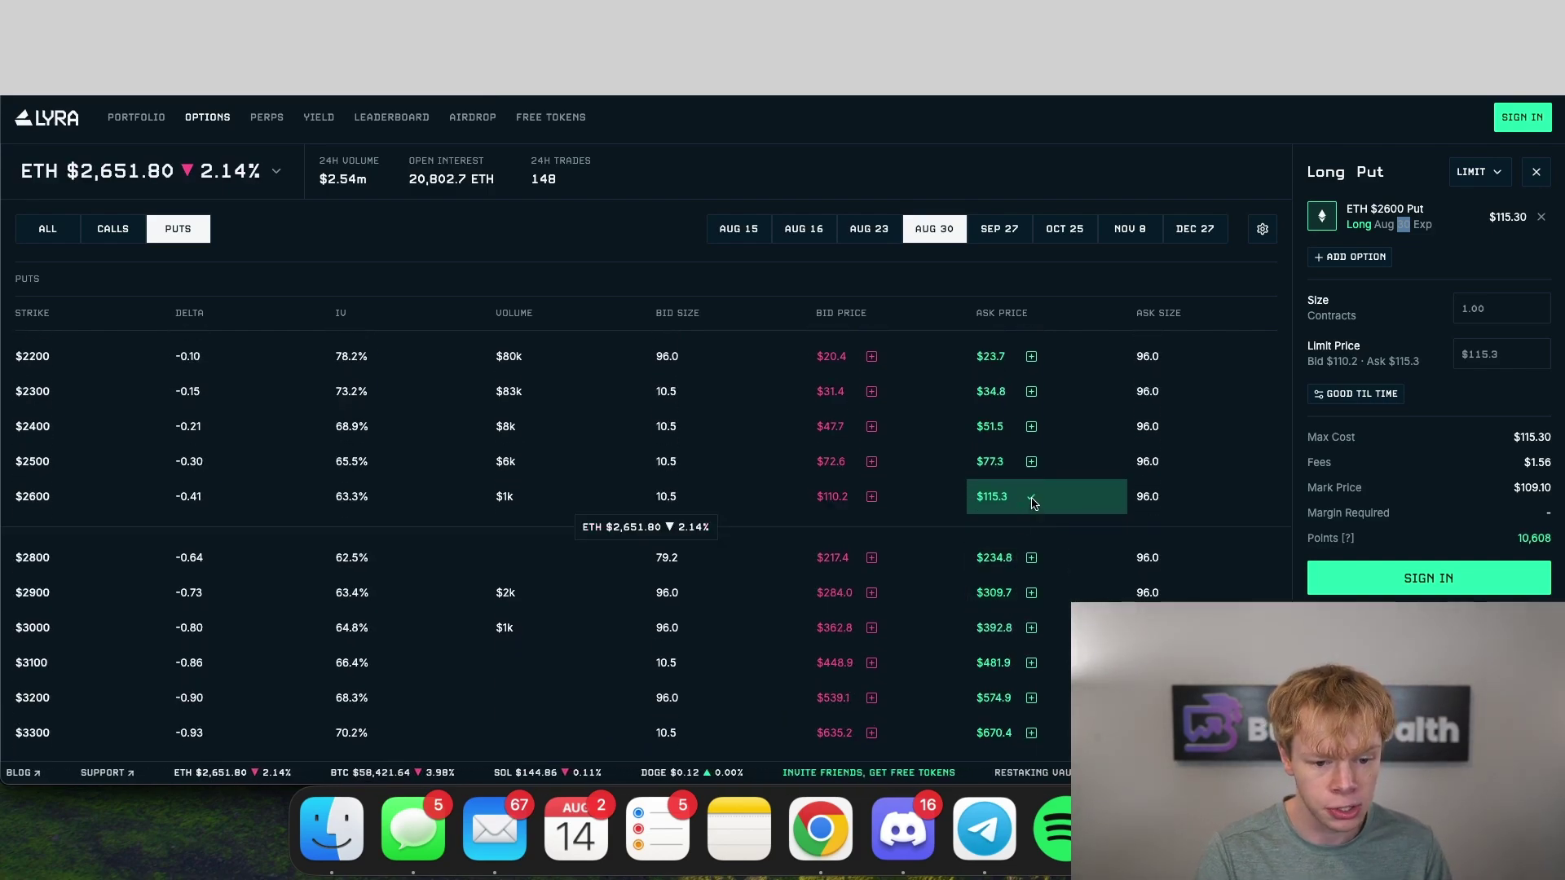
scroll(1033, 503, up, 2)
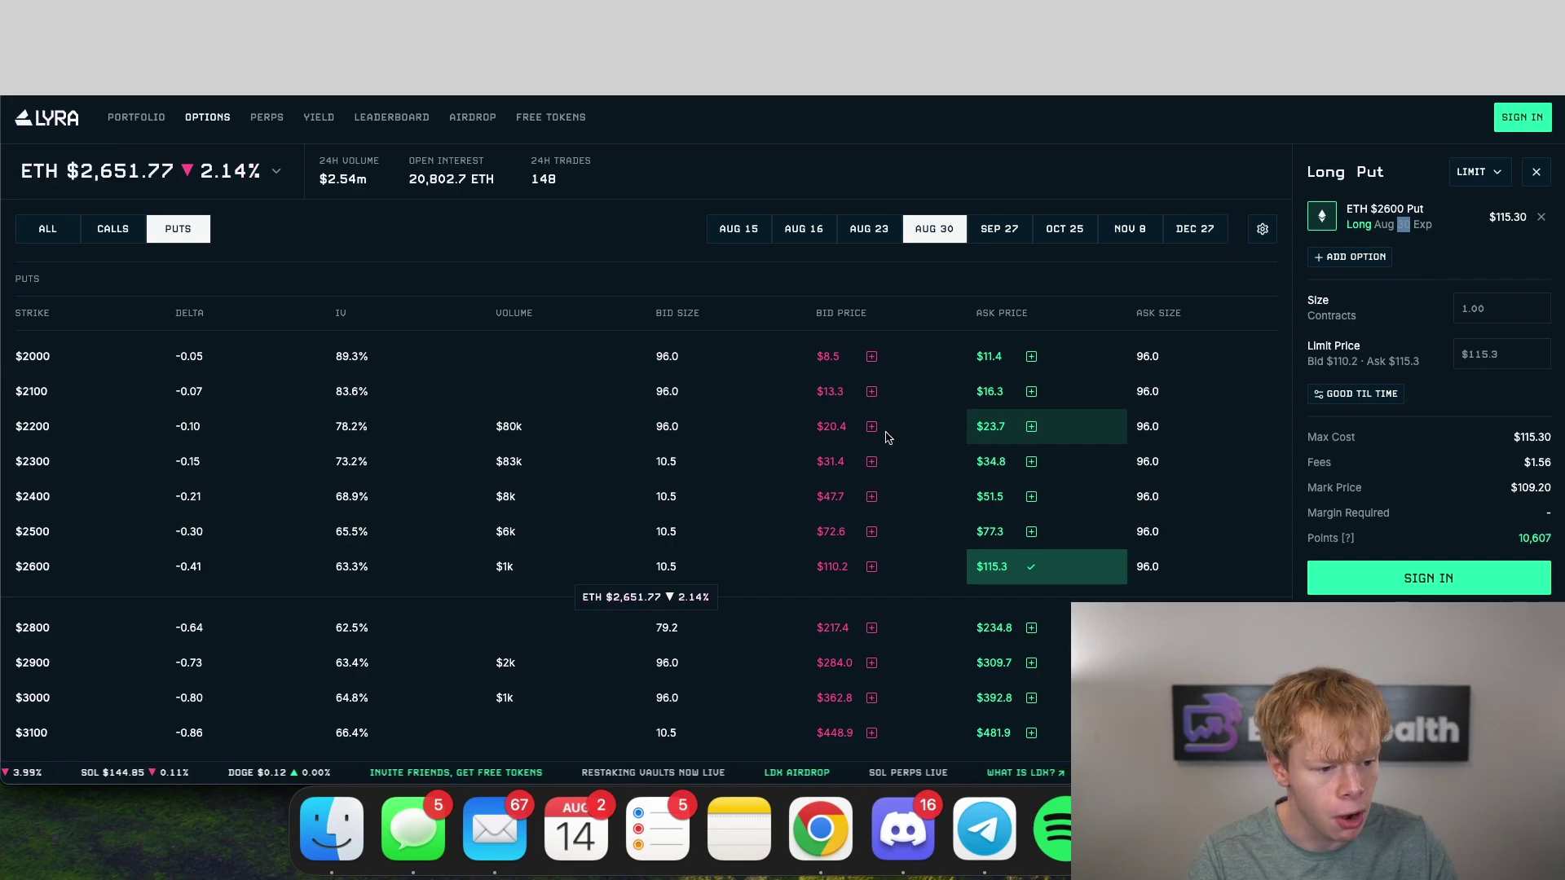
double_click(32, 430)
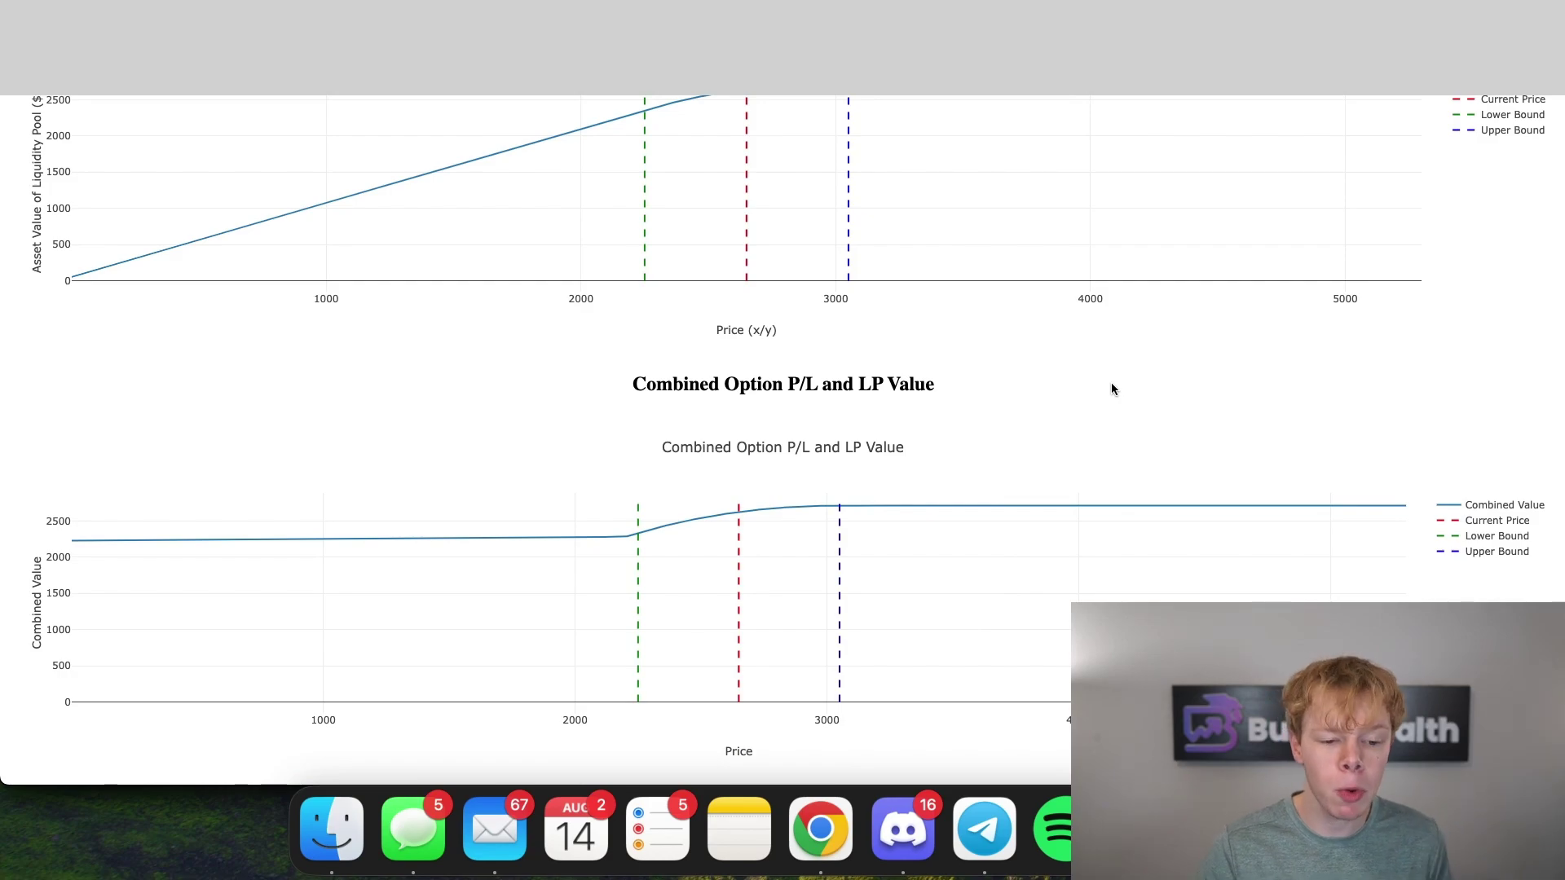
Read the combined value at the 2,246 lower-bound line
mouse_move(639, 538)
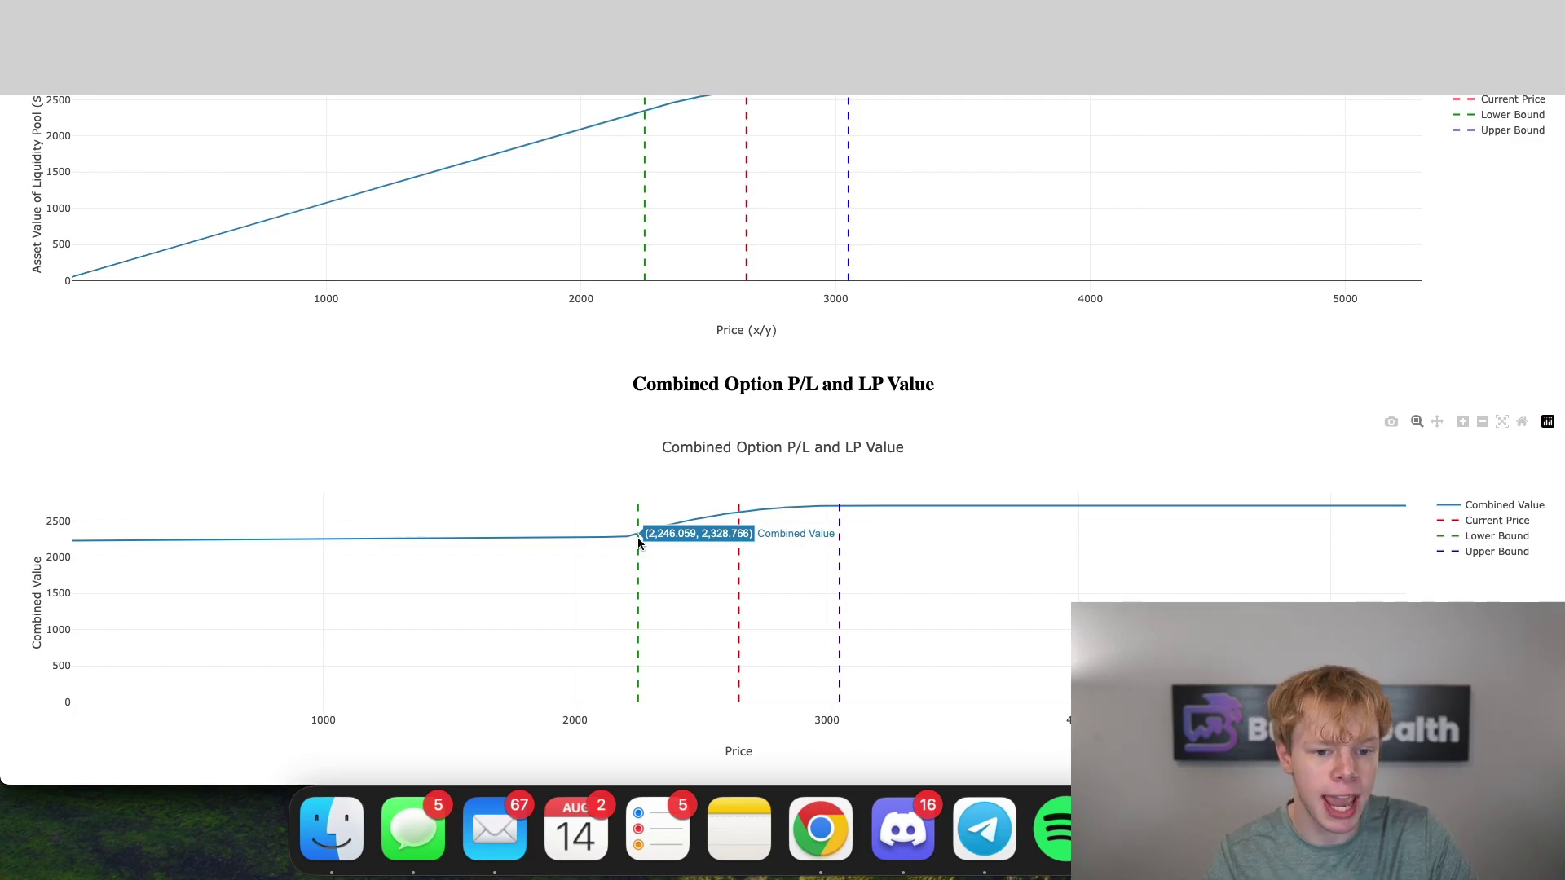
key(ctrl+Tab)
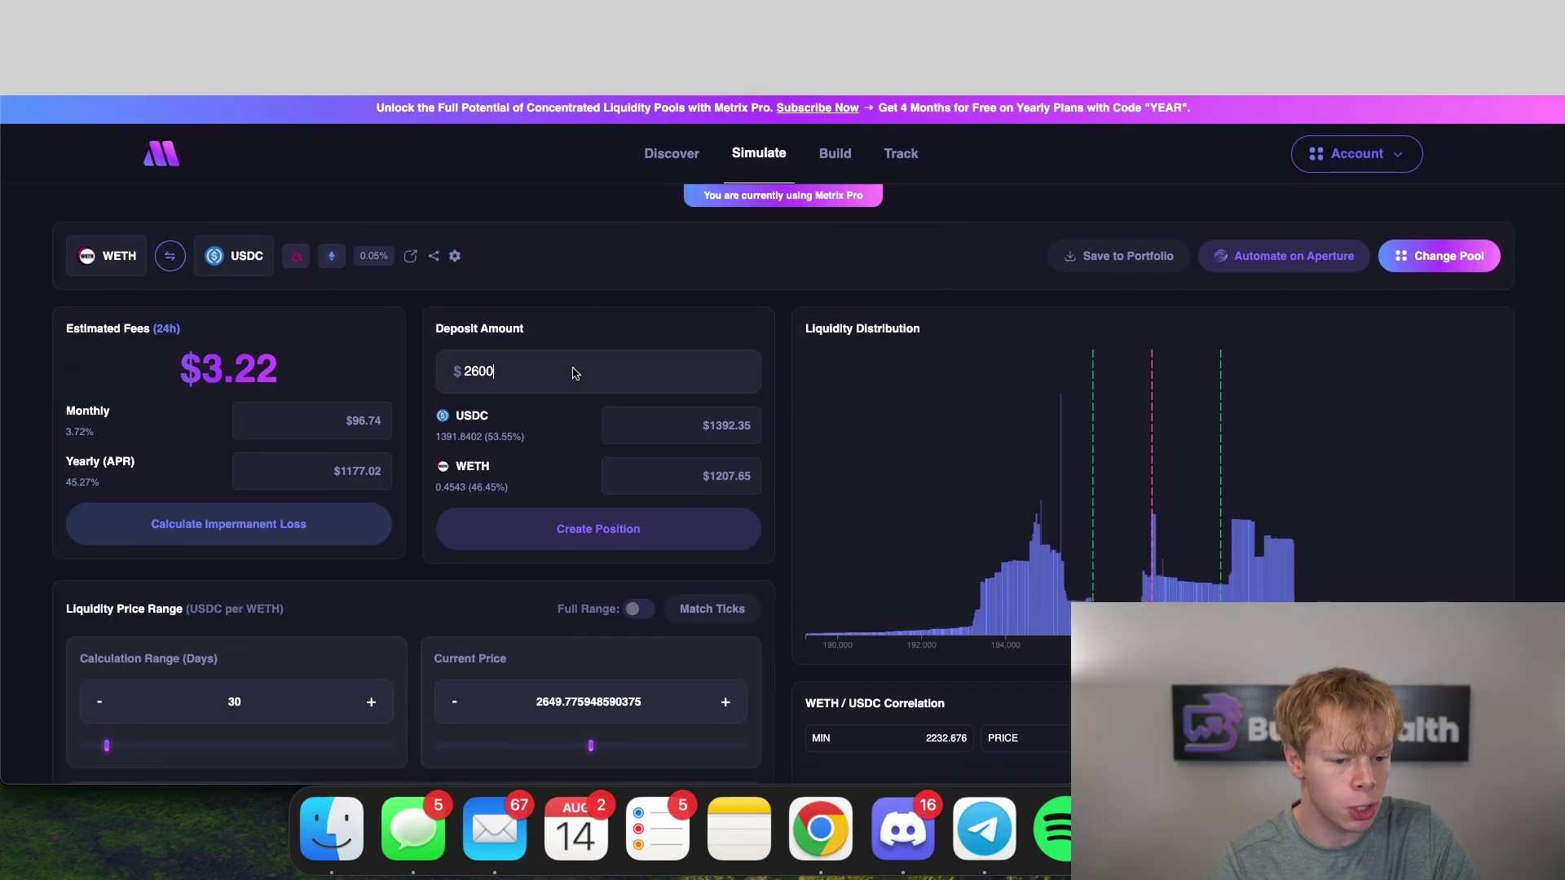
Note the 2304.86 LP strategy total in the impermanent loss calculator
click(293, 522)
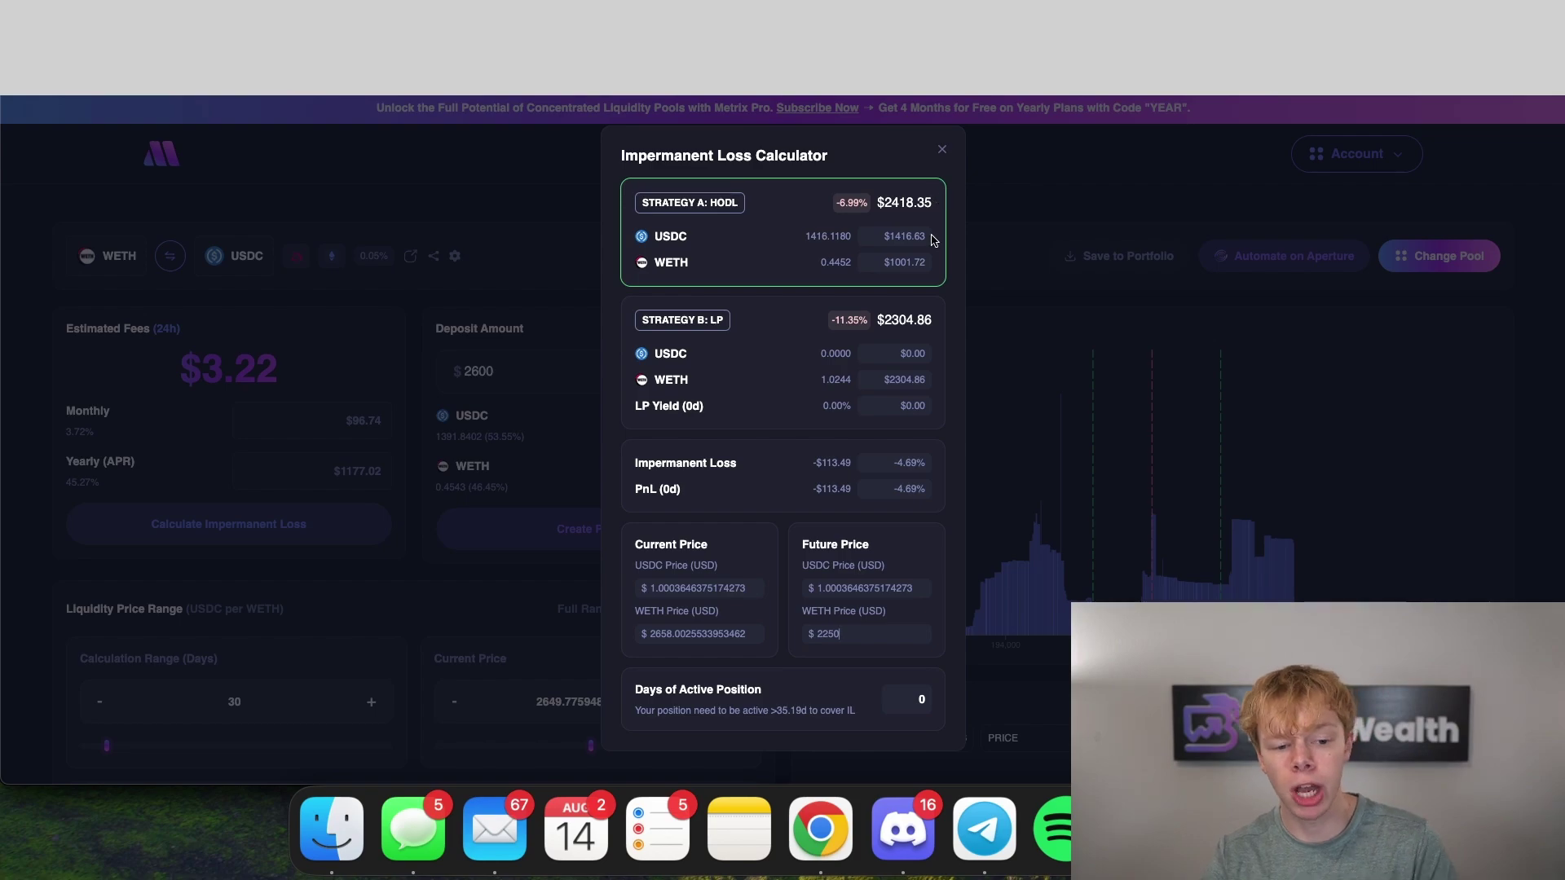
double_click(906, 325)
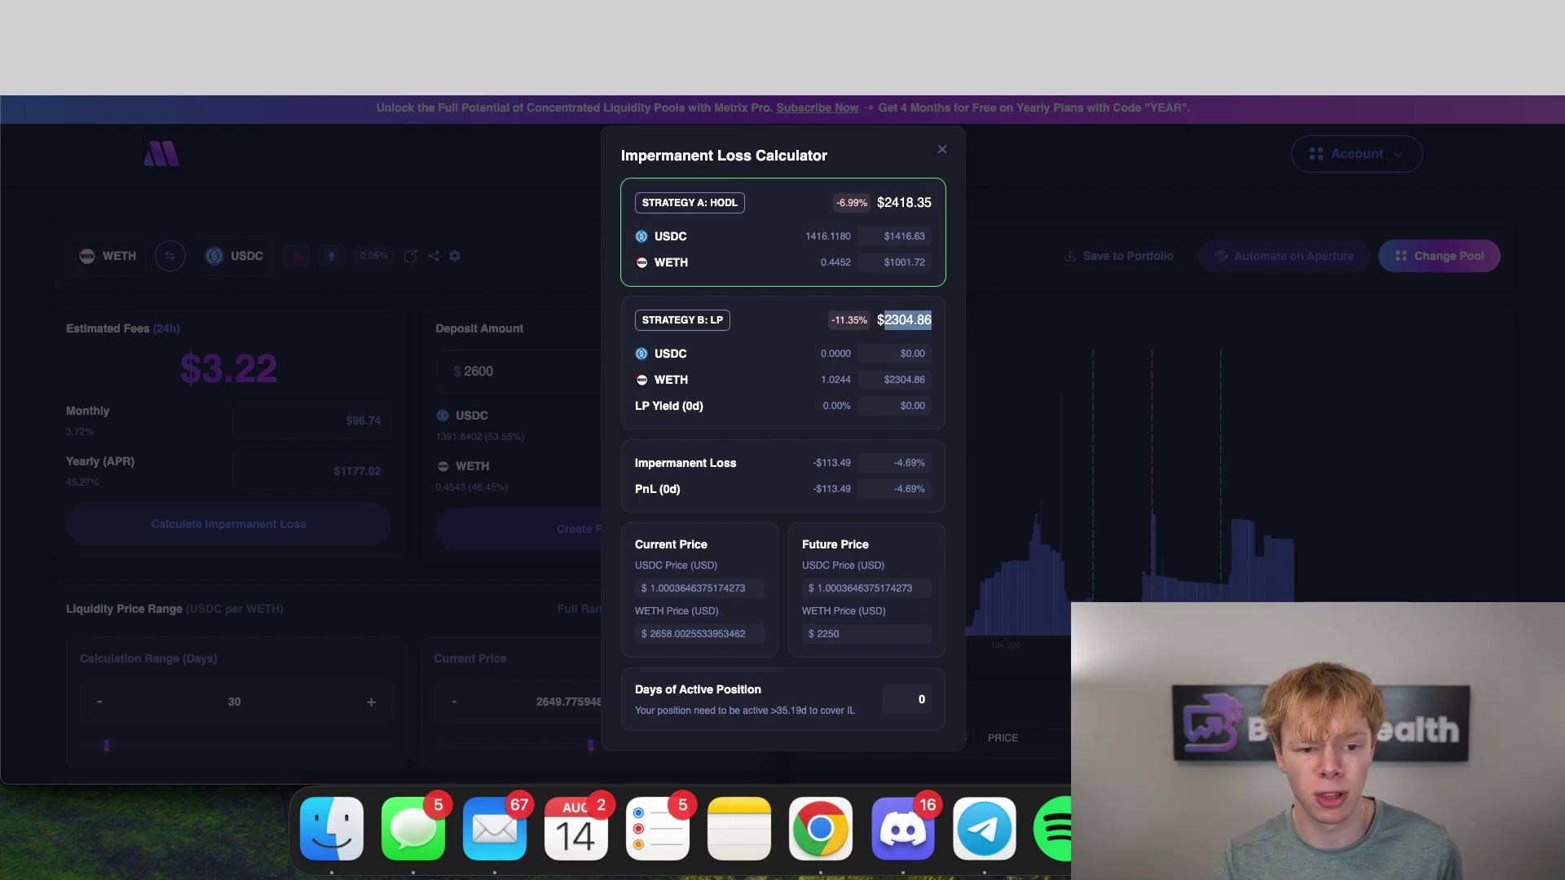
key(ctrl+shift+Tab)
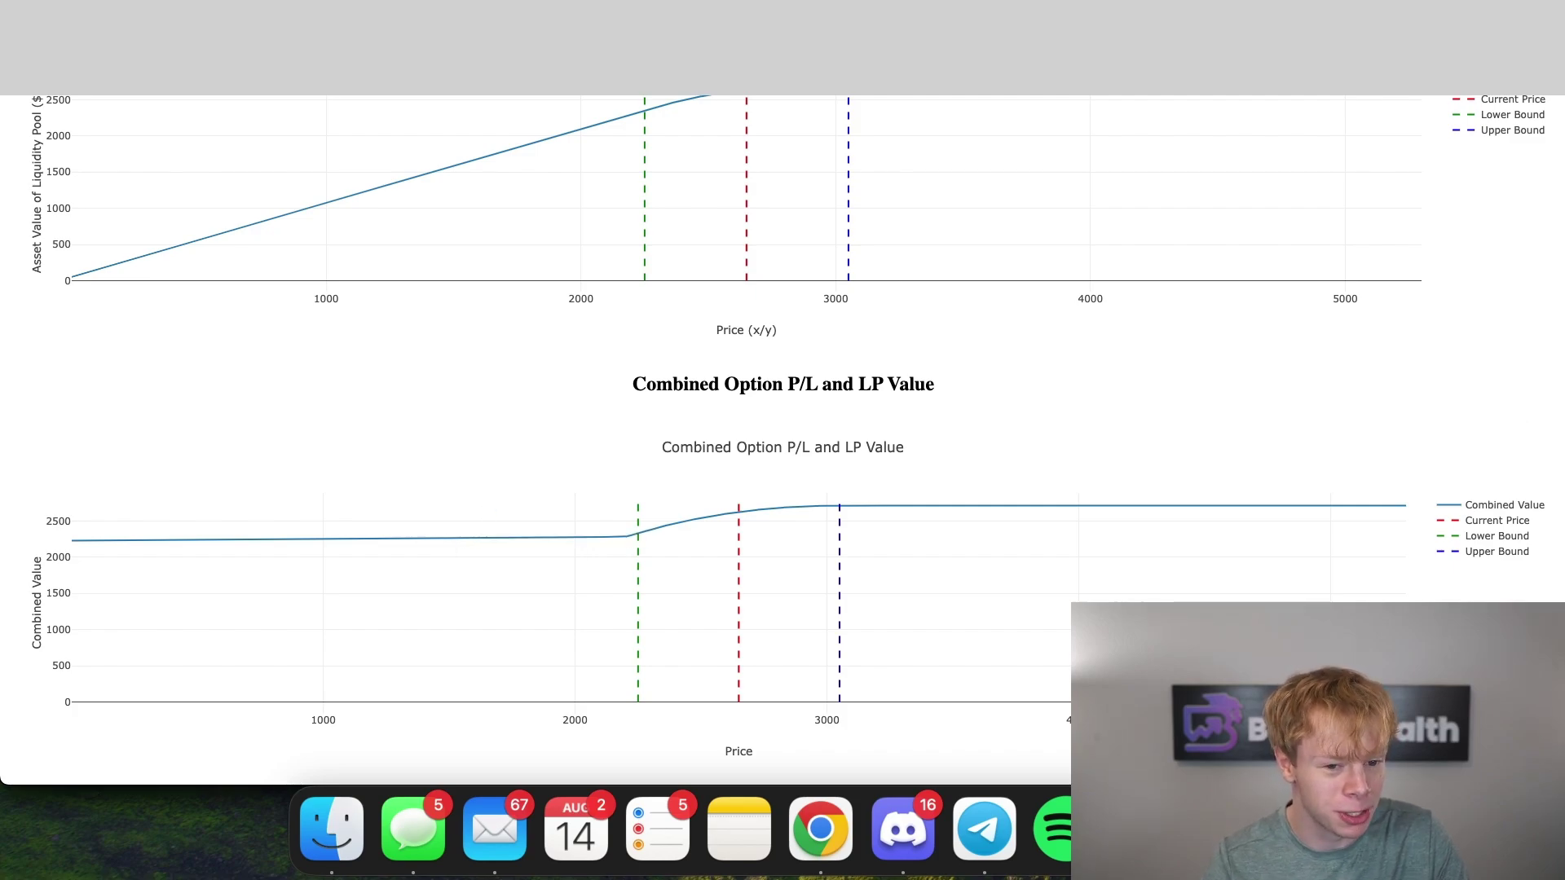
key(ctrl+Tab)
Set the future WETH price to 1500 and note the new 1536.58 LP total
click(844, 634)
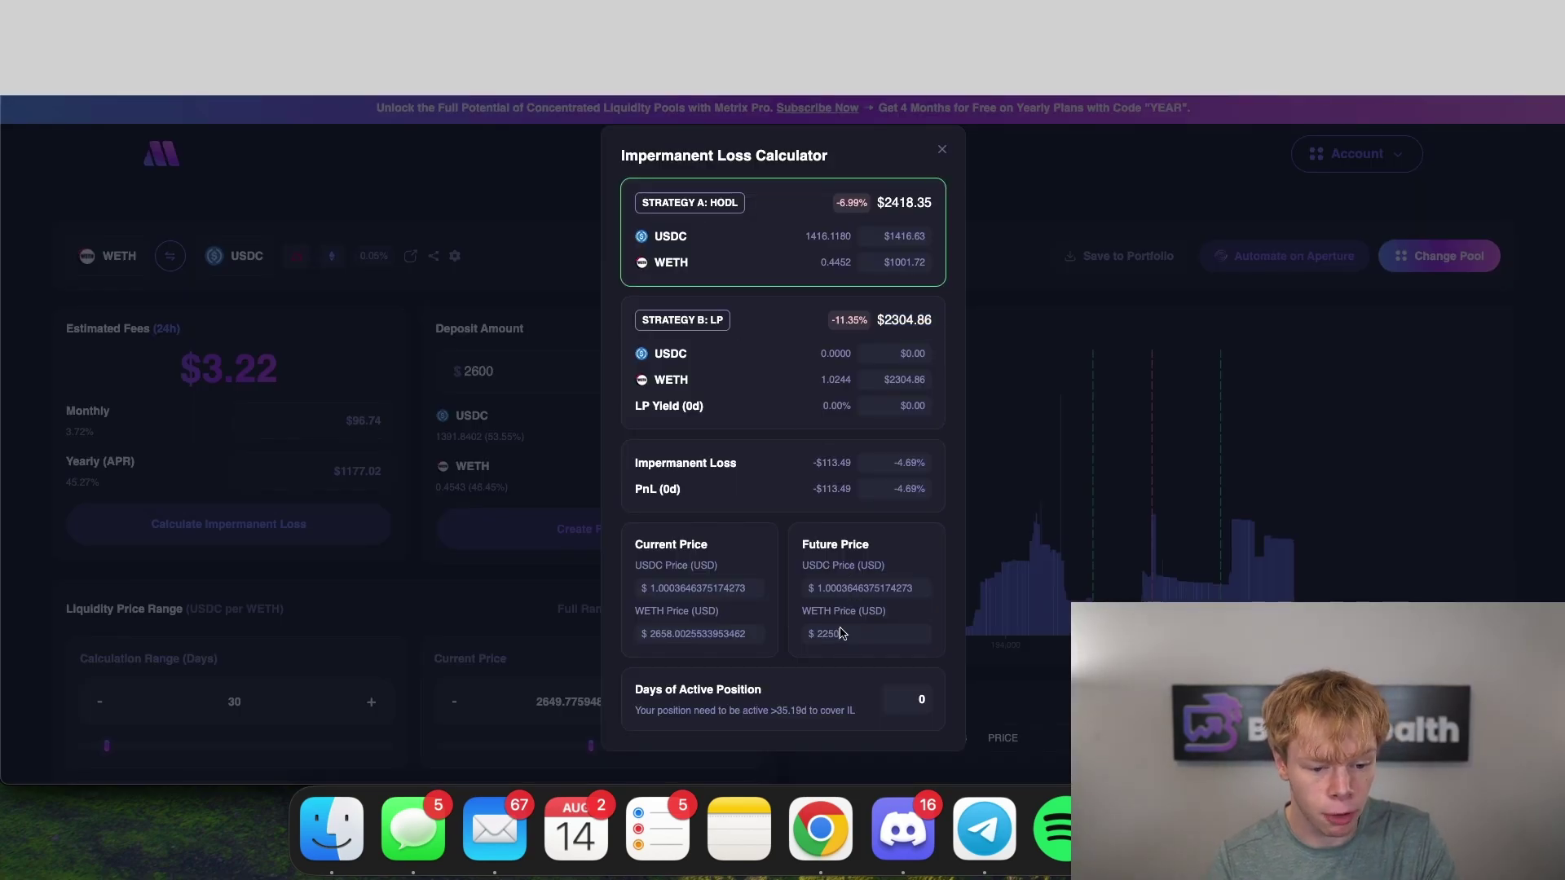
double_click(830, 634)
text(1500)
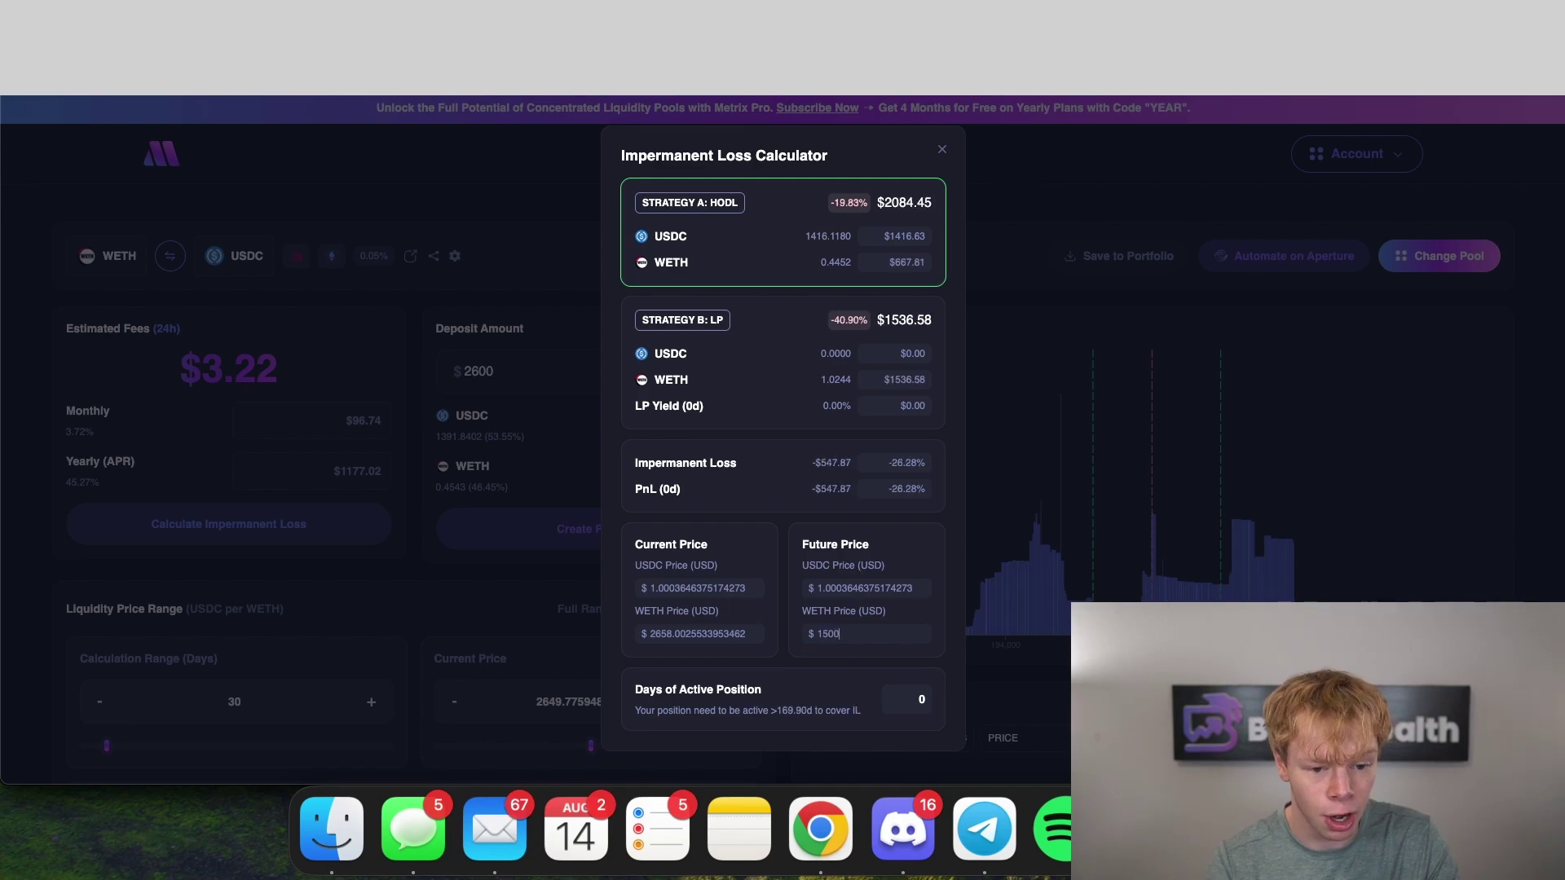
double_click(912, 321)
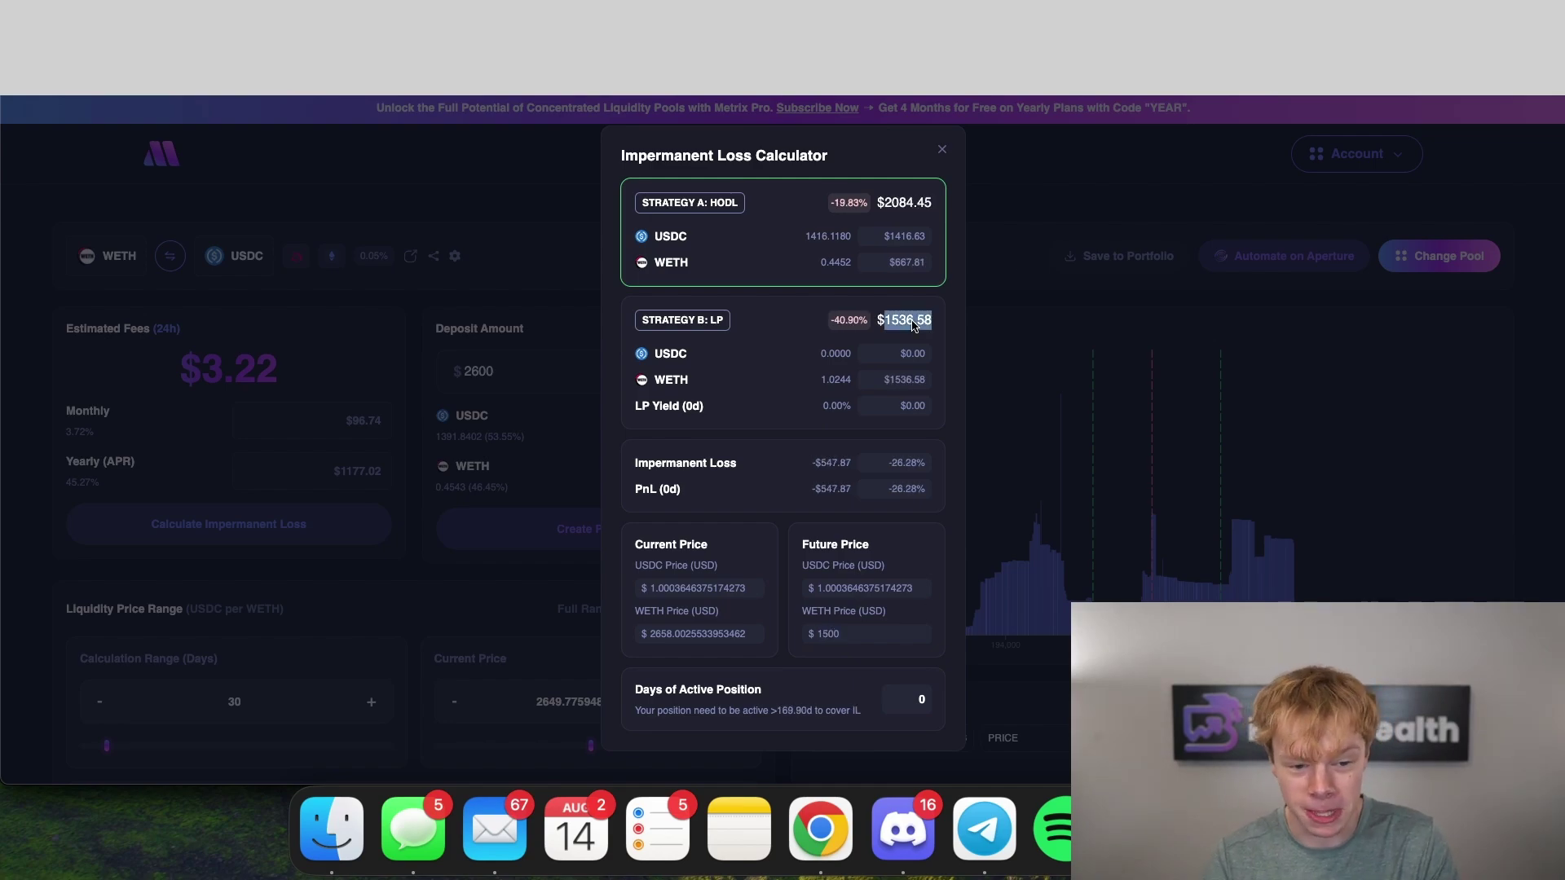
click(1037, 311)
key(ctrl+Tab)
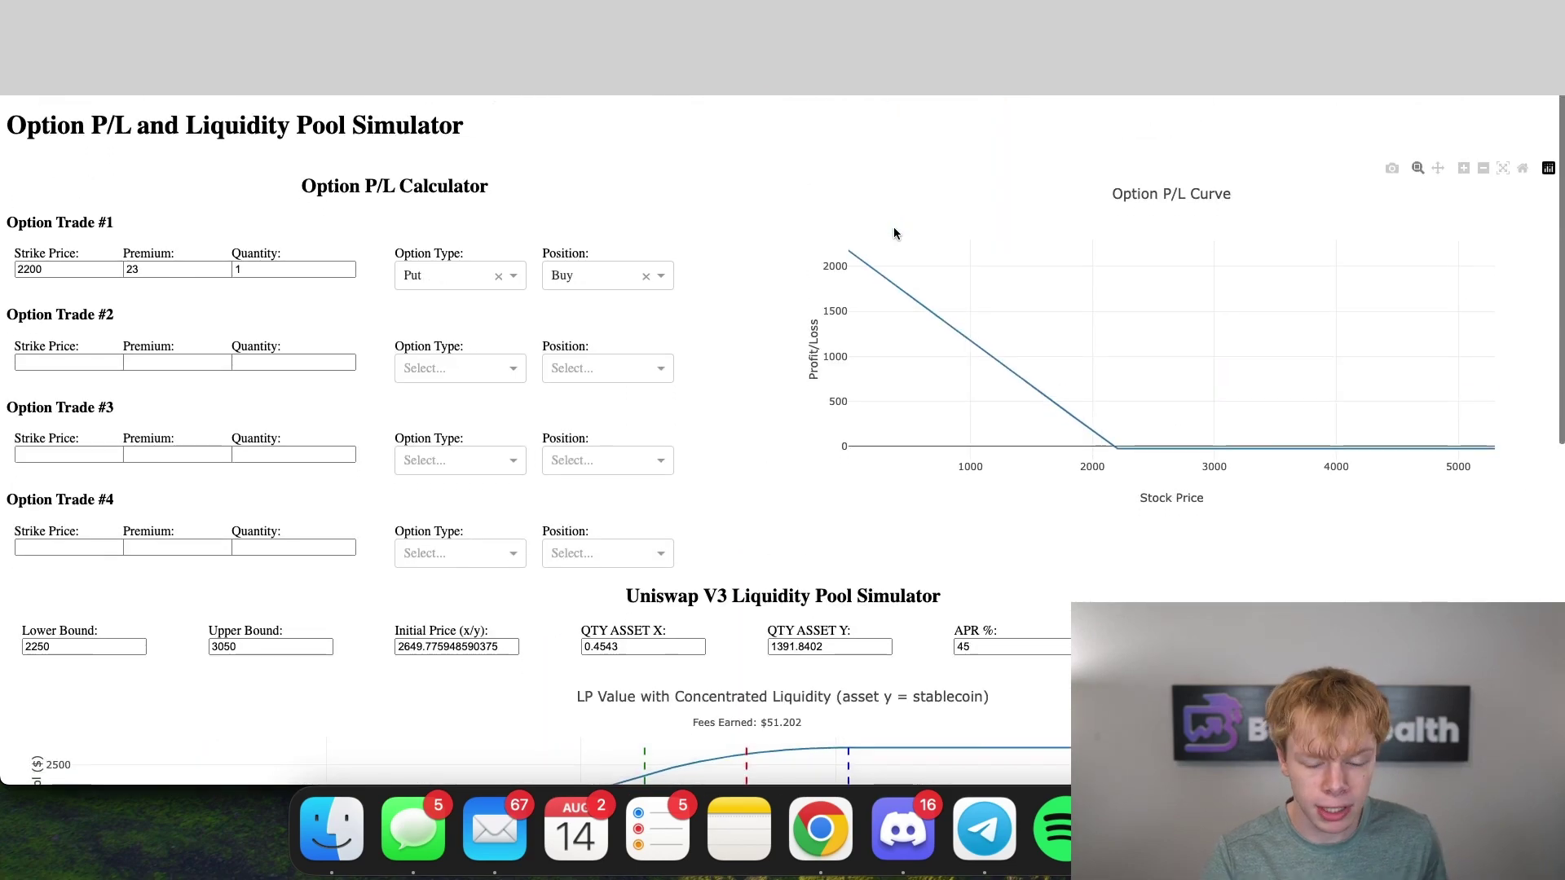
Look over the bought 2200 put in Option Trade #1 and the Uniswap V3 pool inputs
scroll(894, 234, down, 1)
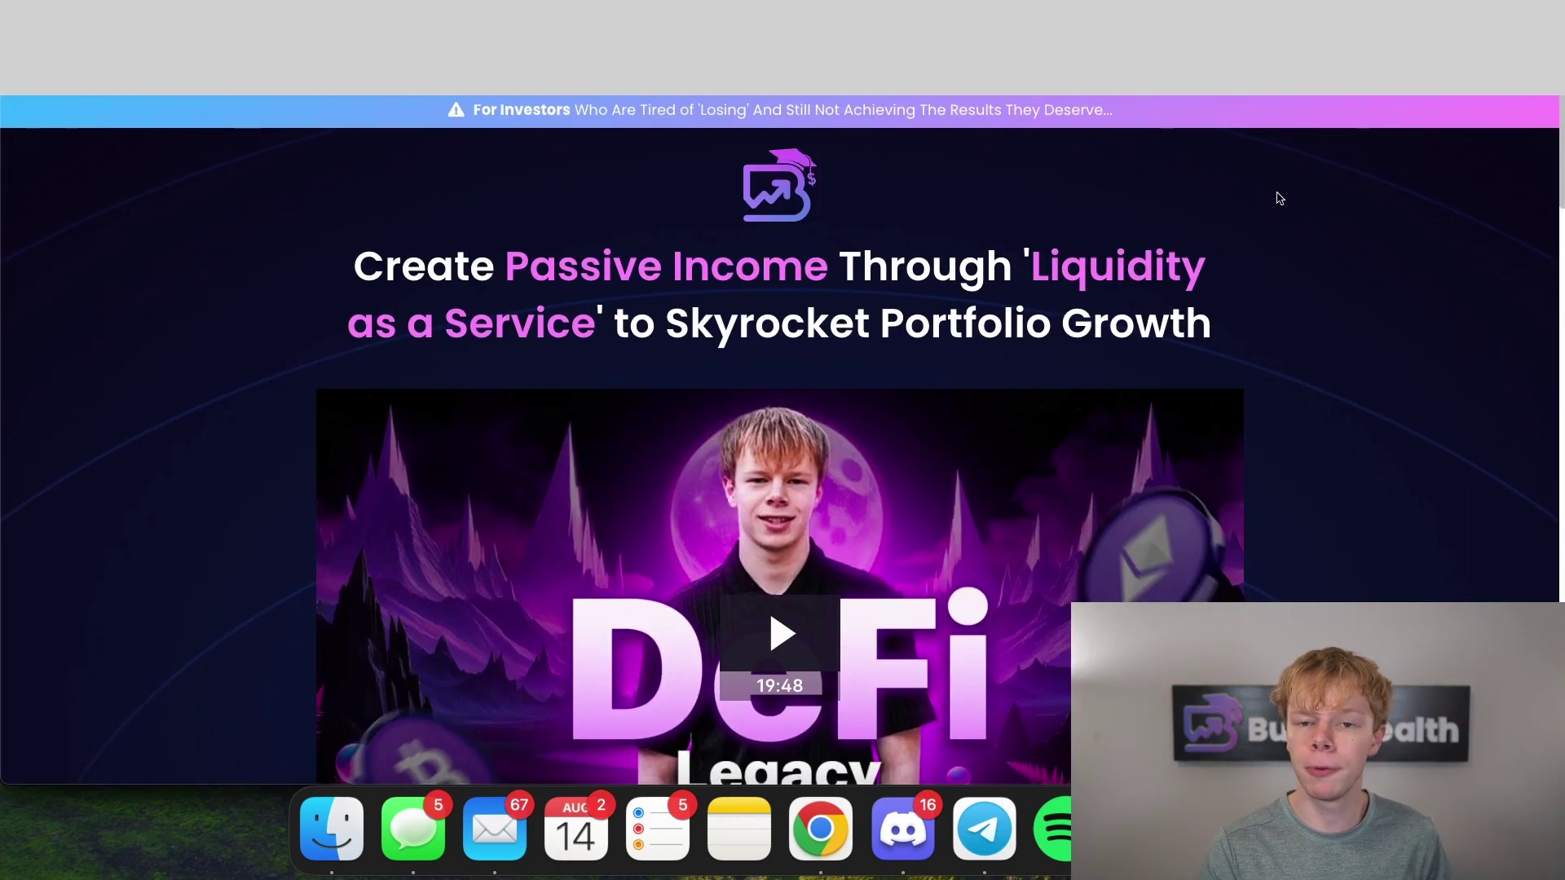
scroll(1279, 198, down, 15)
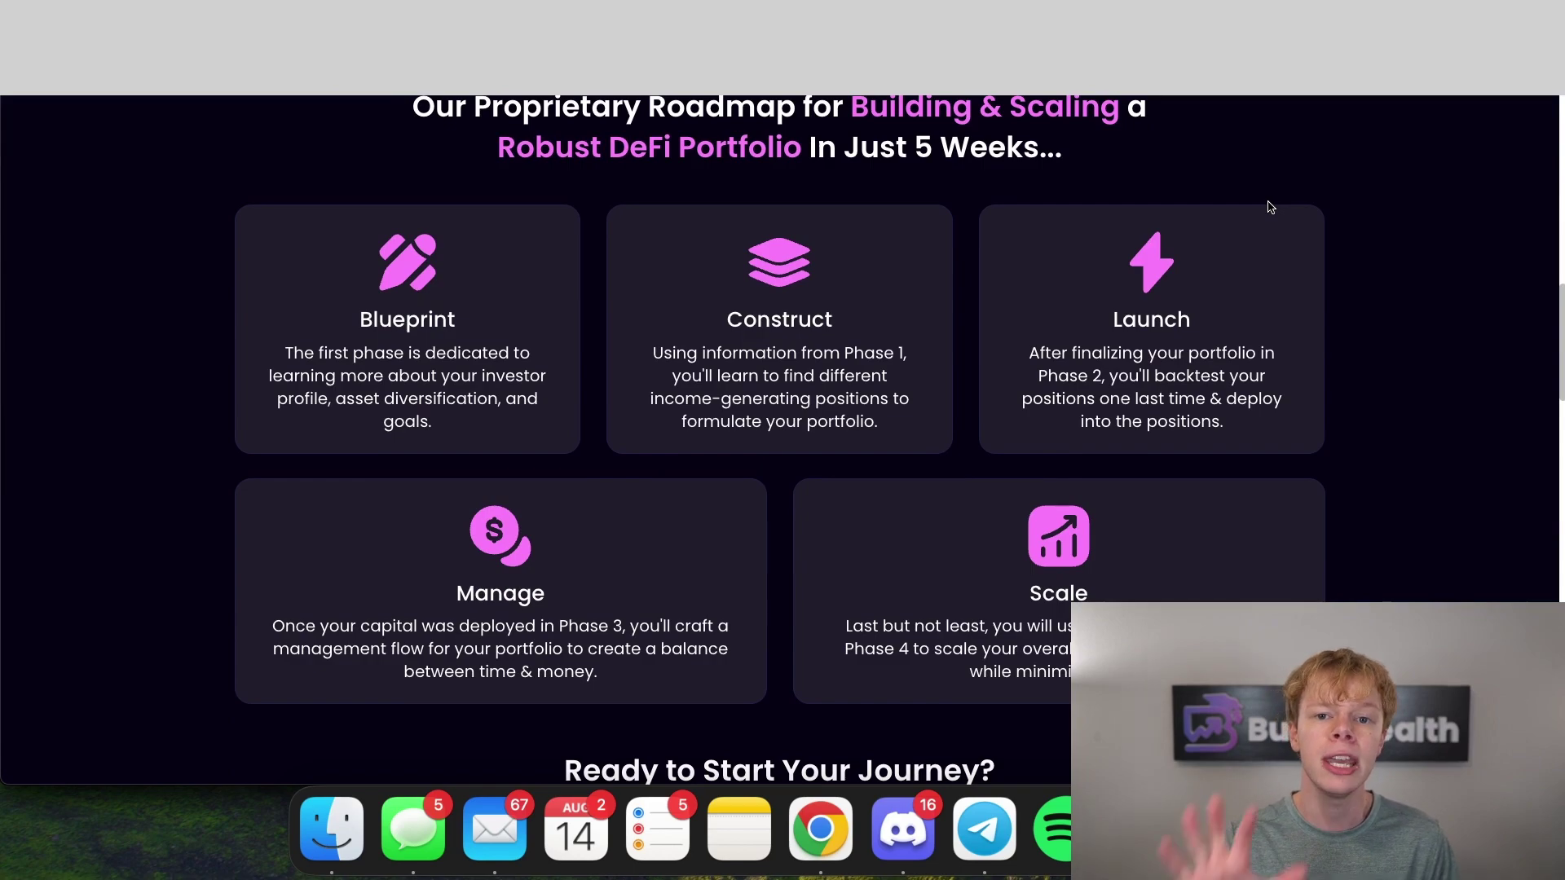
scroll(617, 302, down, 10)
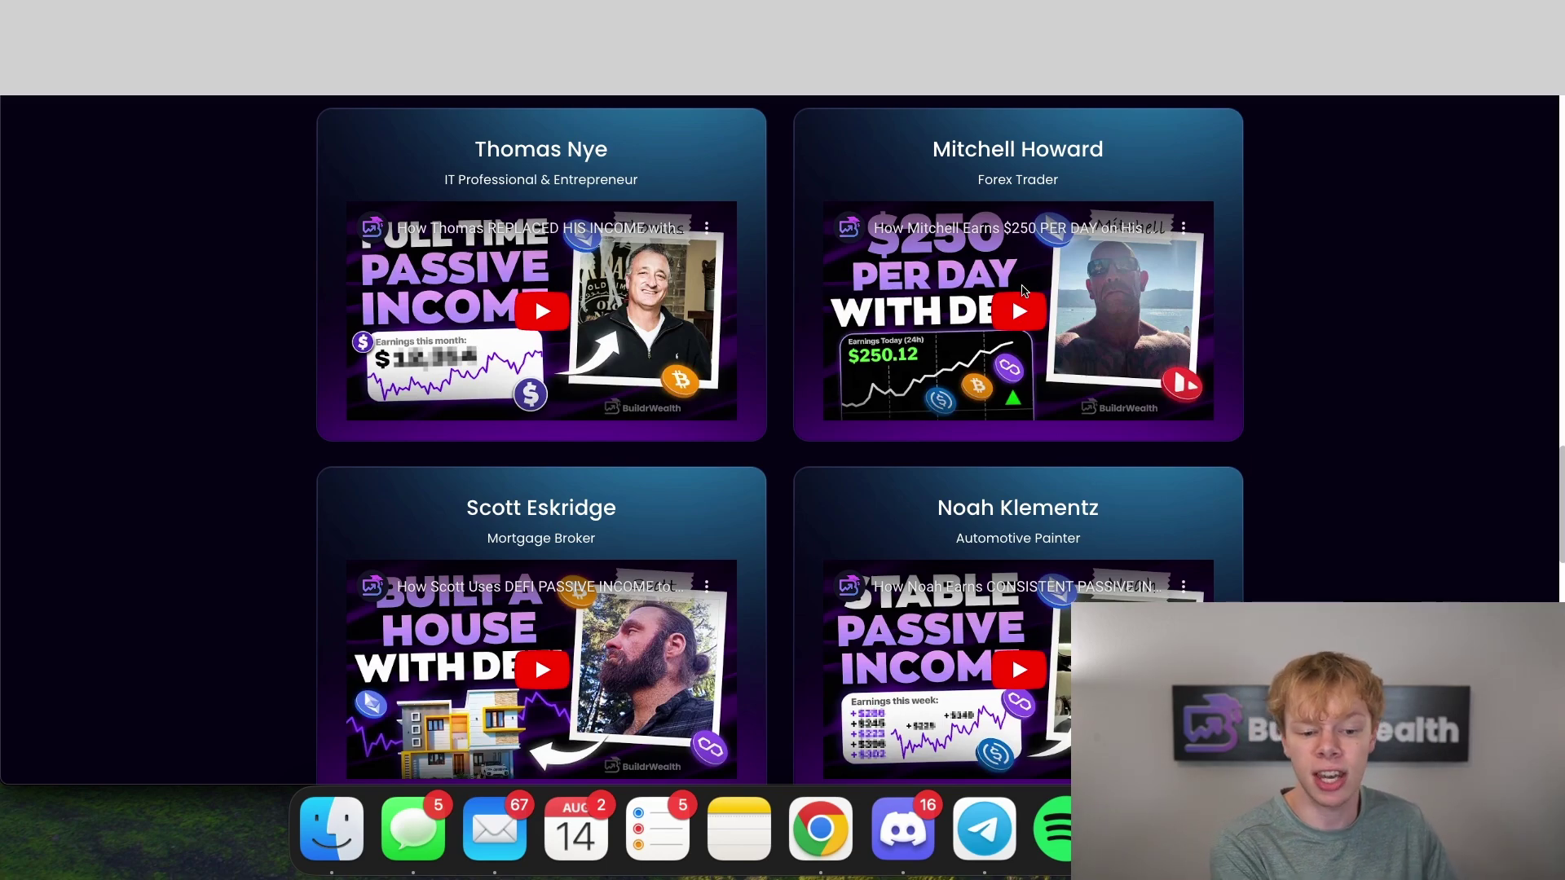
scroll(1024, 288, down, 5)
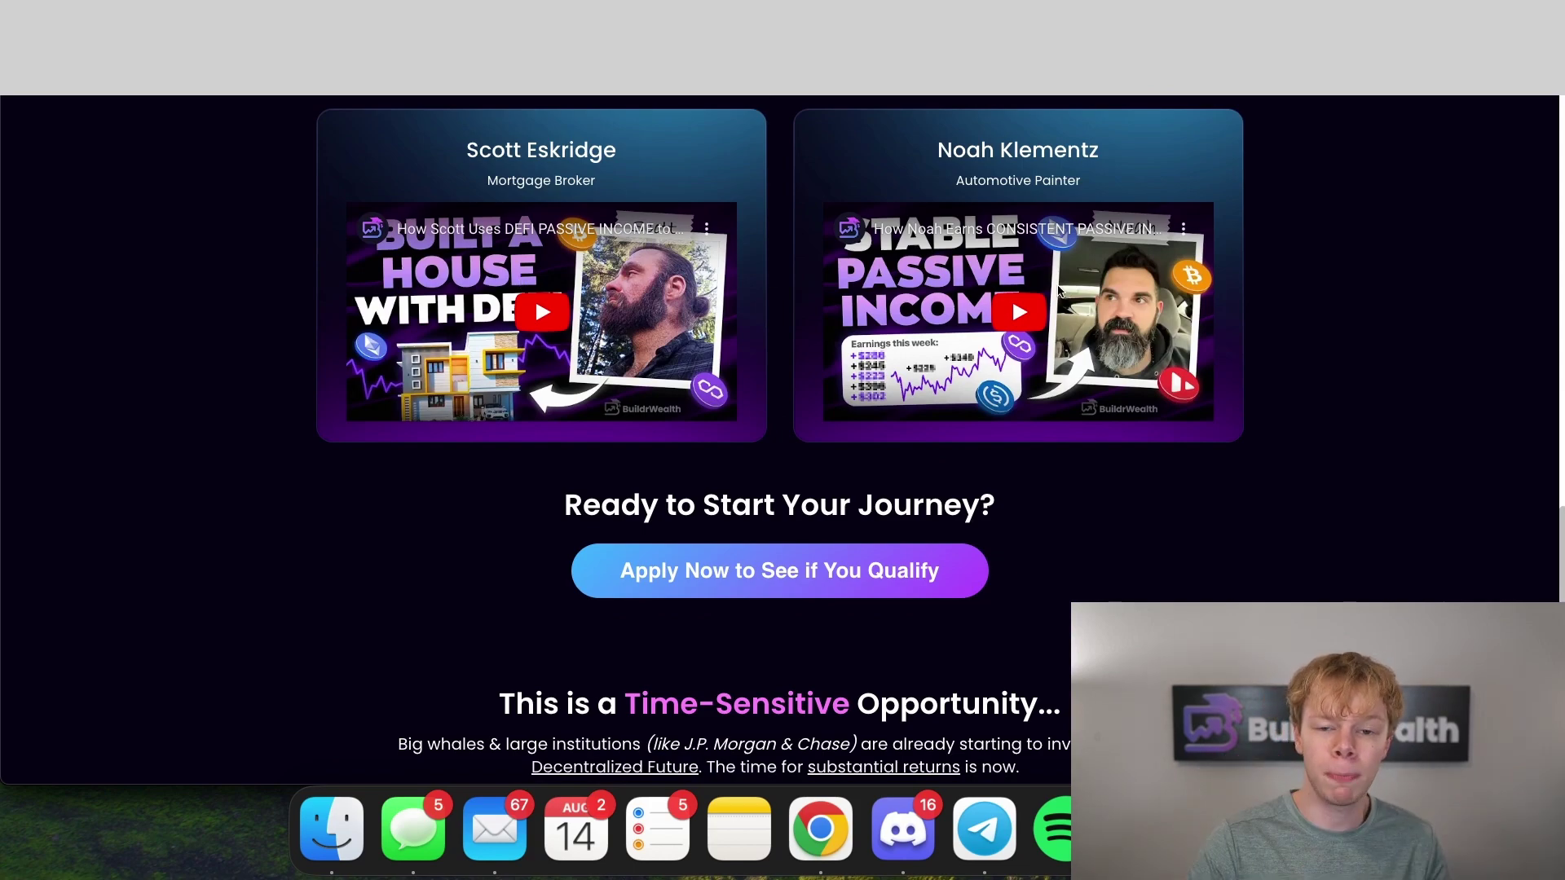
scroll(1058, 290, up, 15)
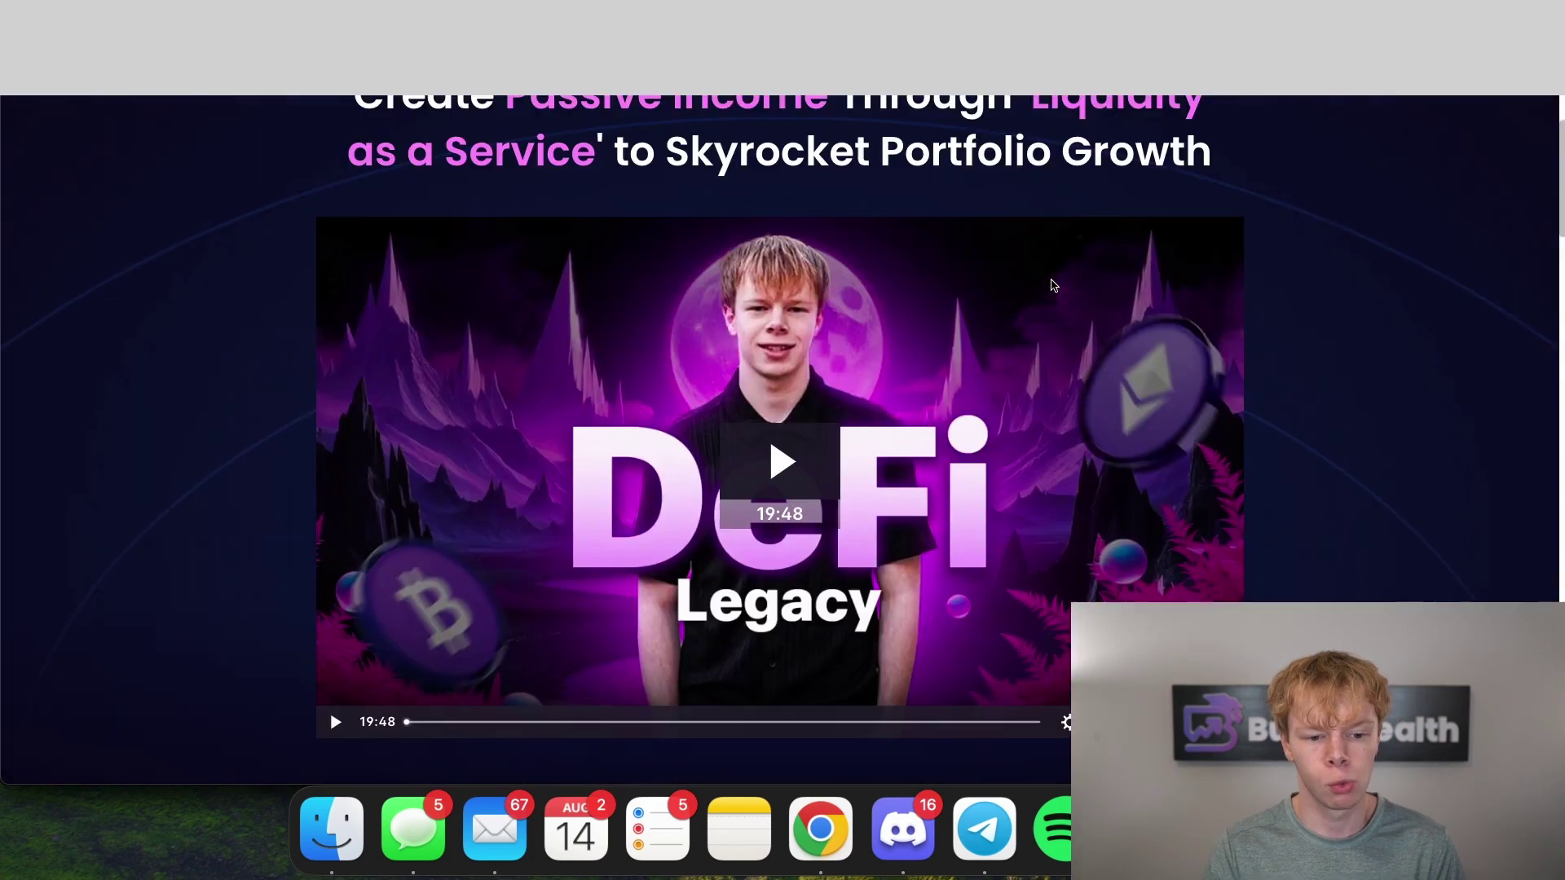
scroll(1053, 284, down, 3)
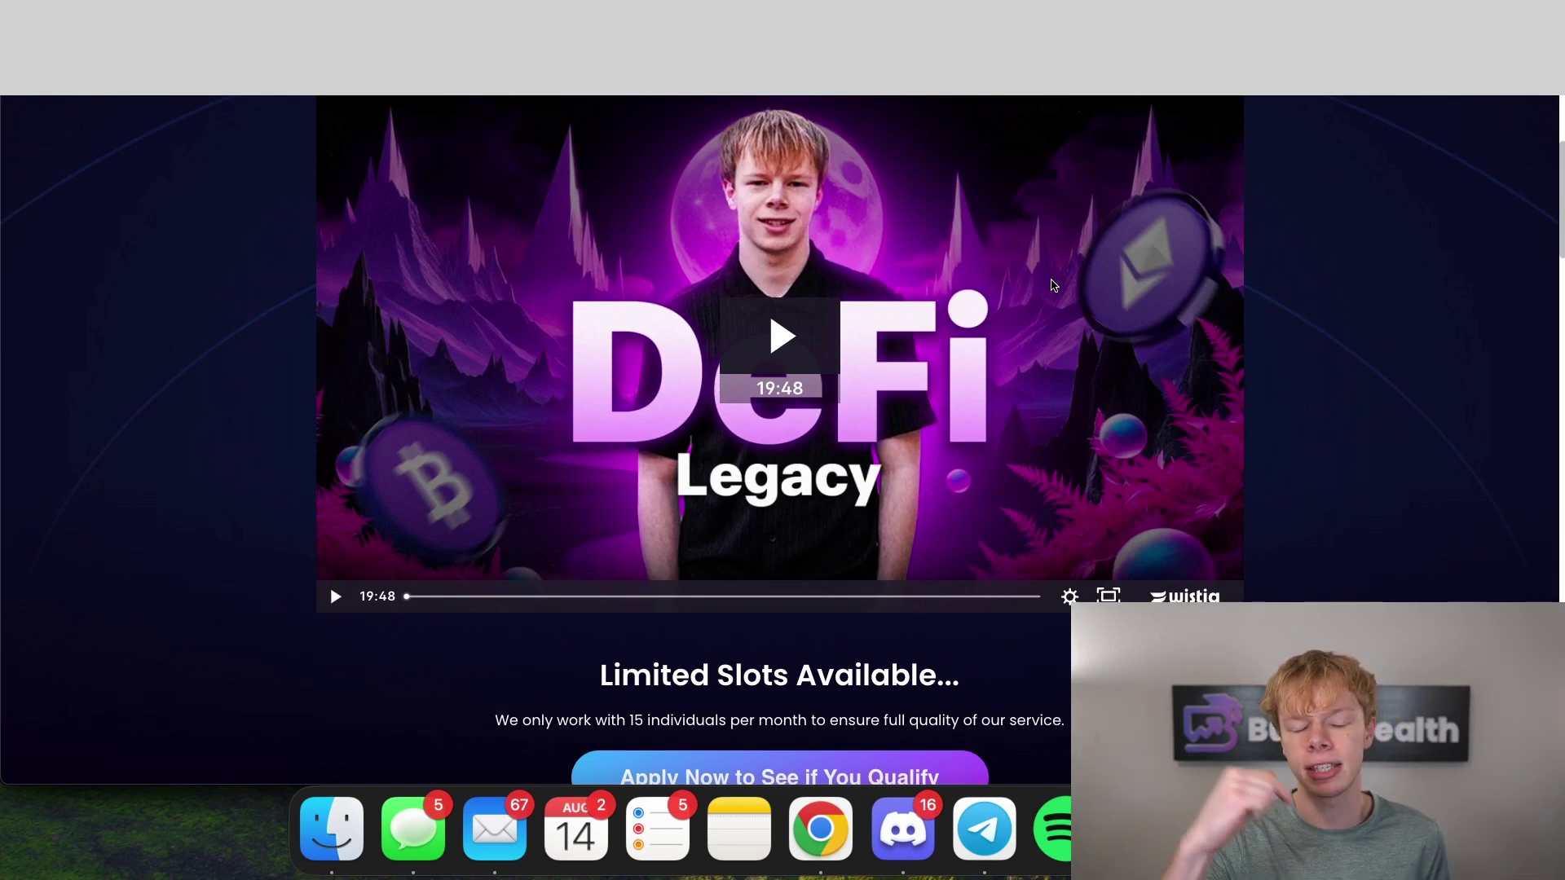
scroll(1067, 358, down, 8)
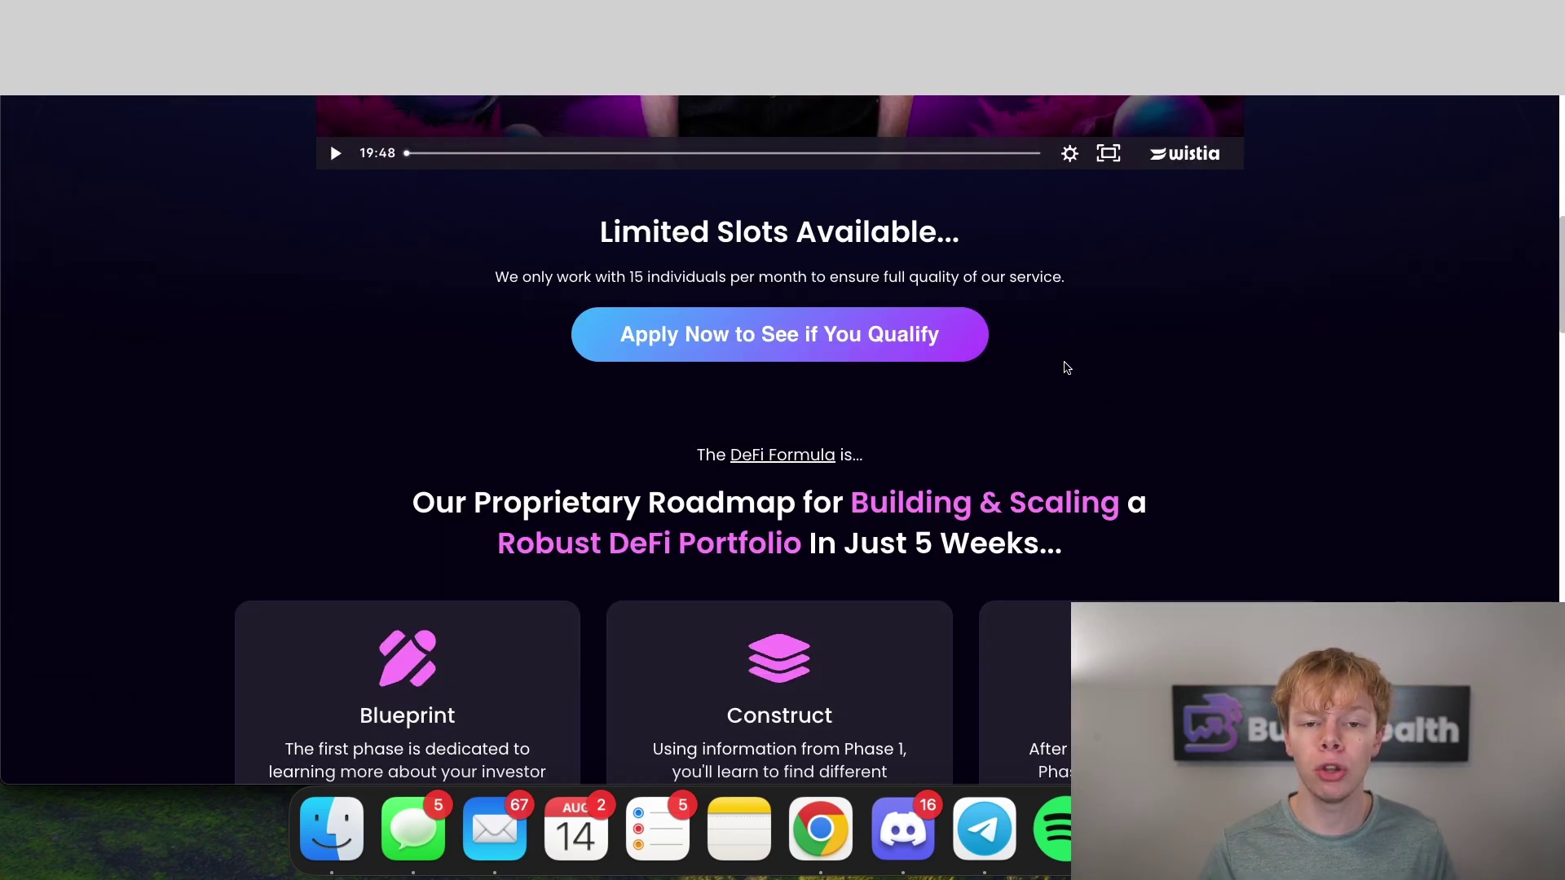
key(ctrl+Tab)
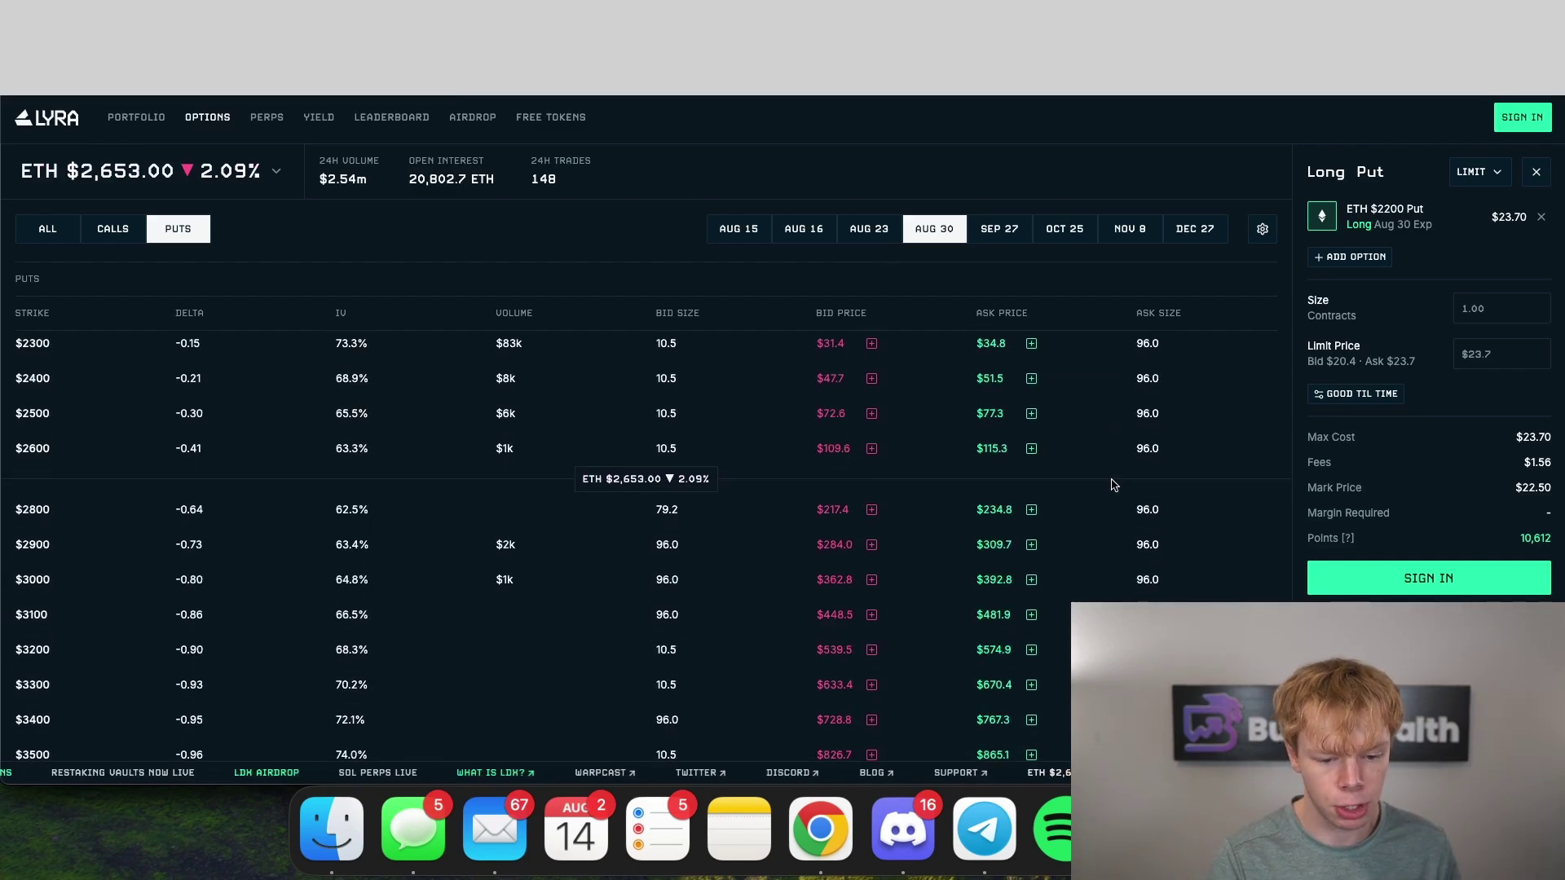
Move past Hegic to DefiLlama's options ranking and note Lyra's leading $54.68m TVL
key(ctrl+Tab)
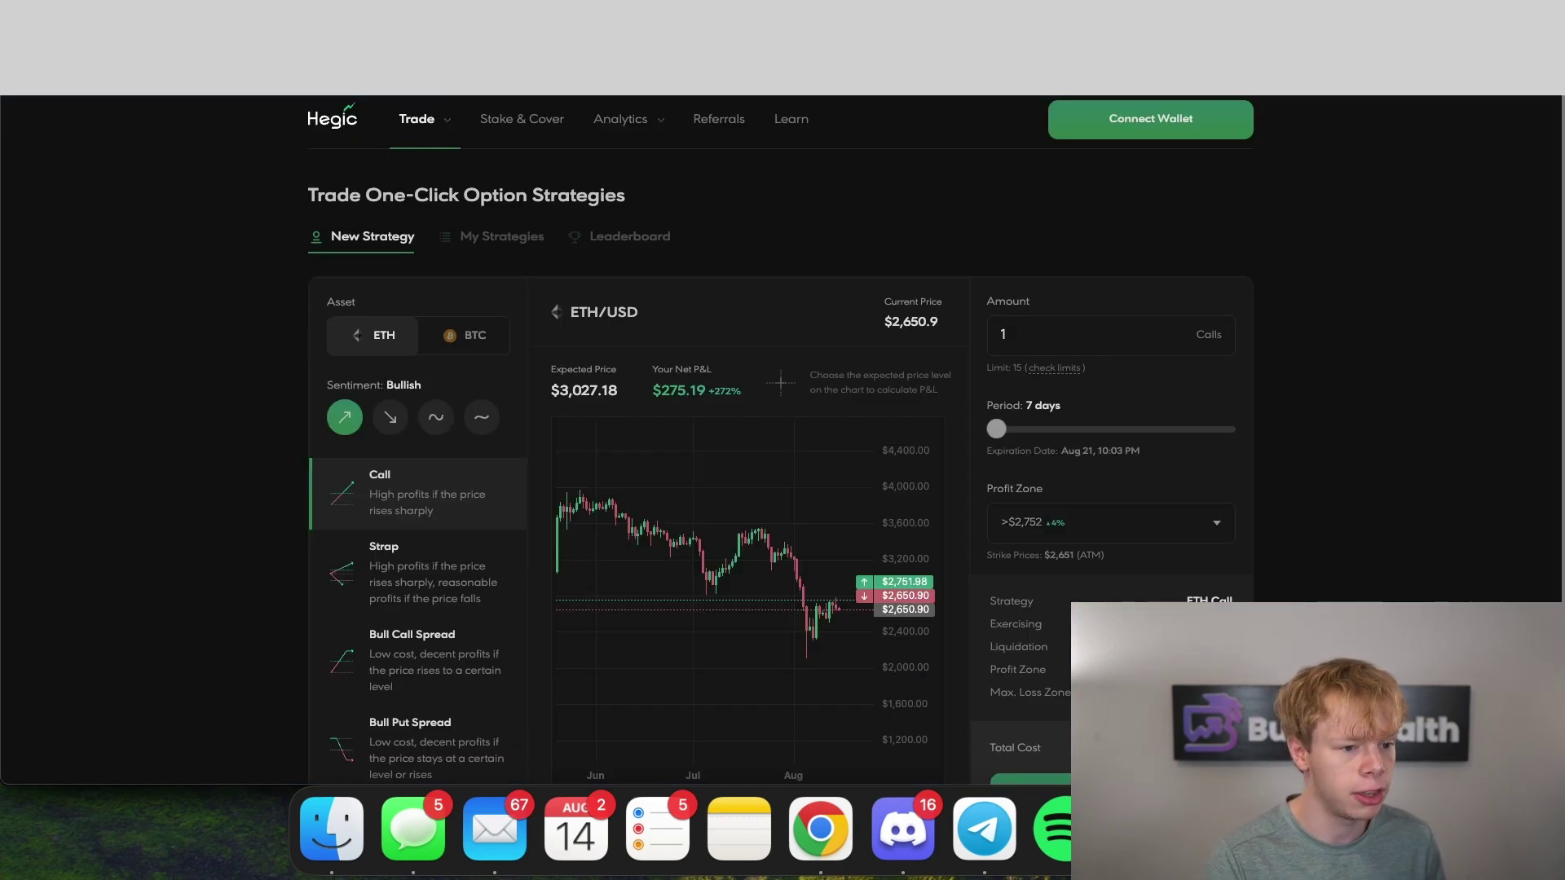
key(ctrl+Tab)
key(ctrl+Tab)
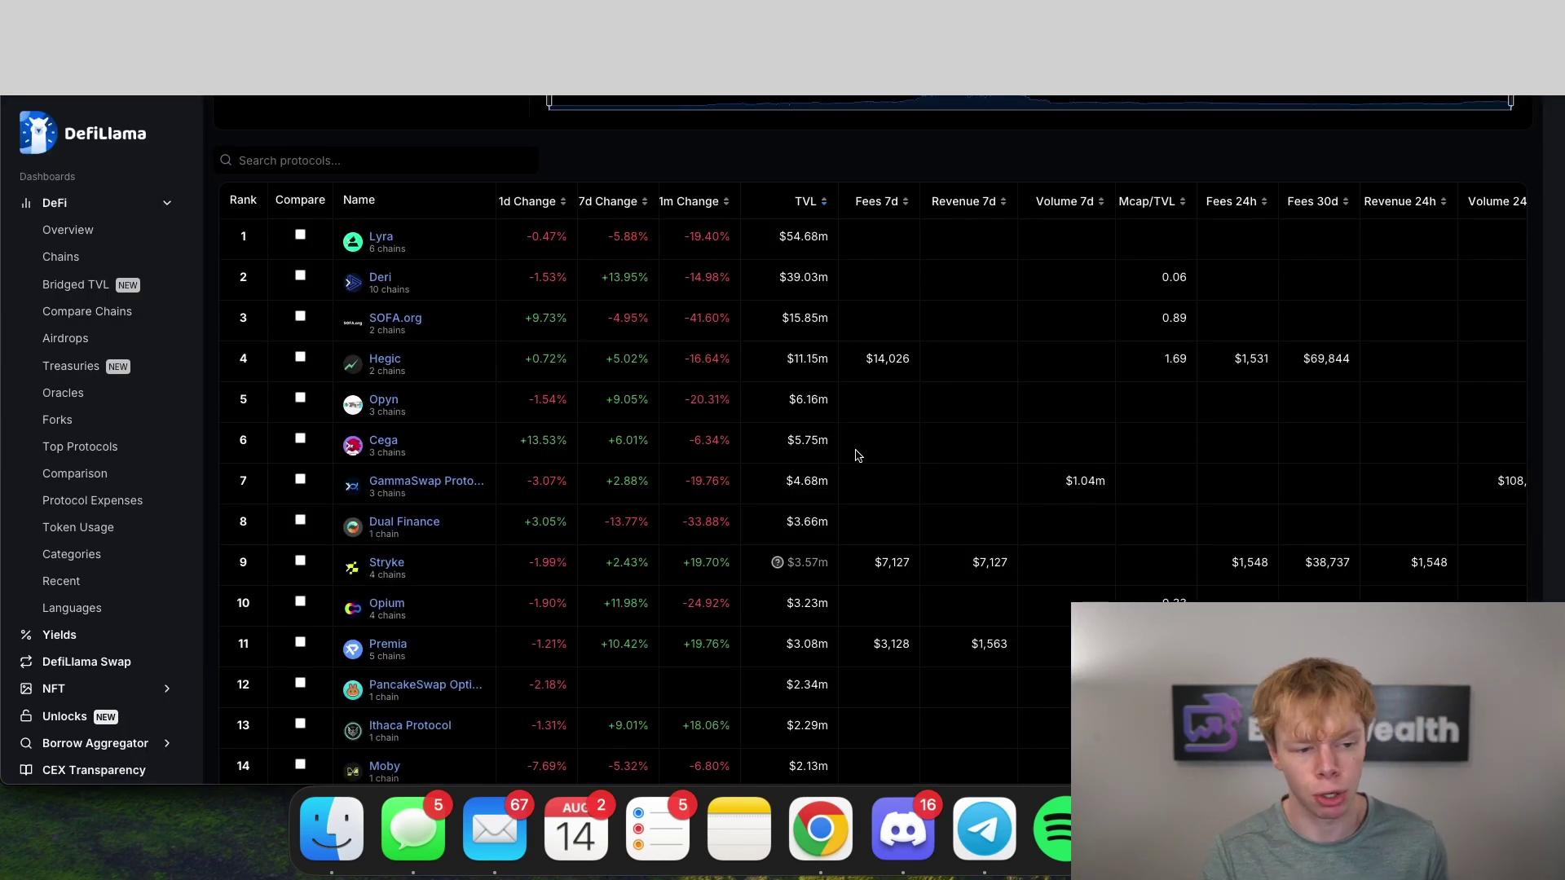
drag(786, 240, 831, 238)
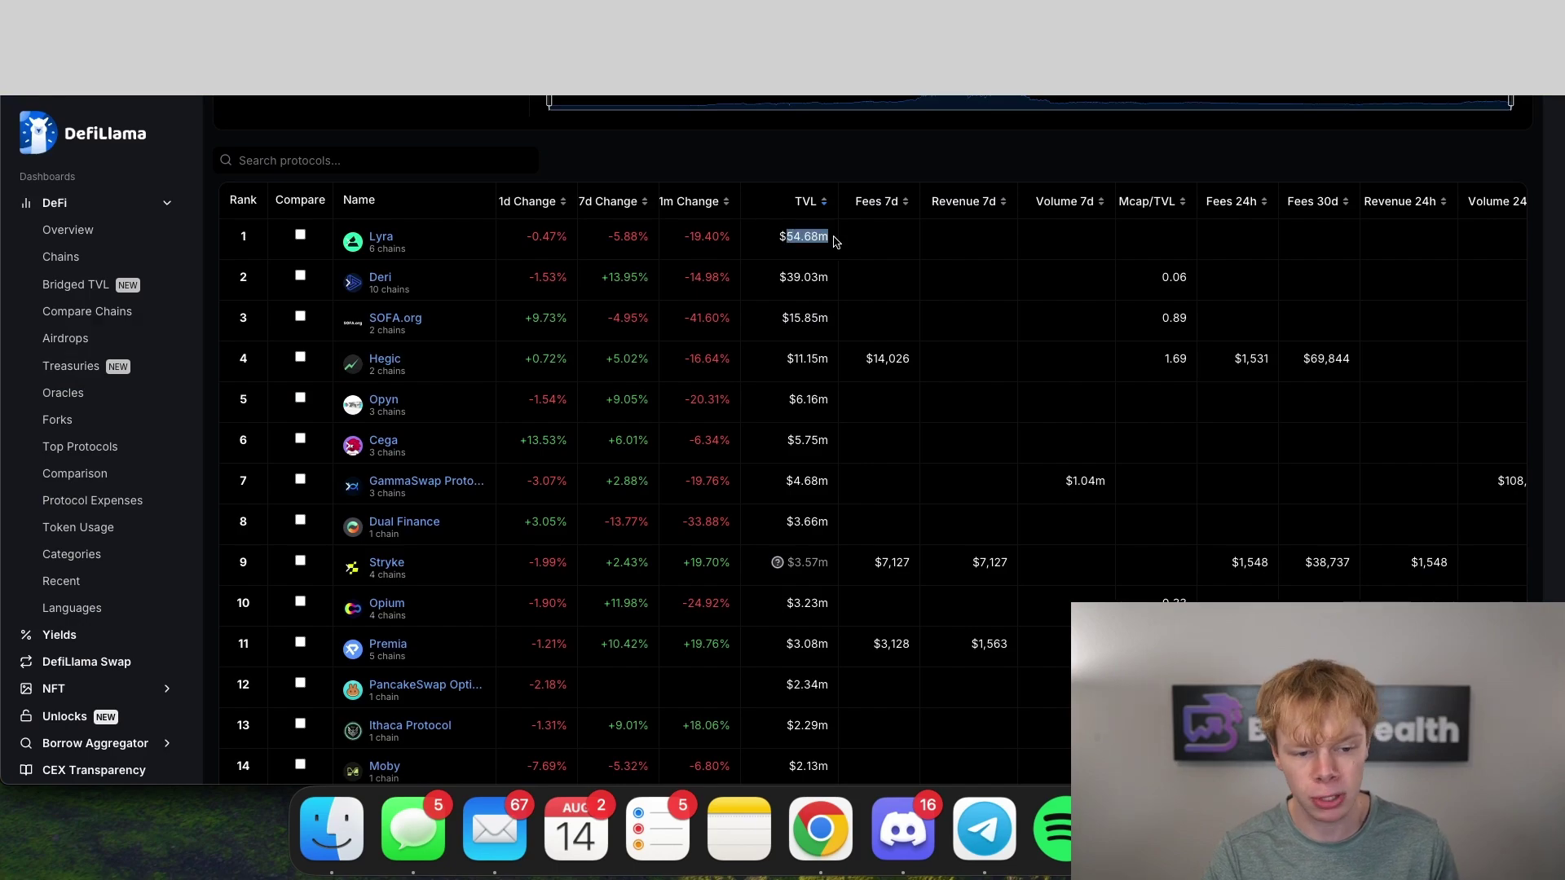
click(805, 246)
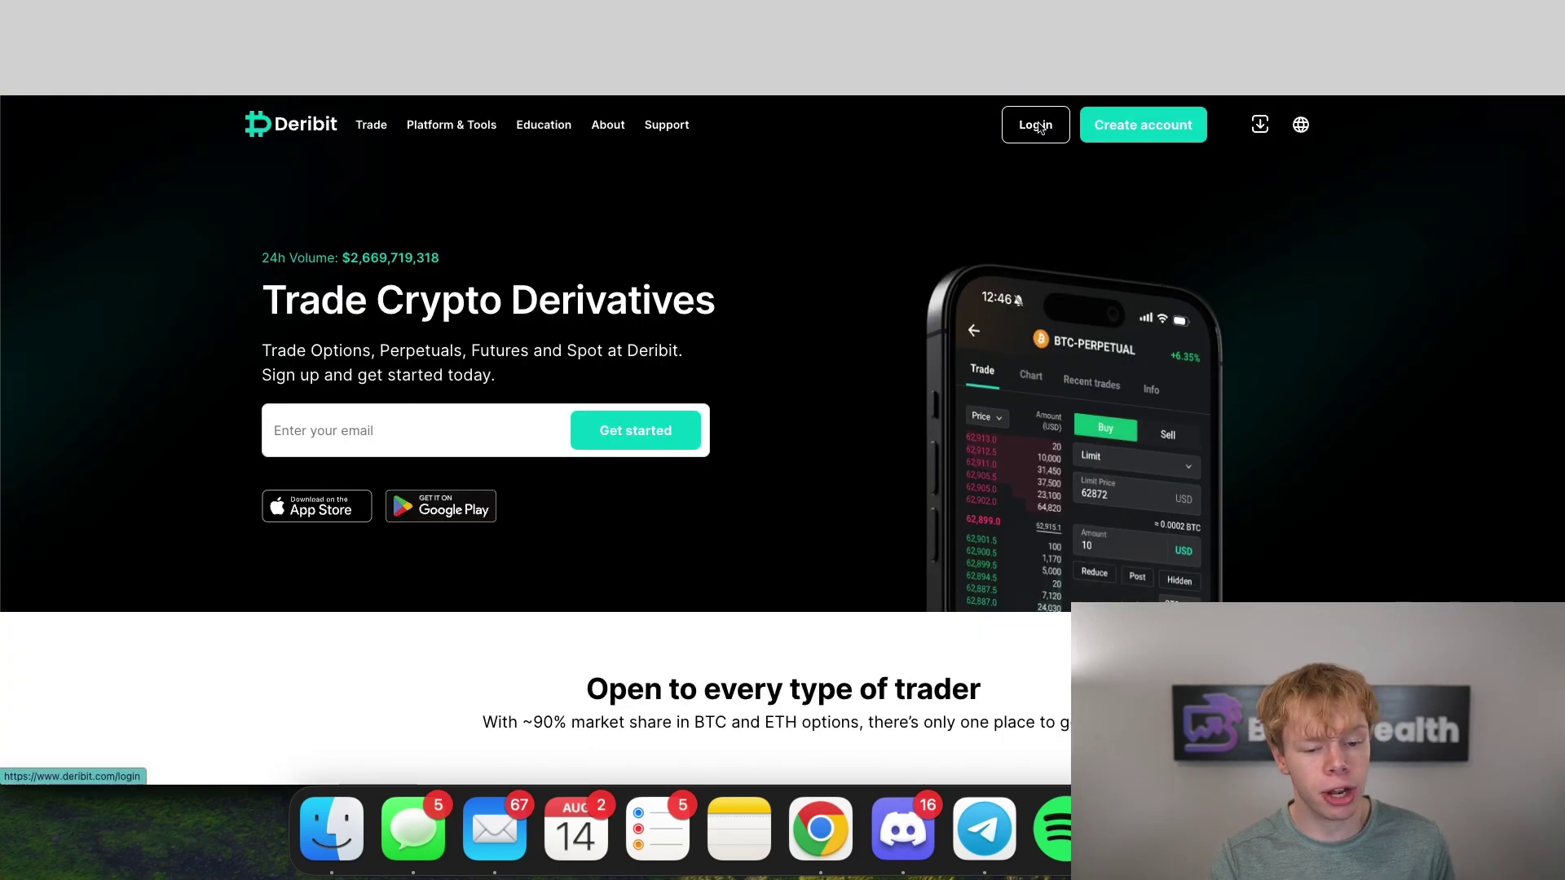
Enter Deribit's trading platform and accept all cookies
click(375, 129)
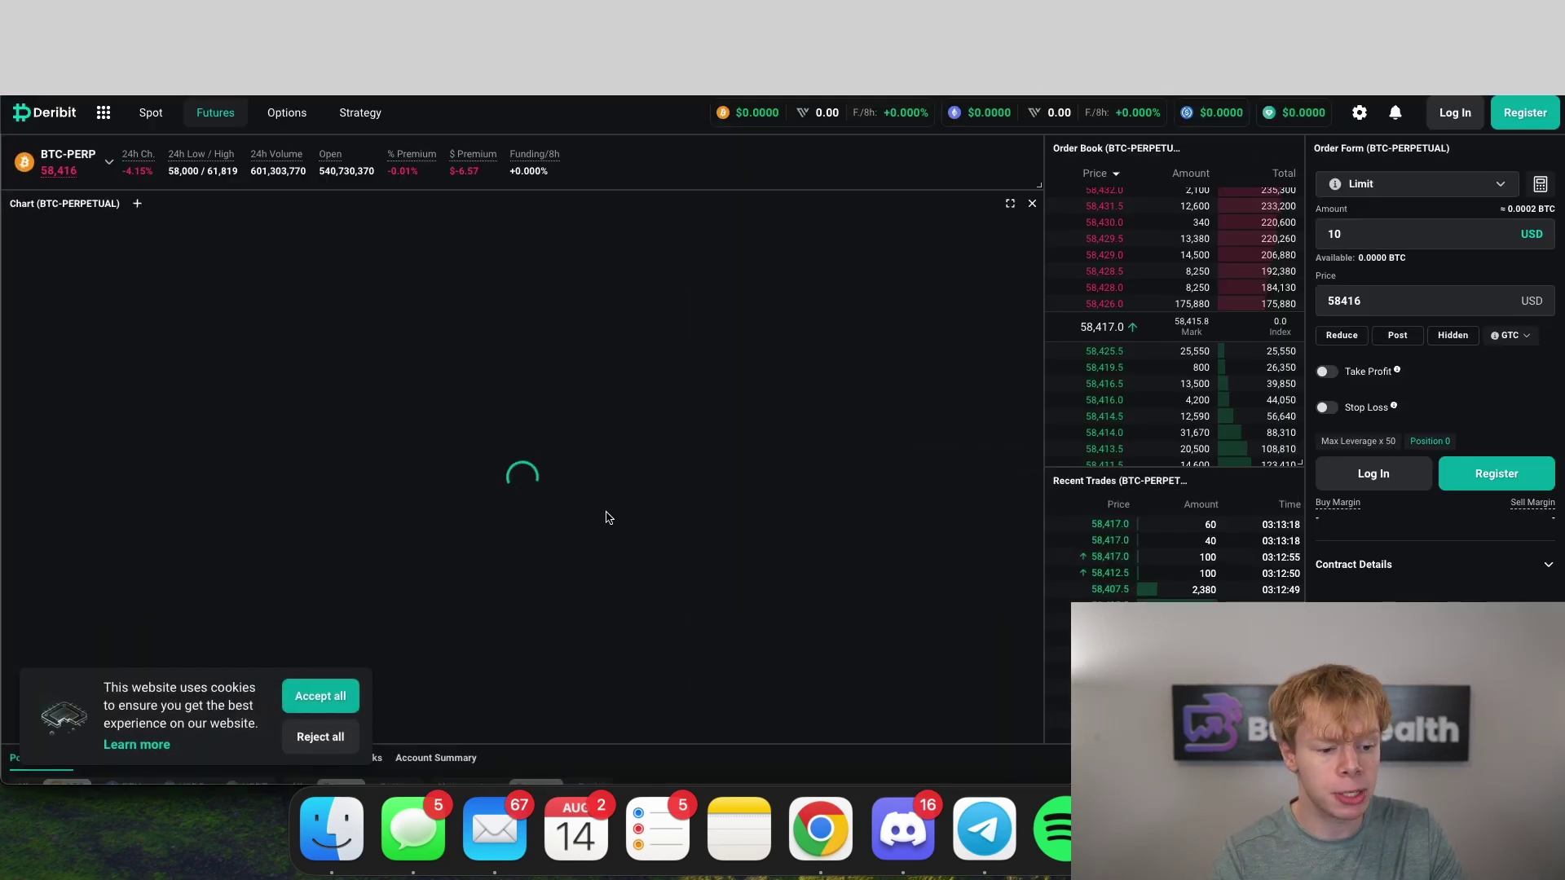
click(320, 695)
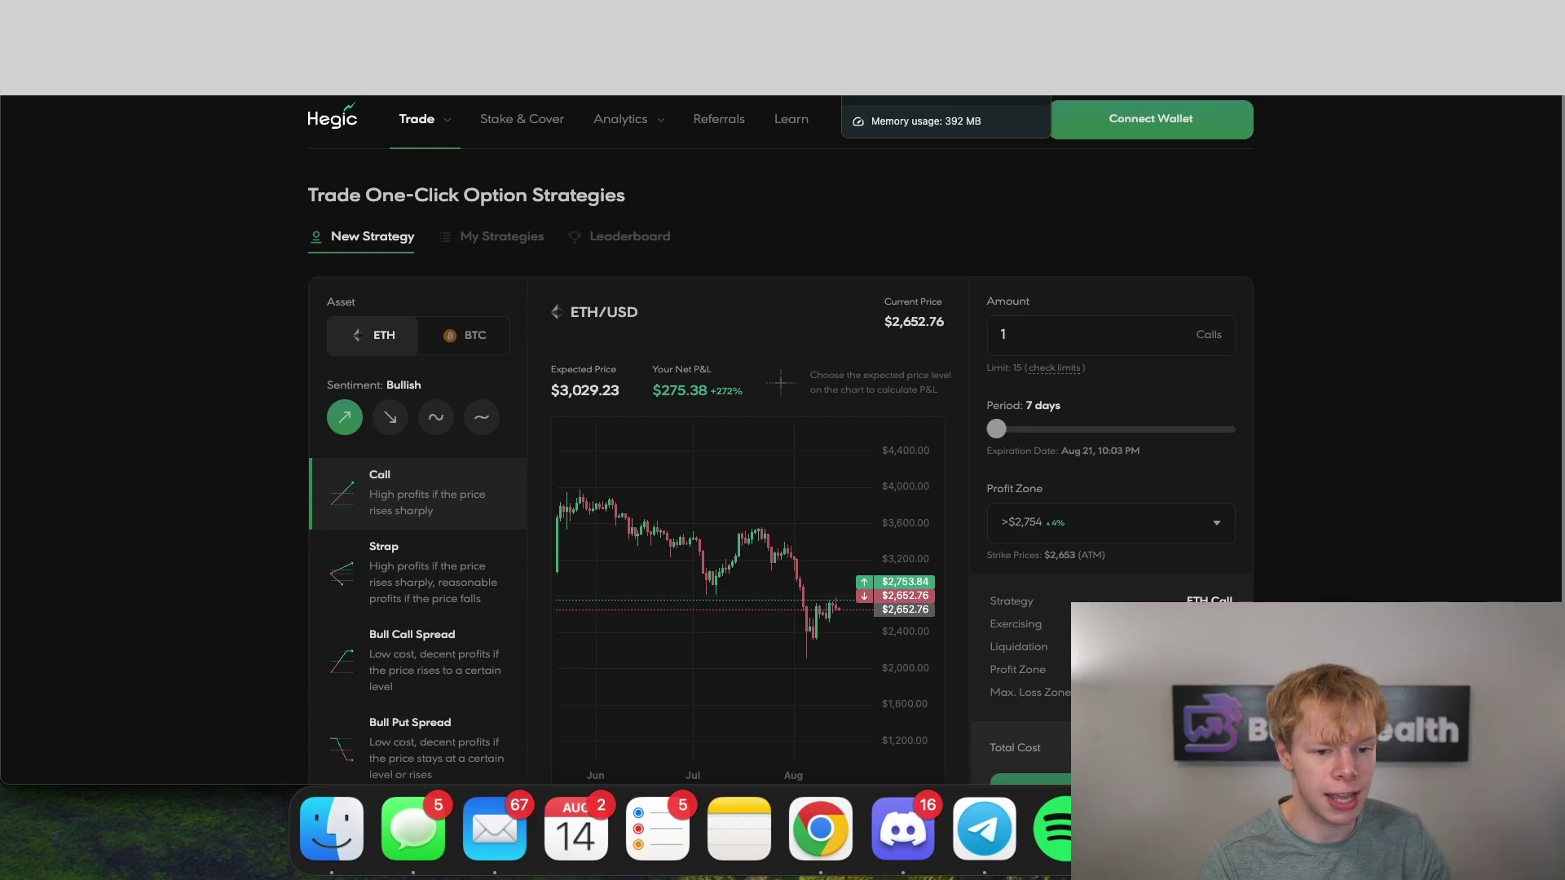
Switch Lyra's options chain from ETH to BTC, then return to Metrix's welcome page
click(572, 99)
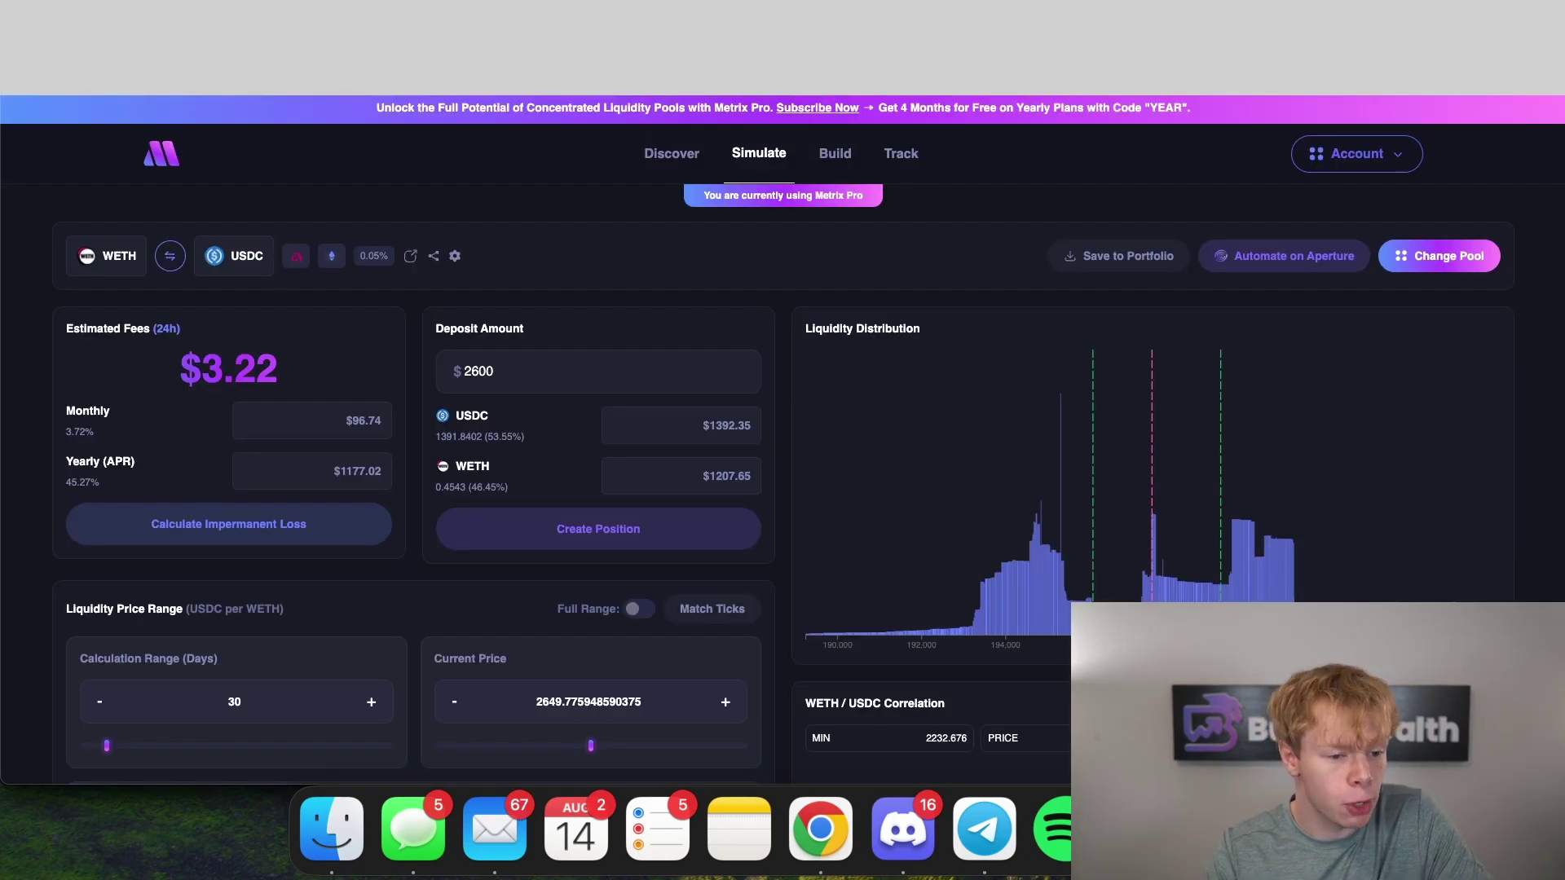
key(ctrl+Tab)
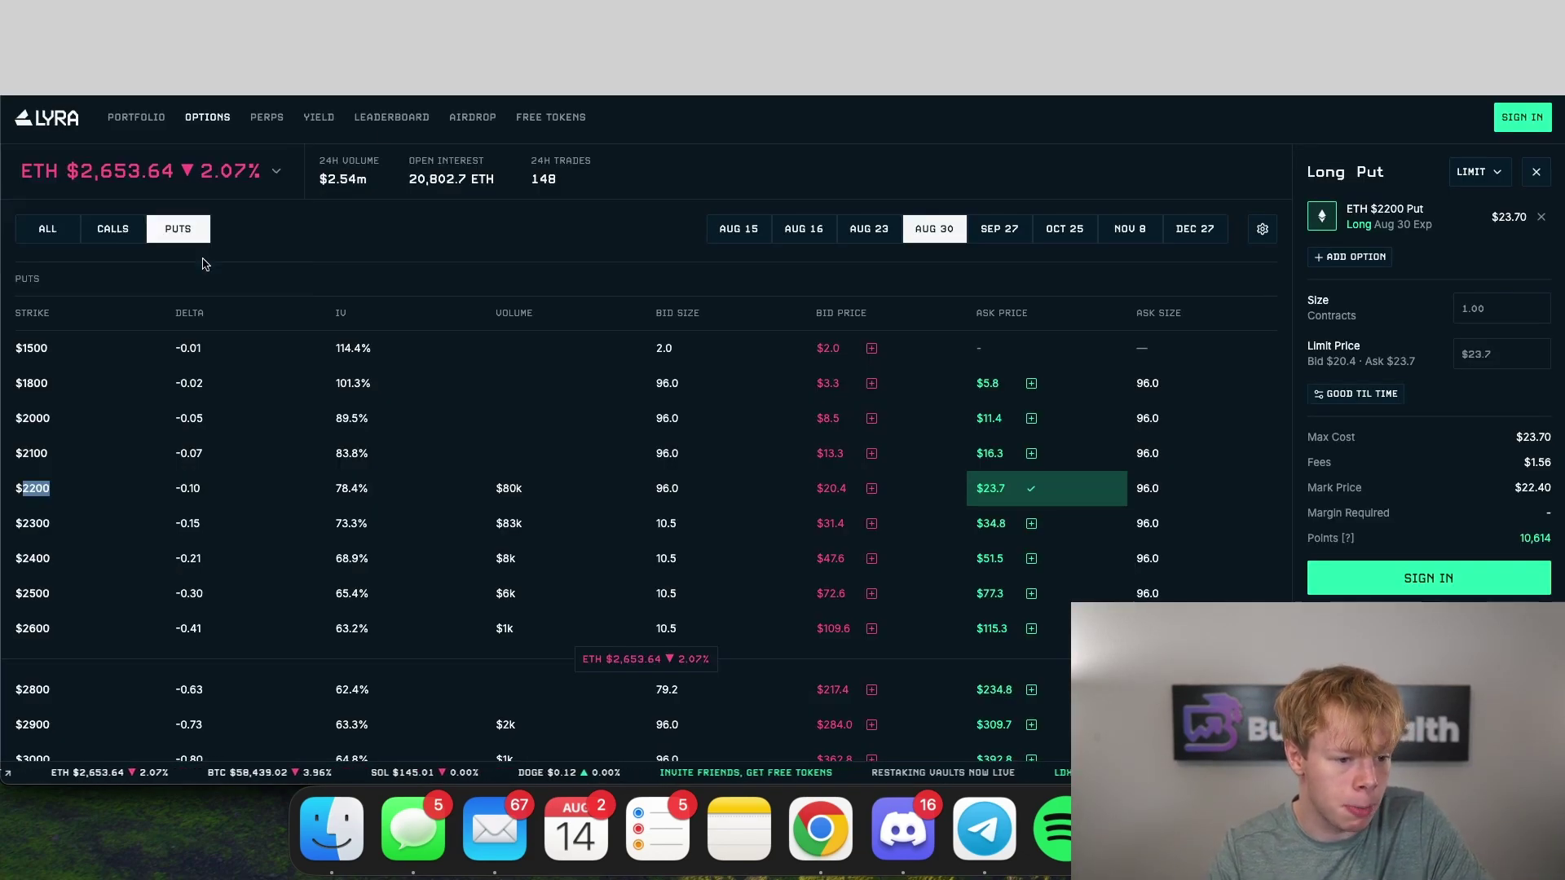
click(545, 192)
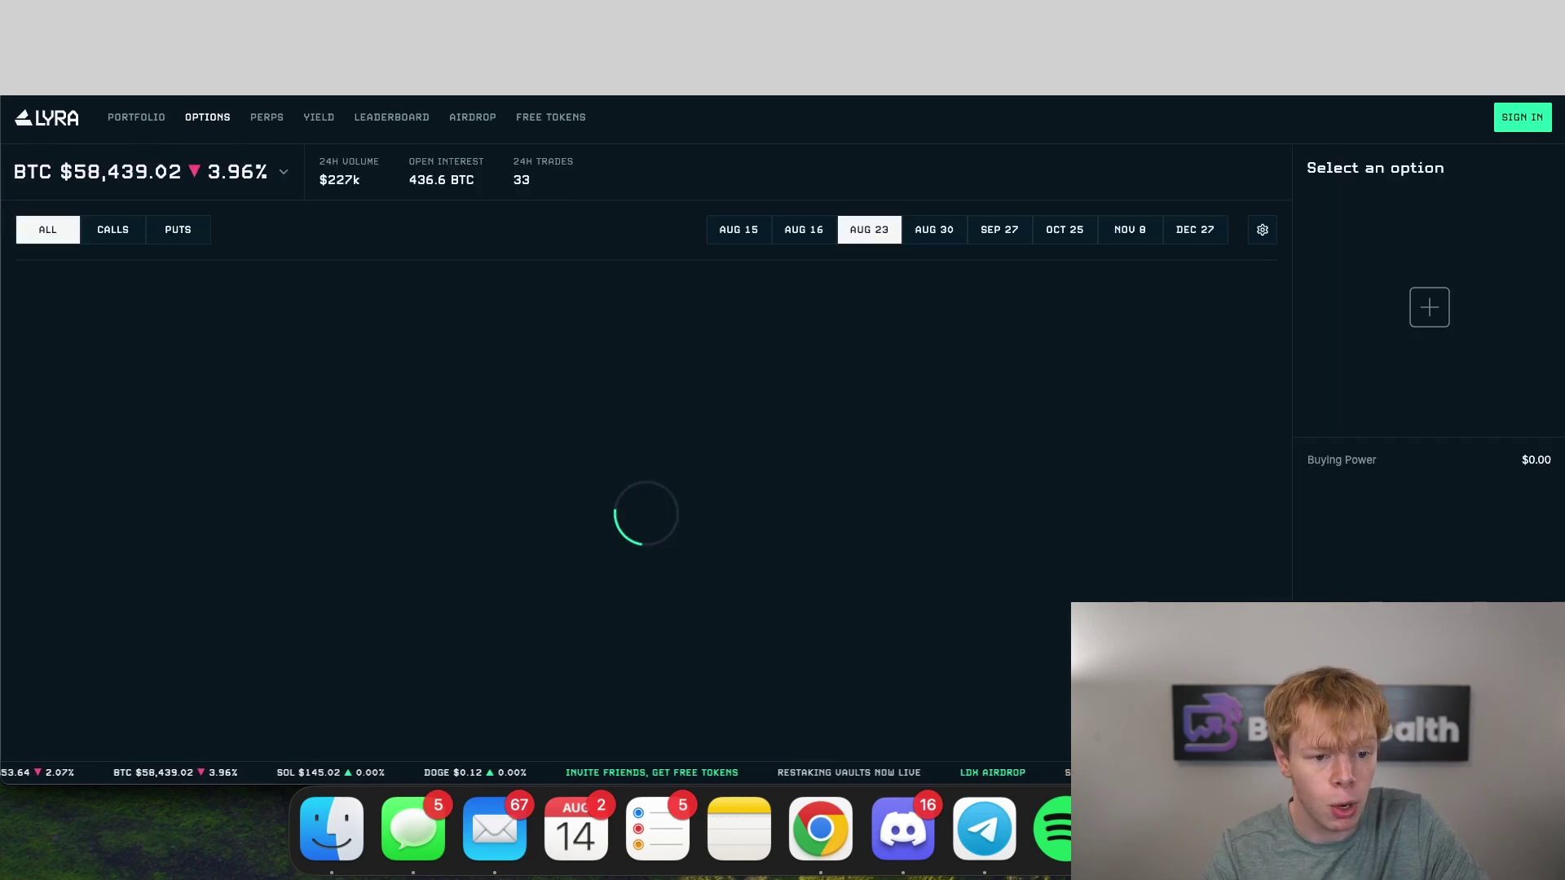
key(ctrl+shift+Tab)
click(759, 153)
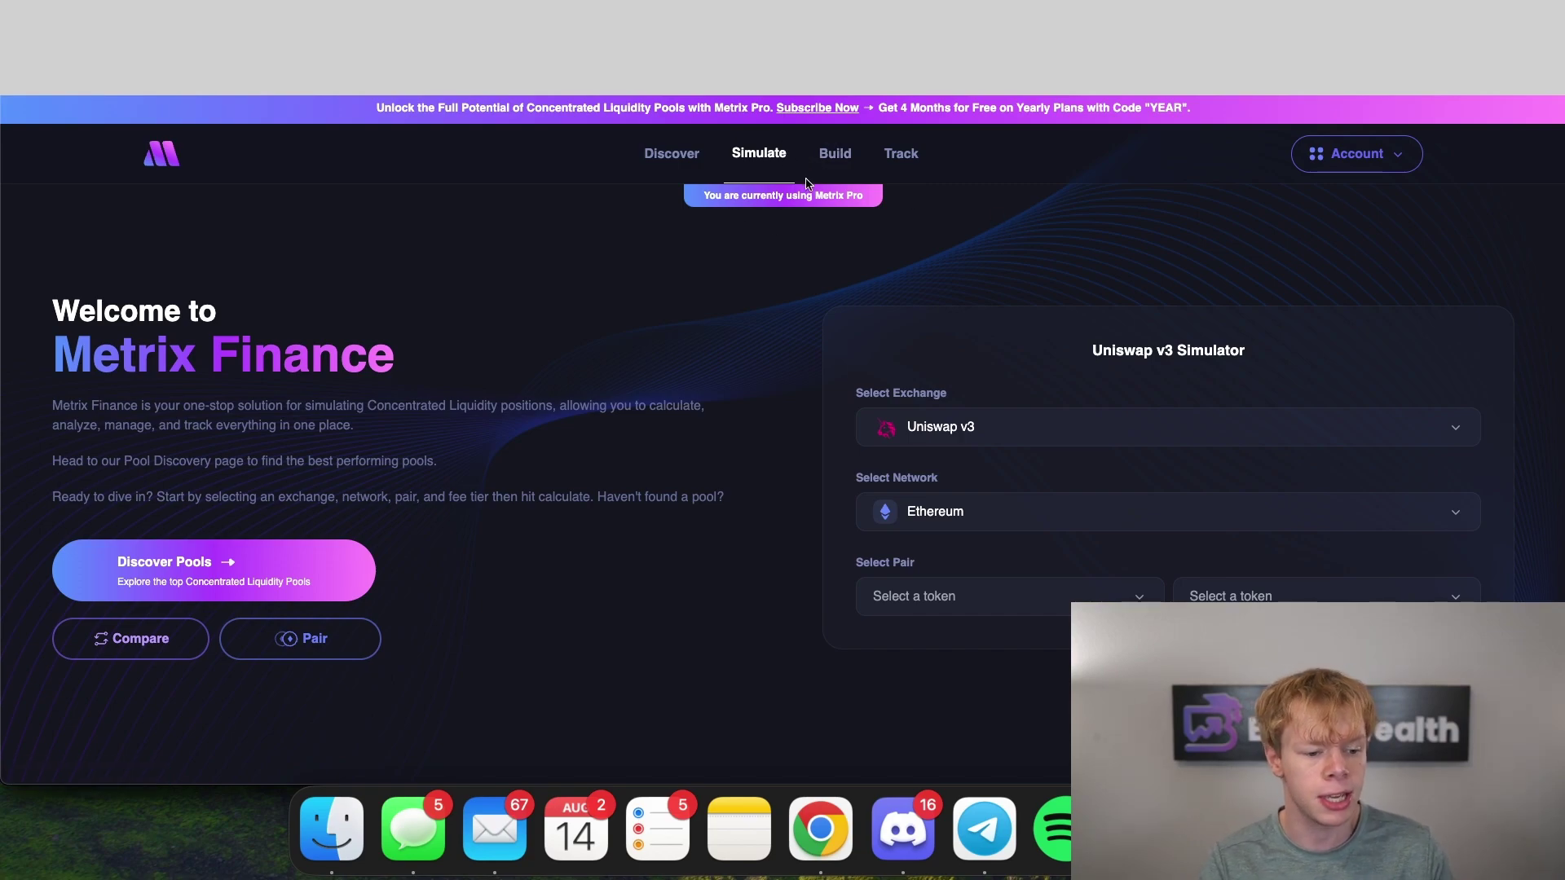
Compare Hegic's 153.14 USDC put cost with Deri's ETHUSD-2600-P price of 65.64
click(361, 625)
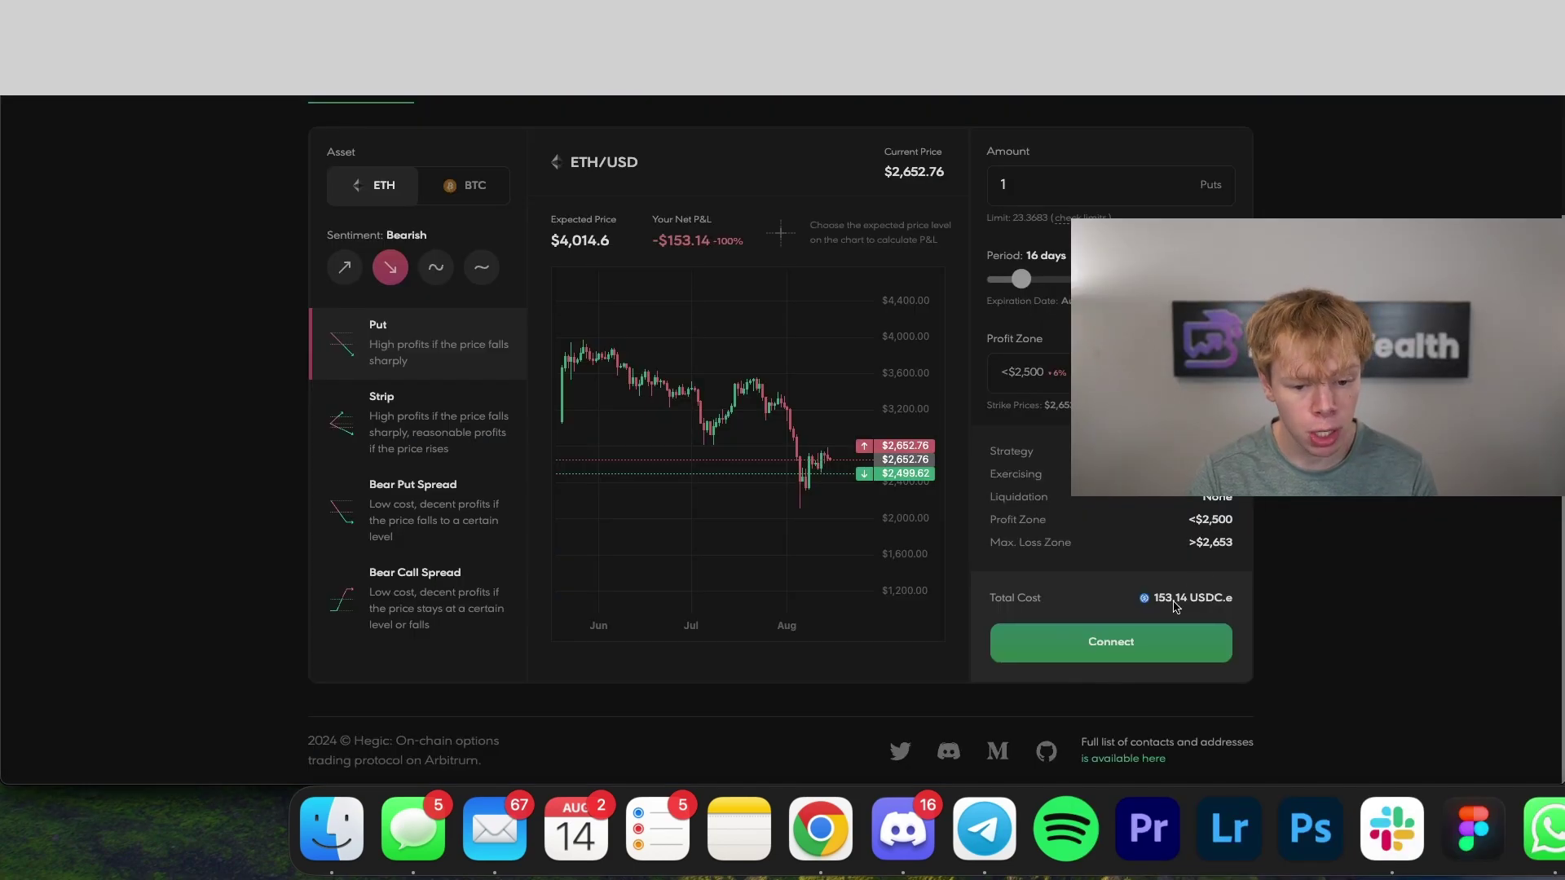
double_click(1170, 600)
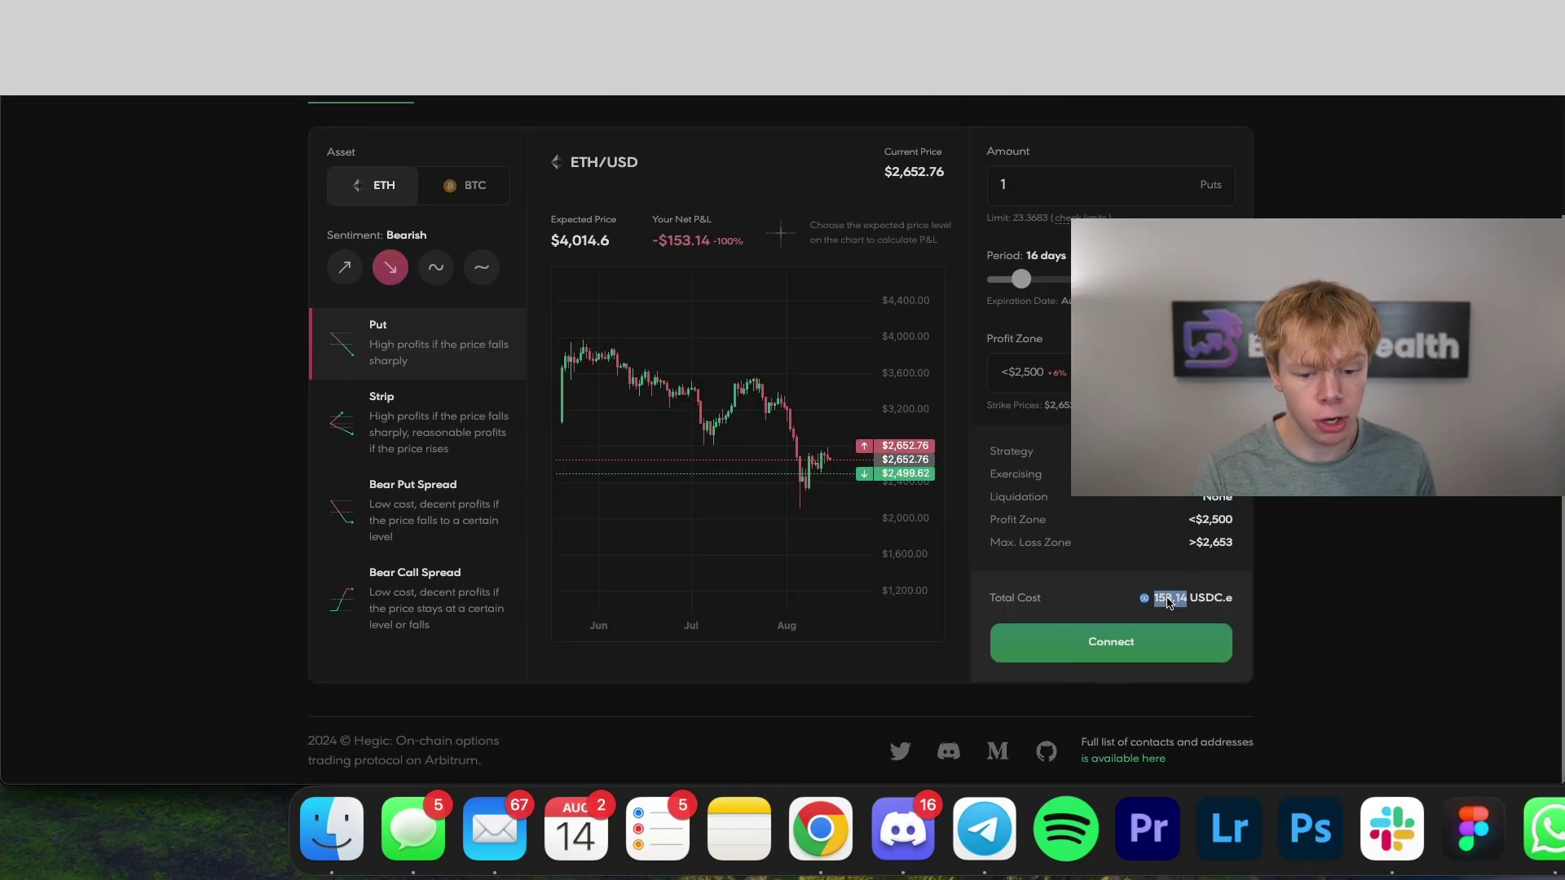
scroll(1237, 601, down, 1)
scroll(1239, 589, up, 1)
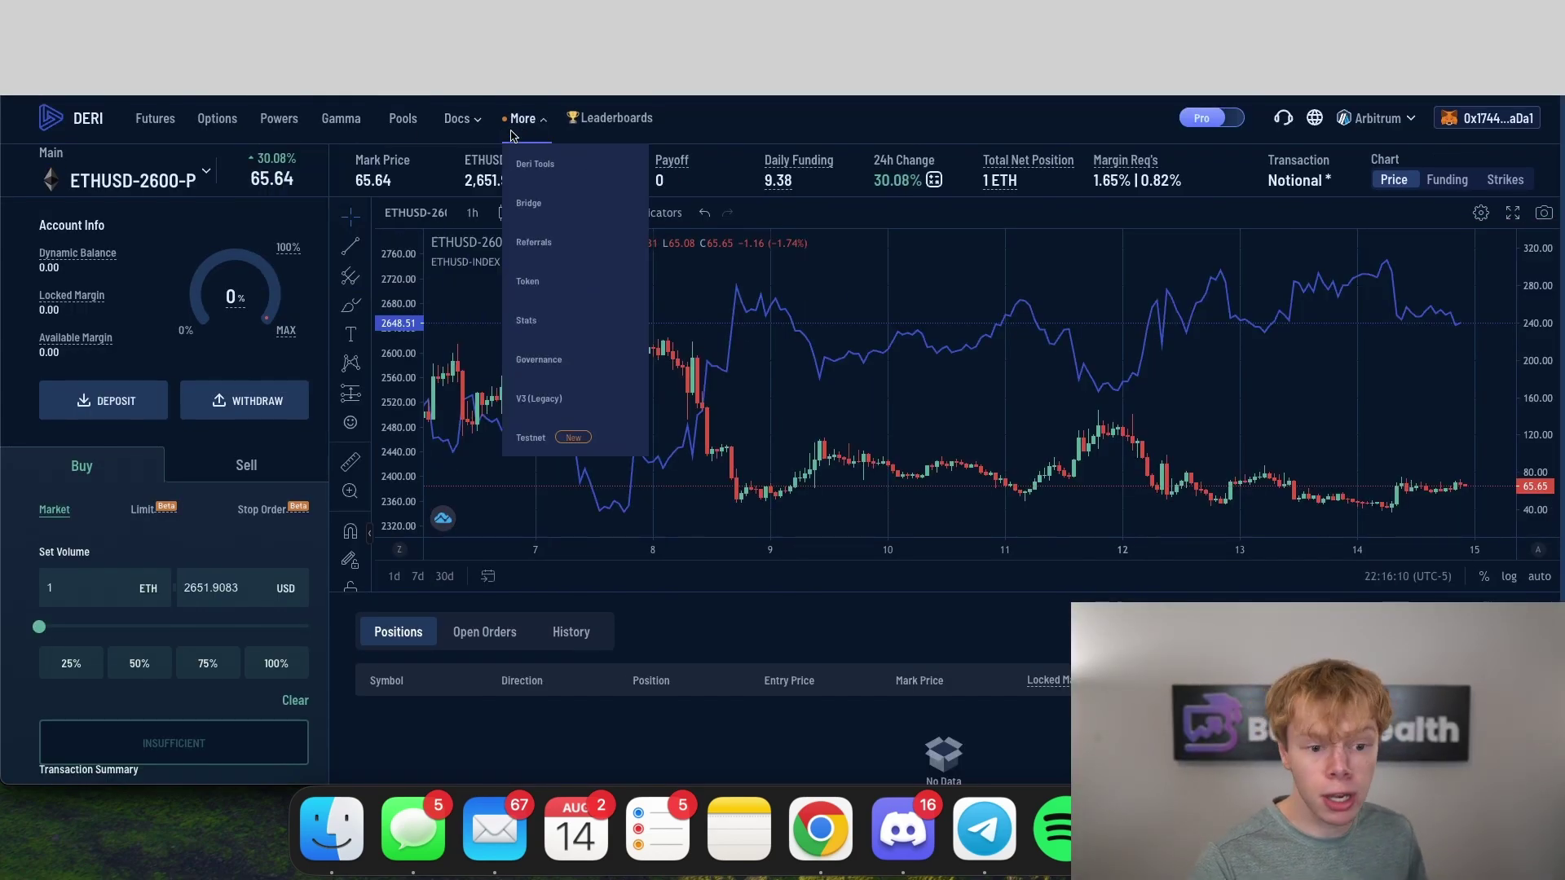
double_click(285, 181)
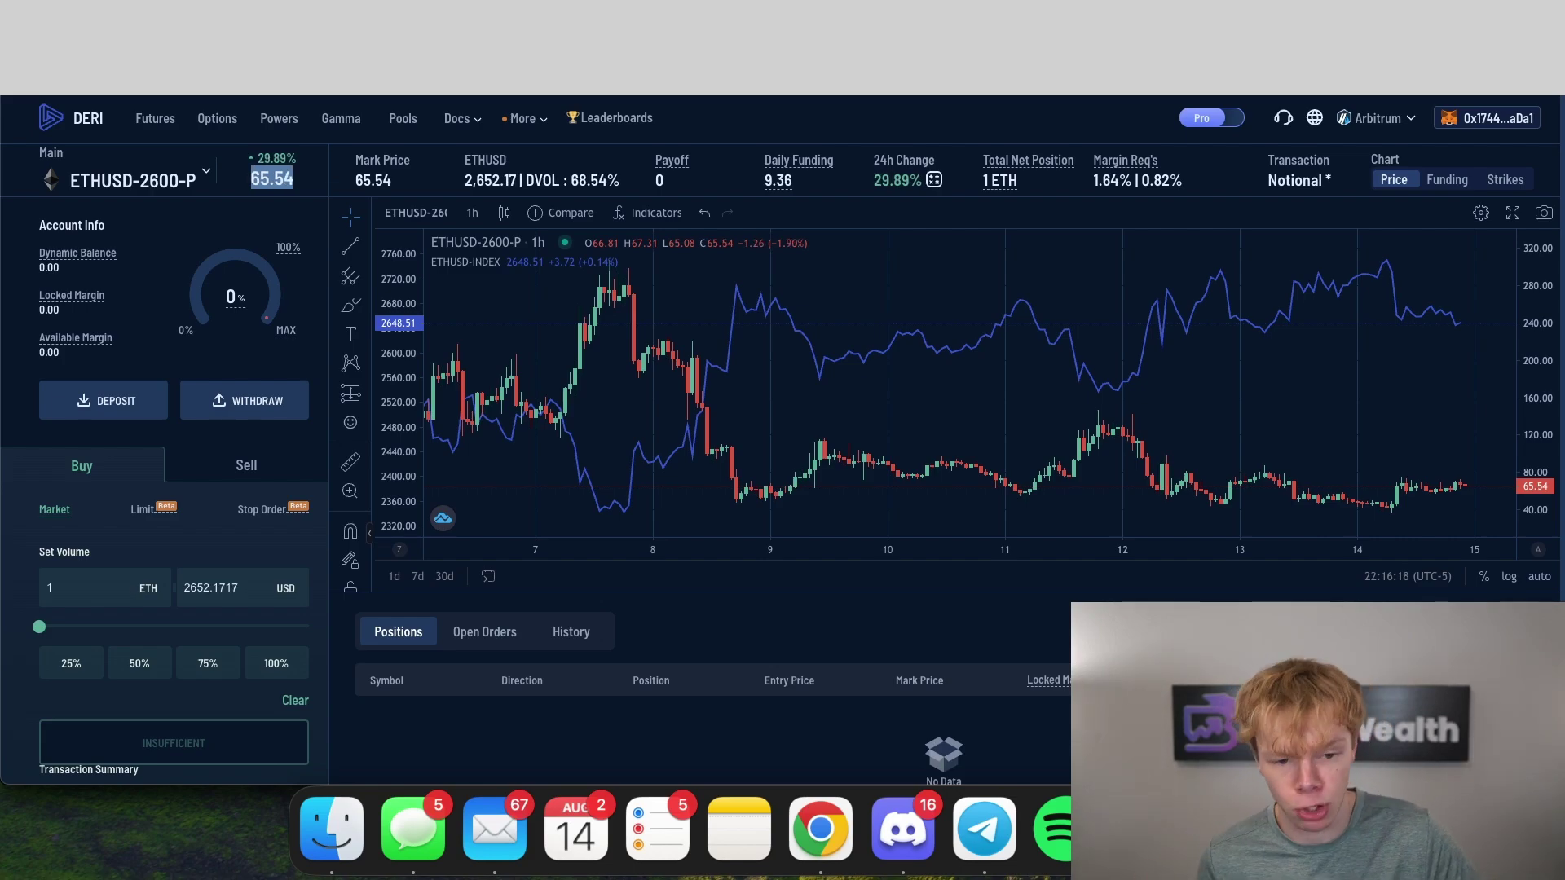
key(ctrl+Tab)
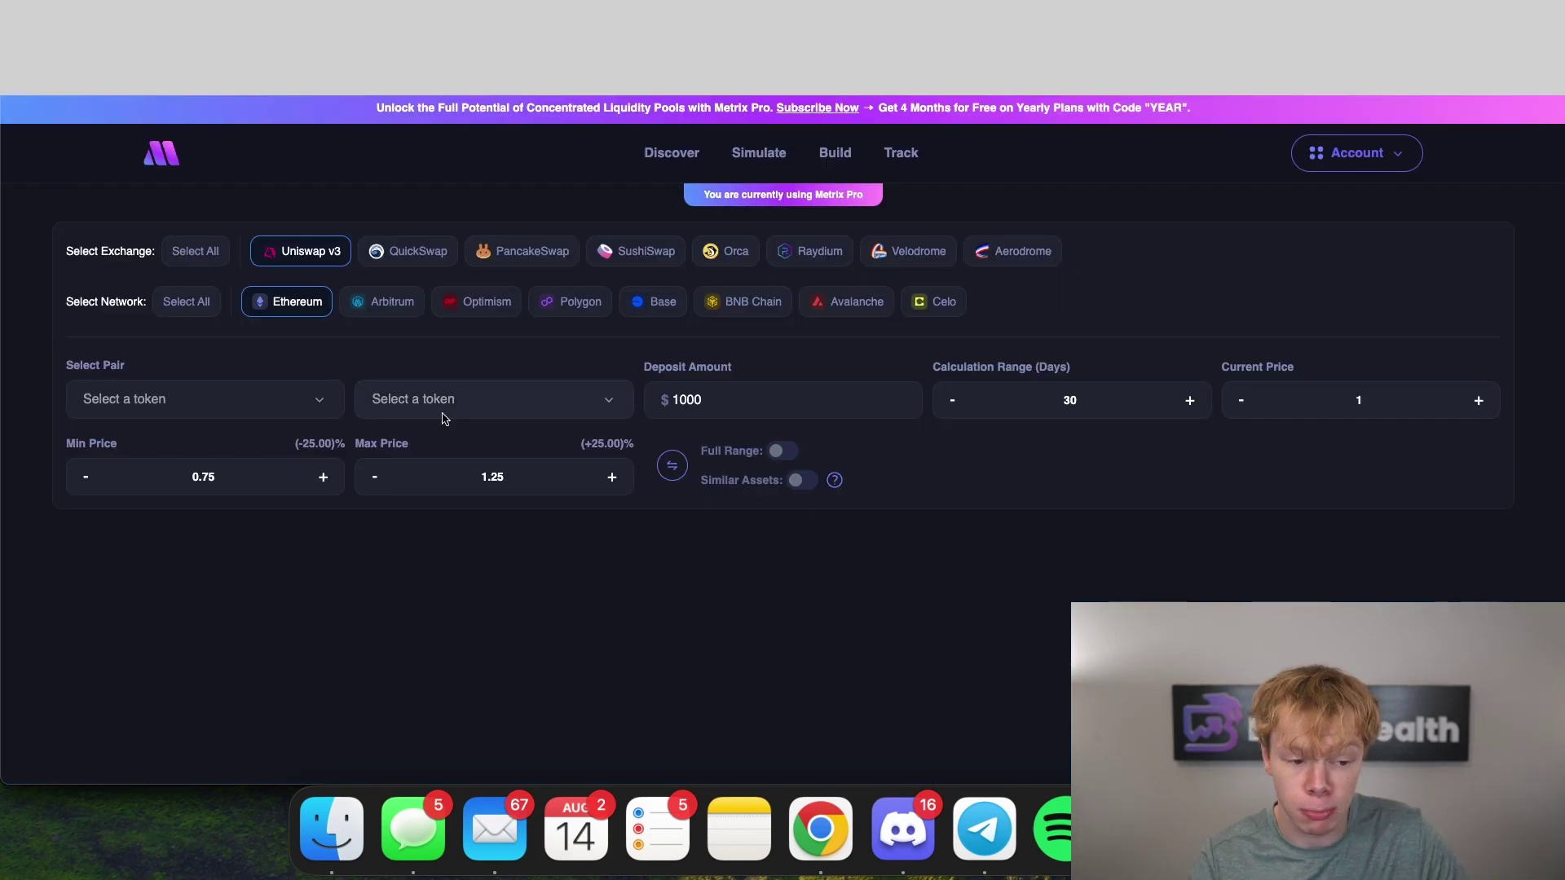
Choose WETH/USDC as the pool pair and note the 168.36% yearly APR
click(285, 402)
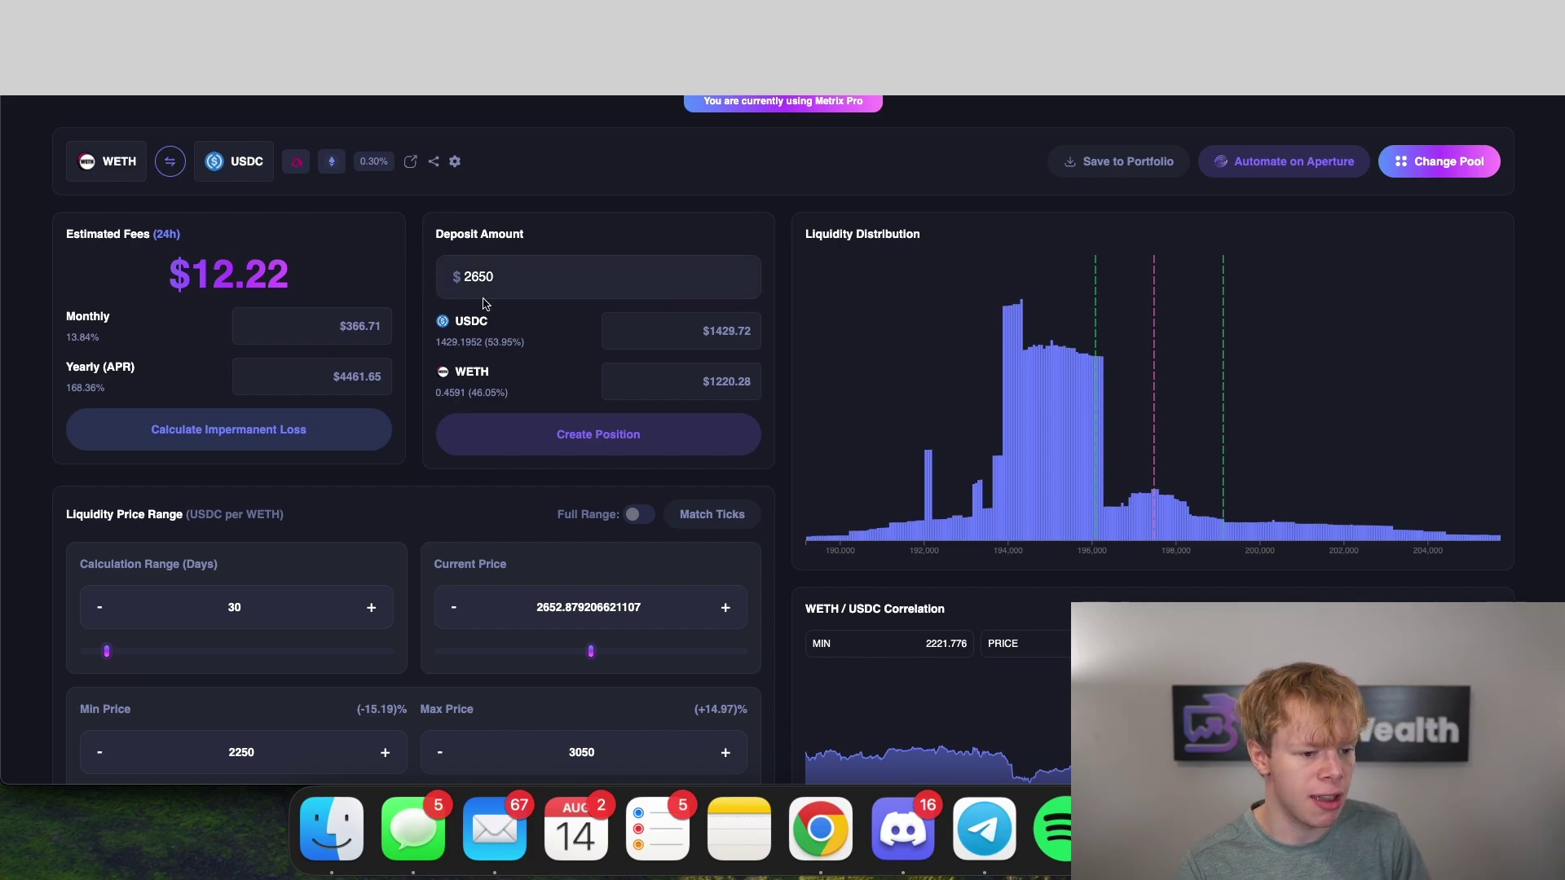
double_click(78, 392)
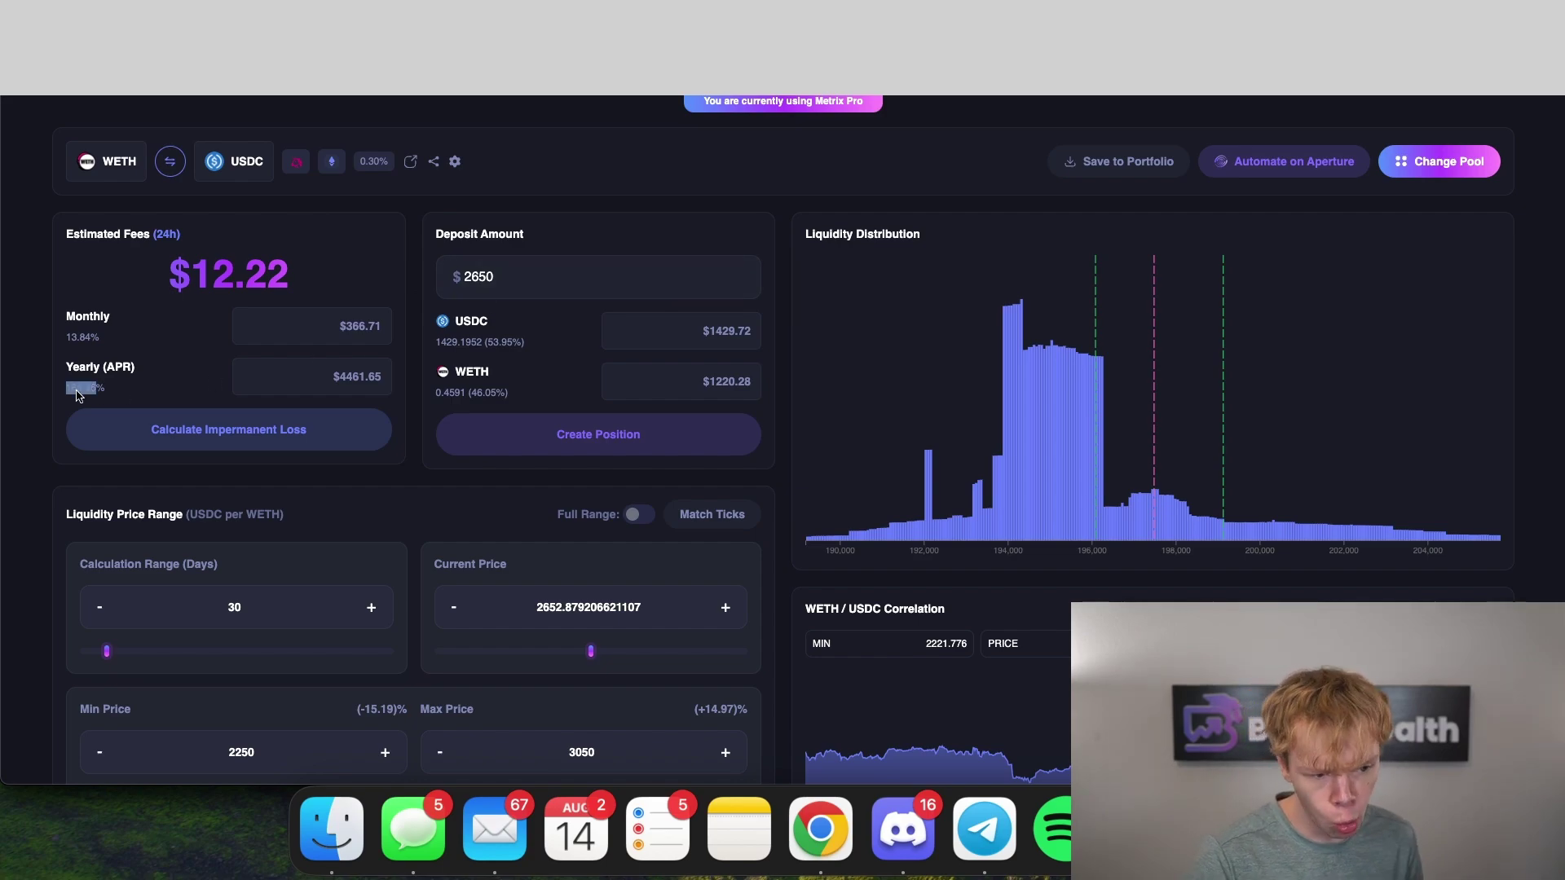
click(139, 391)
scroll(139, 391, down, 3)
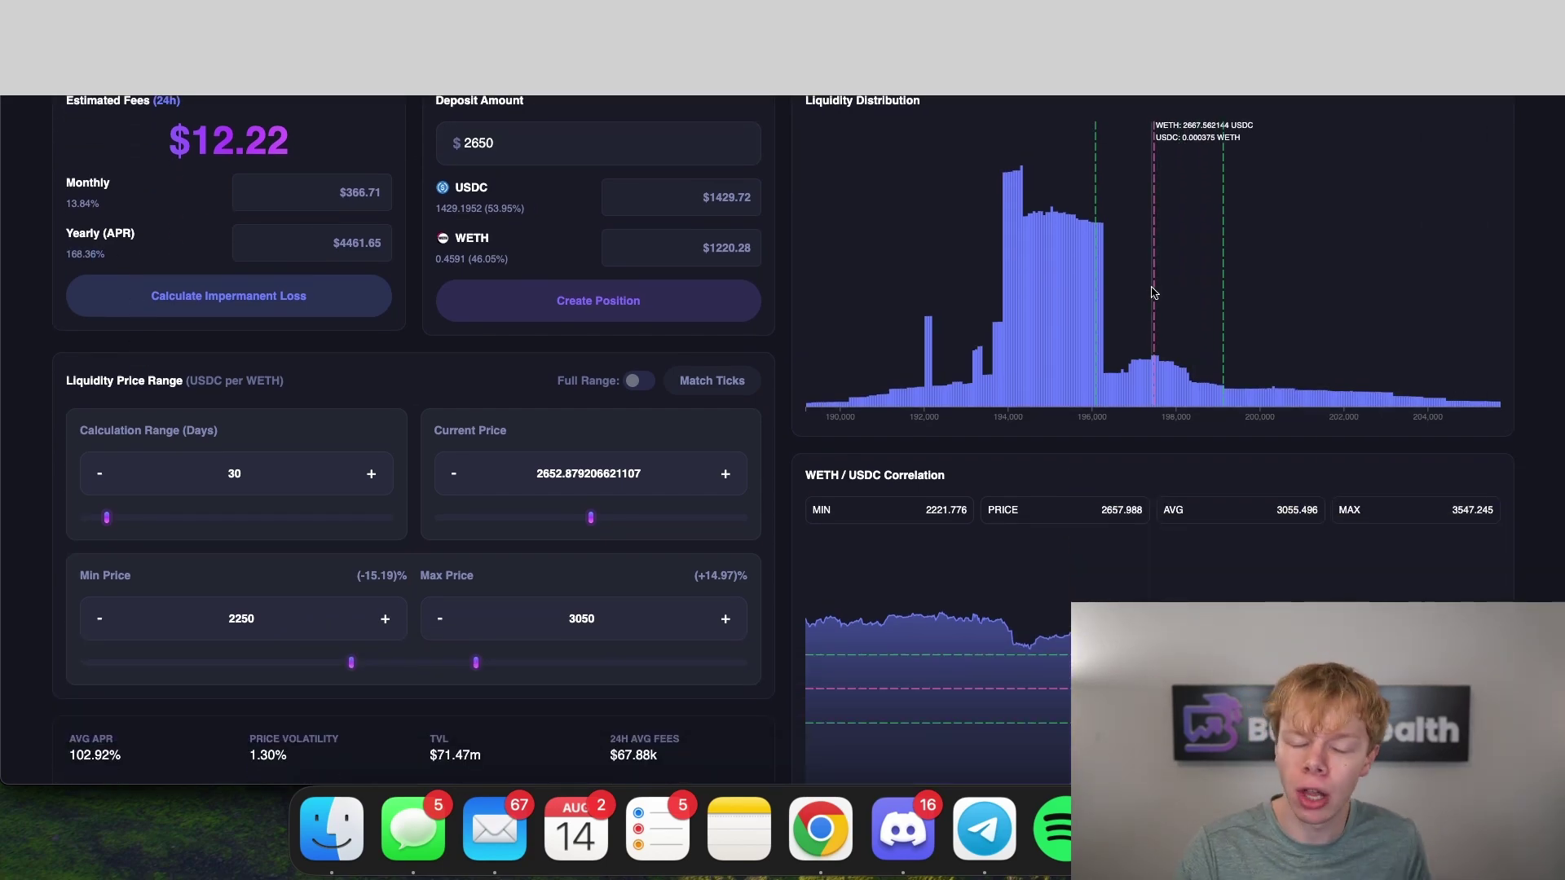
scroll(1157, 292, down, 1)
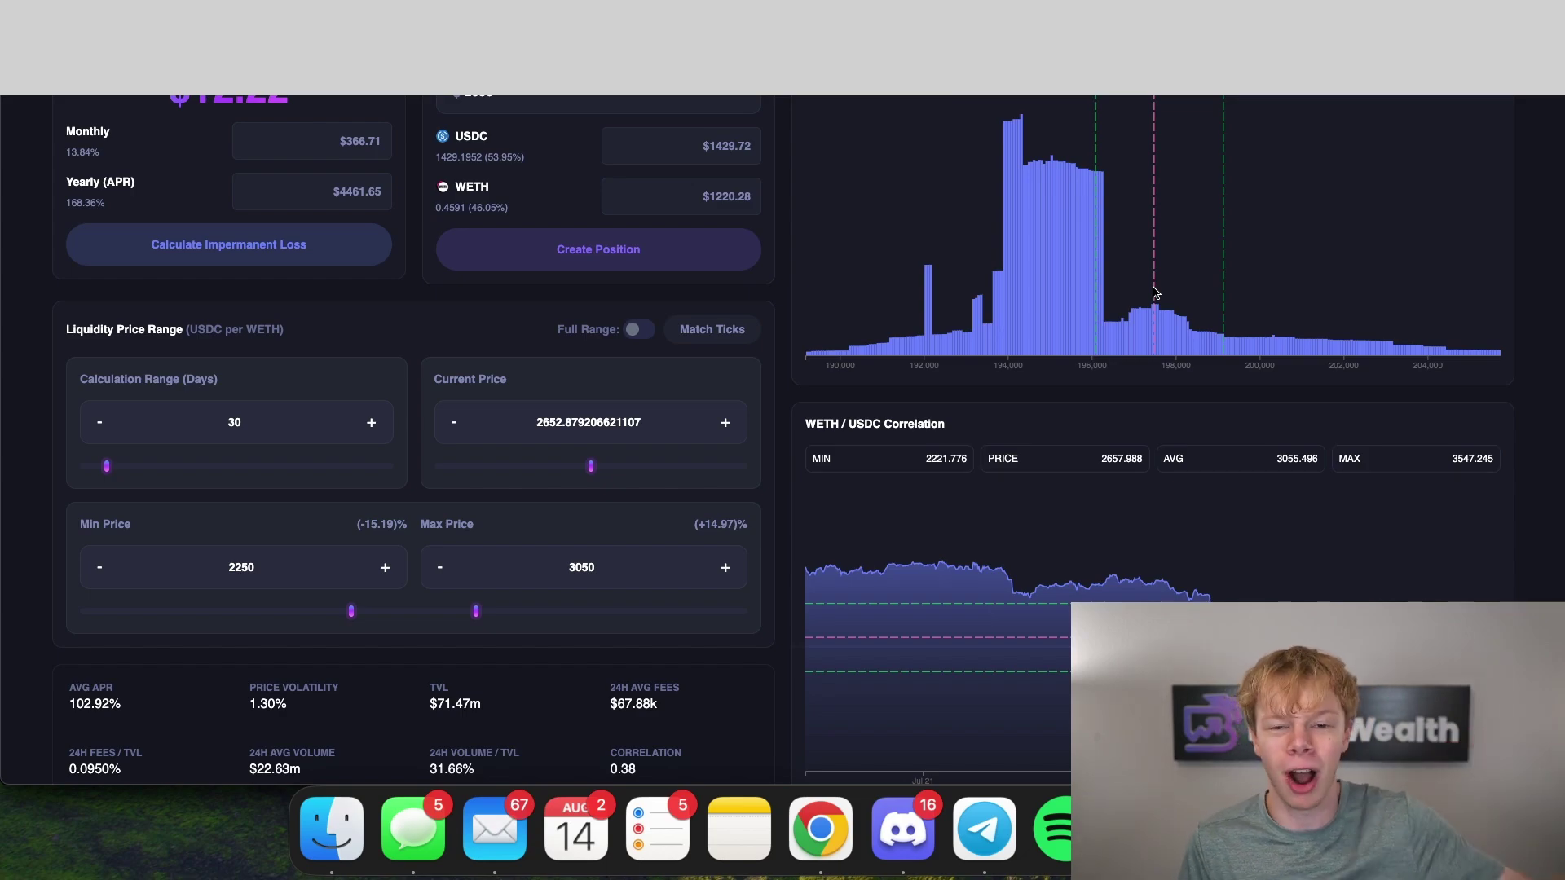
scroll(1153, 291, down, 2)
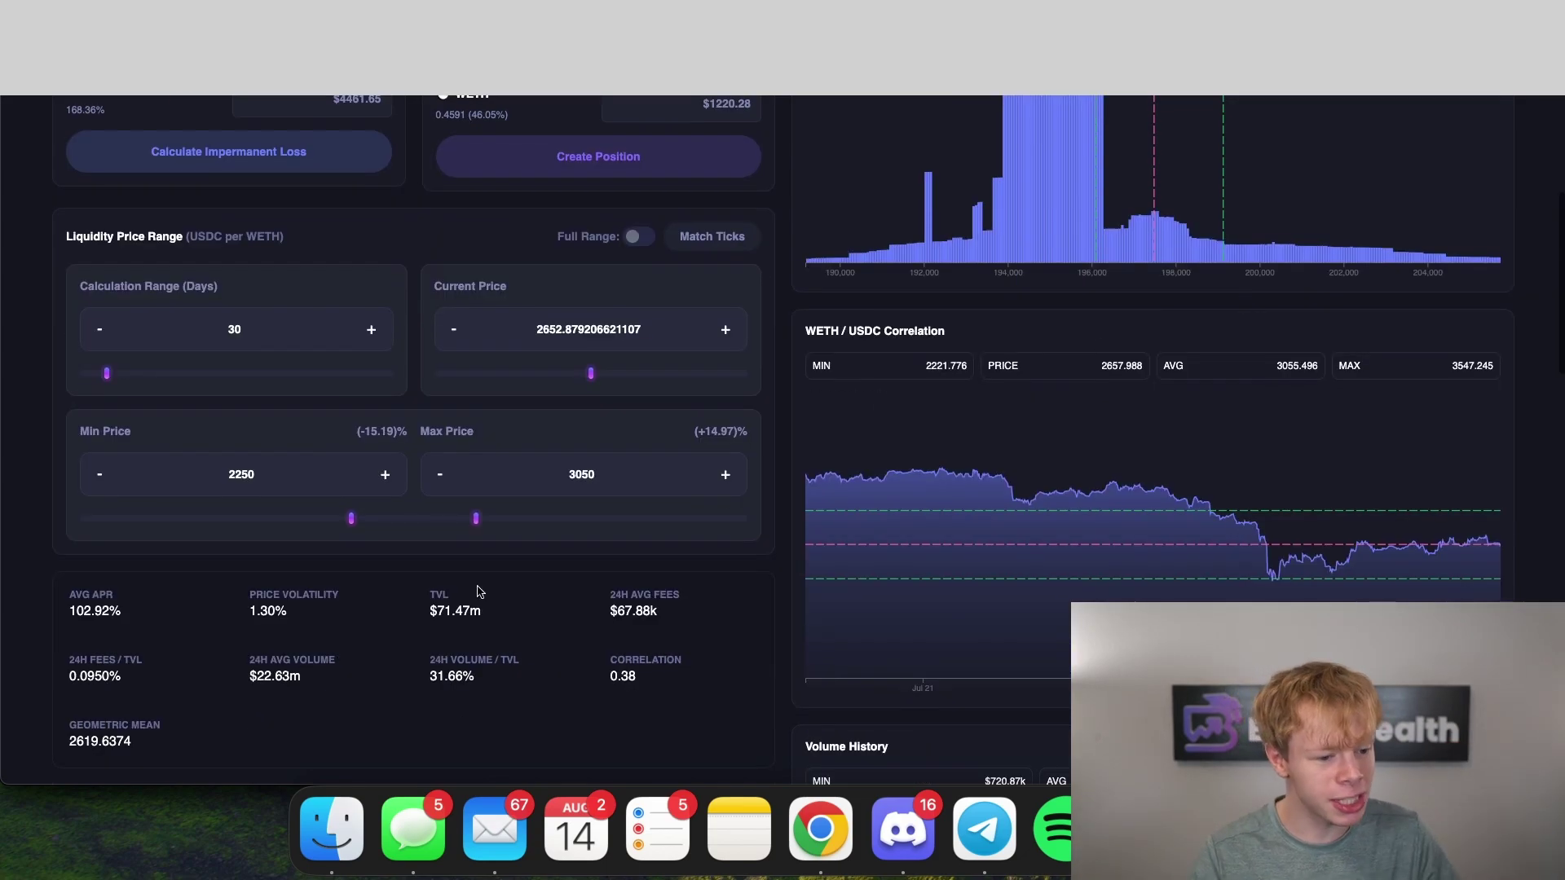
Confirm the 2250–3050 price range and $2650 deposit, rechecking the 168.36% APR
double_click(274, 484)
double_click(632, 489)
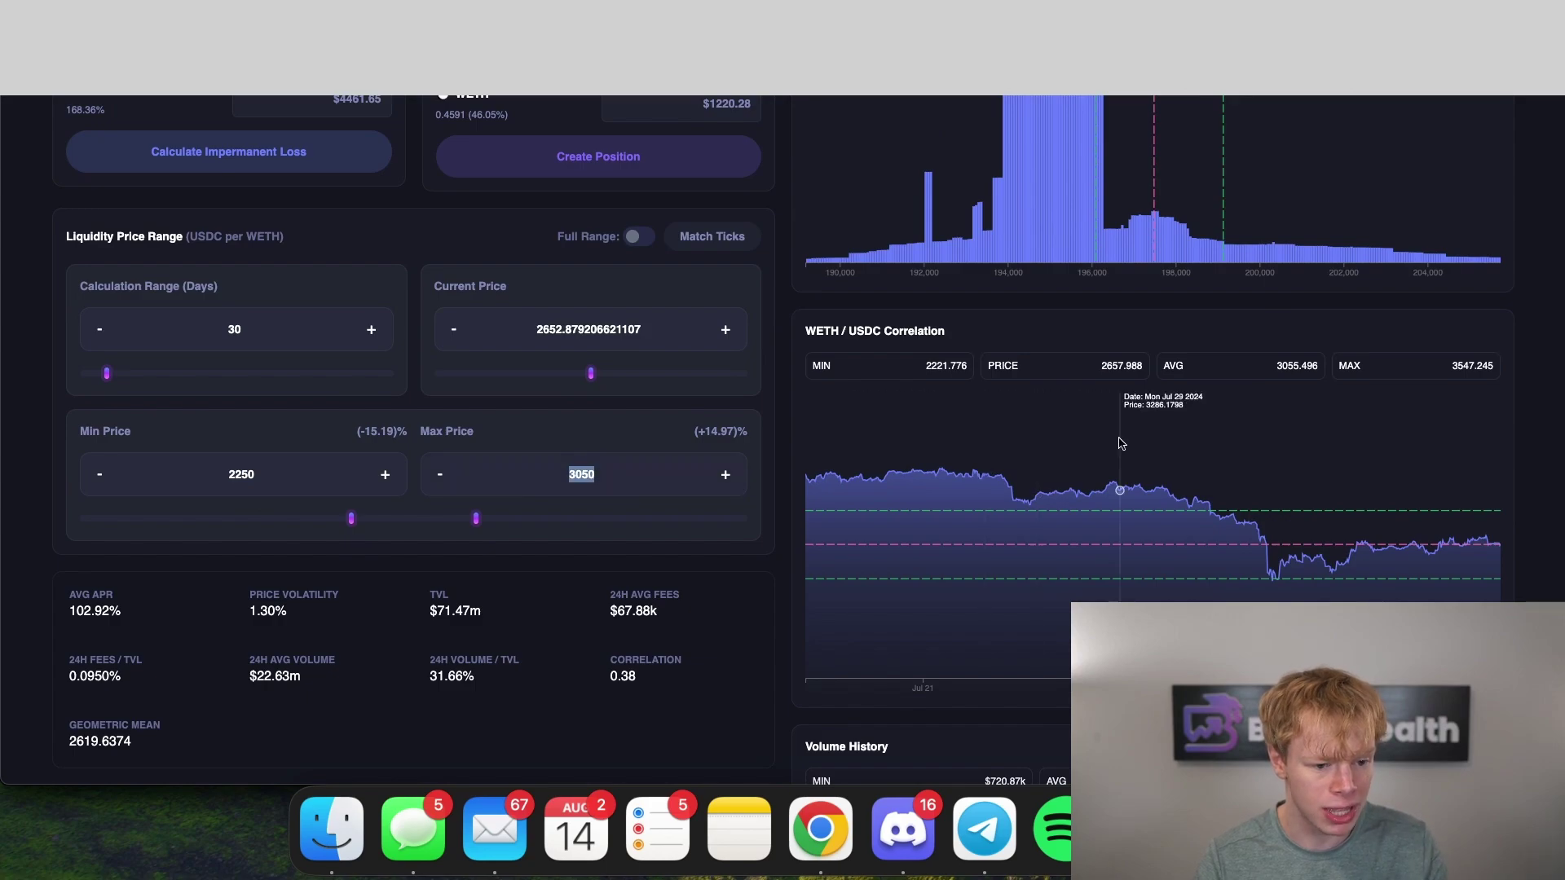
scroll(1157, 415, up, 3)
double_click(76, 265)
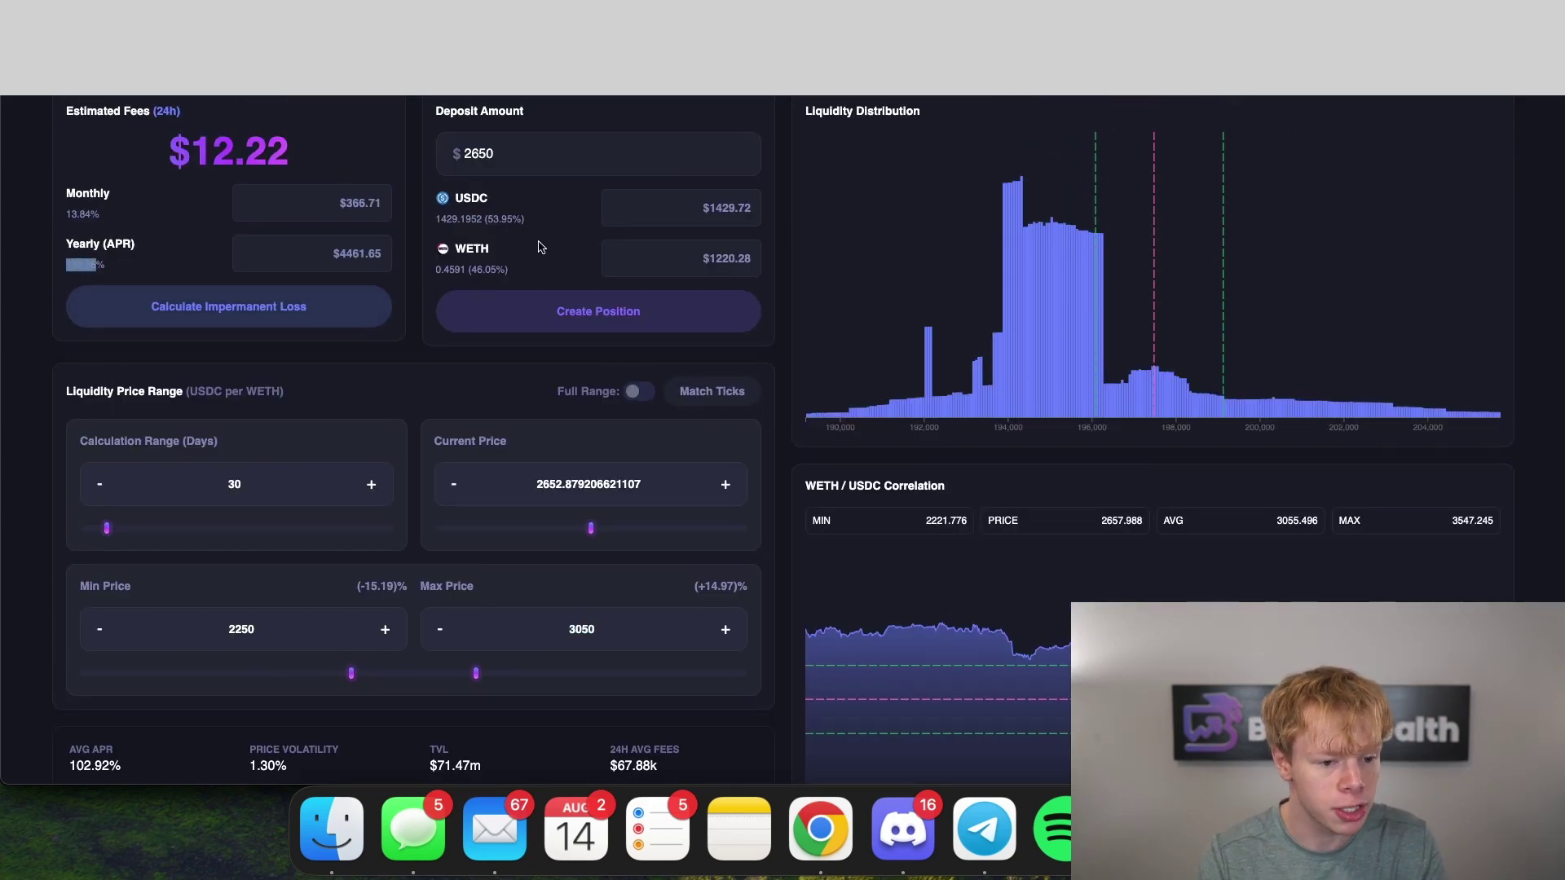
drag(539, 162, 438, 157)
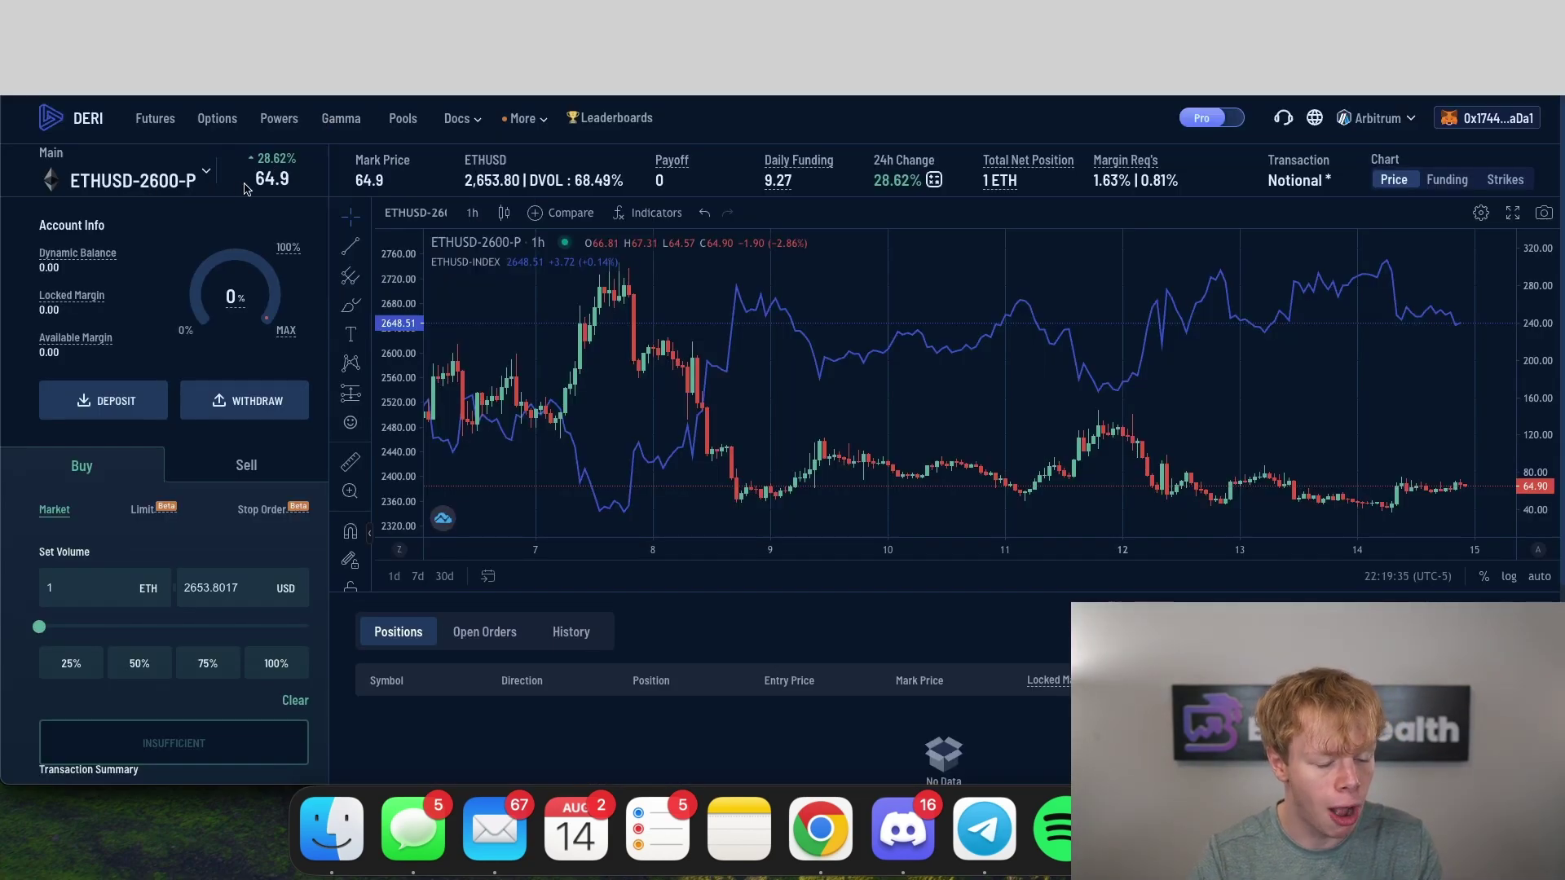
Hedge the 2250–3050 LP with 1.2 bought 2600 puts at 65 premium, 168.36% APR, 7 days
drag(262, 186, 290, 181)
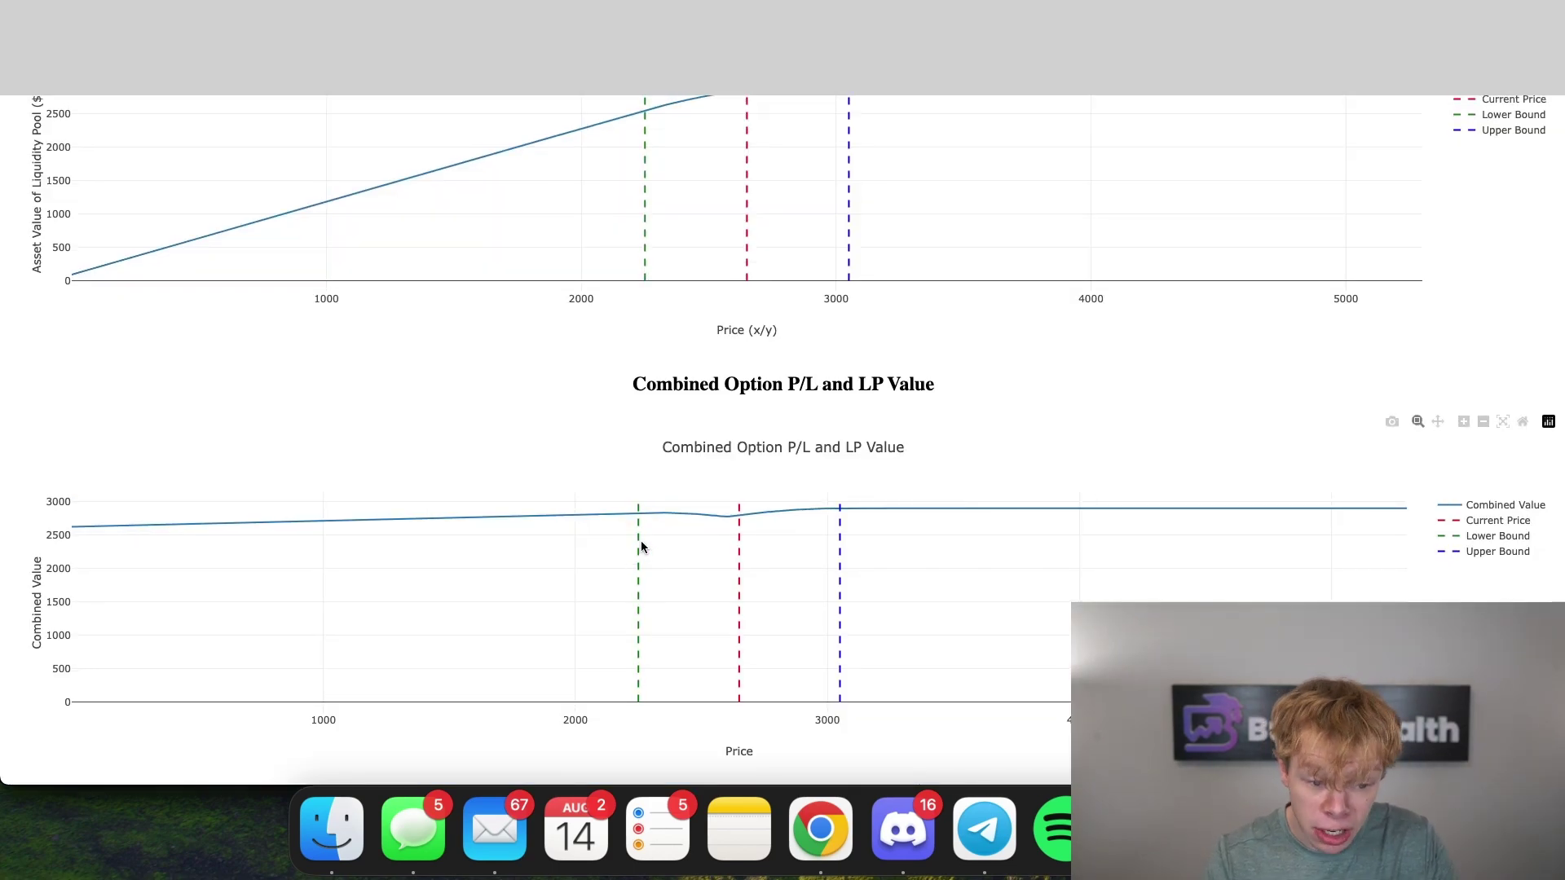
mouse_move(636, 522)
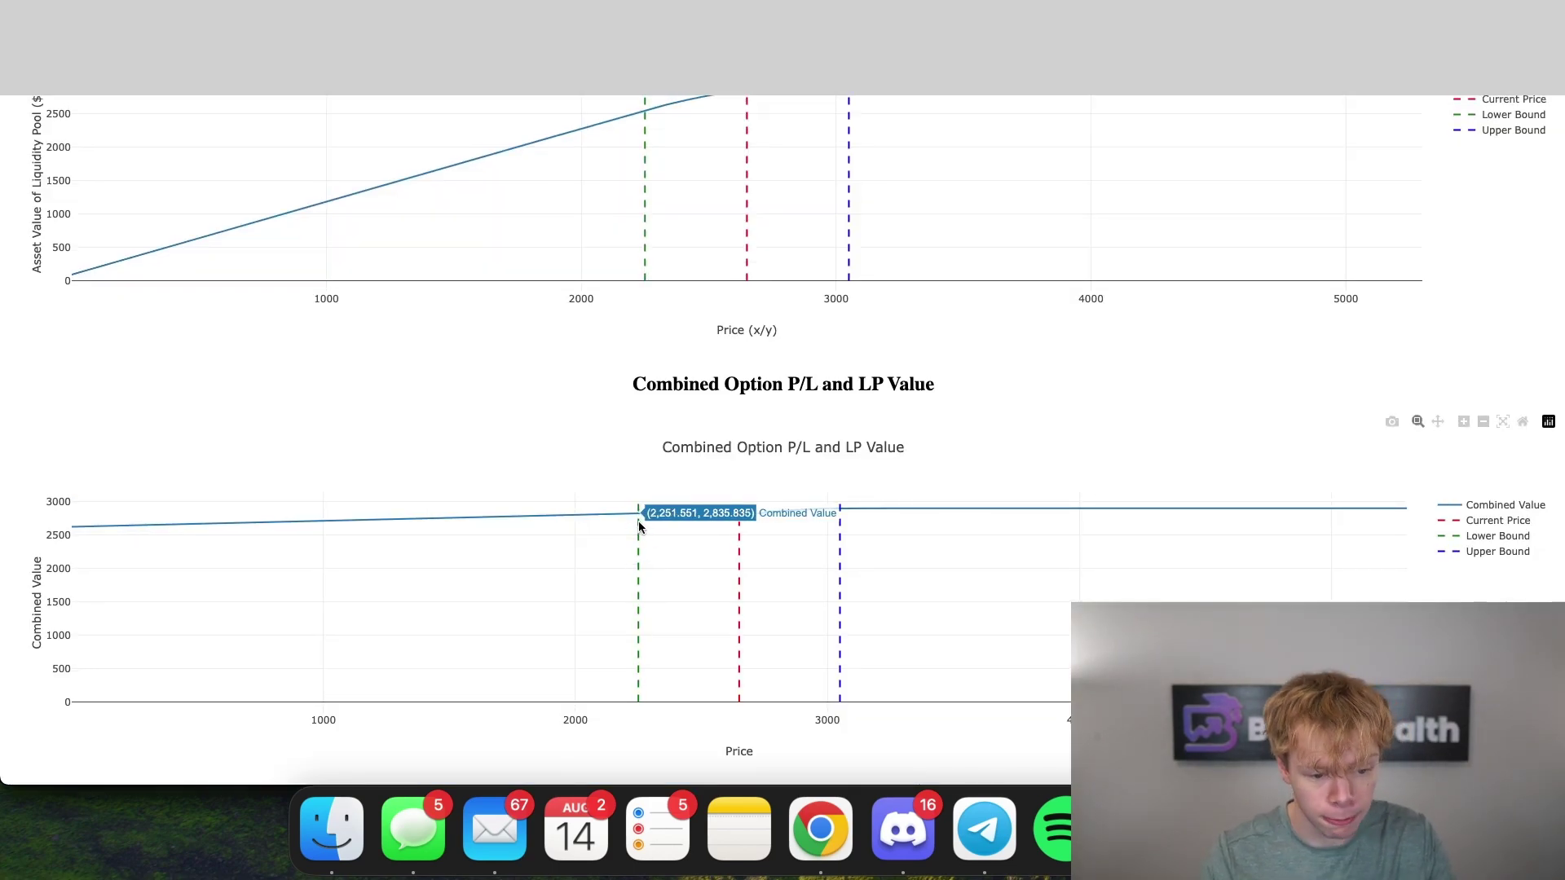
scroll(525, 324, up, 15)
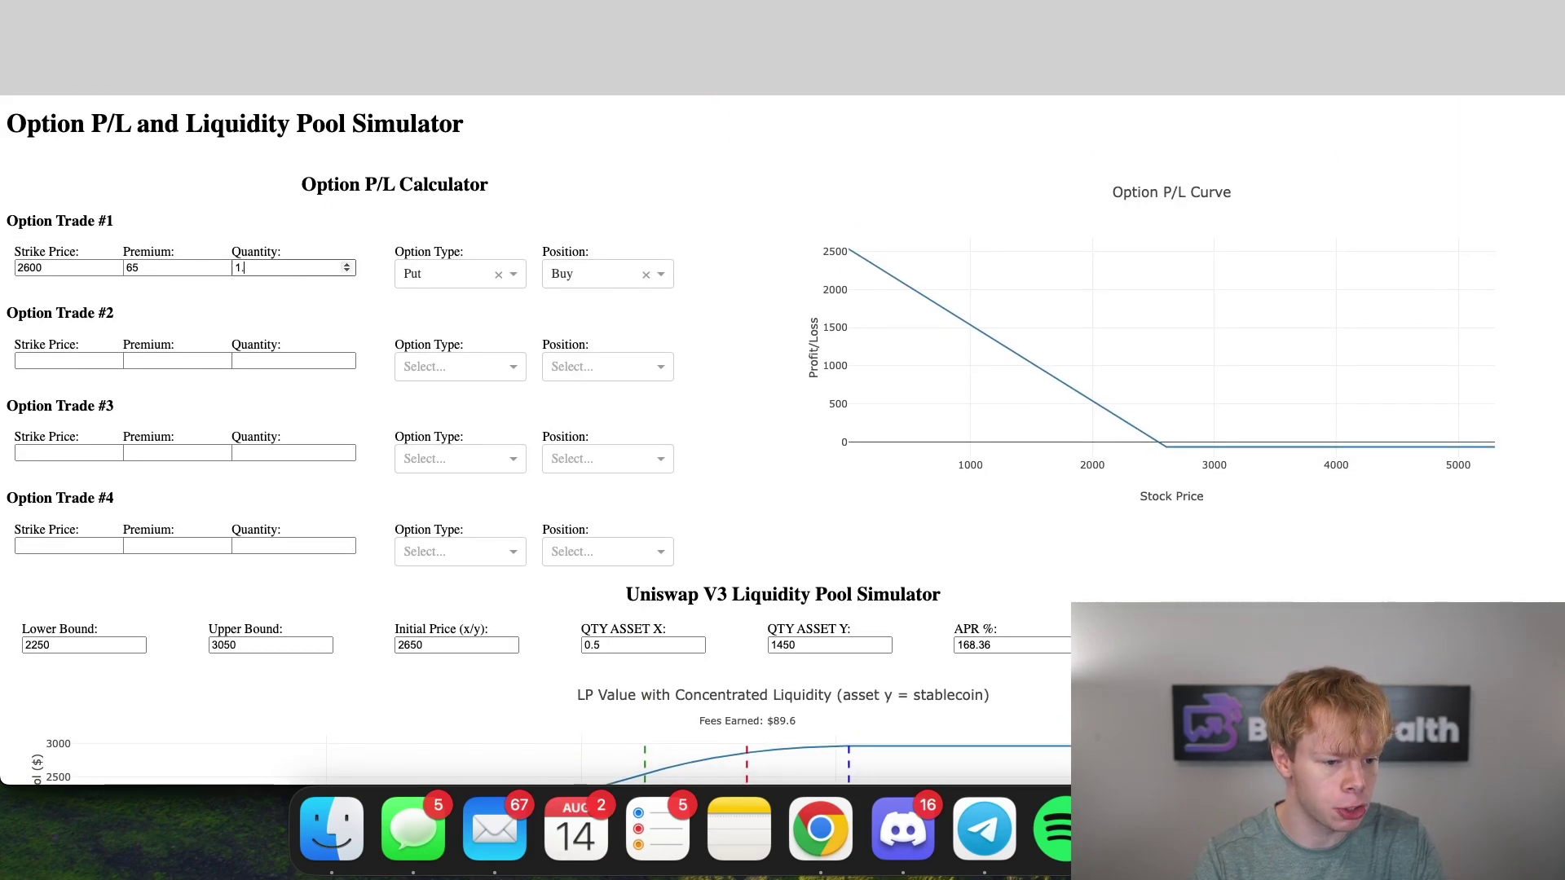
scroll(505, 343, down, 8)
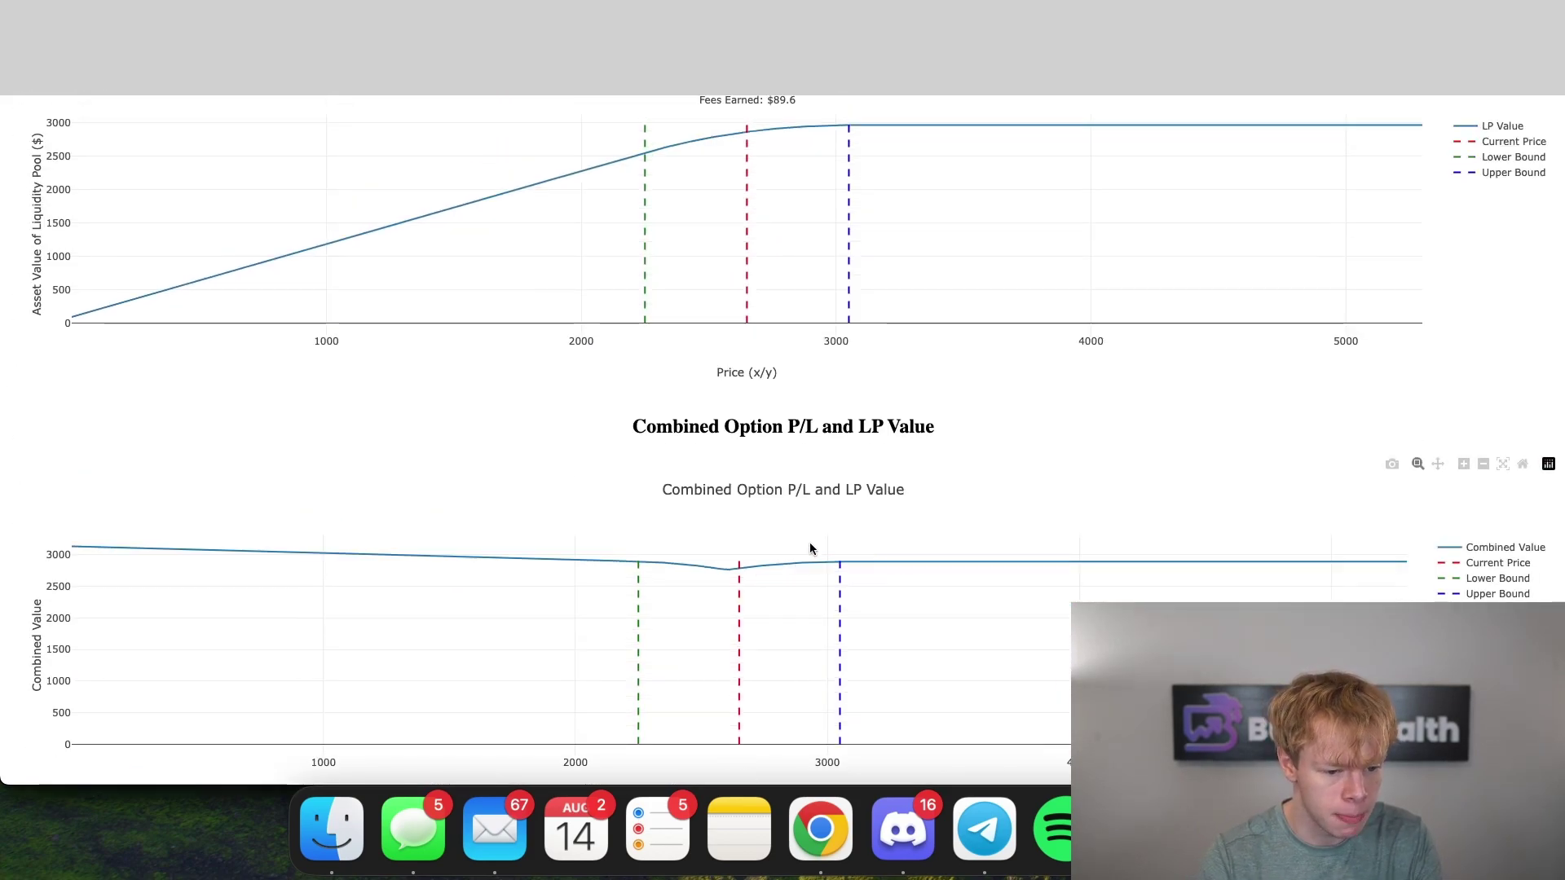
scroll(726, 480, up, 15)
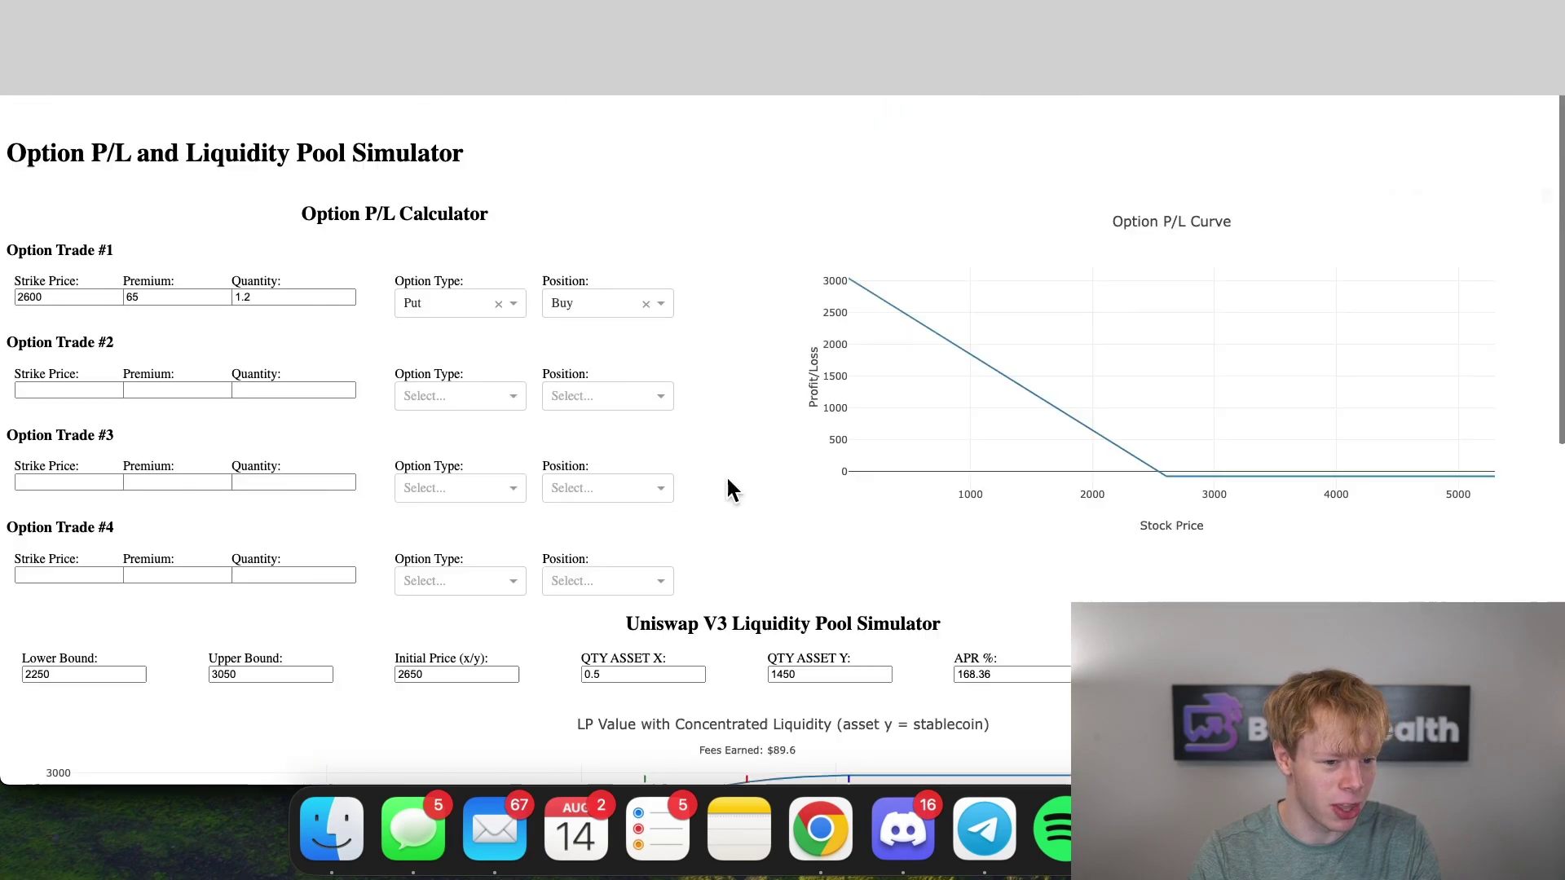
scroll(415, 199, down, 15)
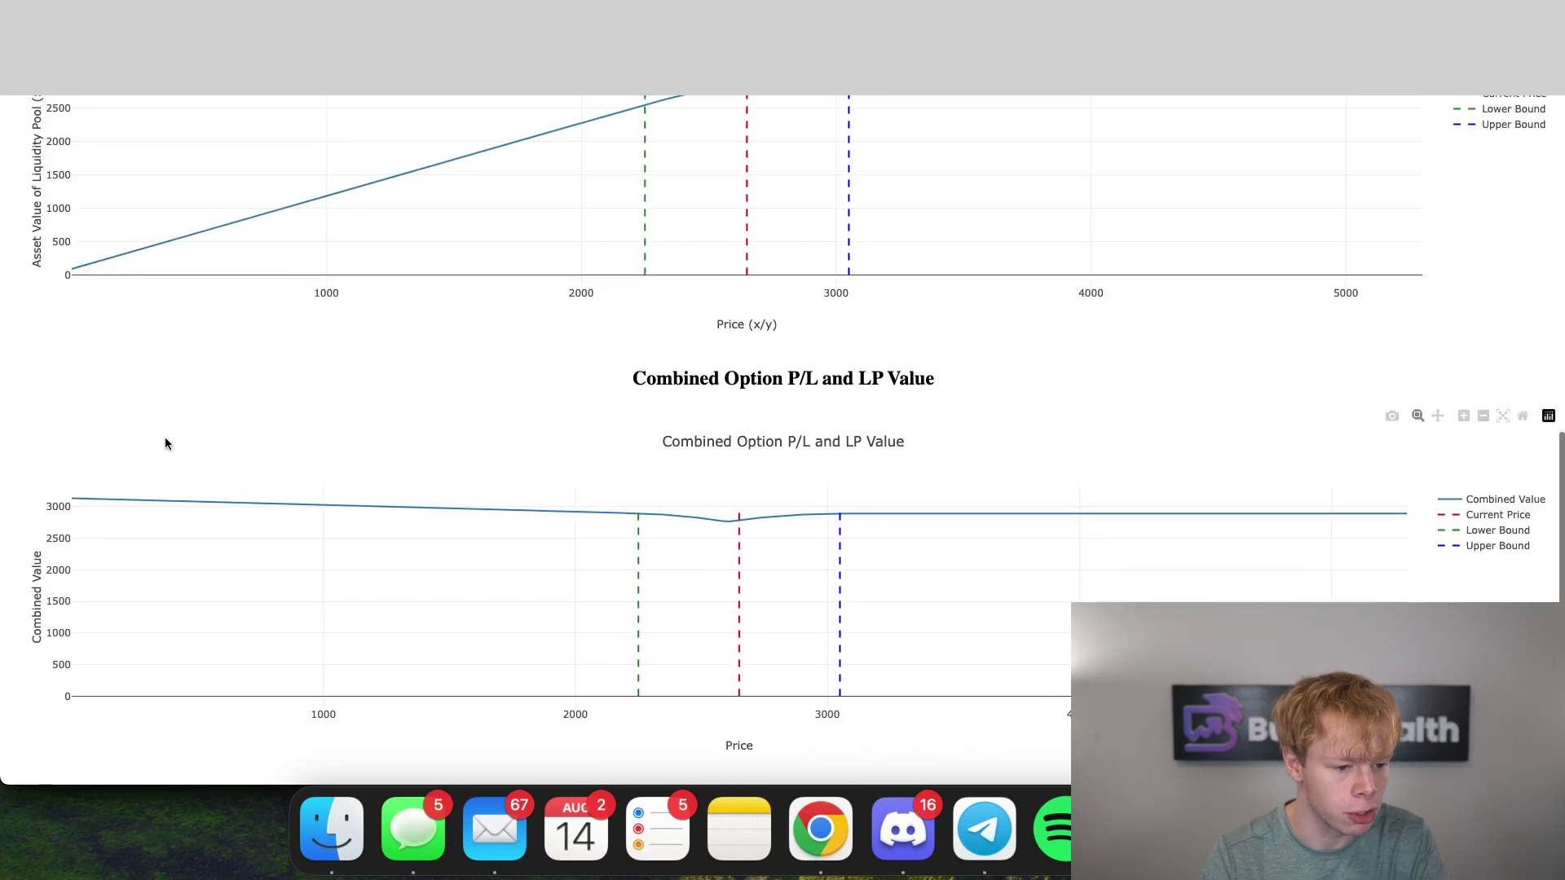
mouse_move(72, 524)
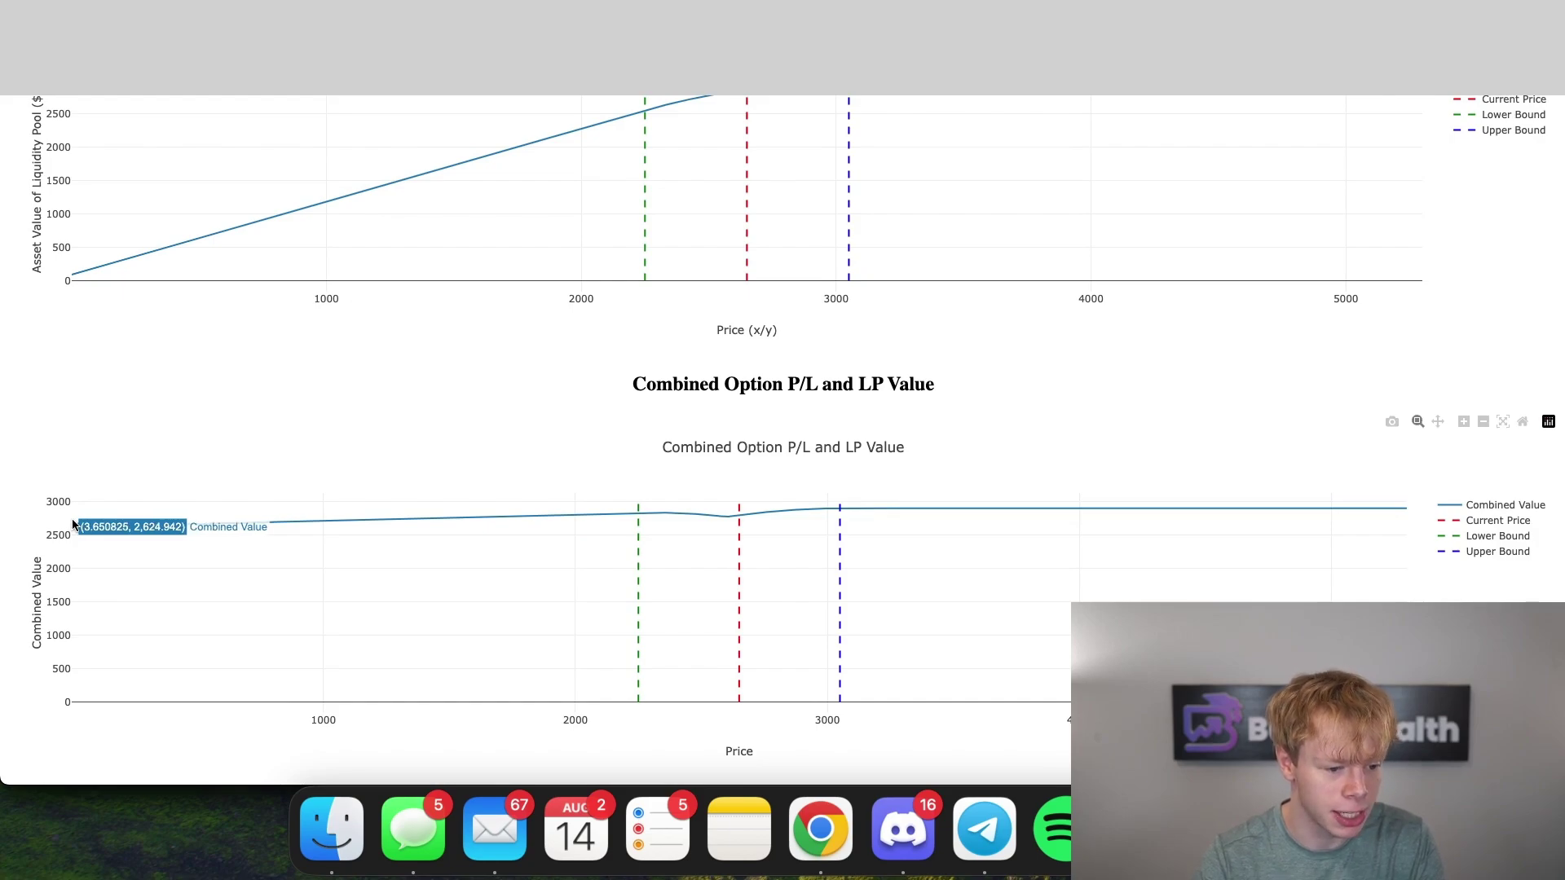
scroll(241, 522, up, 3)
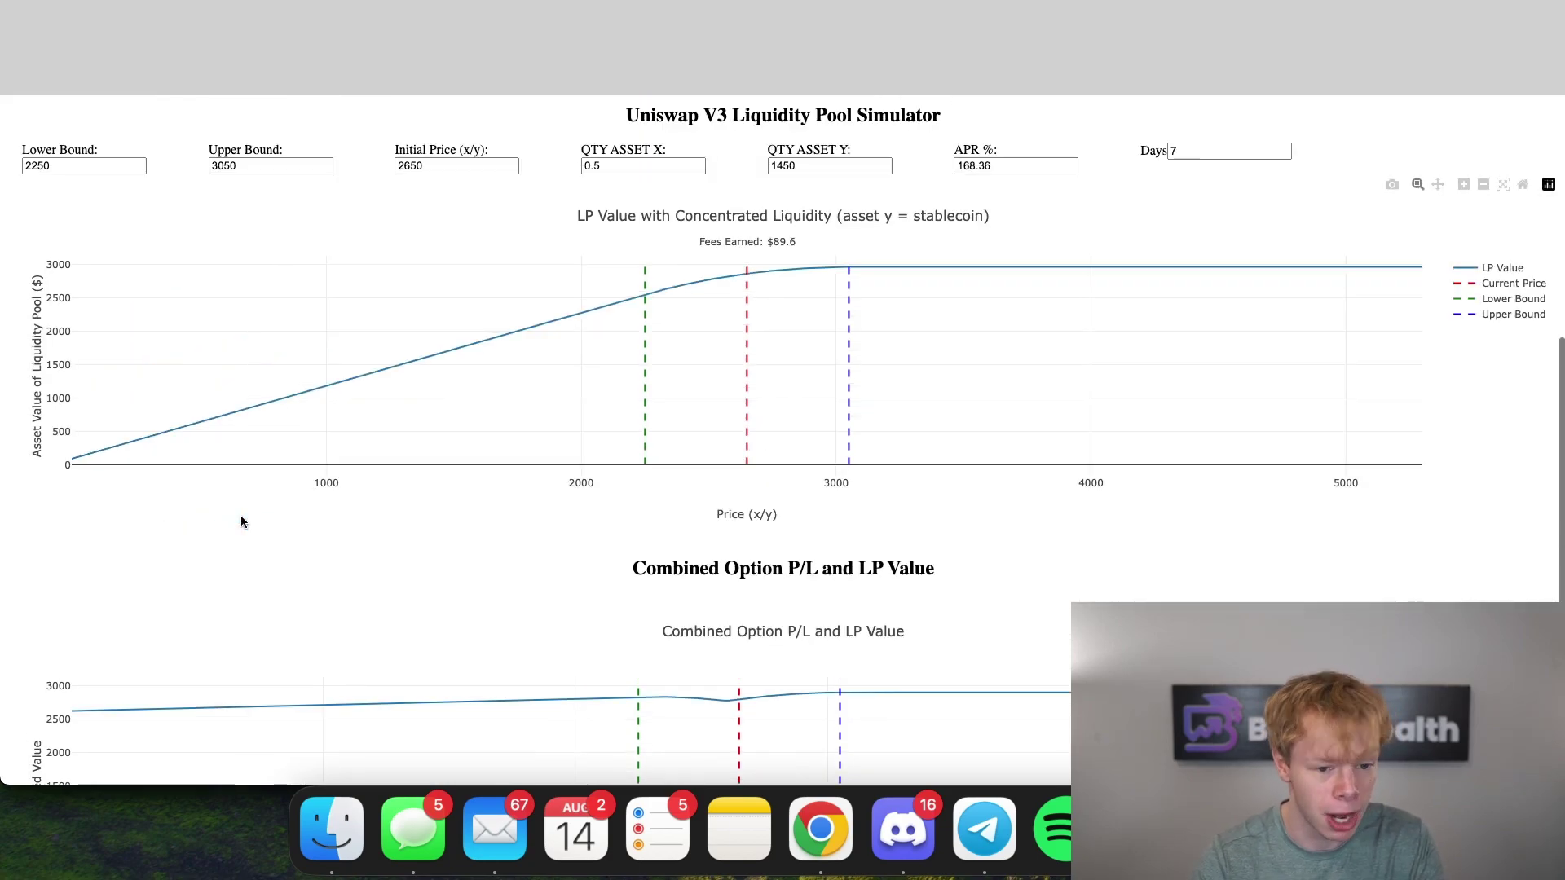
scroll(248, 516, down, 3)
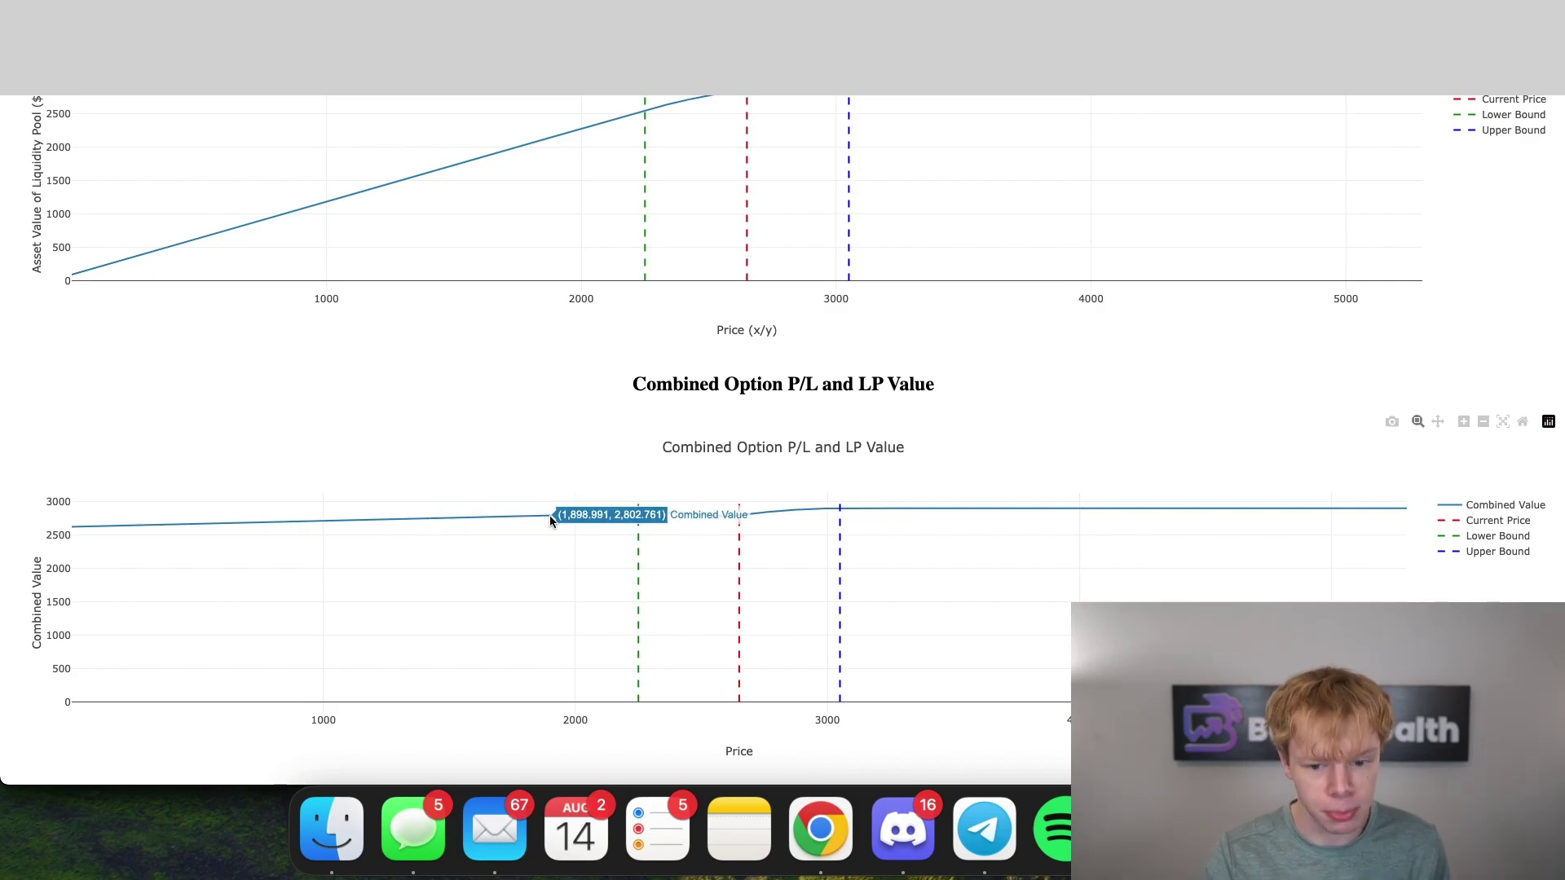
scroll(549, 515, up, 5)
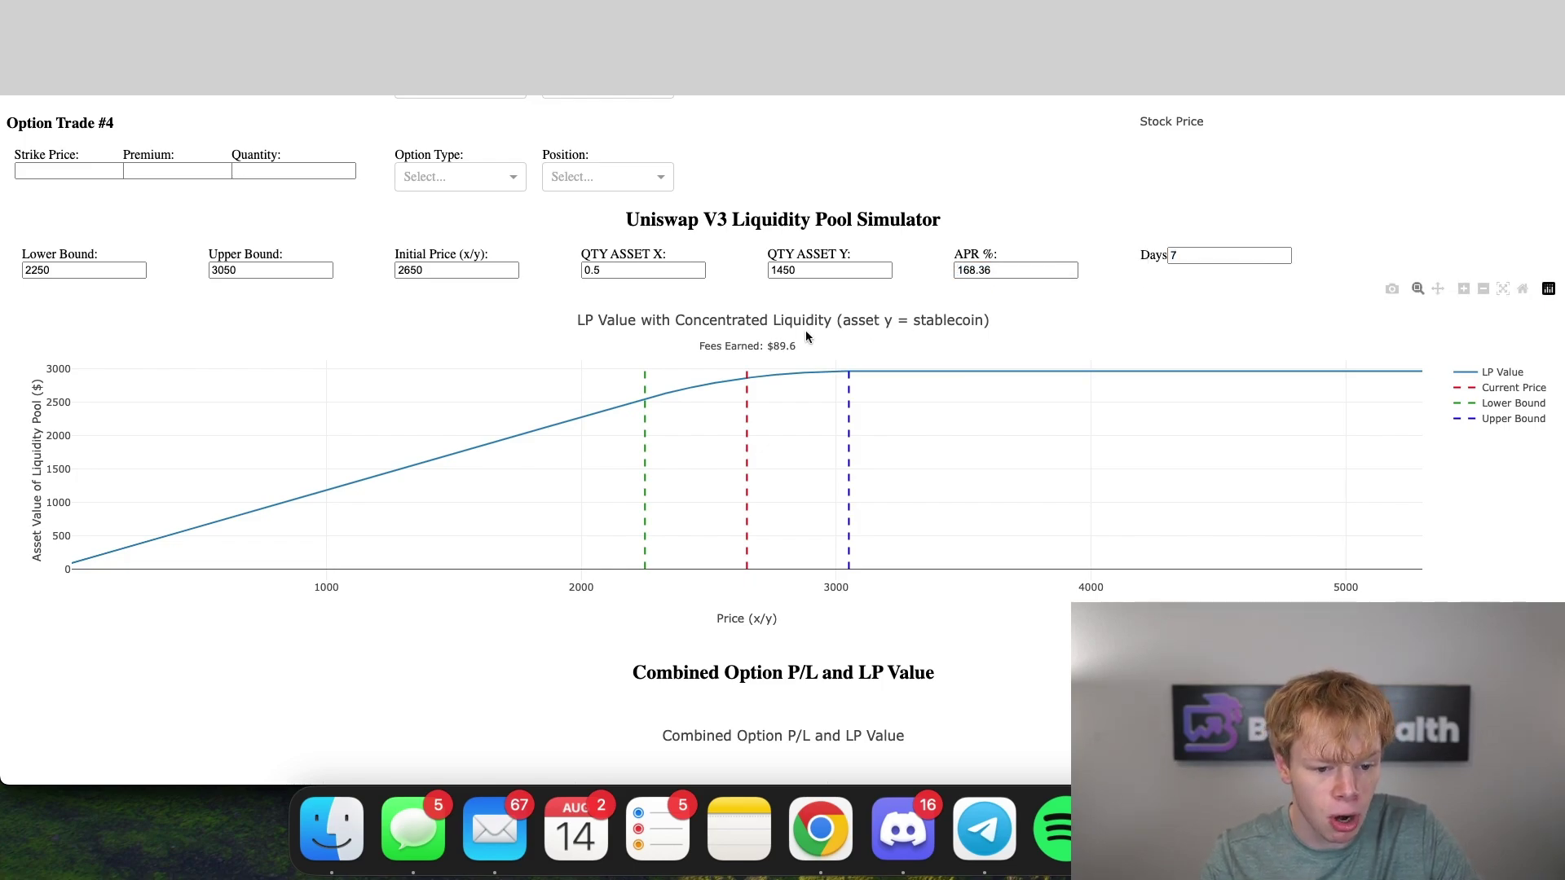
Compute 90 − 65 = 25 and then 25 / 7 in Google Search
key(super+t)
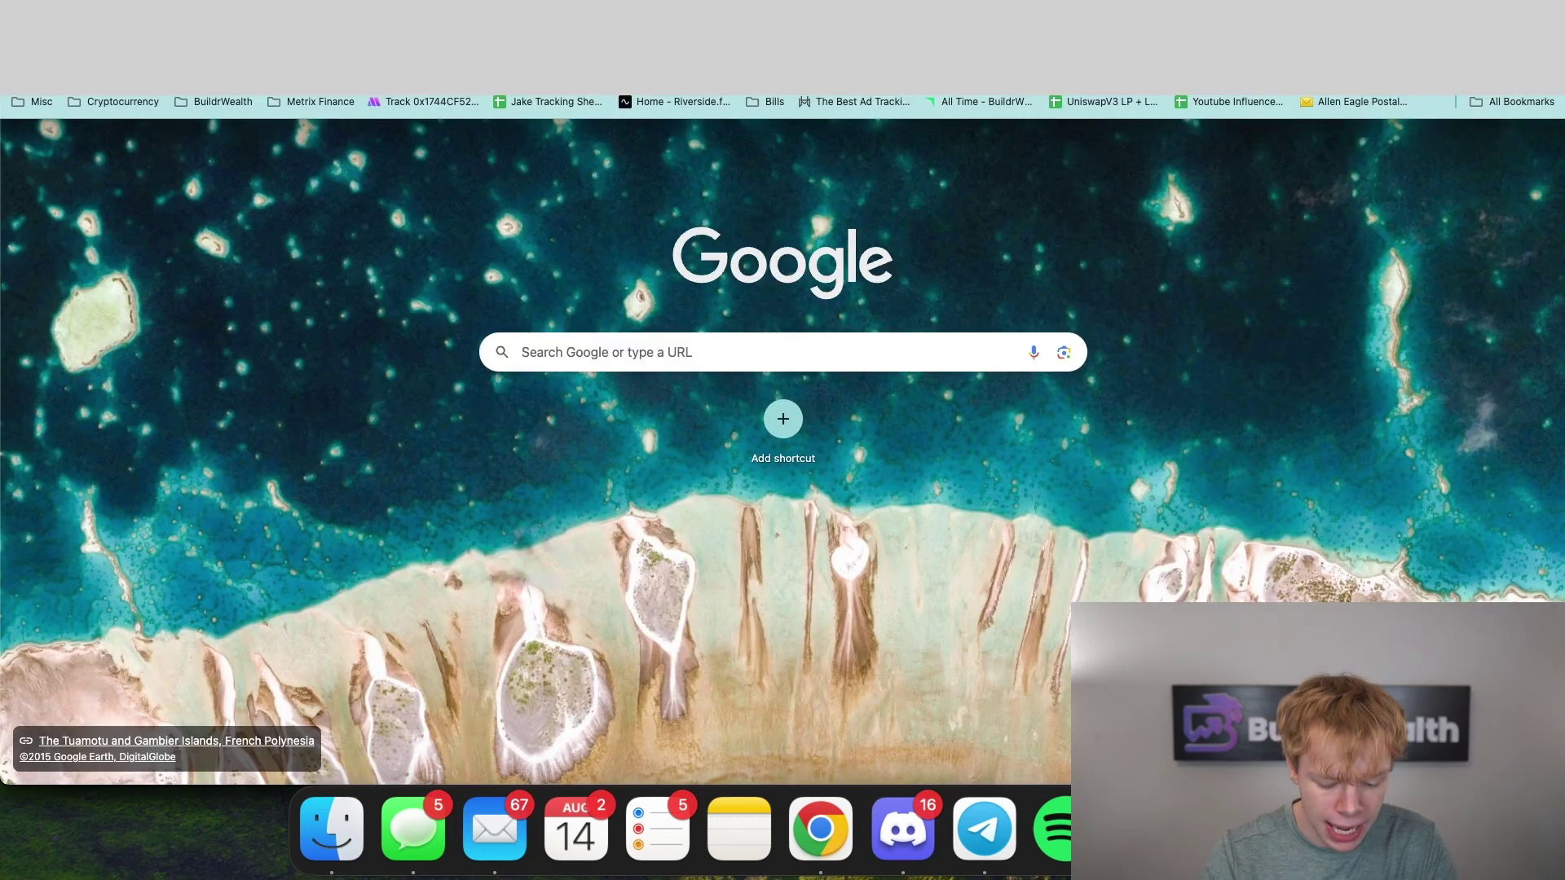
text(90 - 65)
key(Return)
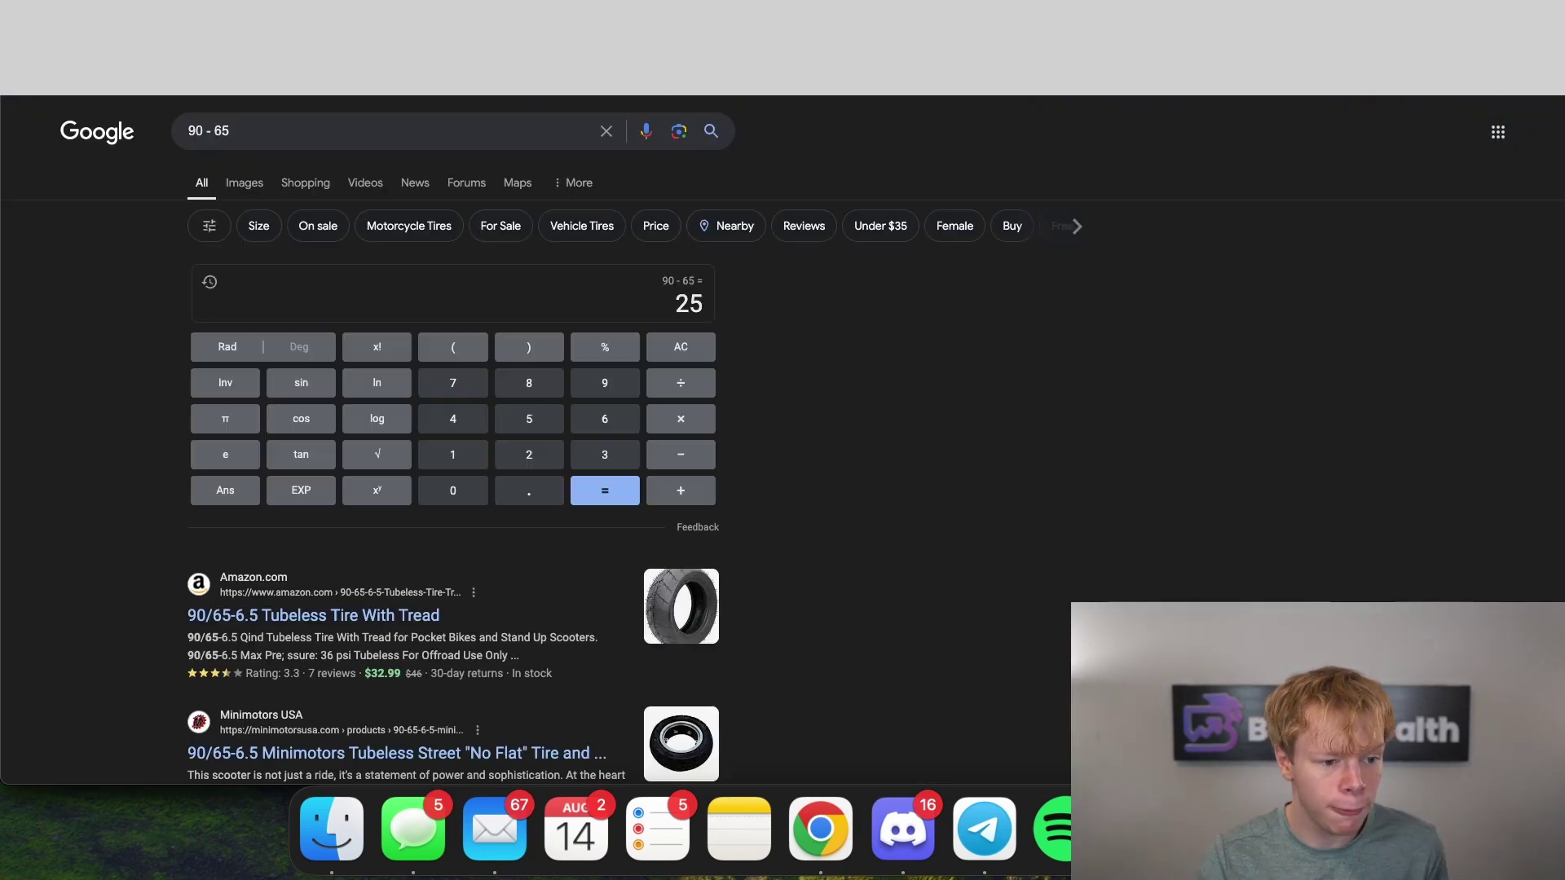
key(super+l)
text(25 /)
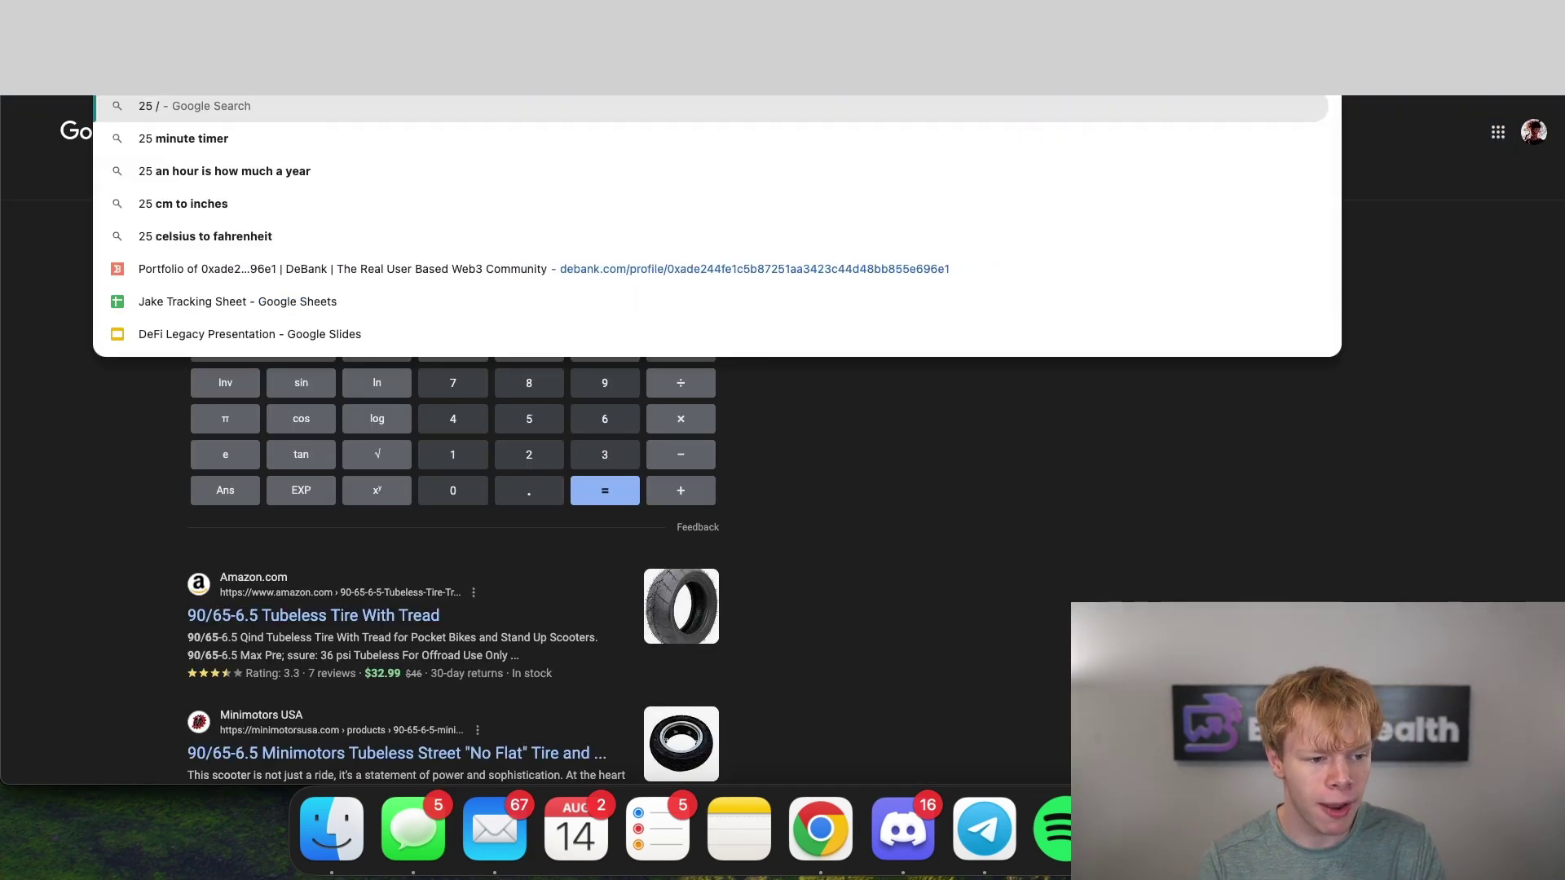
text( 7)
key(Return)
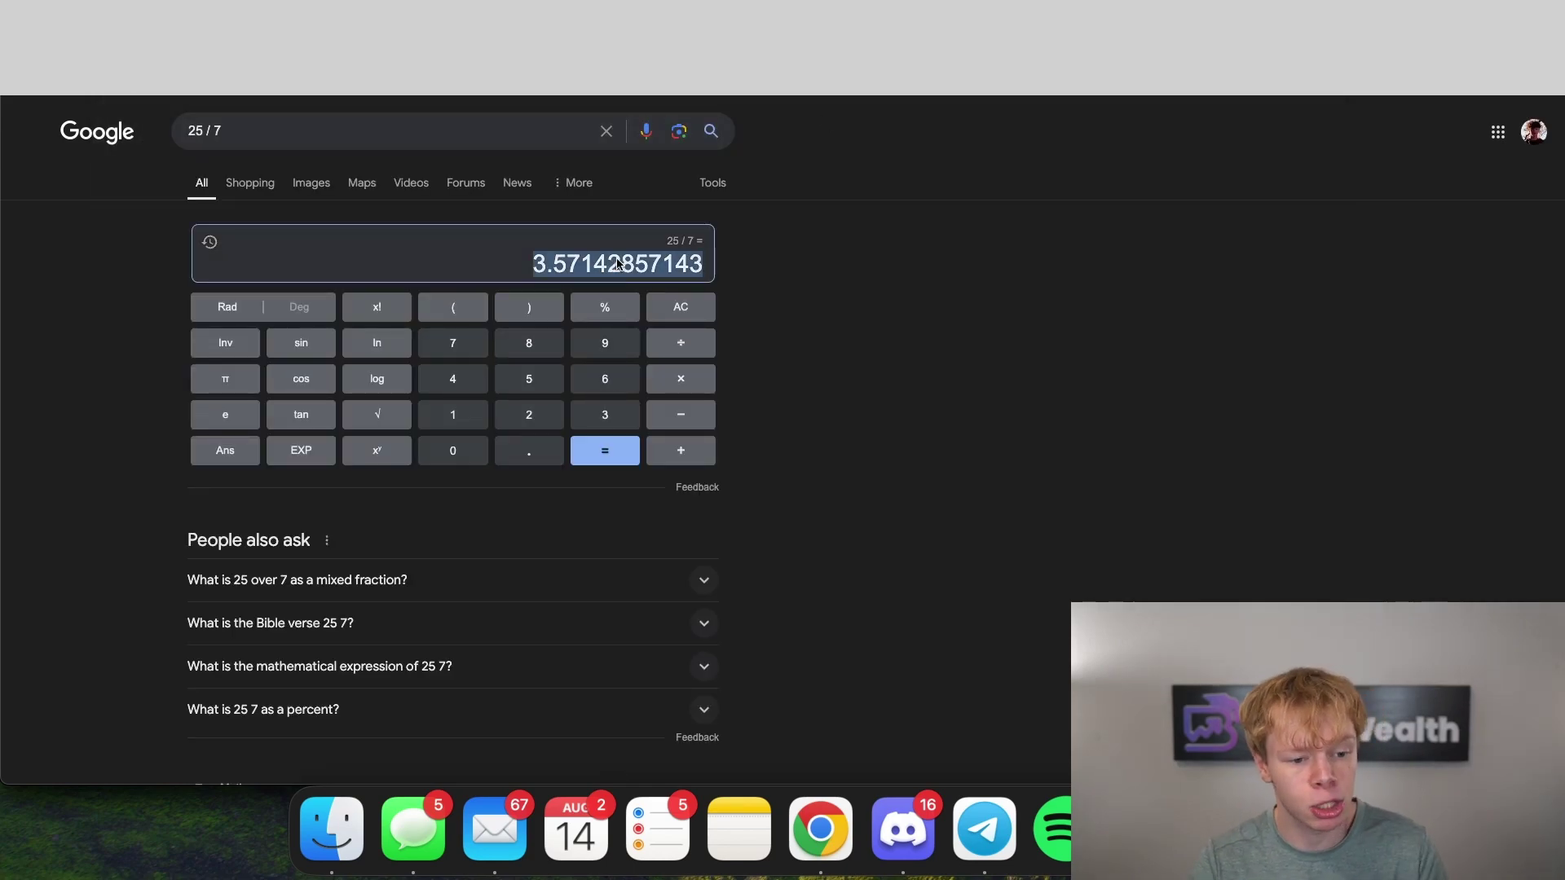
Multiply by 365 and divide by 2650, giving a 0.49191374663 annual yield
click(681, 378)
text(365)
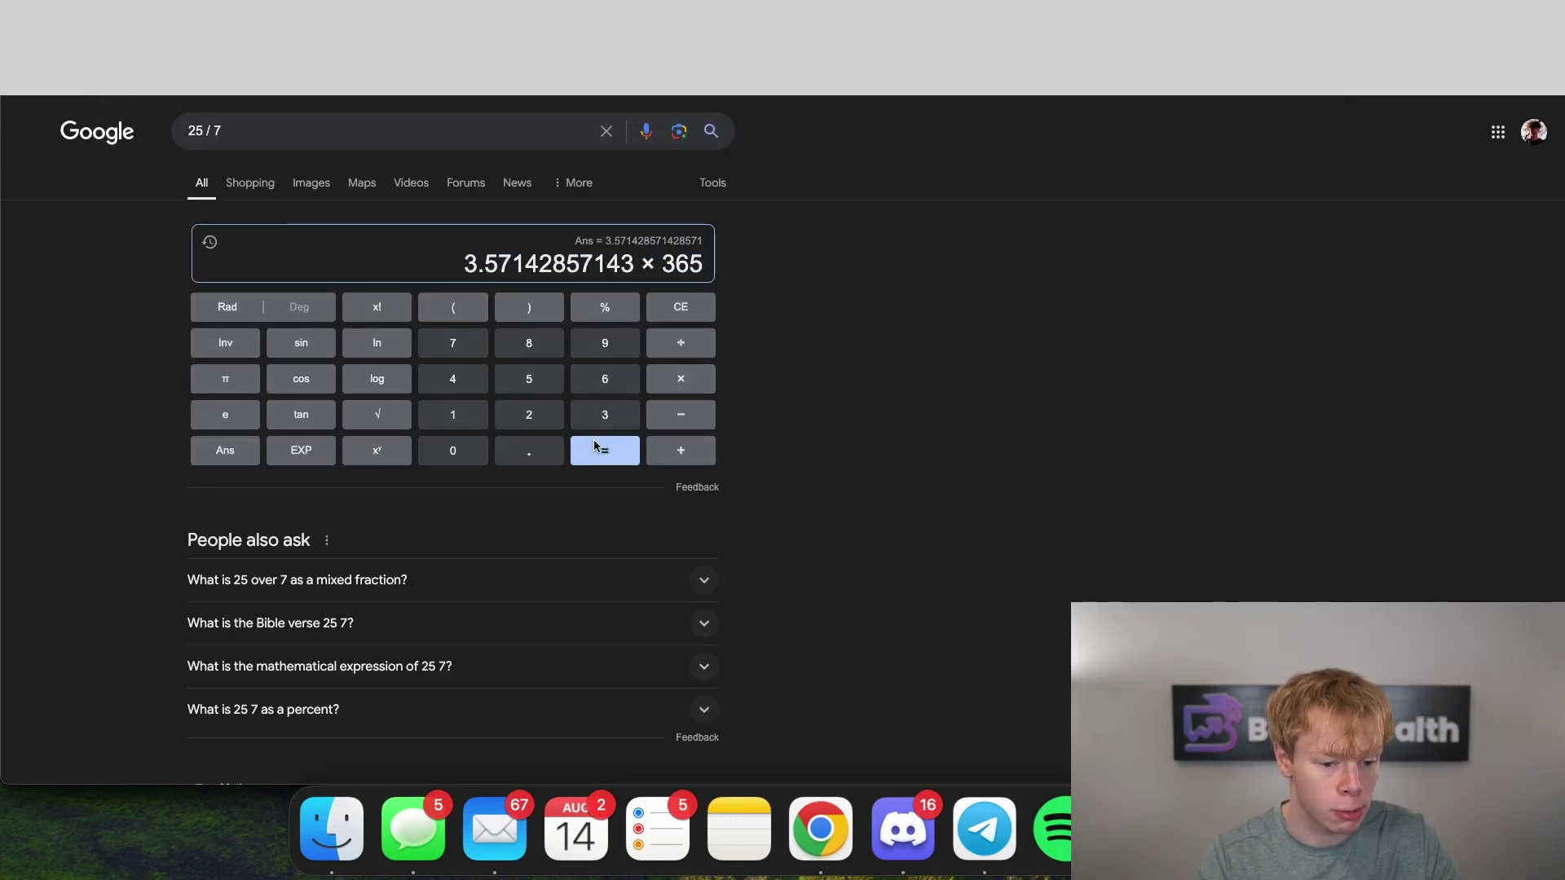
click(604, 450)
double_click(619, 263)
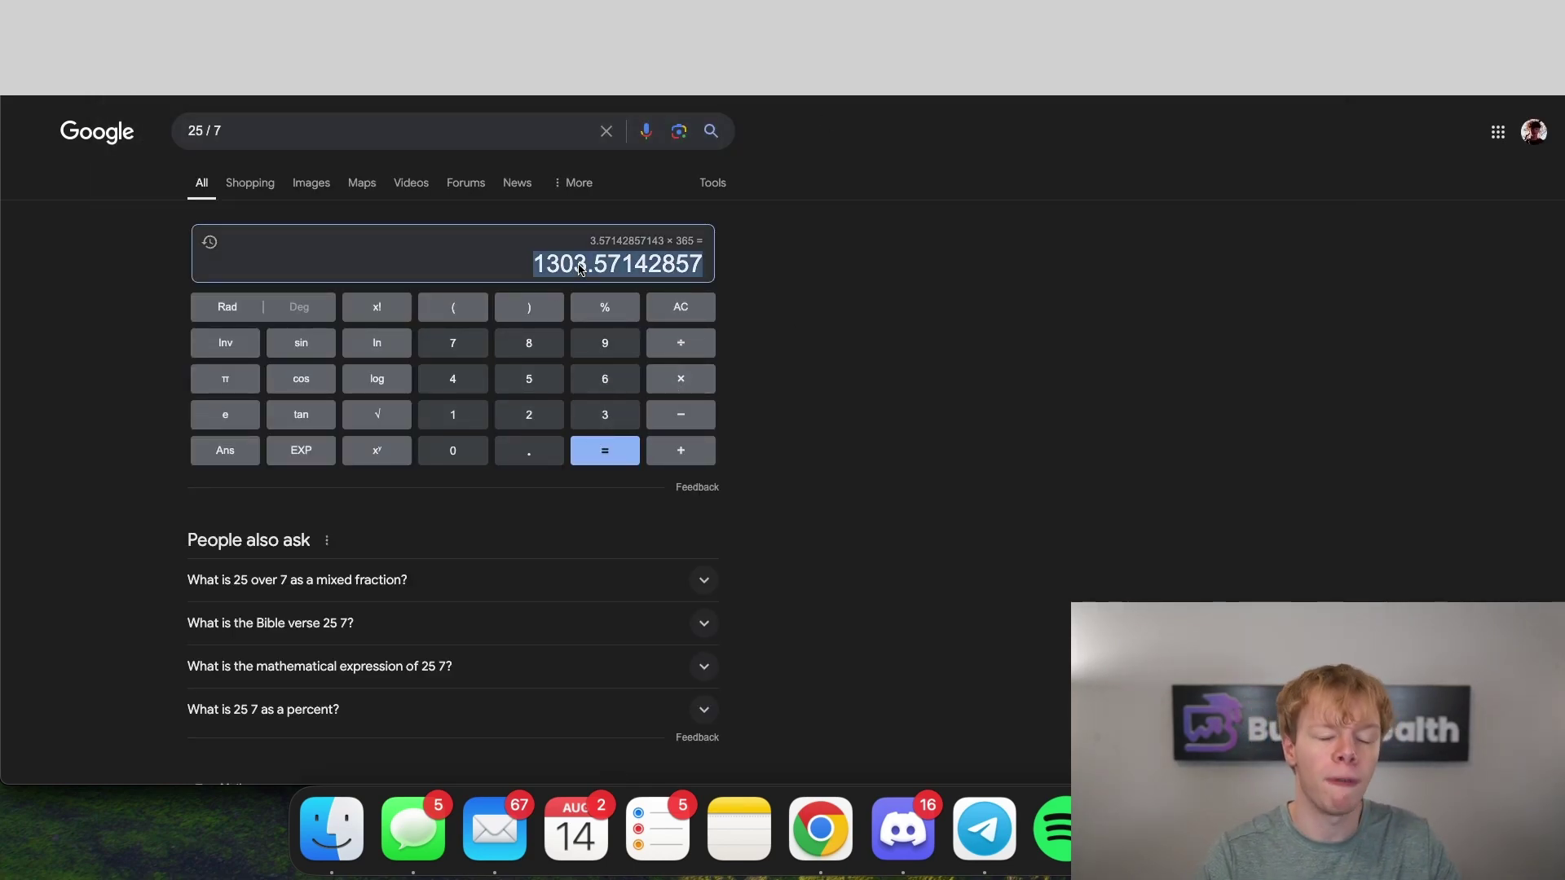
click(681, 343)
click(529, 414)
click(605, 378)
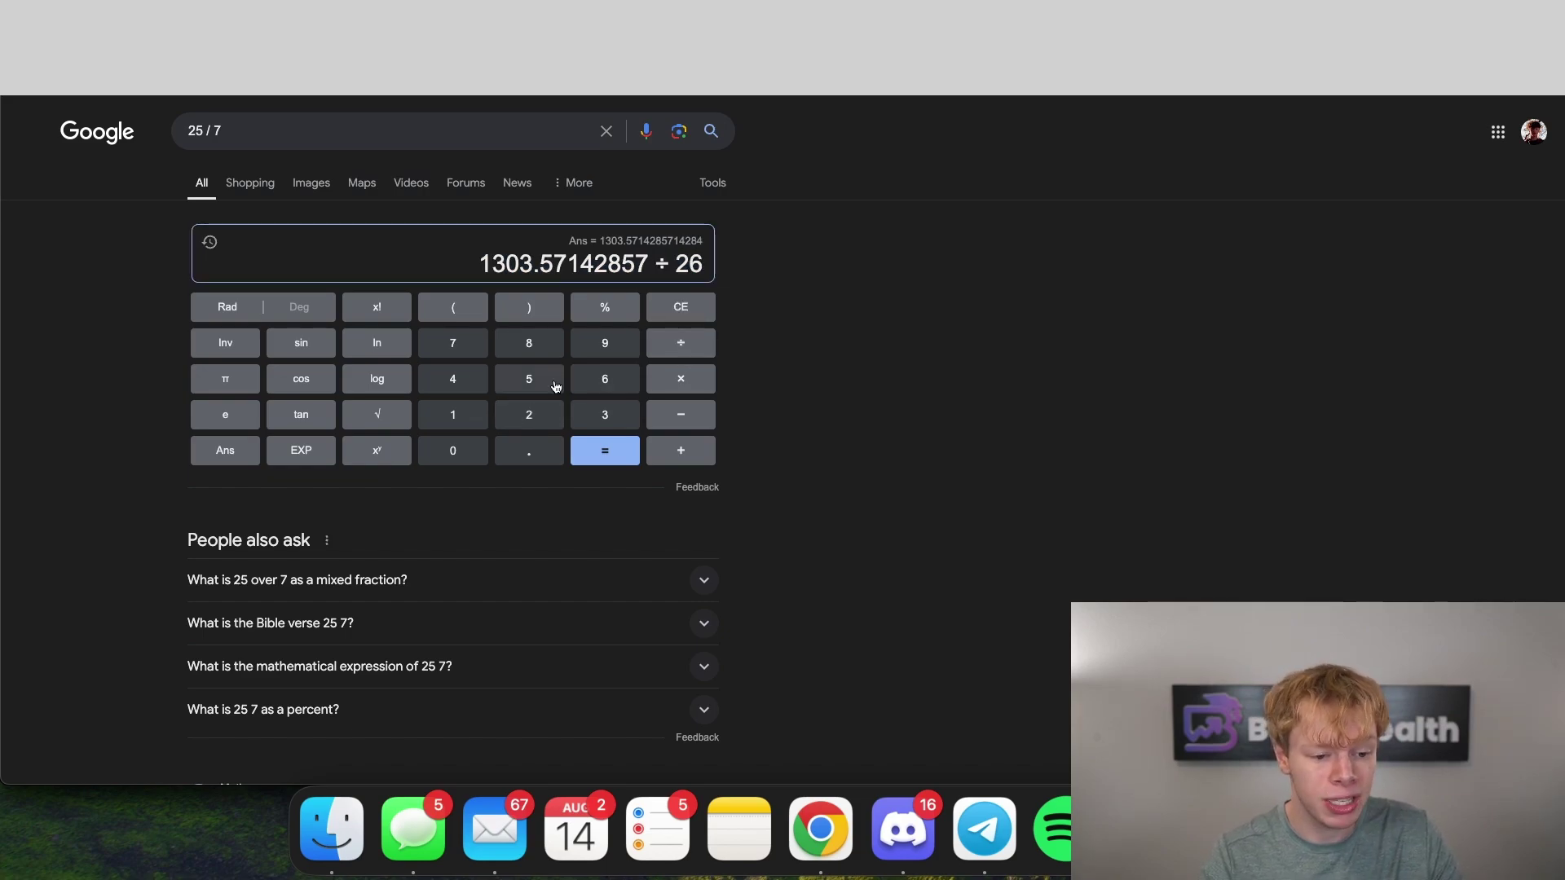
click(528, 379)
click(458, 446)
click(604, 450)
double_click(592, 269)
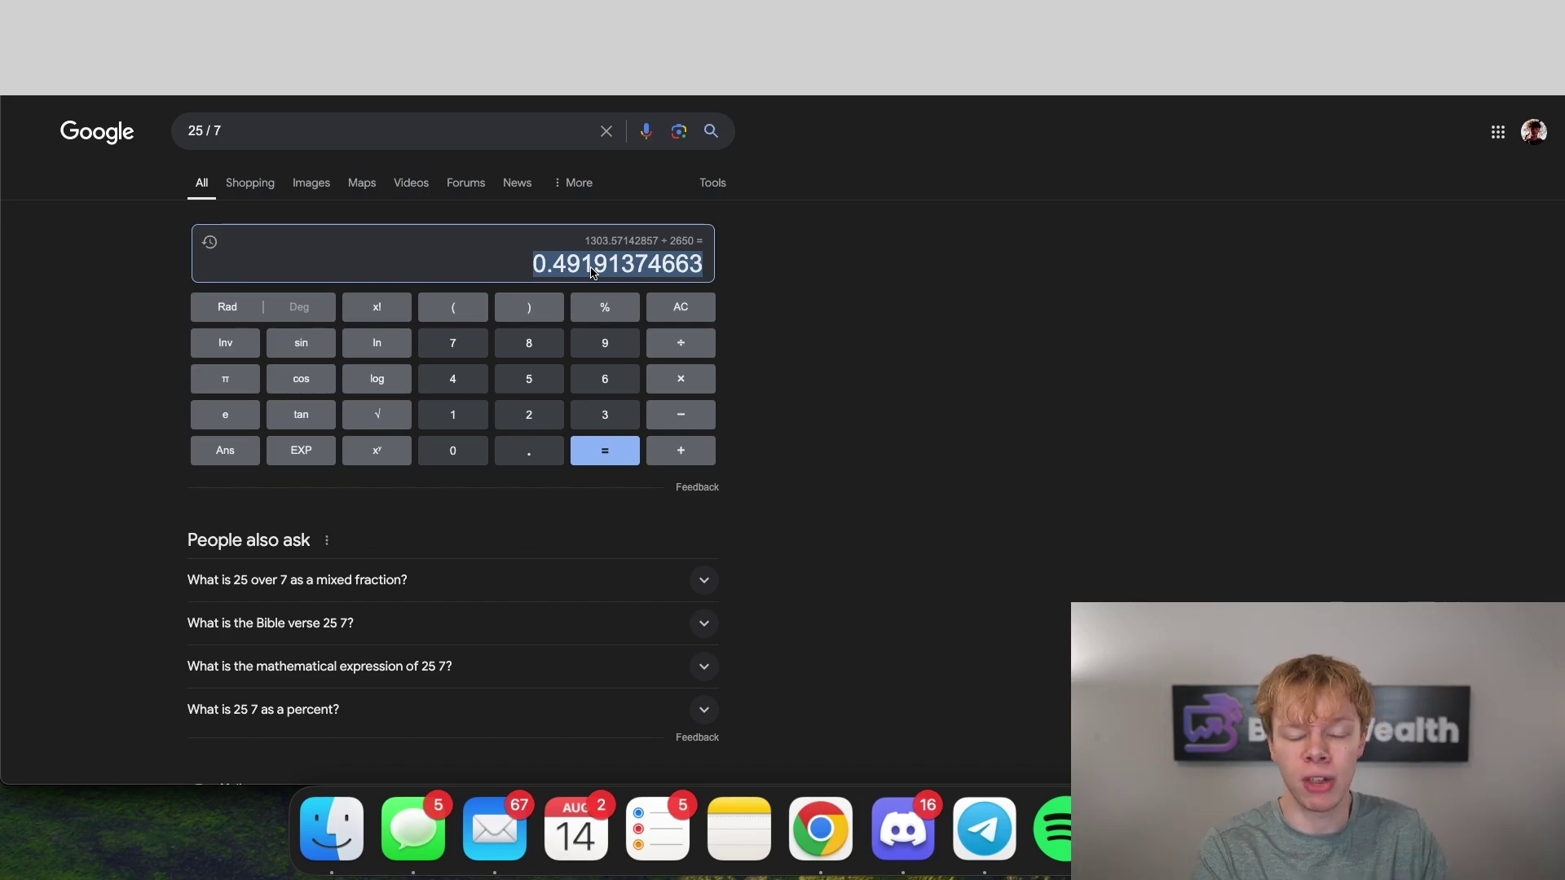
Recheck the Deri 2600 put's current price of 64.65, then return to Metrix
key(ctrl+Tab)
scroll(782, 440, up, 3)
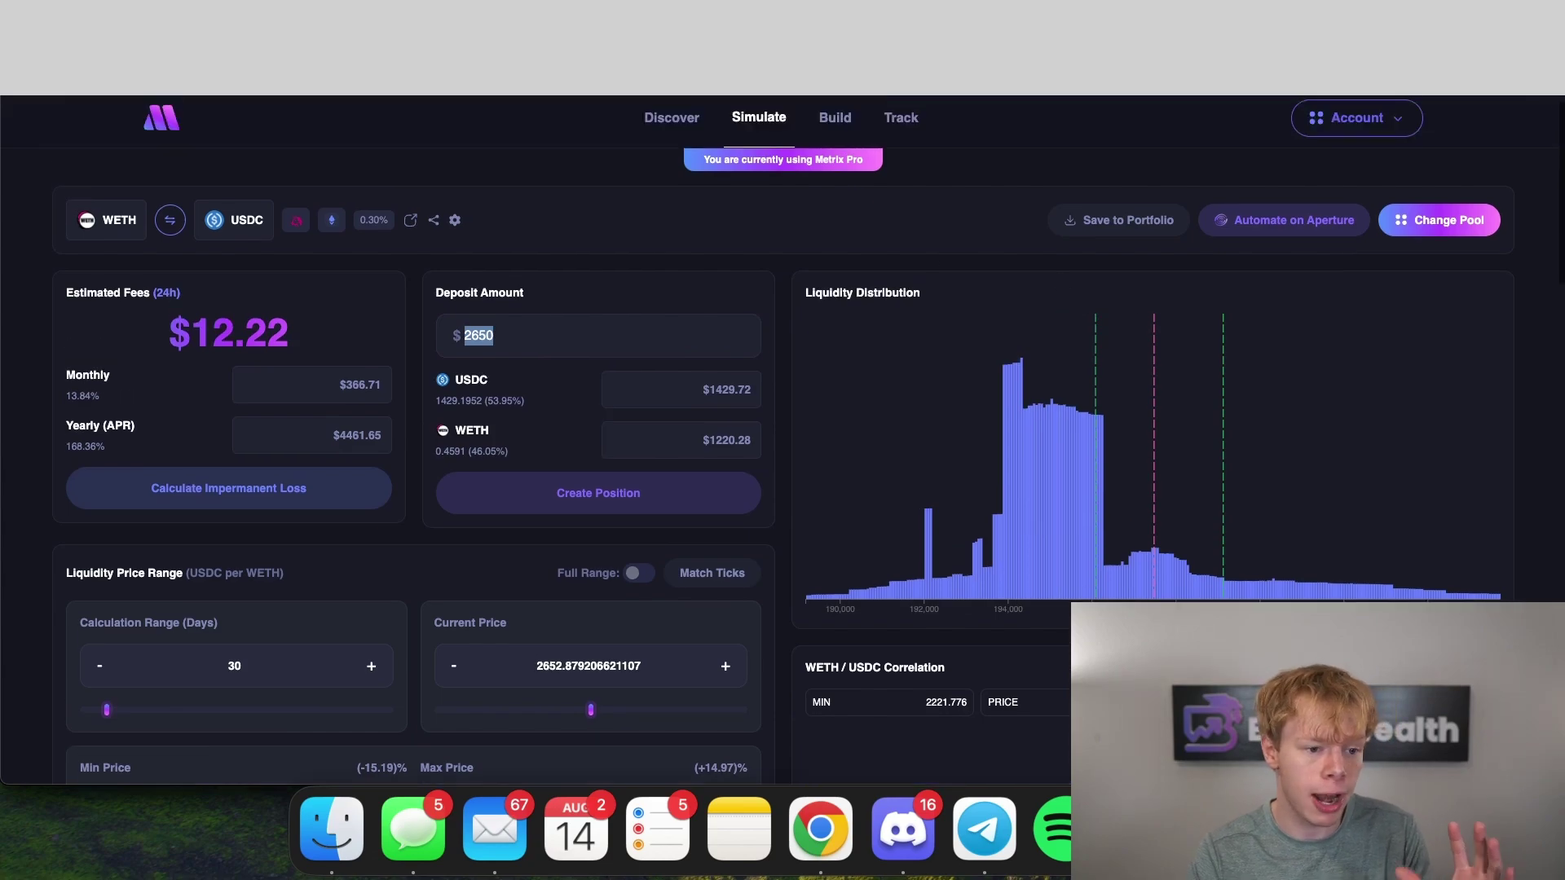
key(ctrl+Tab)
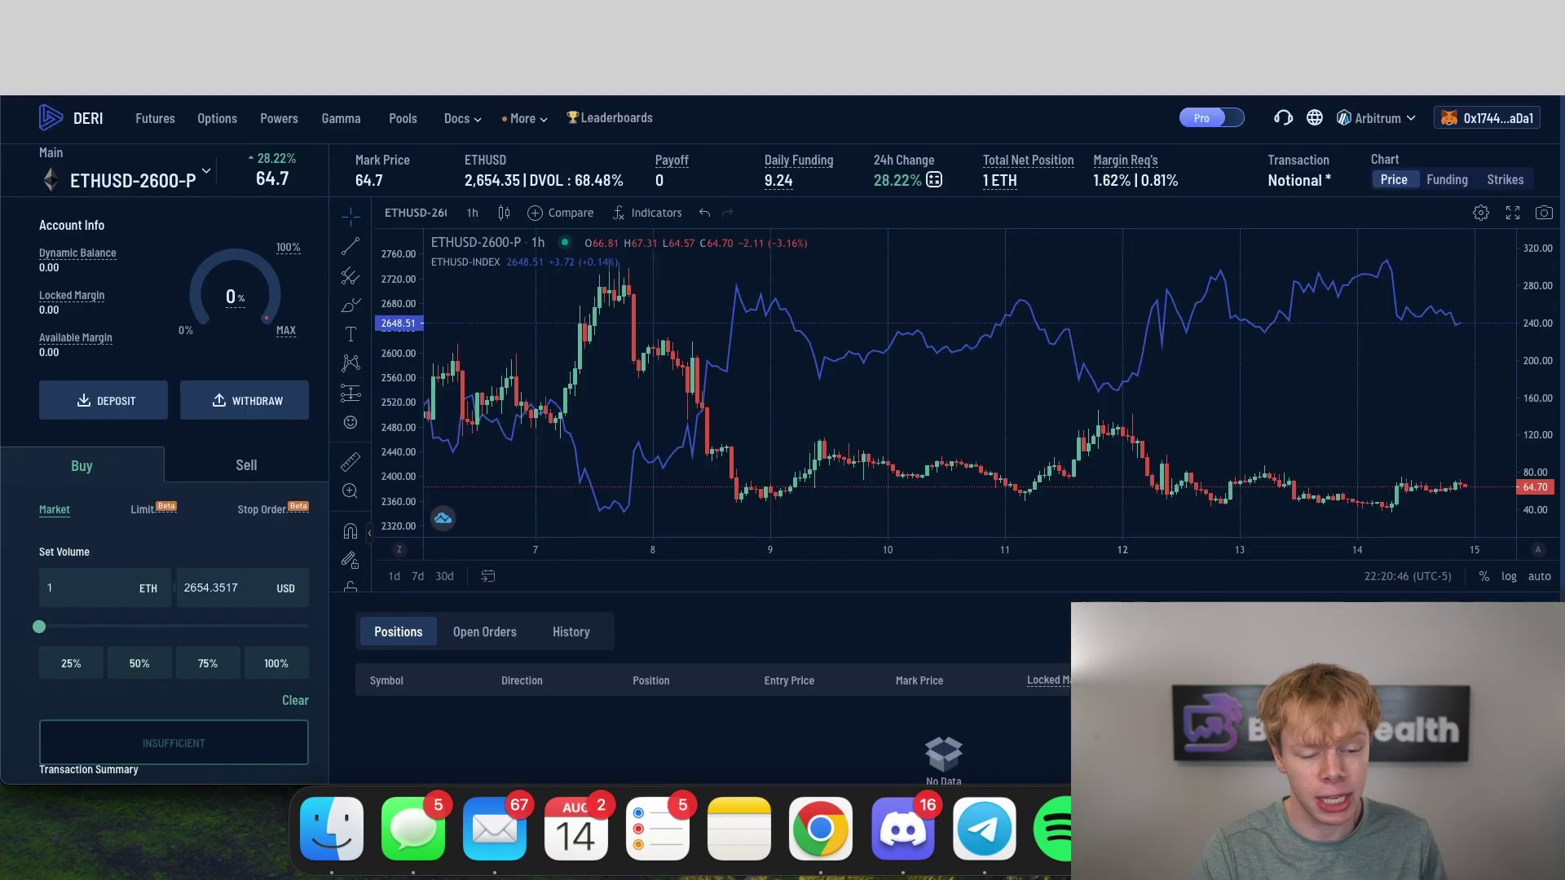
double_click(277, 175)
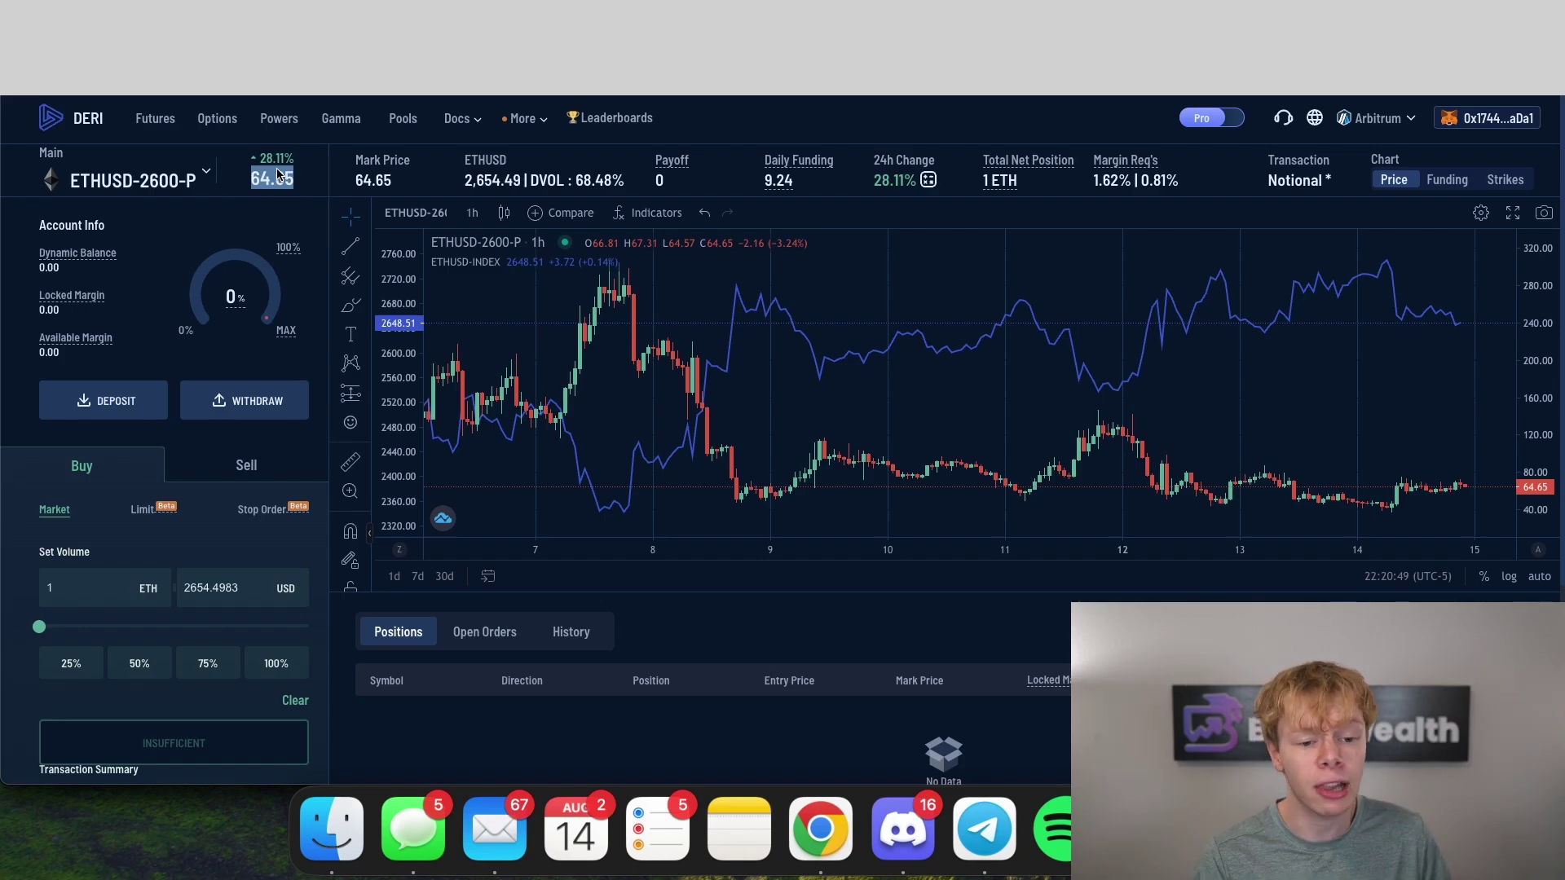
key(ctrl+Tab)
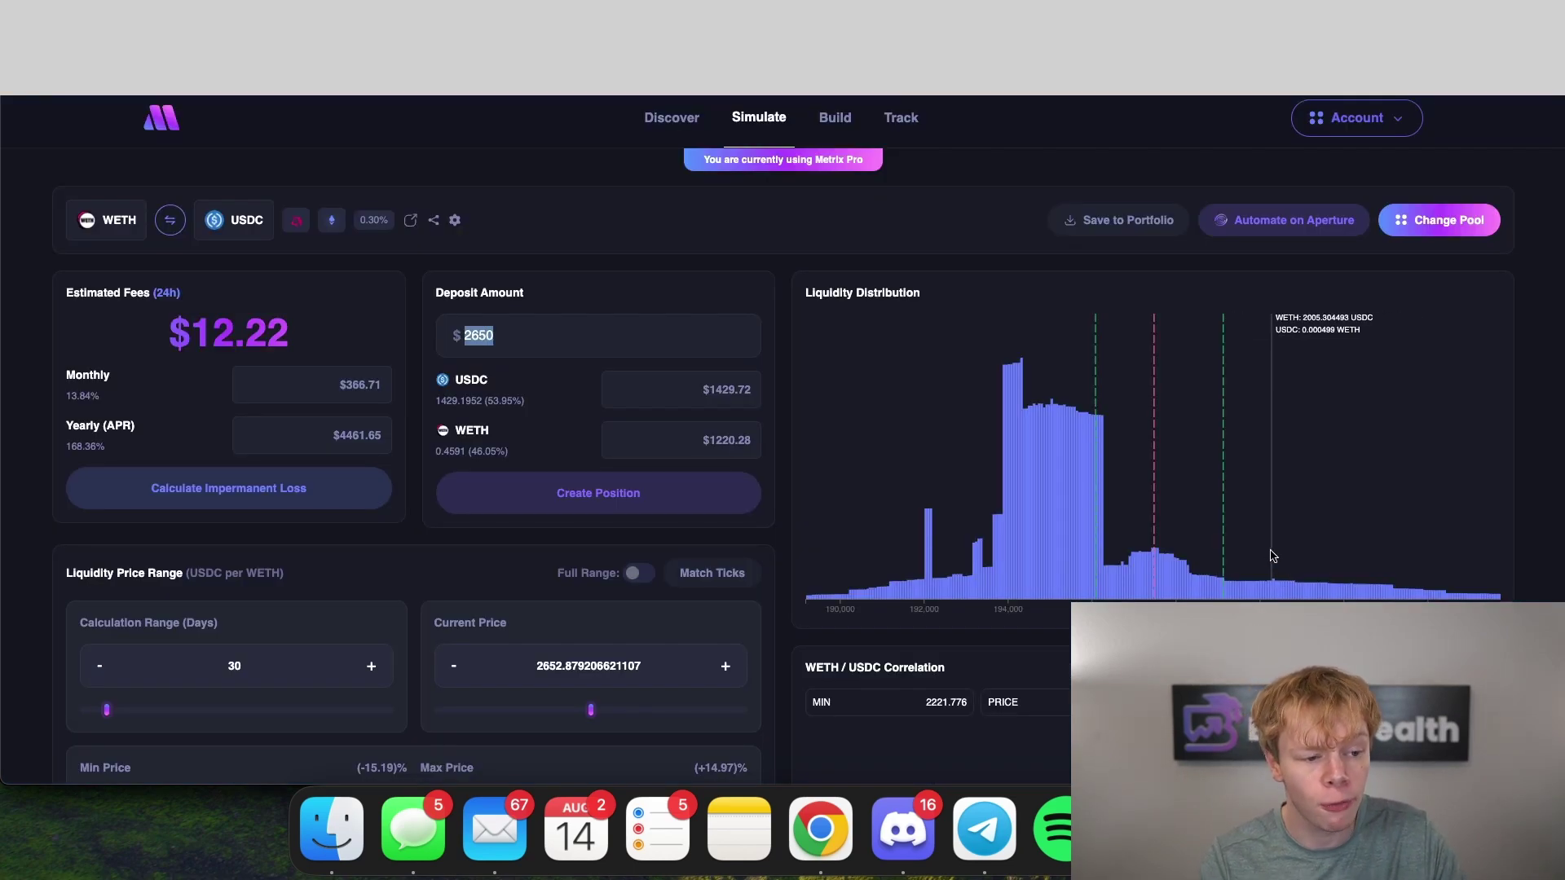
scroll(1159, 522, down, 4)
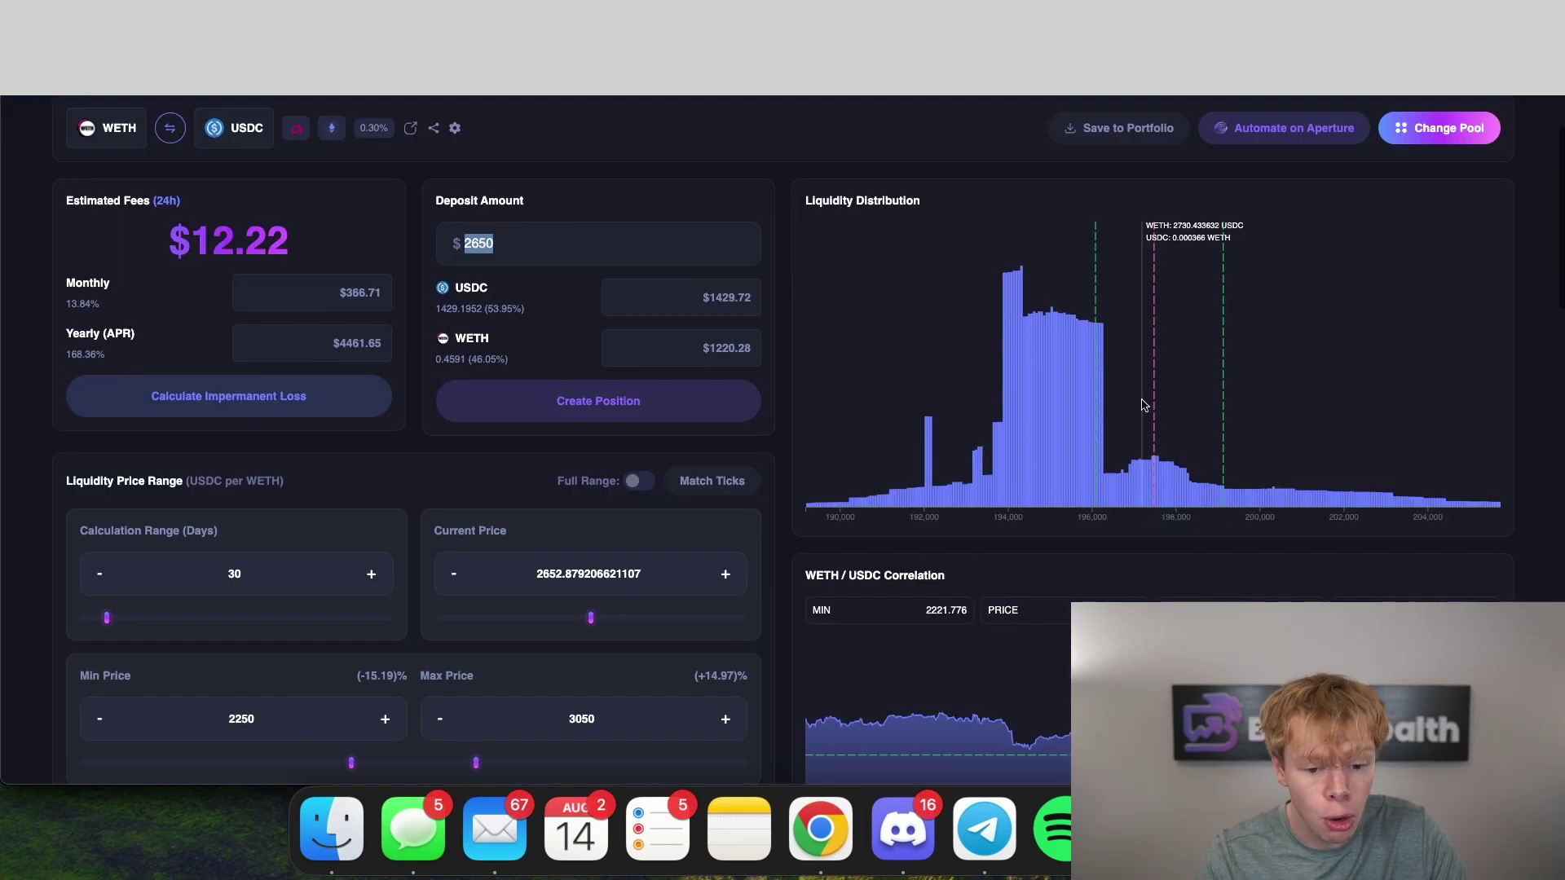
scroll(1151, 393, down, 1)
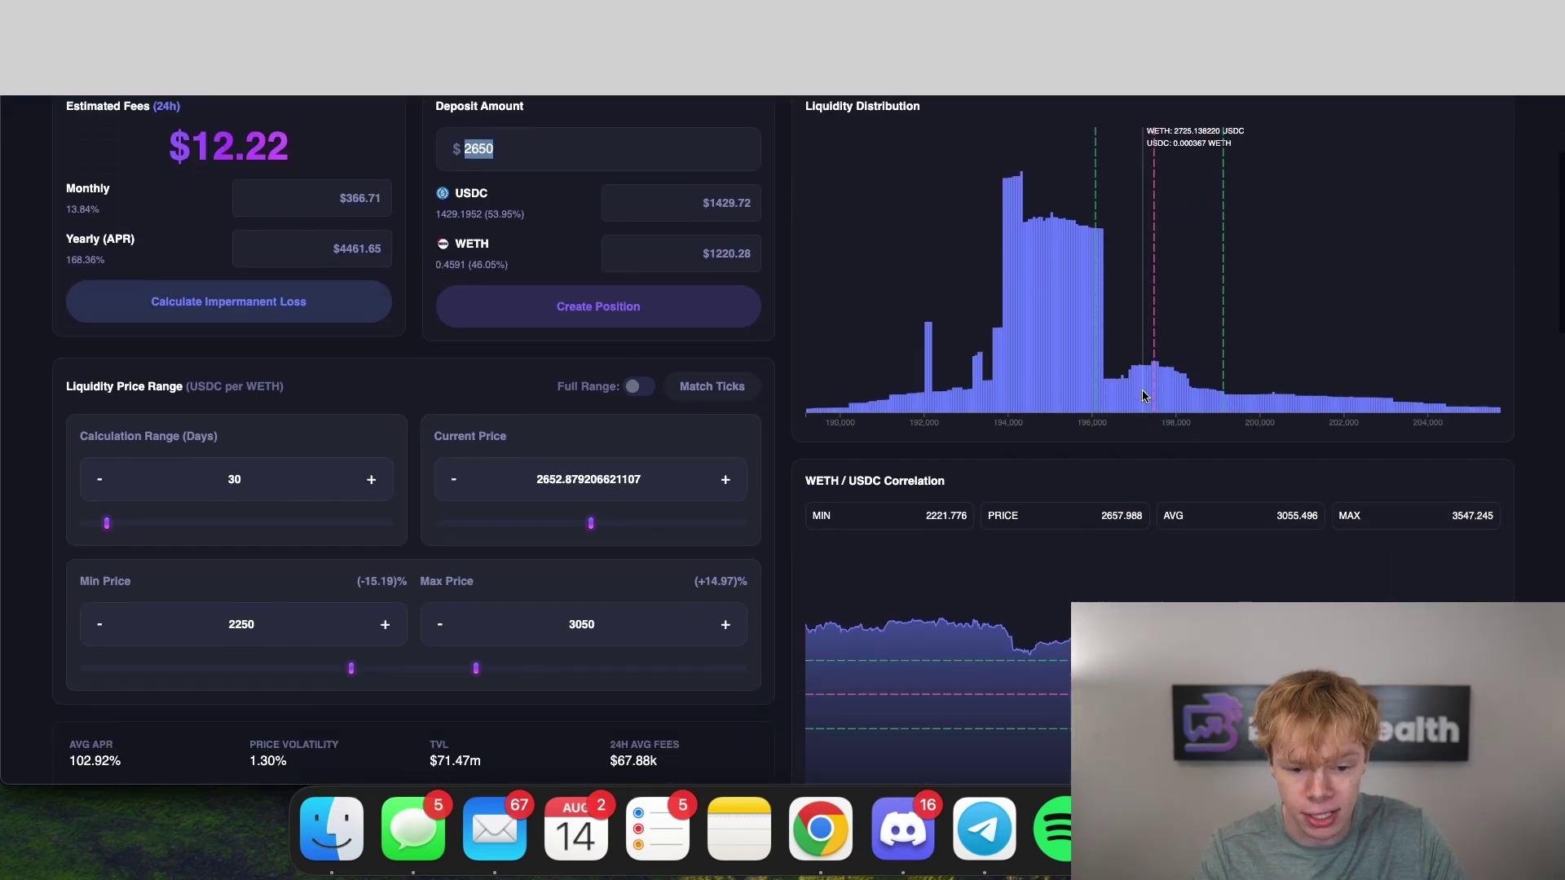
scroll(1143, 397, up, 2)
click(81, 326)
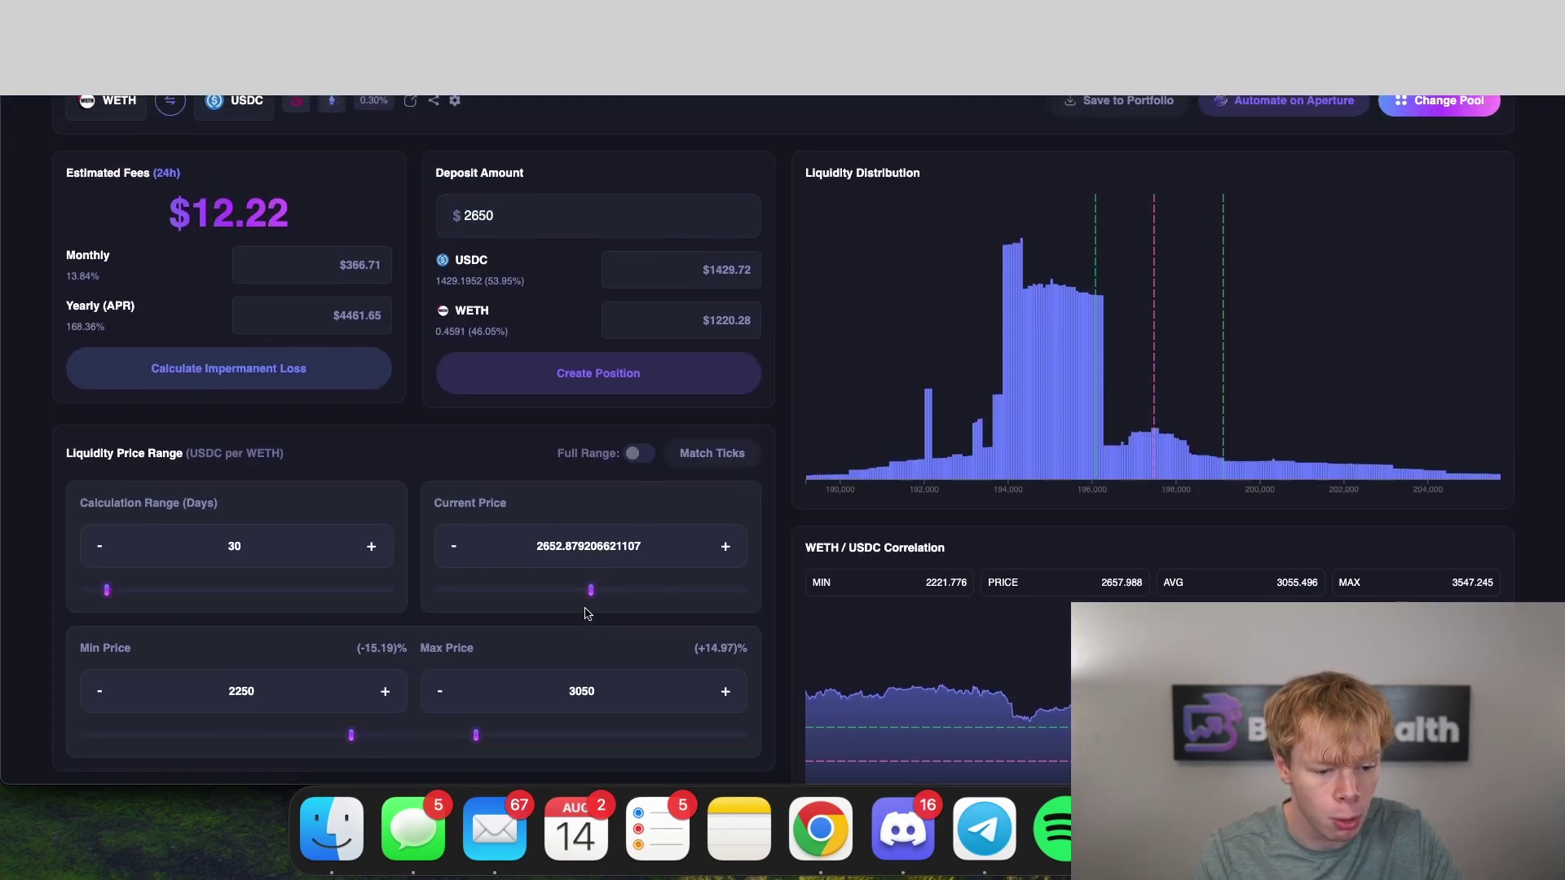
Lower Max Price from 3050 to 2900 and note the 1717.0006 USDC and 0.3508 WETH amounts
drag(591, 591, 618, 594)
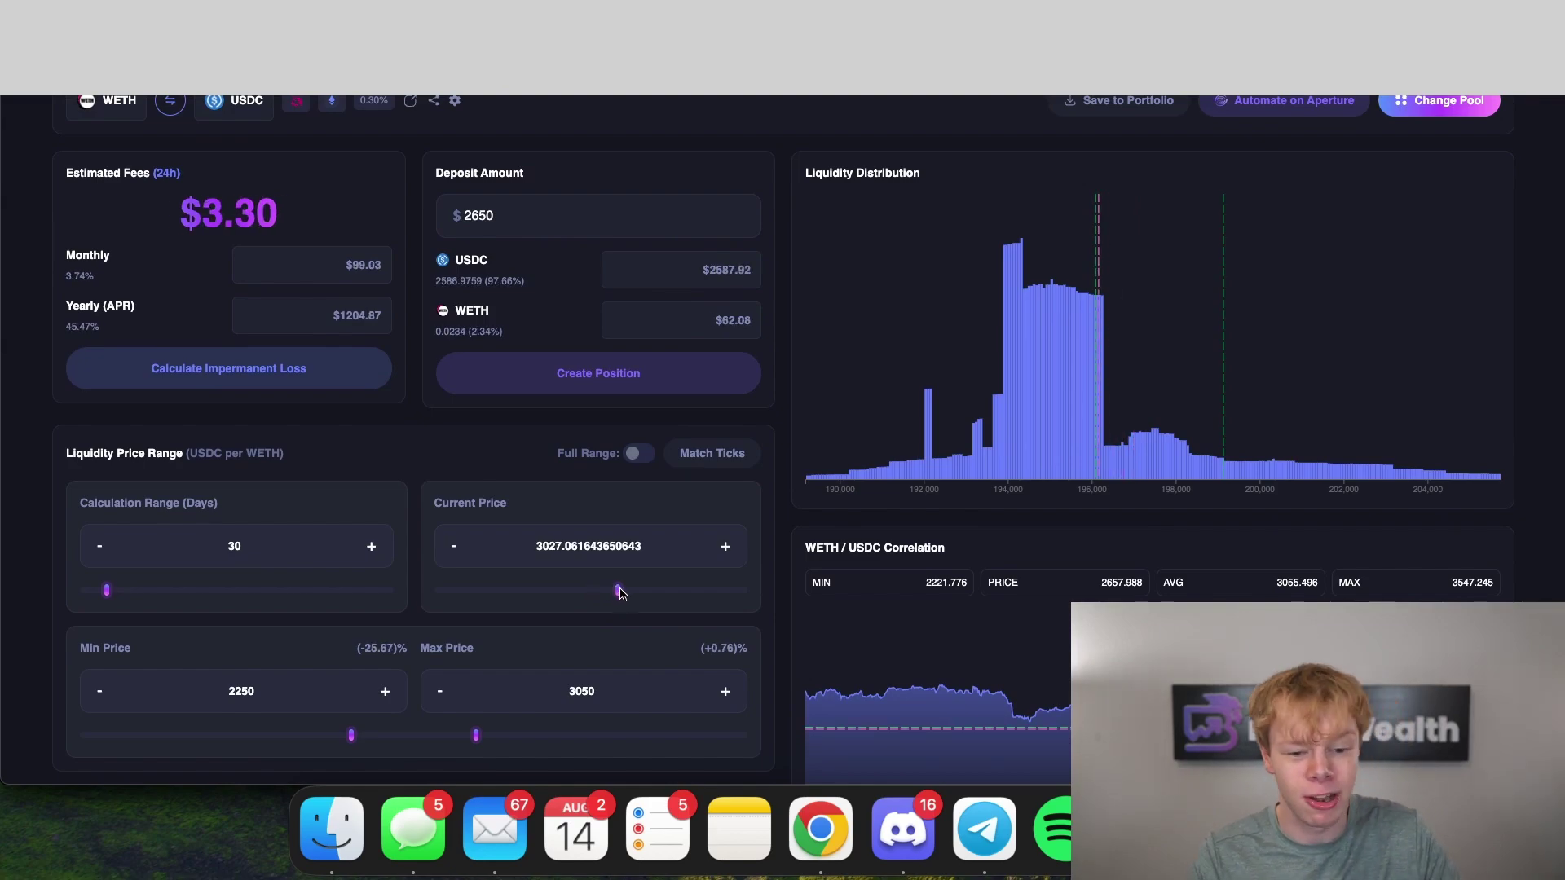
drag(620, 593, 591, 593)
scroll(640, 554, down, 3)
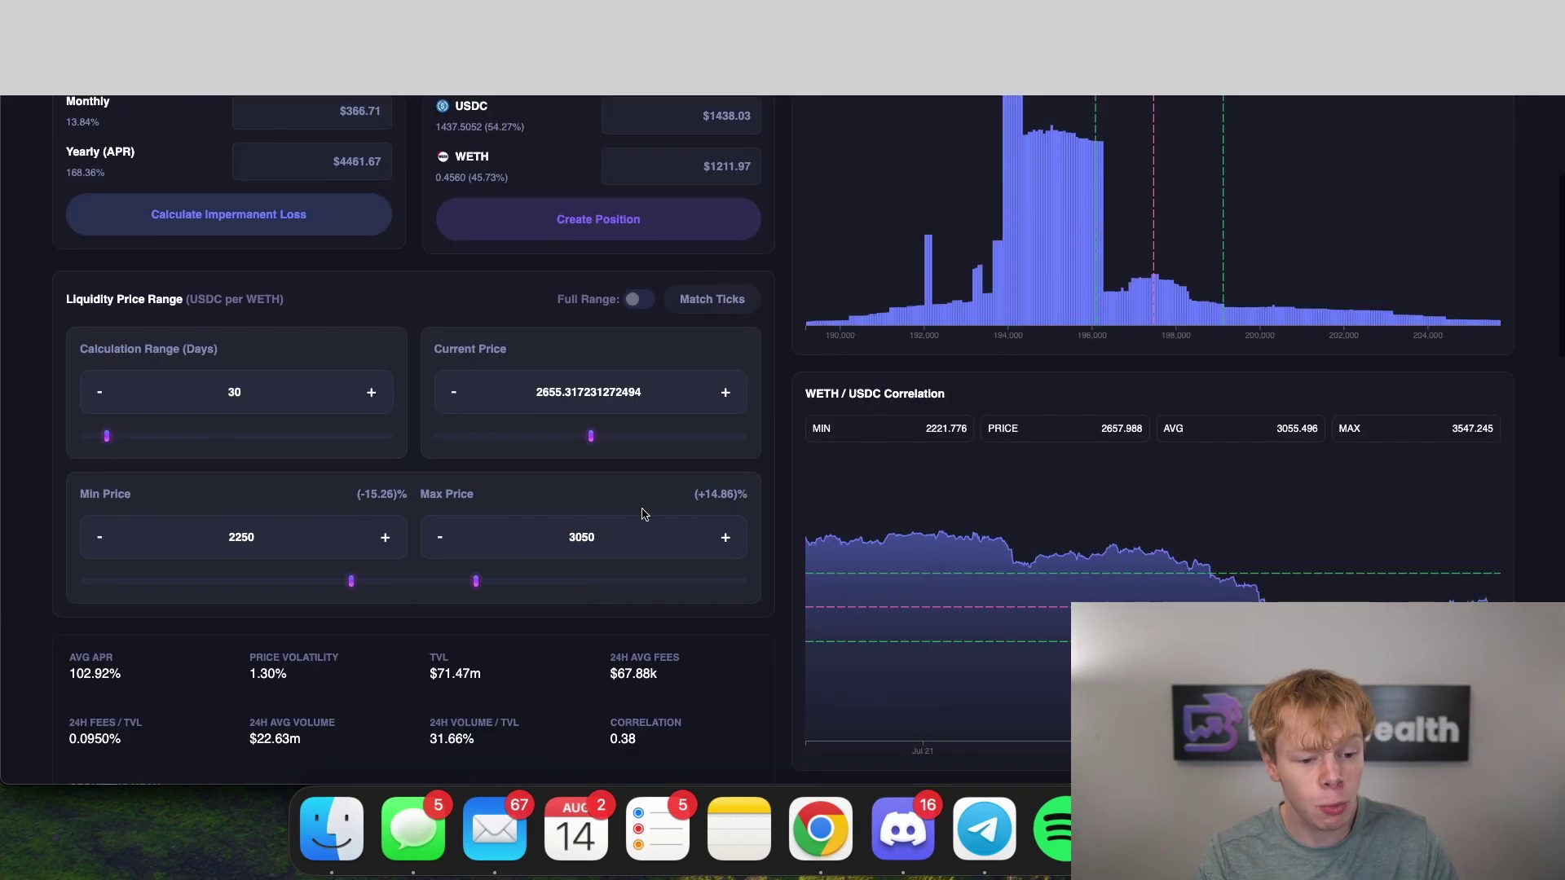
double_click(642, 537)
scroll(693, 522, down, 2)
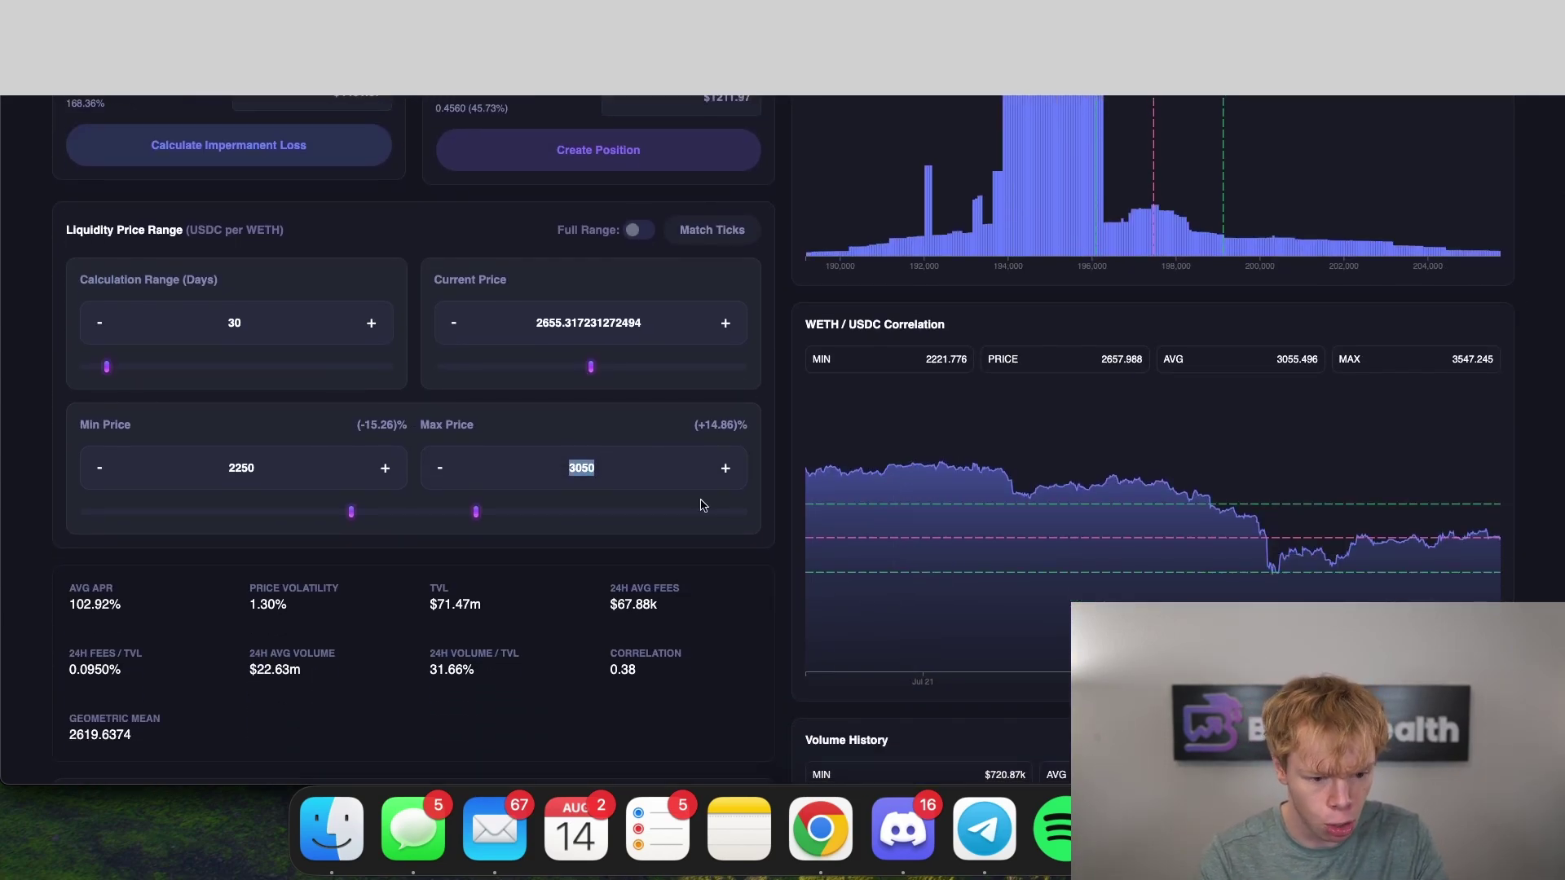
text(2950)
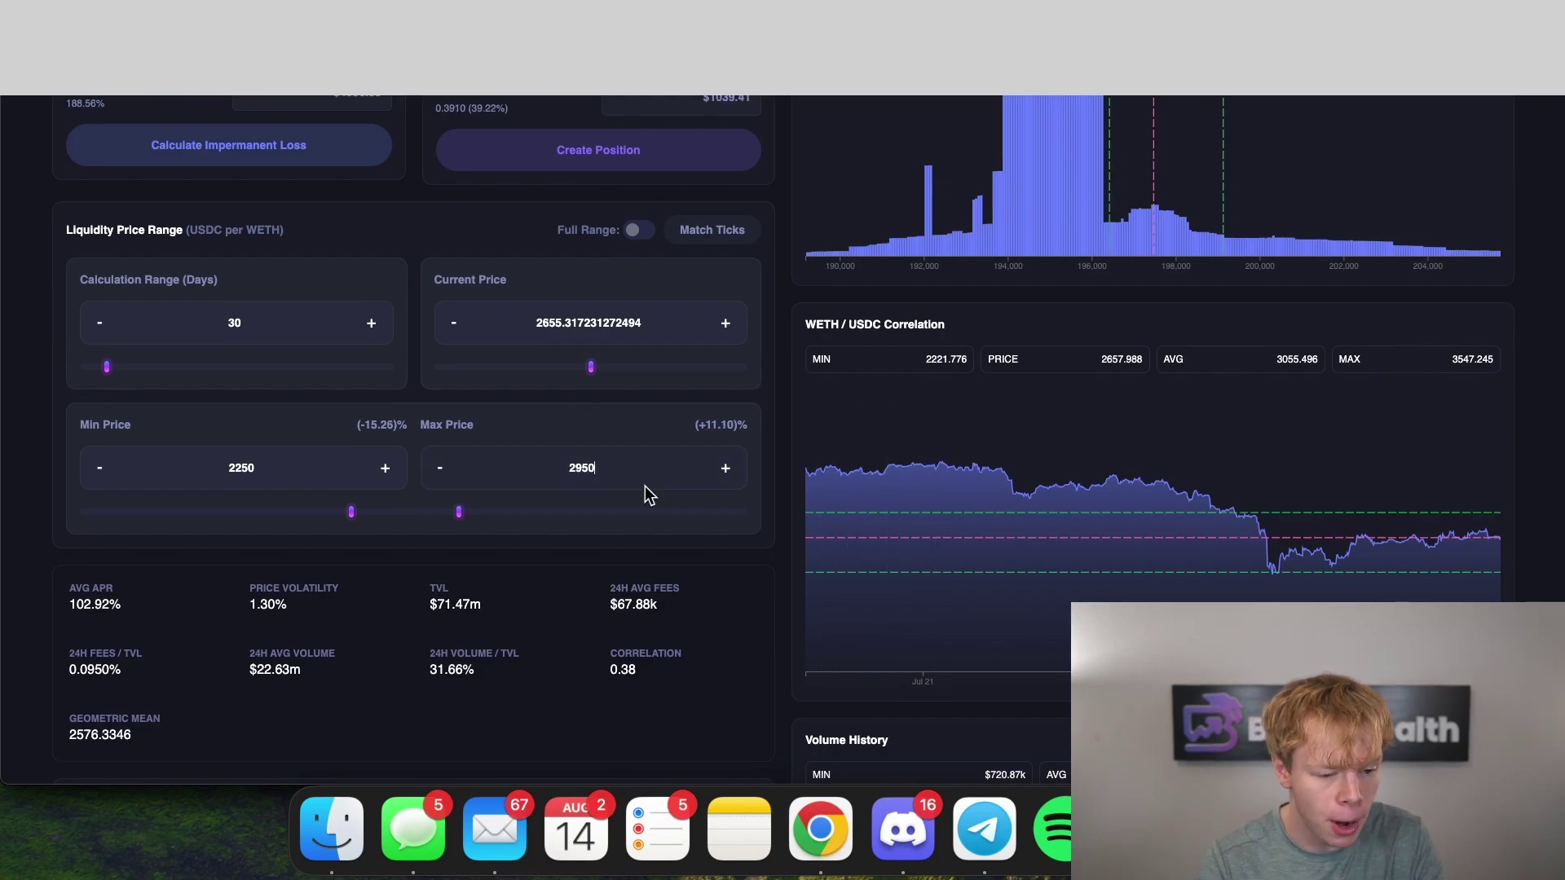
double_click(550, 469)
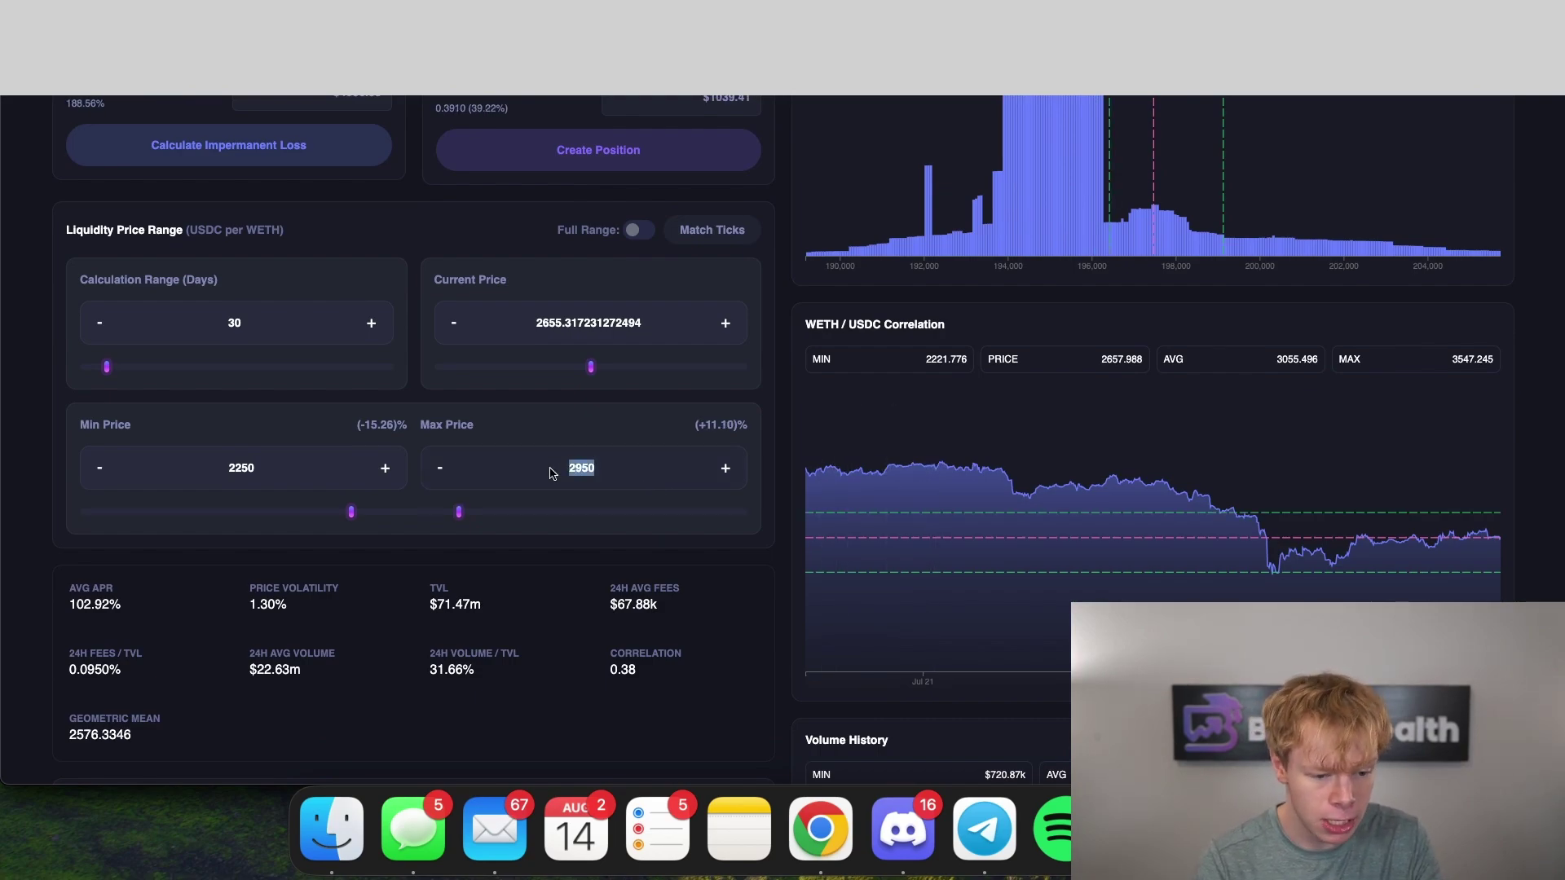
text(2900)
scroll(456, 263, up, 5)
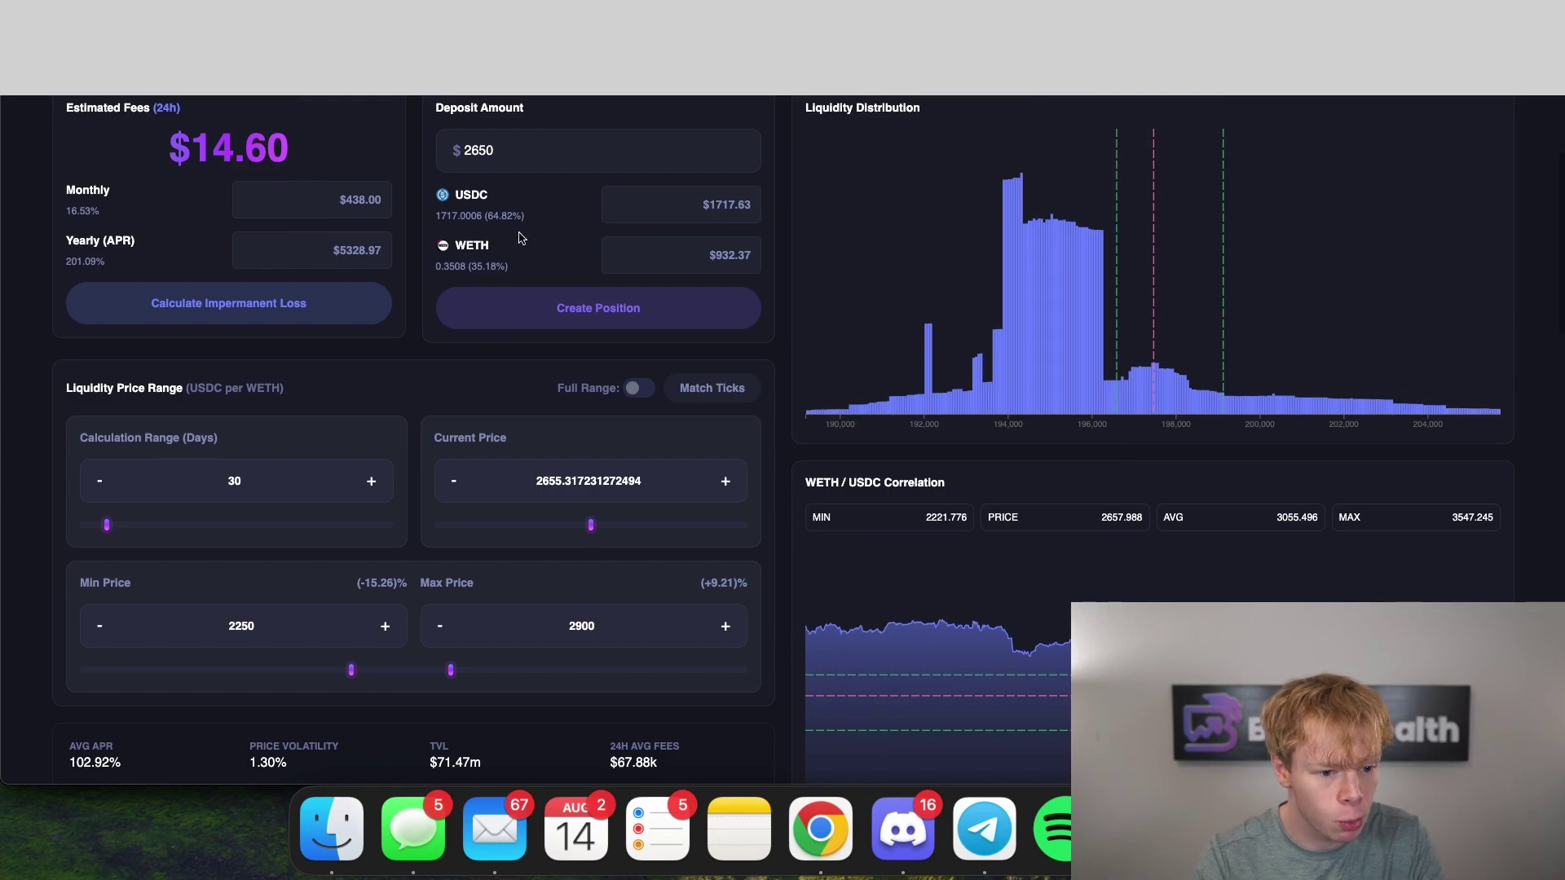
double_click(456, 259)
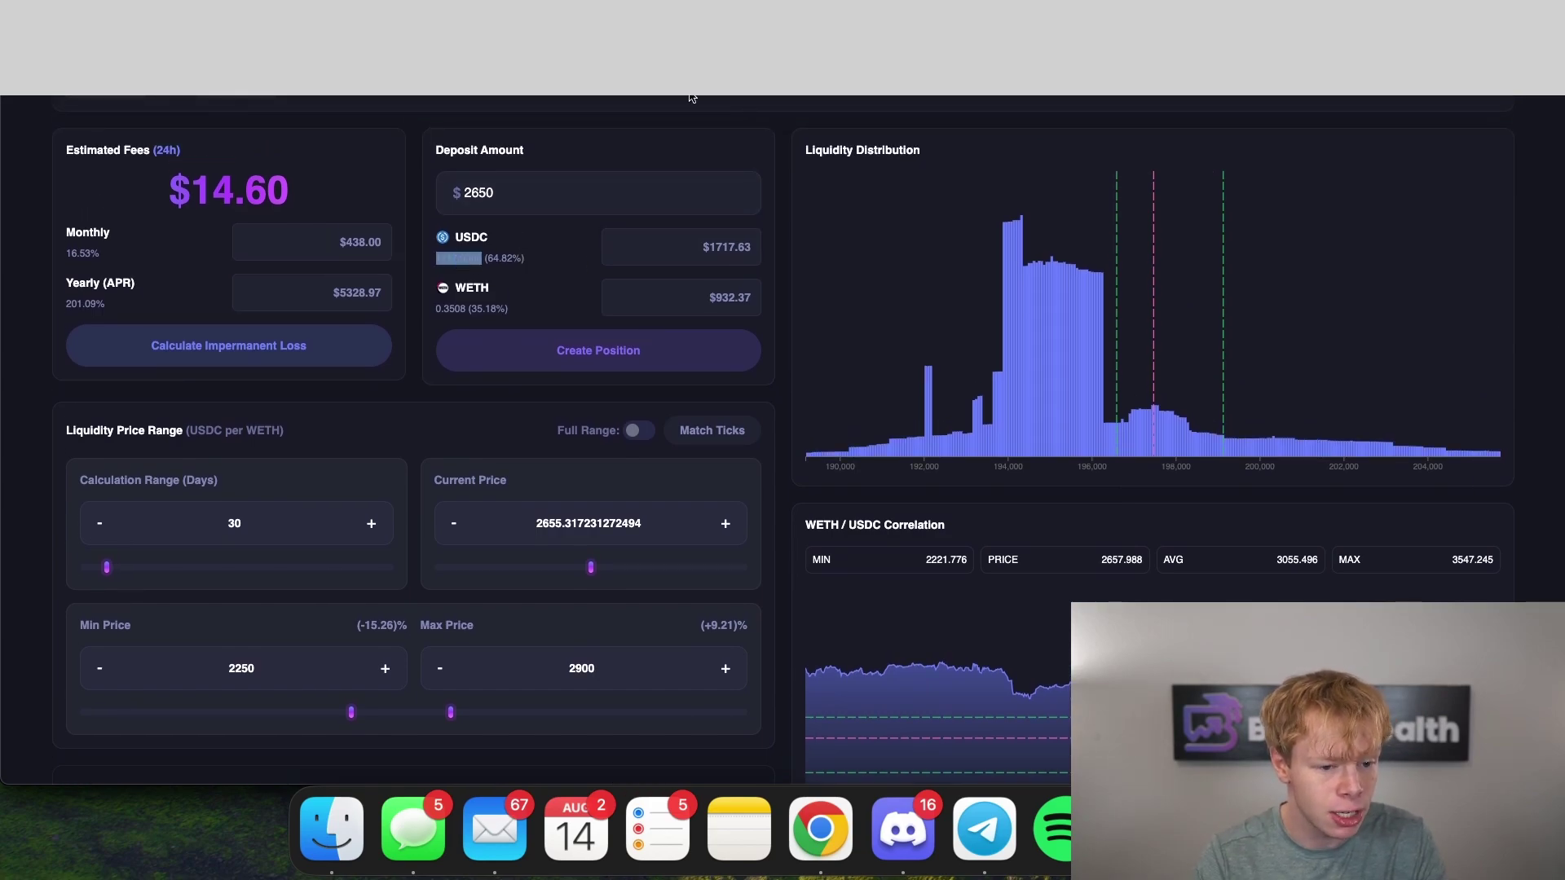
double_click(450, 309)
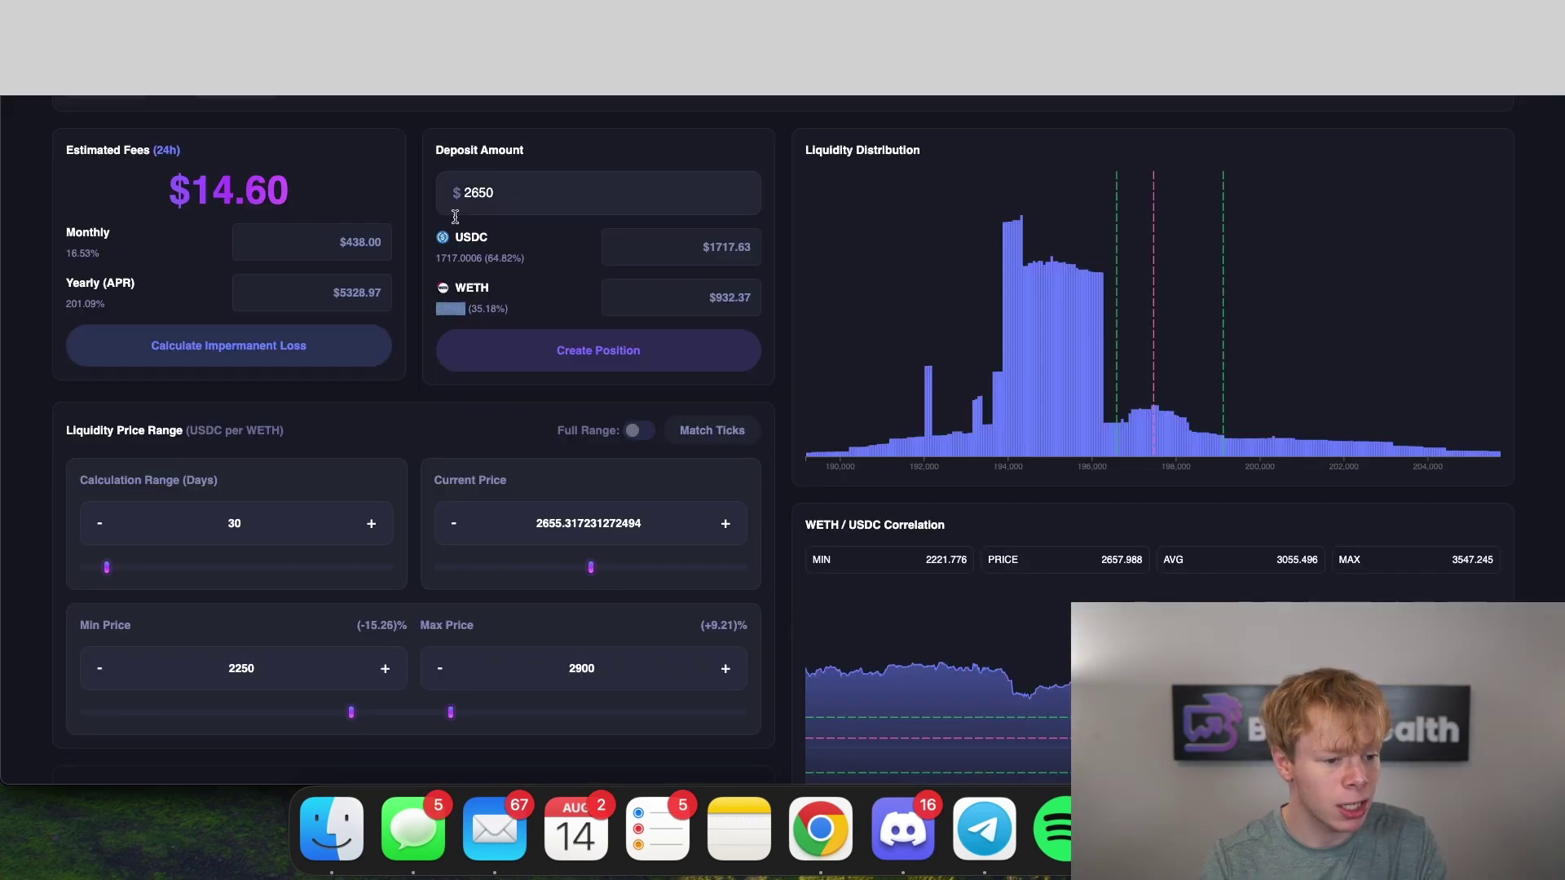
Set the pool APR to 202% with a 2900 upper bound and review the LP and combined charts
click(423, 216)
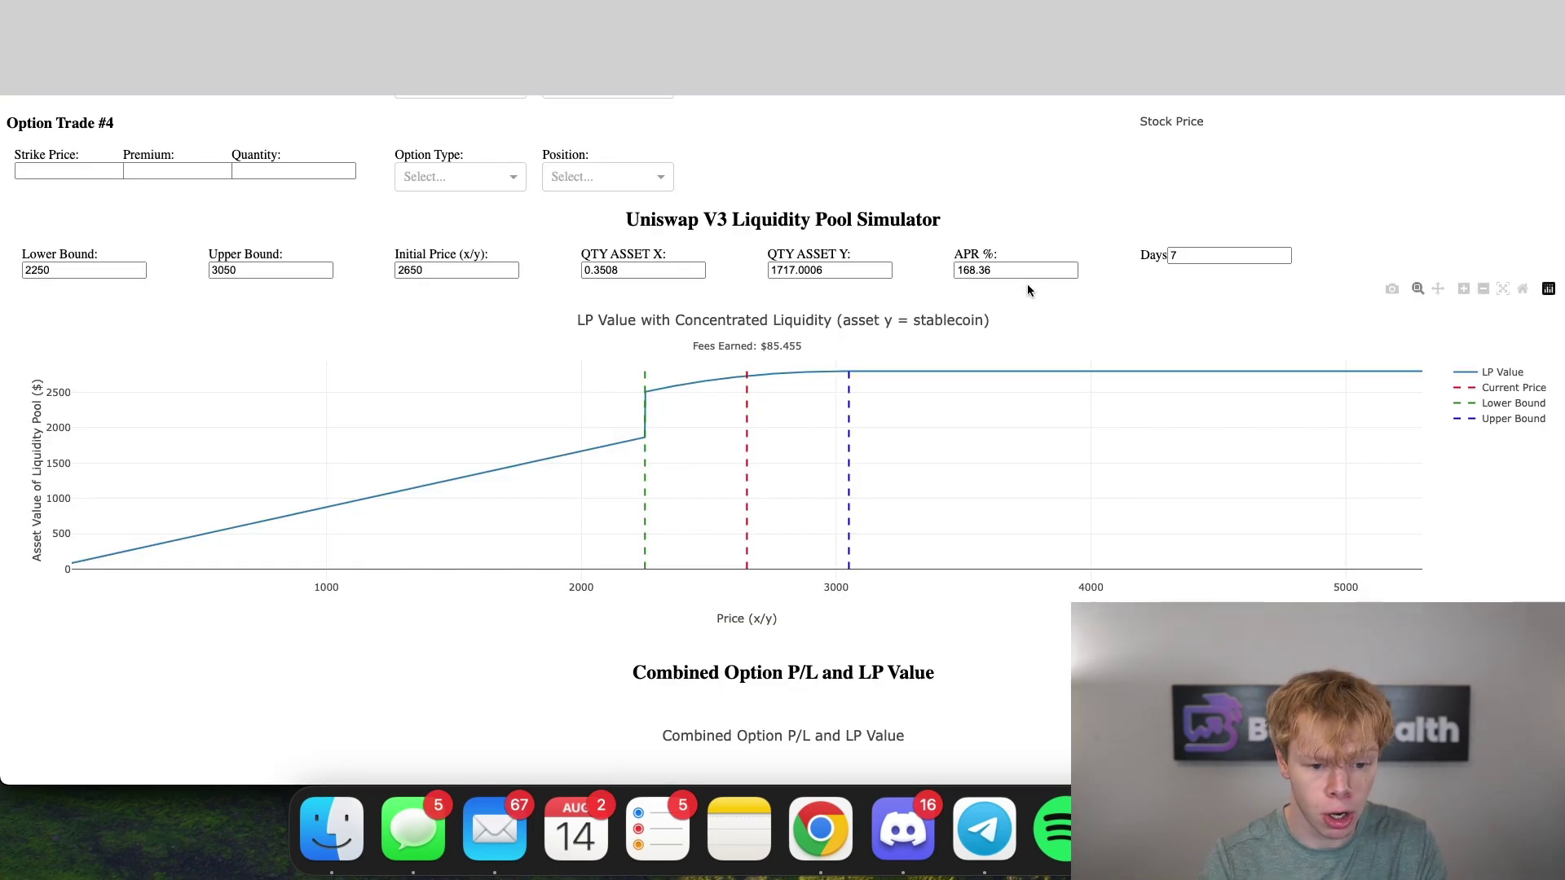
double_click(1025, 269)
text(202)
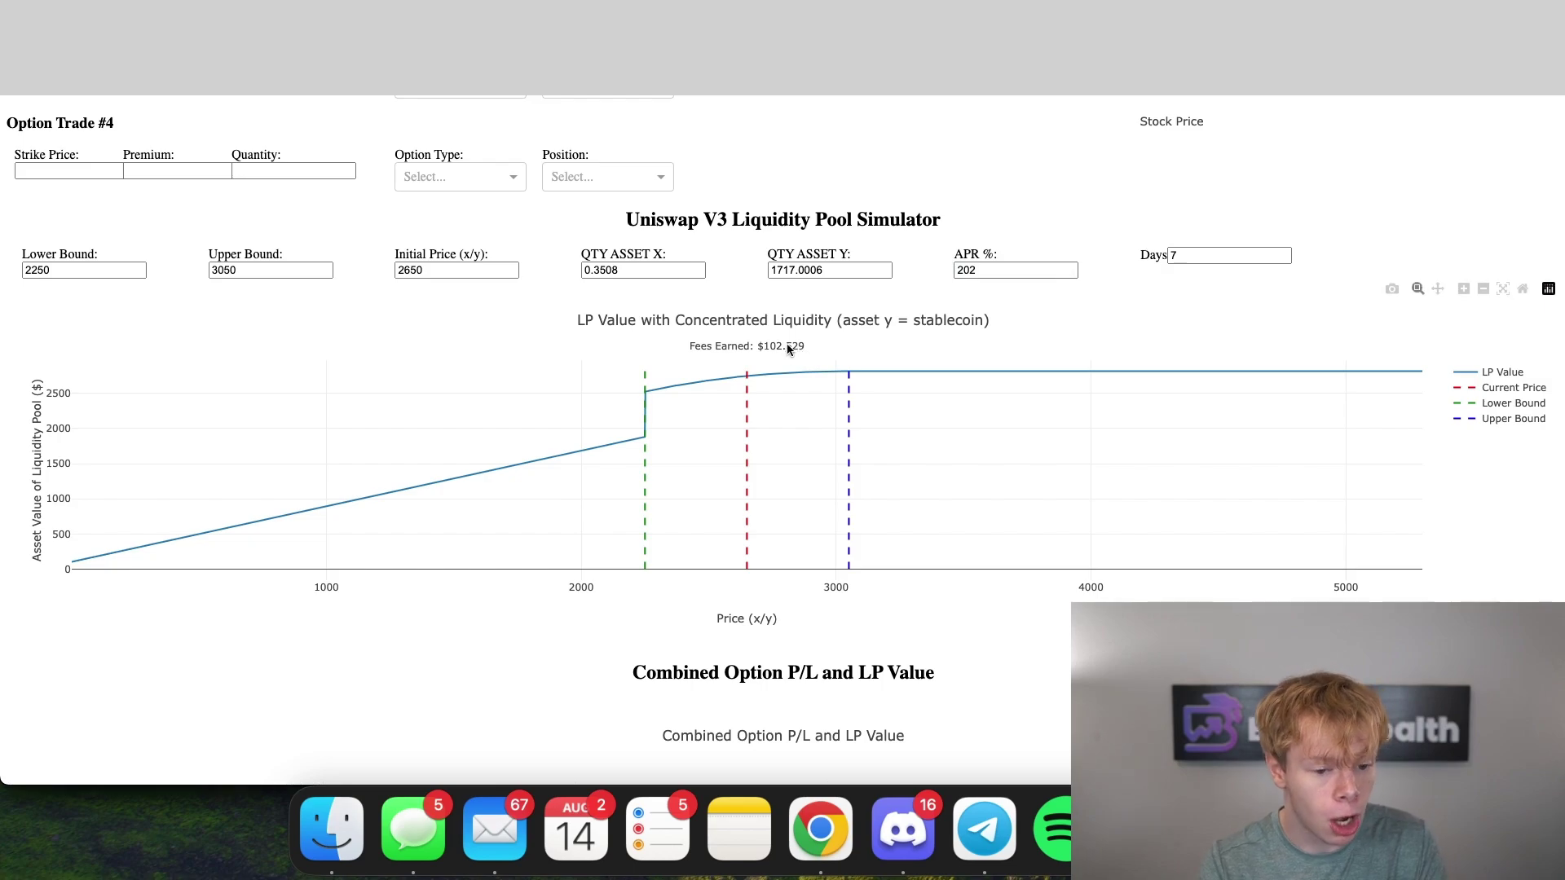
scroll(828, 334, down, 5)
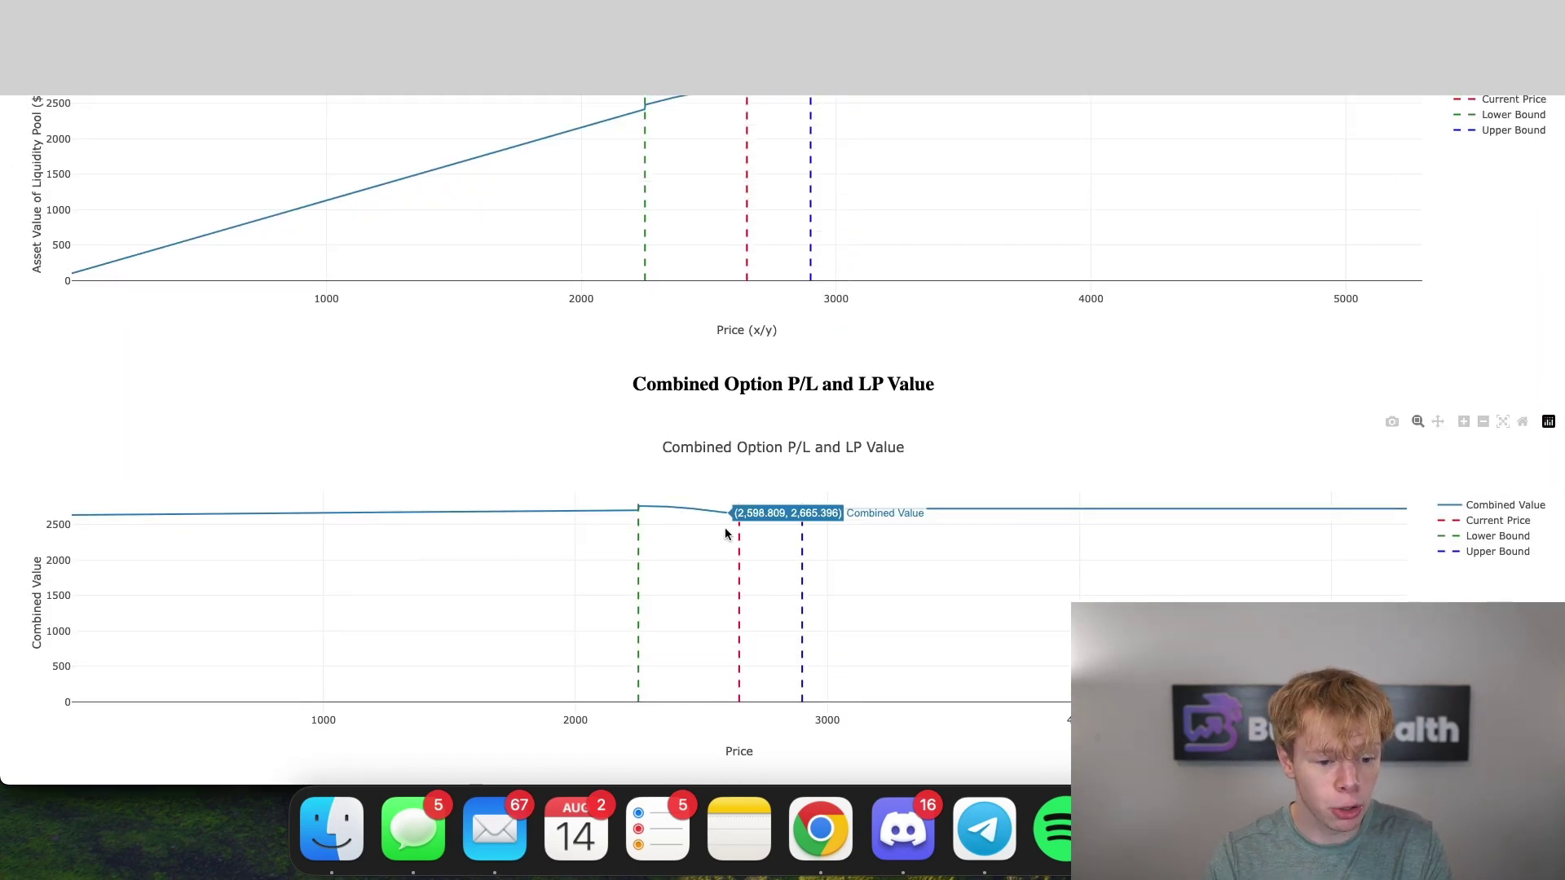
scroll(757, 521, up, 8)
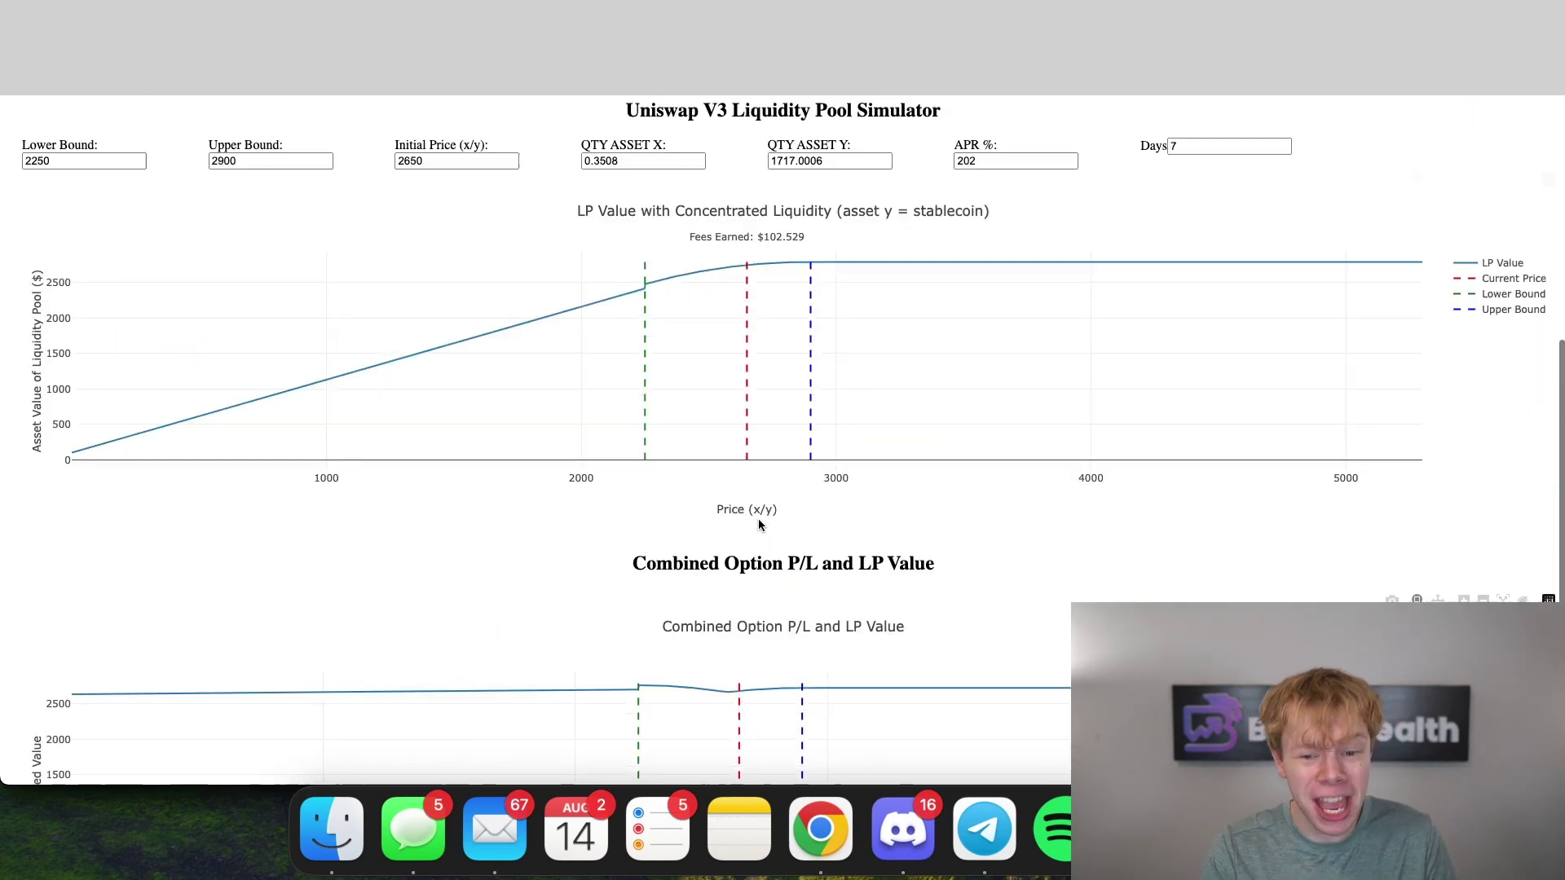
scroll(774, 506, down, 3)
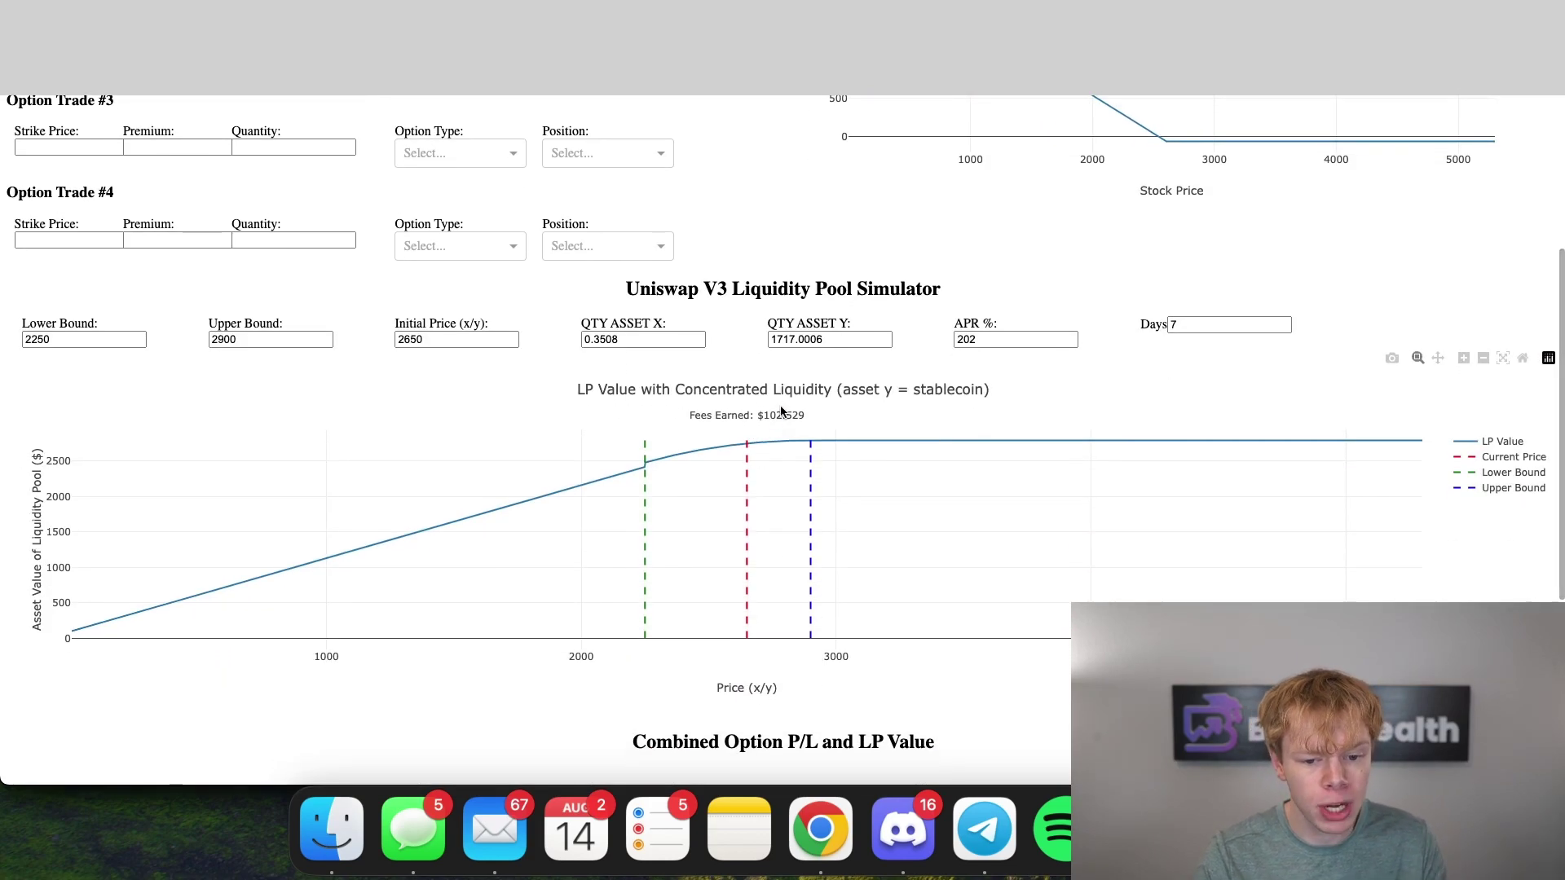
scroll(784, 392, up, 5)
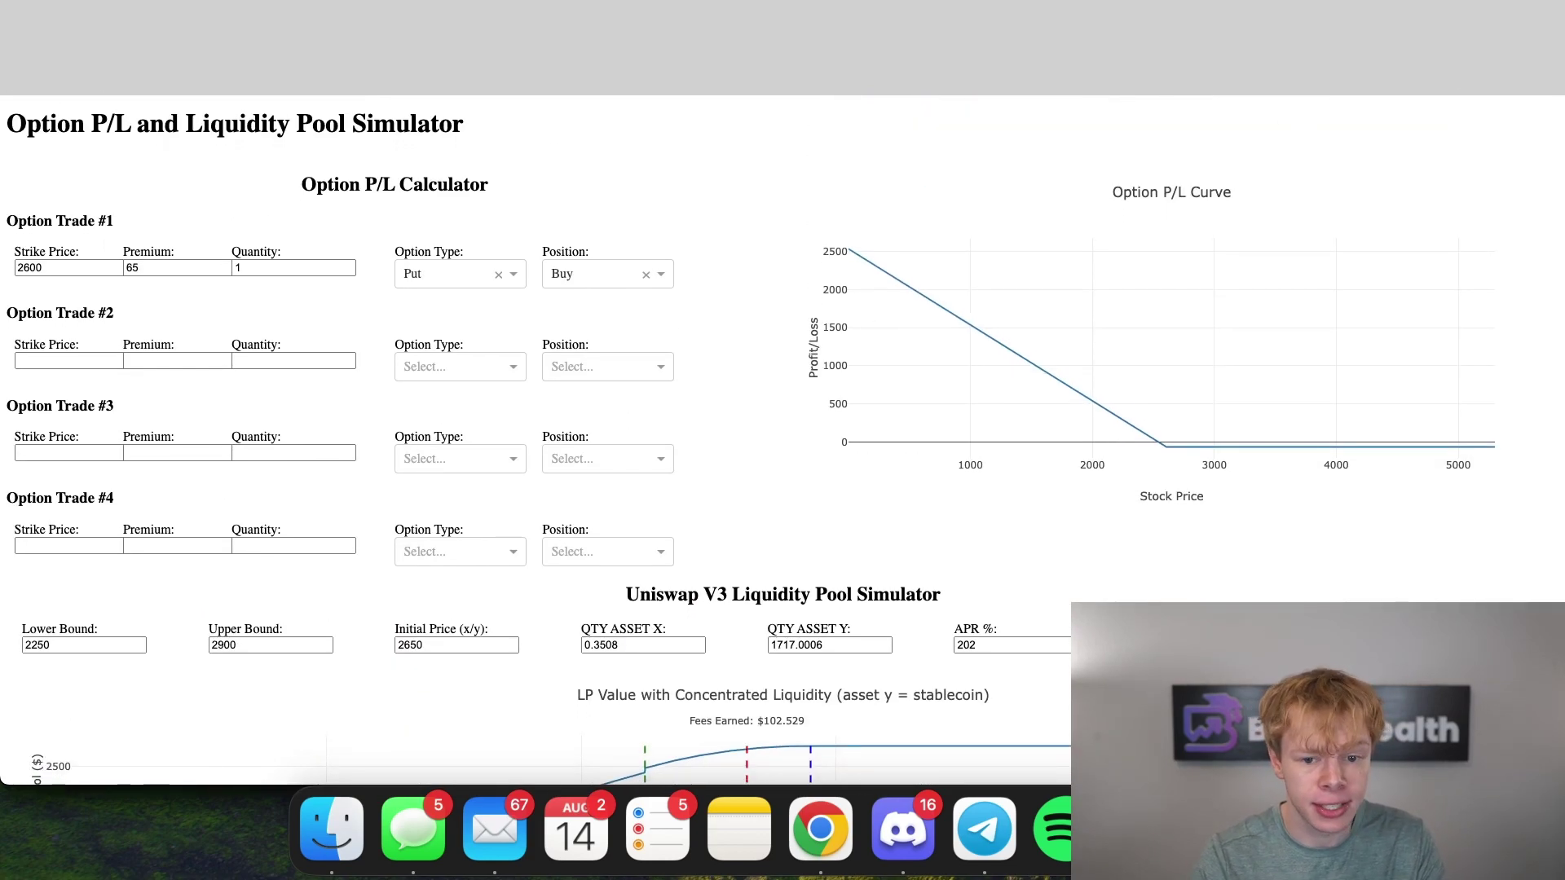
key(ctrl+Tab)
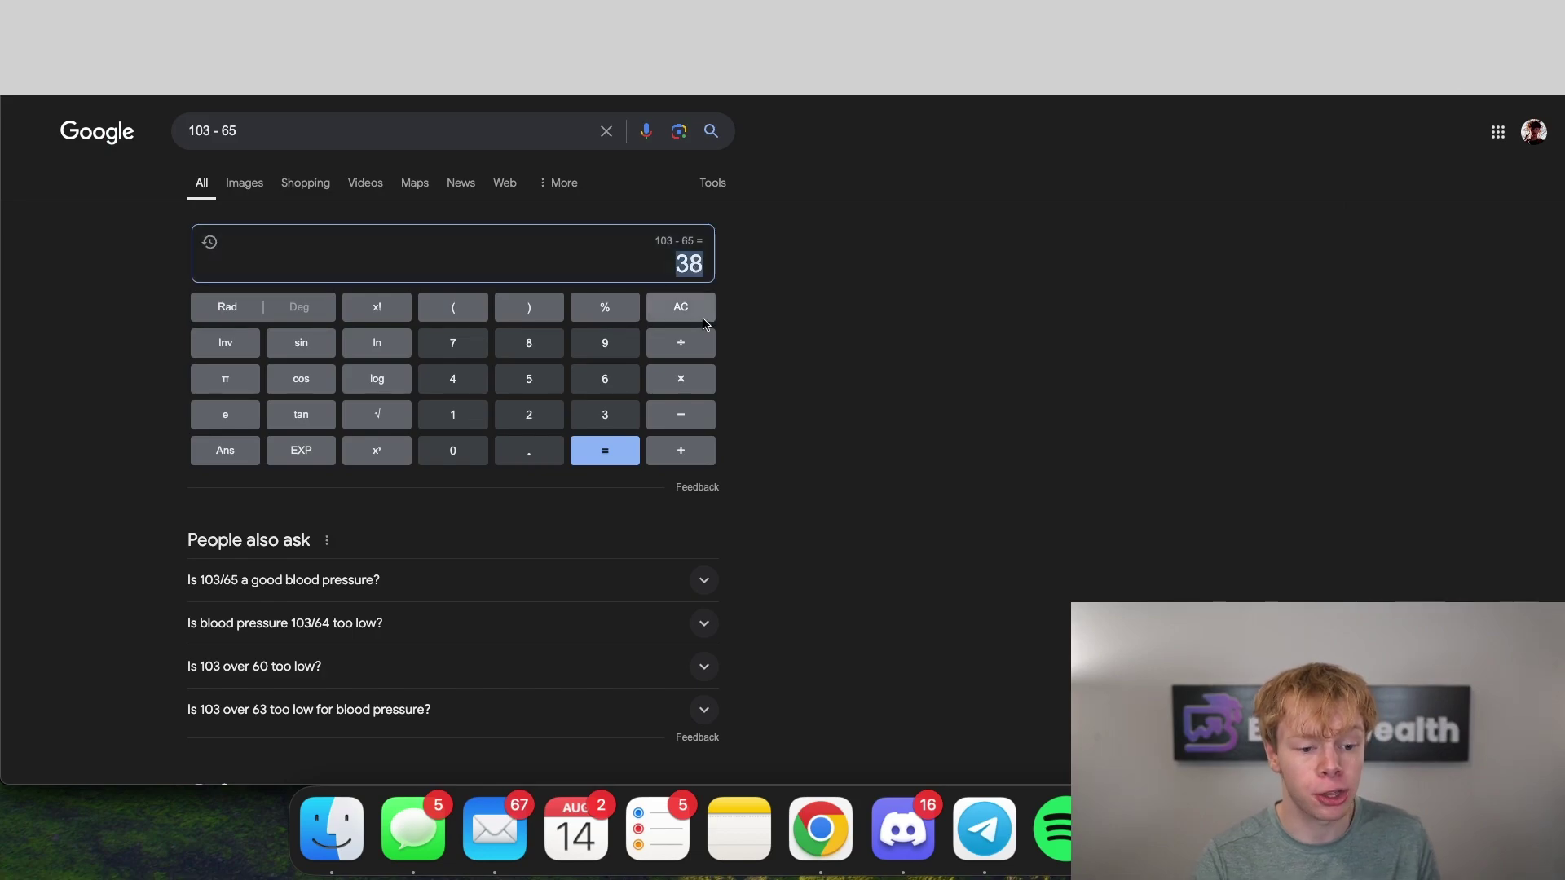
Calculate 38 ÷ 7 × 365 ÷ 2650 = 0.74770889487, about a 75% annualized hedged yield
click(680, 342)
click(471, 356)
click(603, 448)
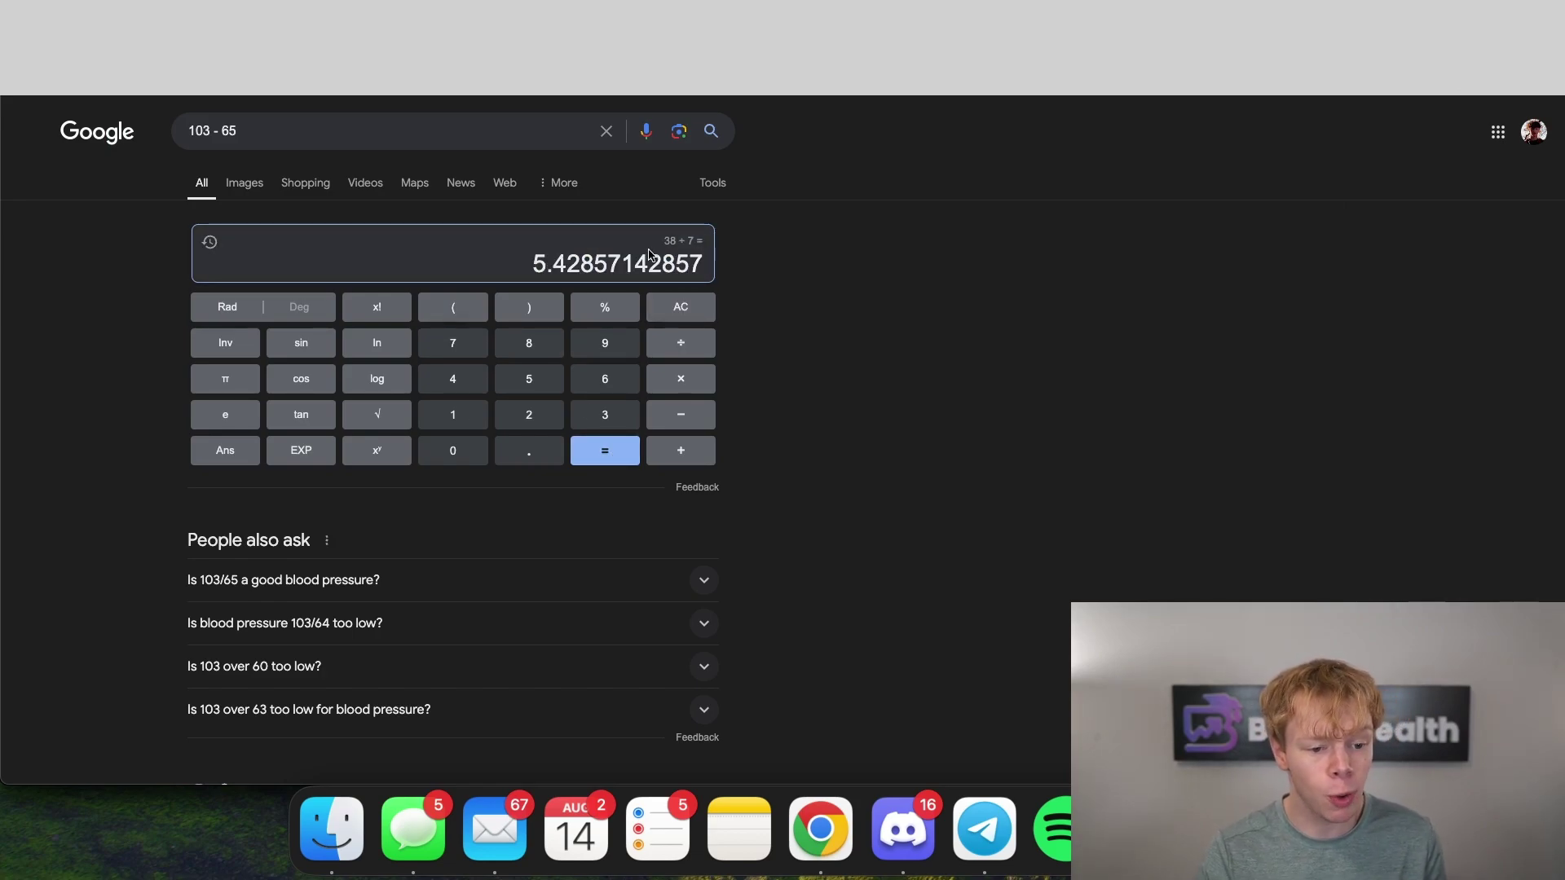
double_click(648, 261)
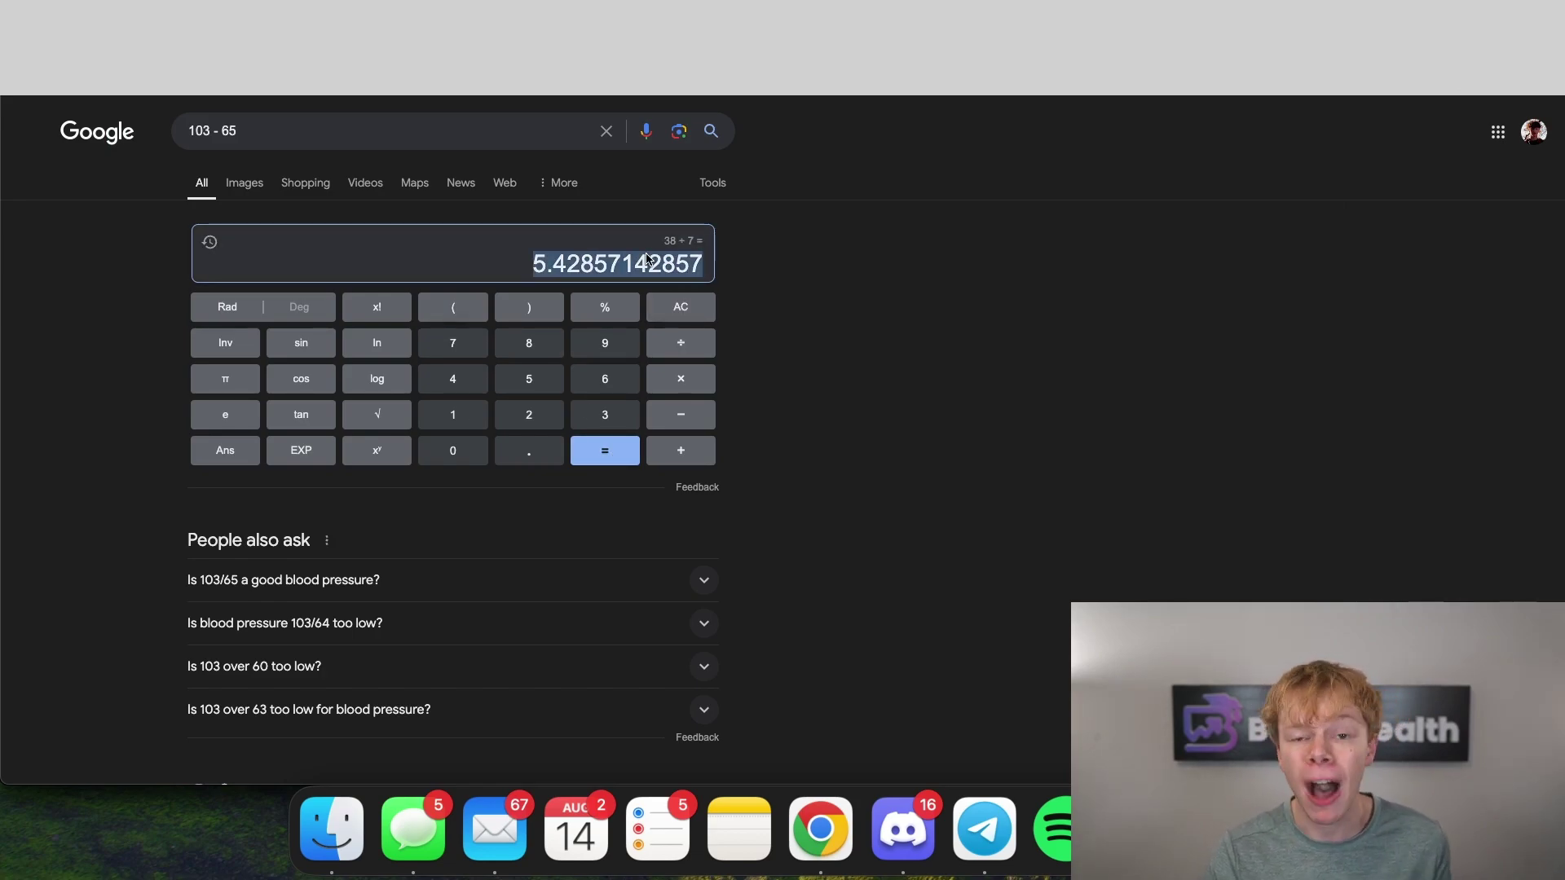
click(676, 379)
text(365)
click(605, 451)
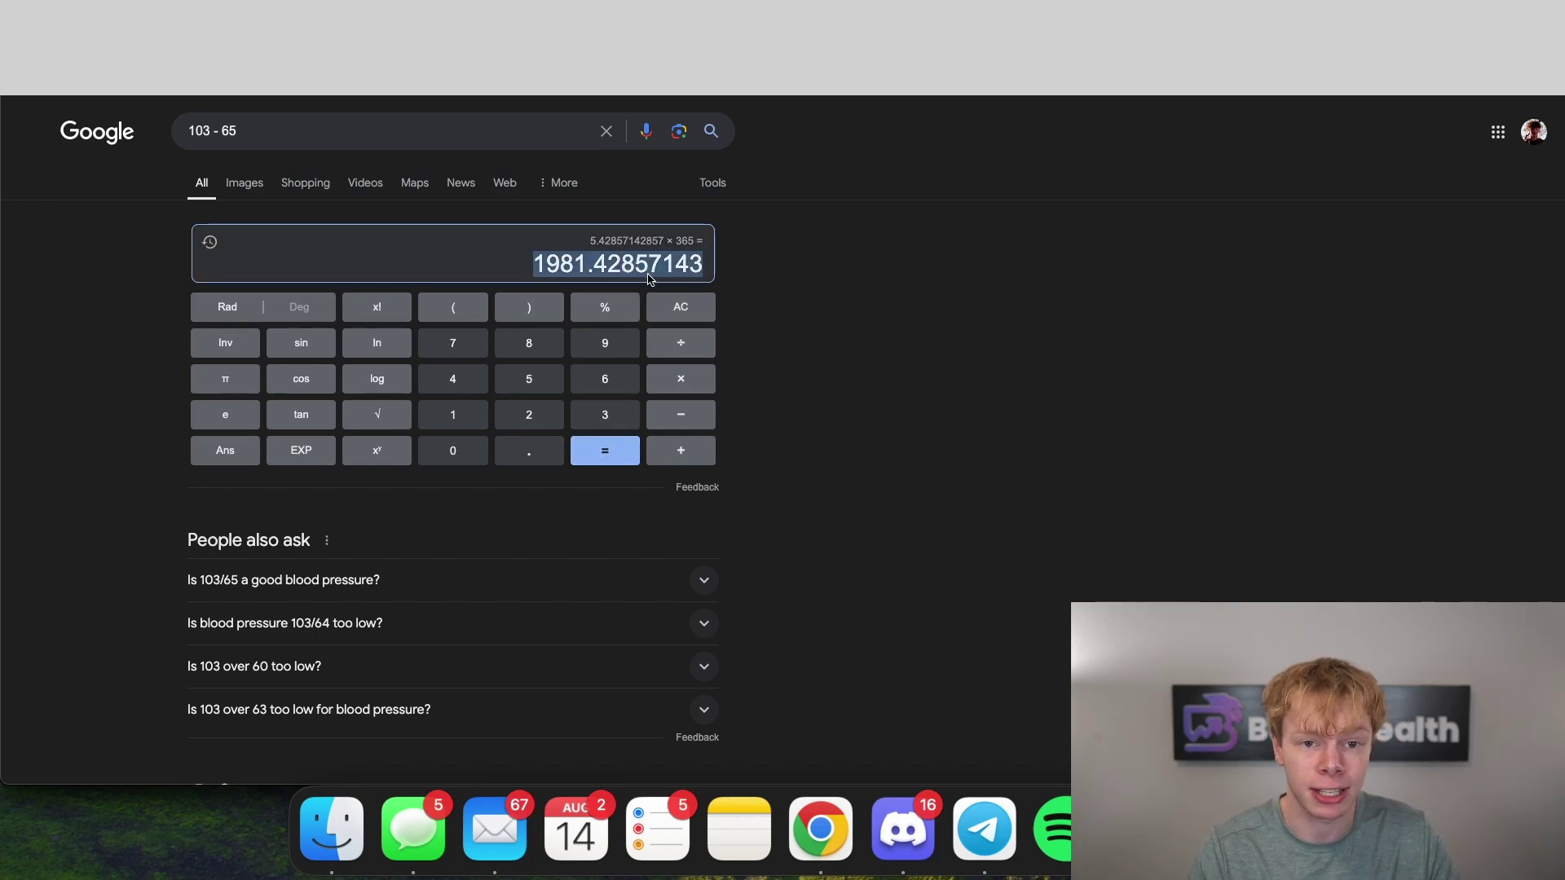
text(/2650)
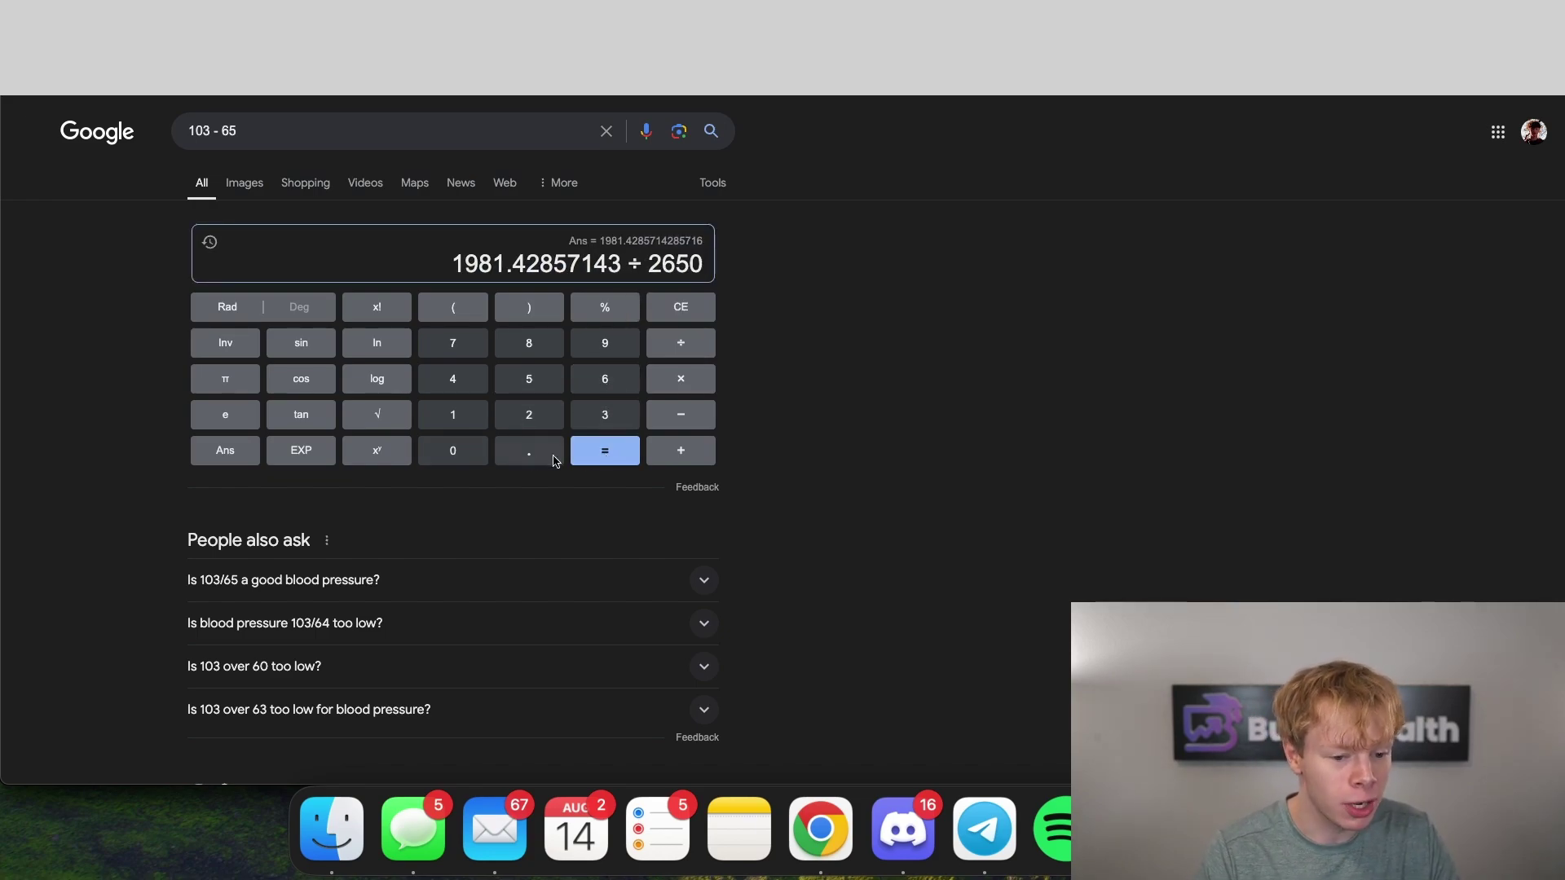
click(606, 453)
key(super+a)
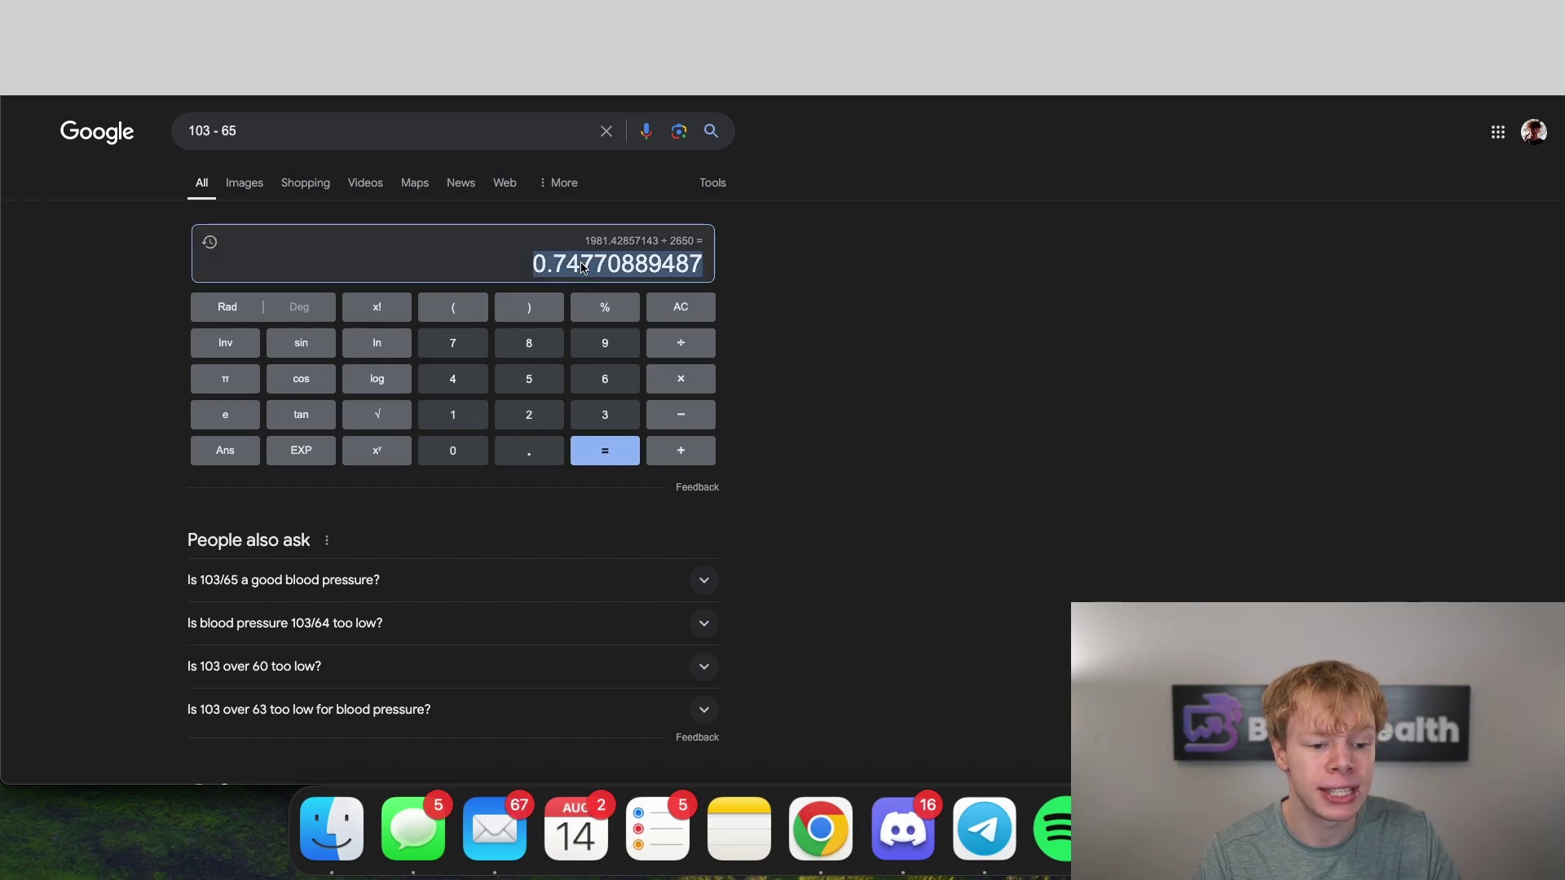
click(956, 298)
key(ctrl+Tab)
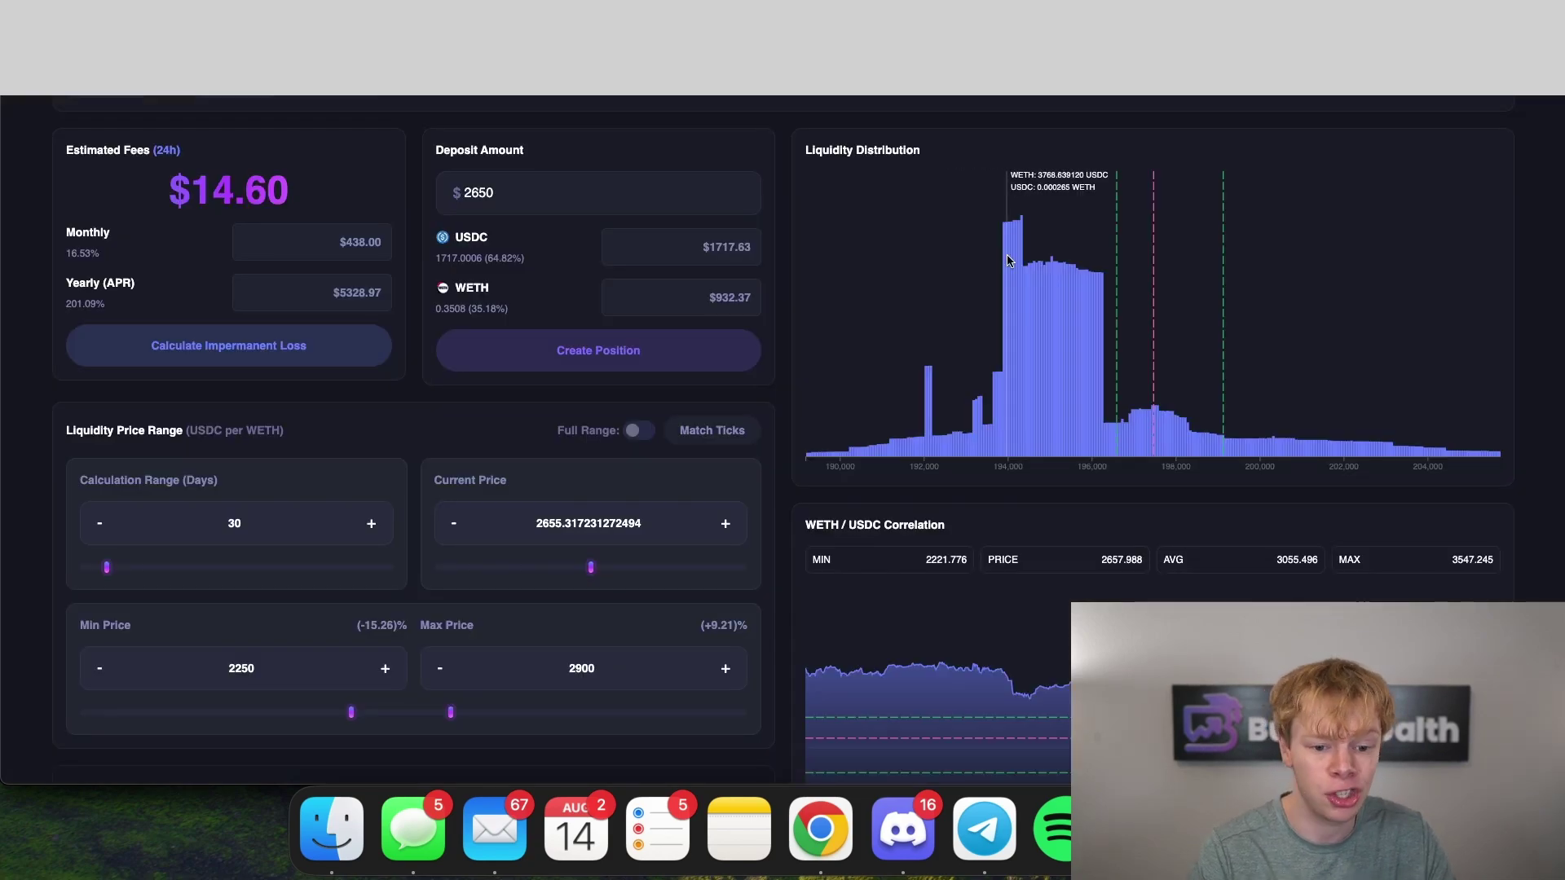
Leave the Metrix Simulate page for the BuildrWealth landing page with the DeFi Legacy video
scroll(892, 250, up, 3)
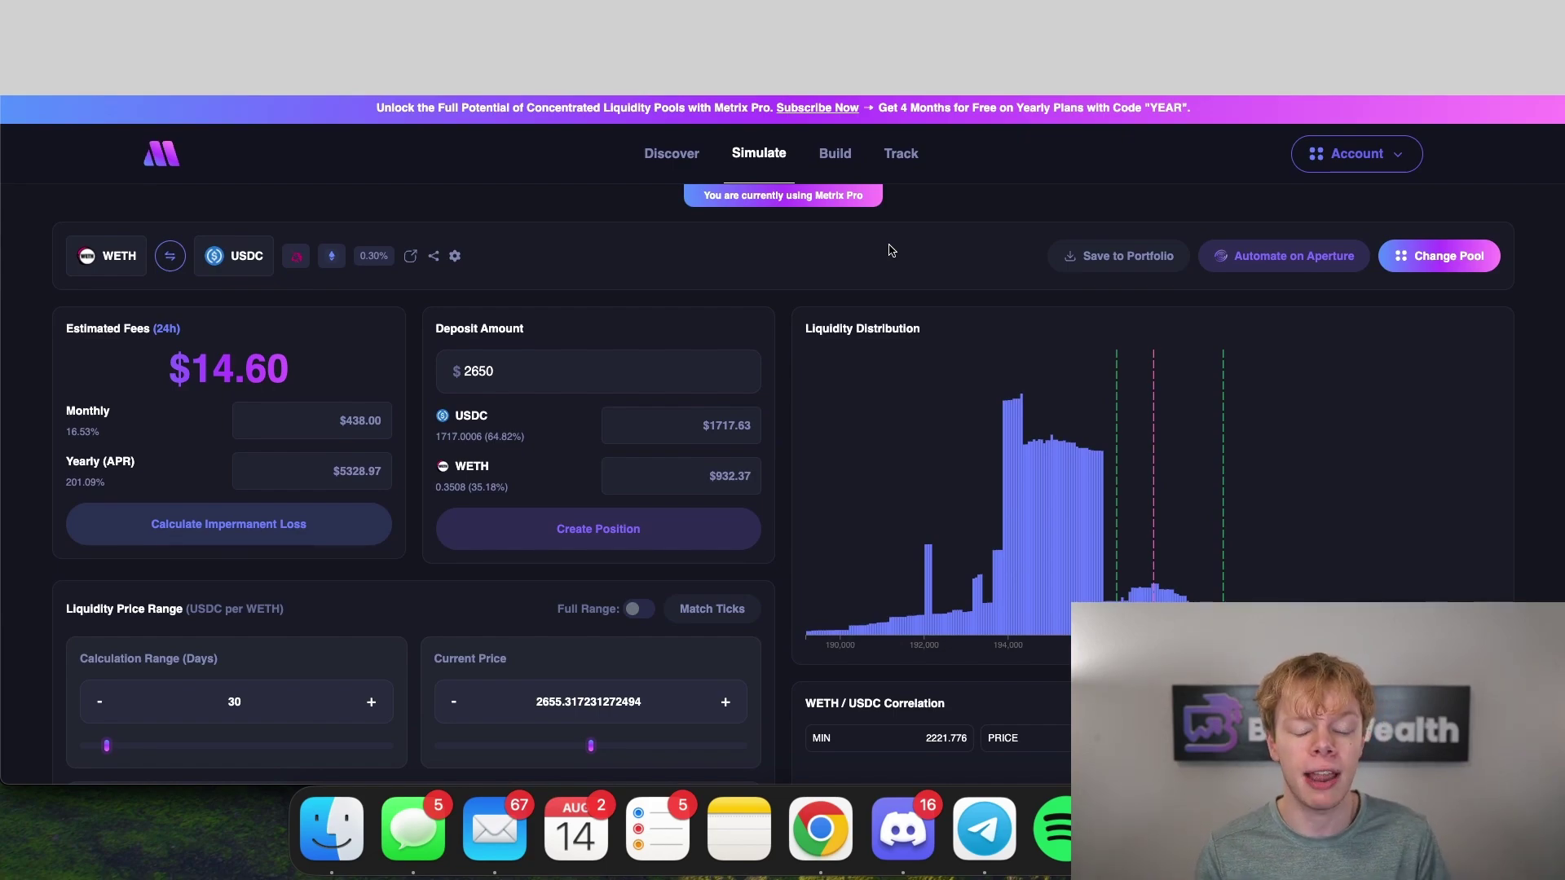
key(ctrl+Tab)
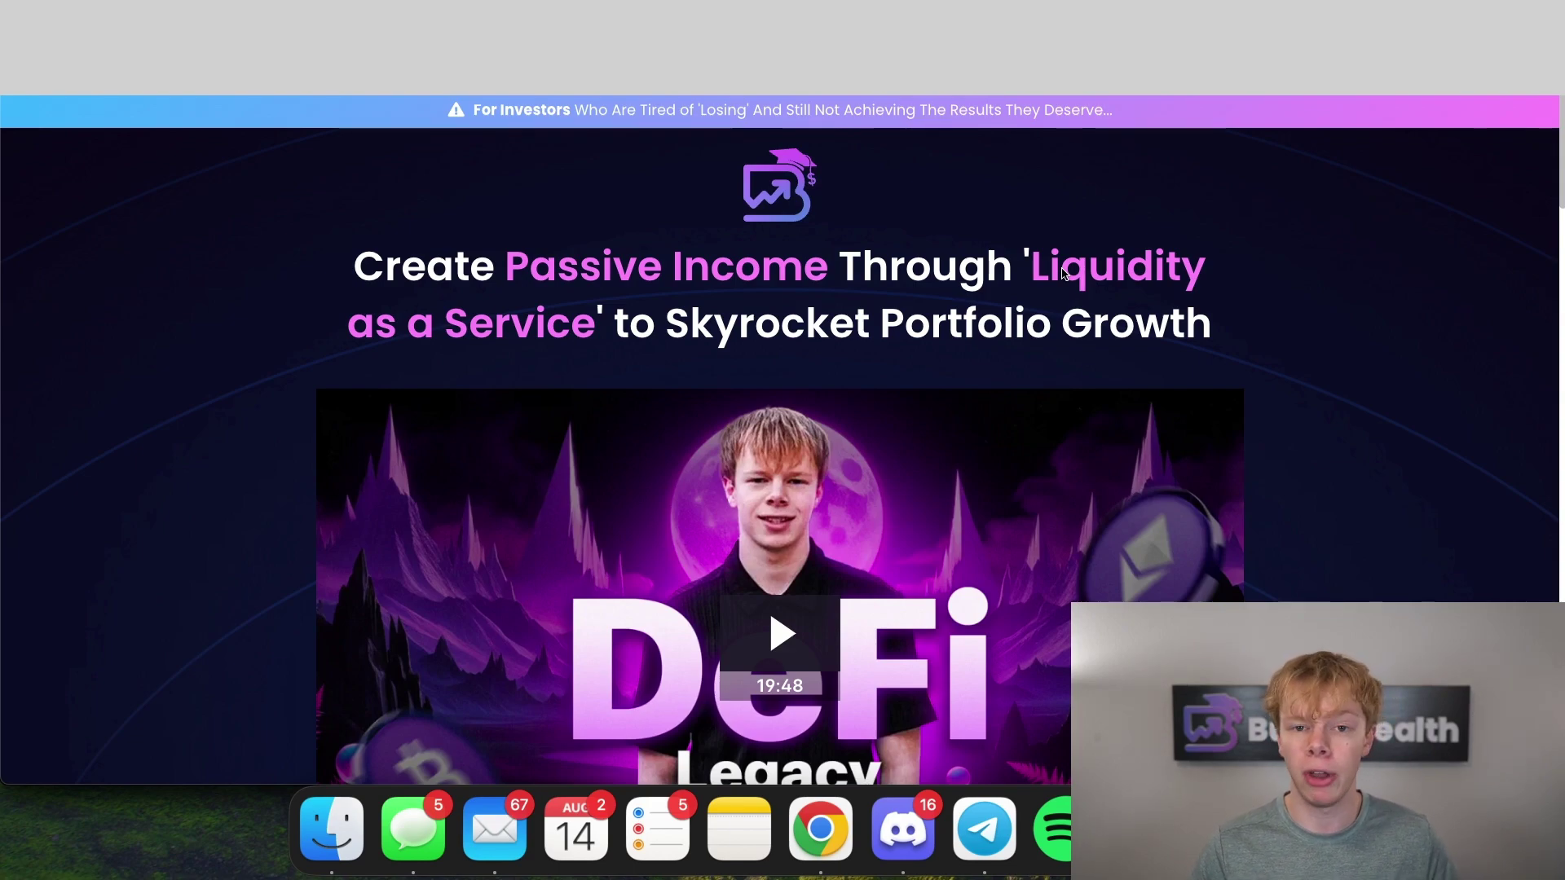
Make Trade #2 a bought call with strike 2000, premium 80 and quantity 2
key(ctrl+shift+Tab)
click(598, 316)
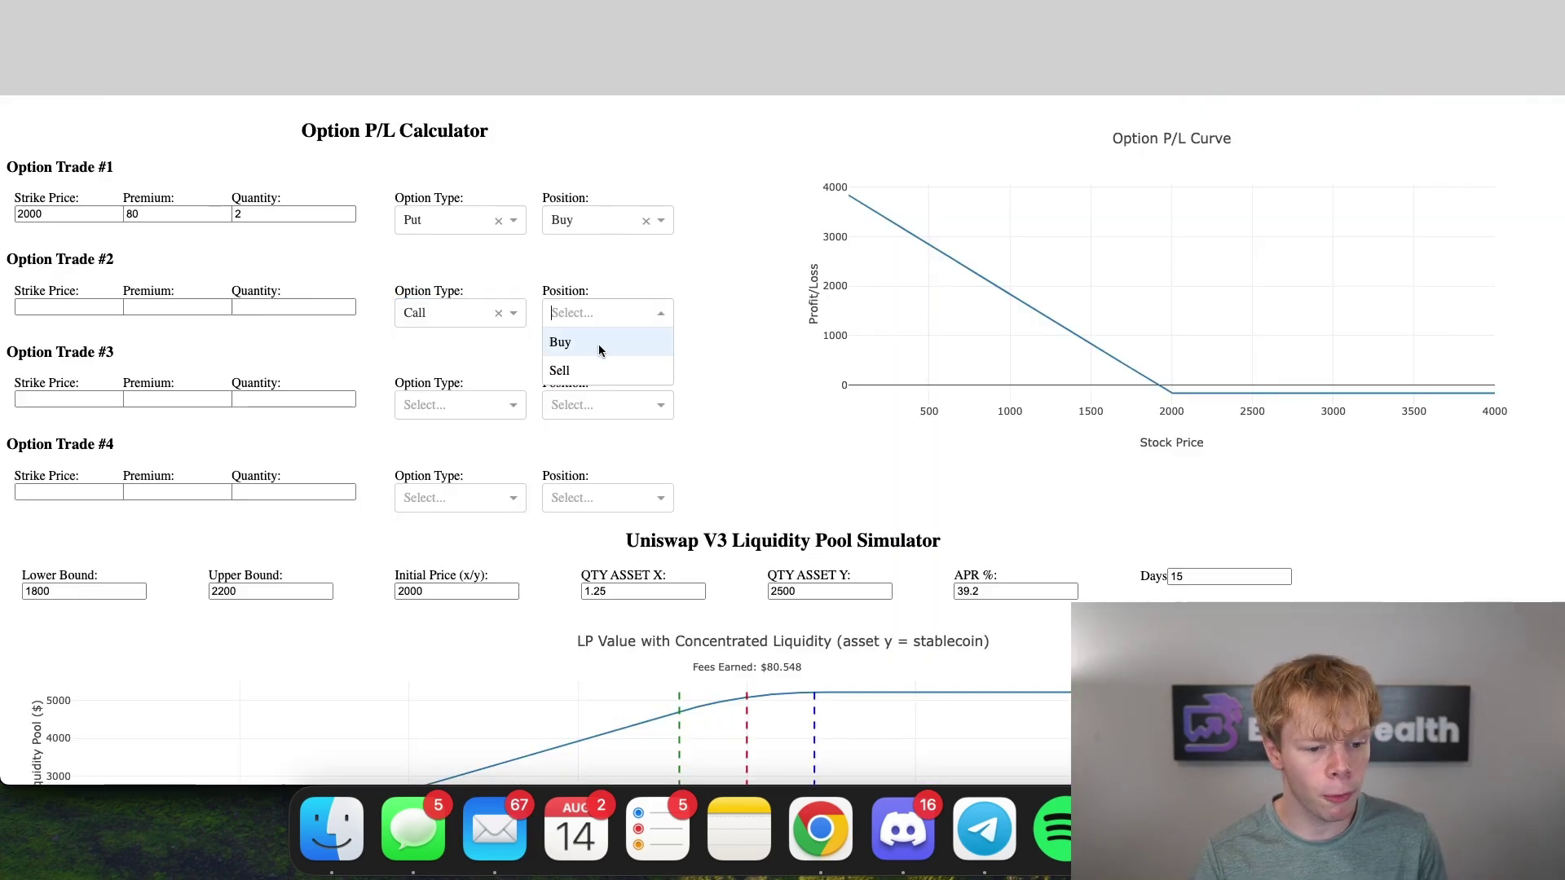
click(596, 346)
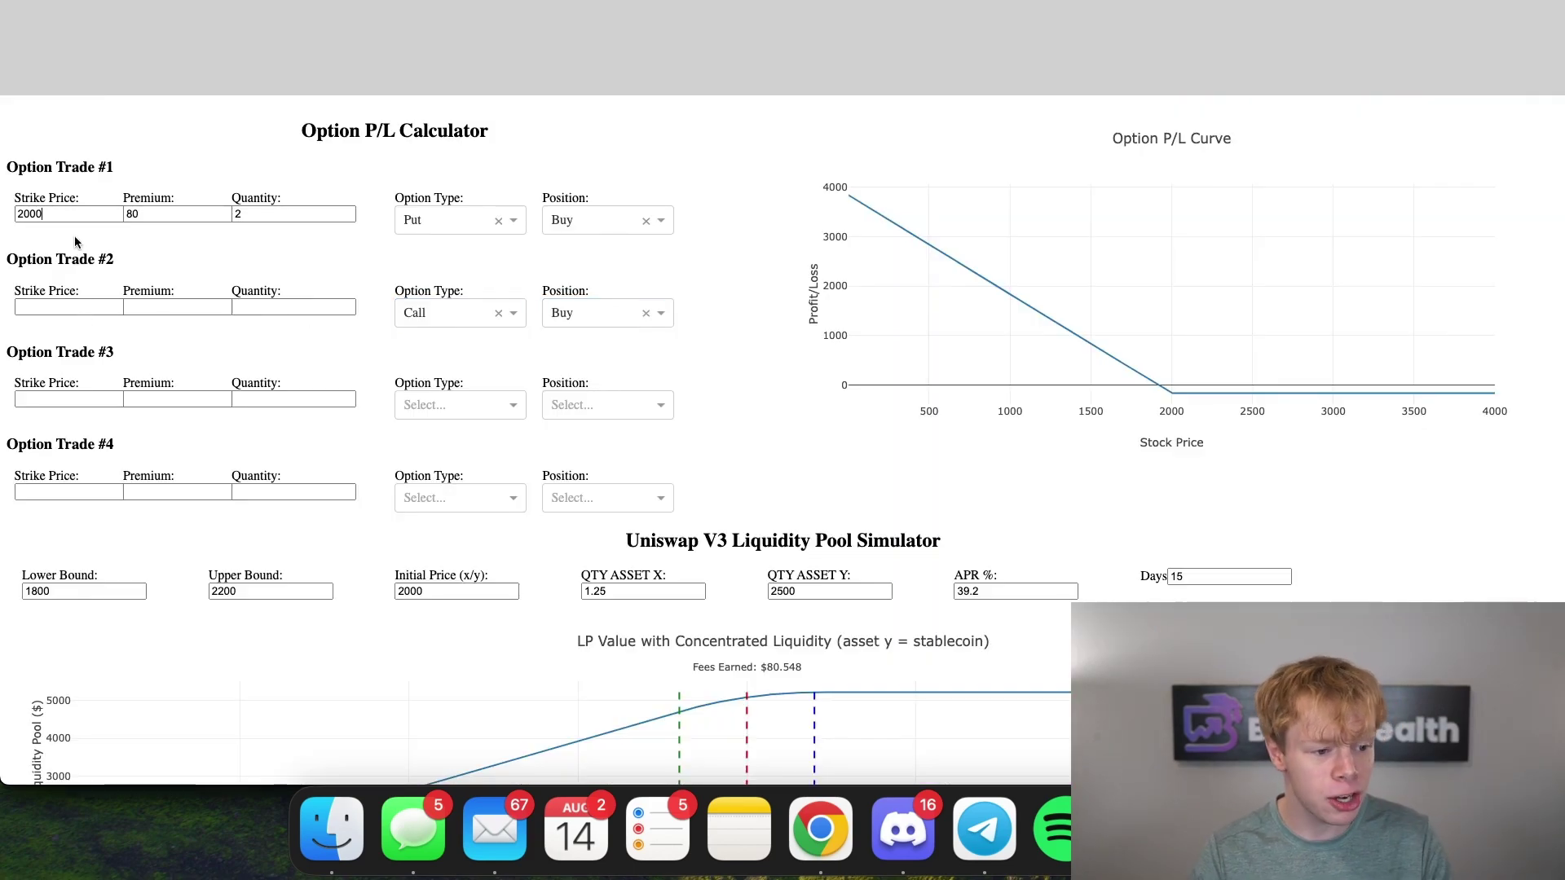
click(75, 307)
text(2000)
key(Tab)
text(80)
key(Tab)
text(2)
scroll(1097, 282, down, 10)
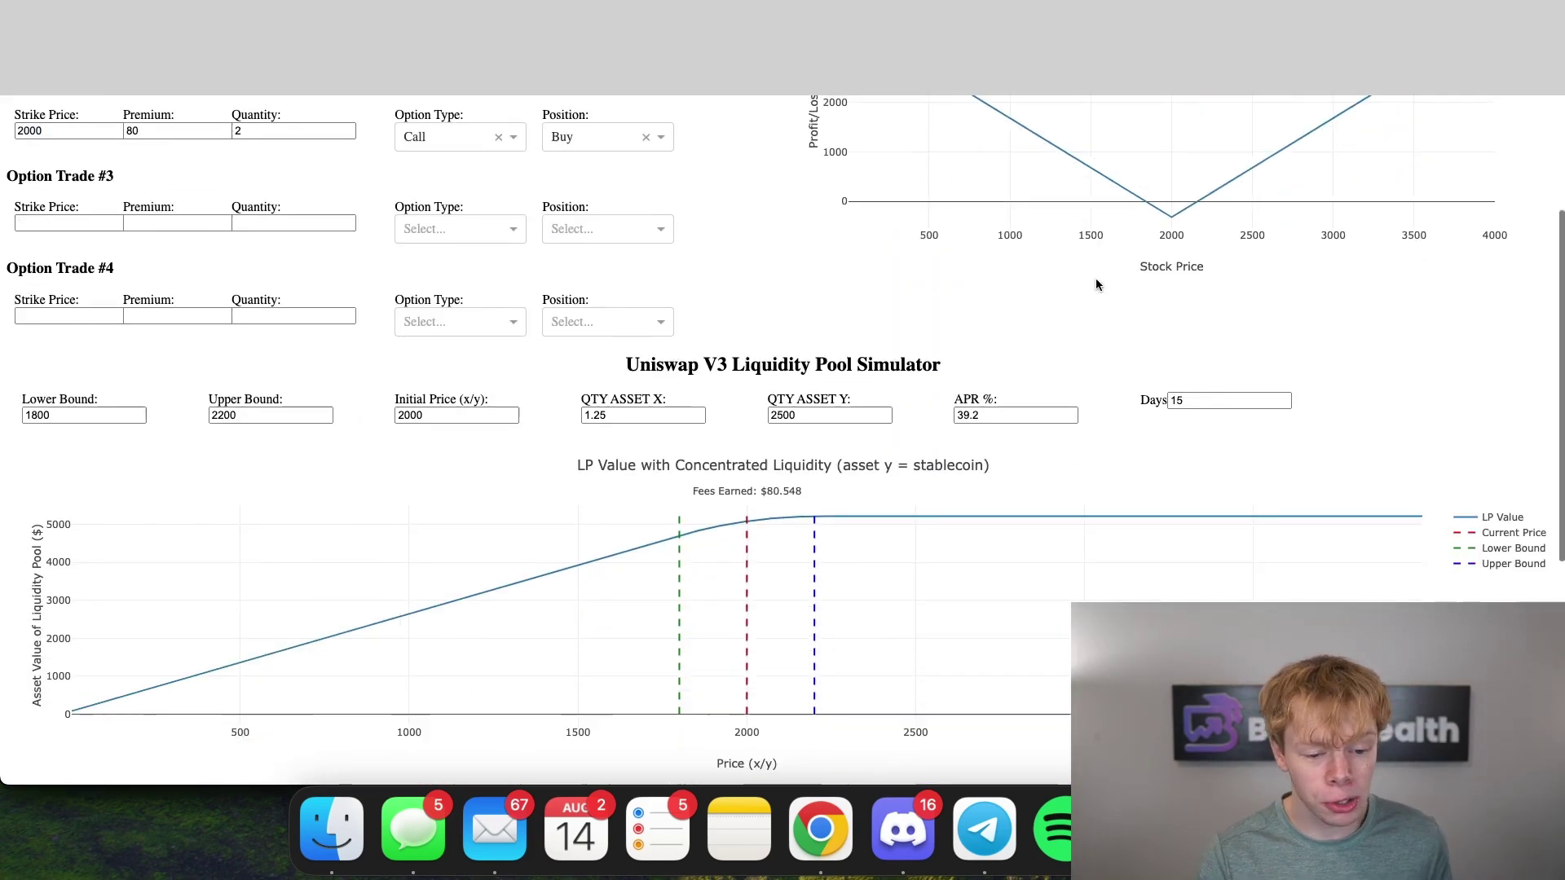